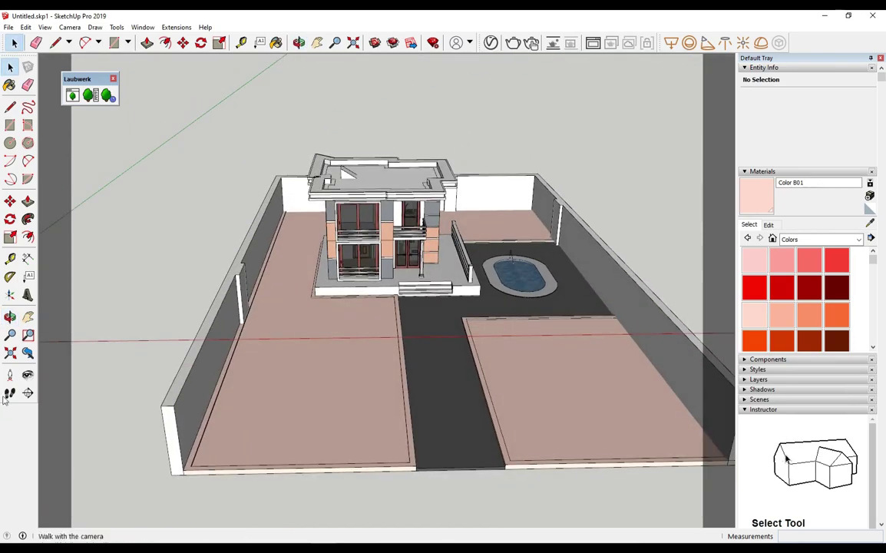
Stand the camera at eye level on the path in front of the house.
click(11, 376)
middle_drag(381, 356, 421, 371)
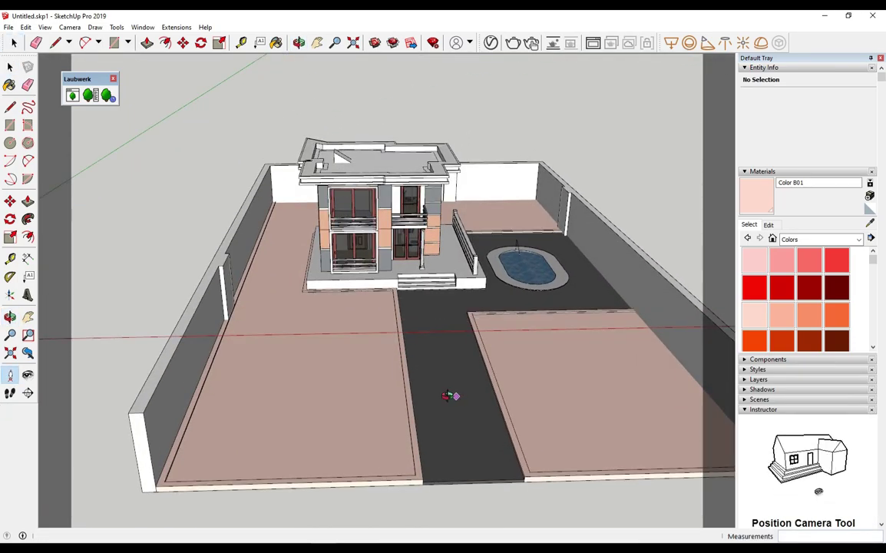
click(457, 394)
scroll(407, 266, up, 5)
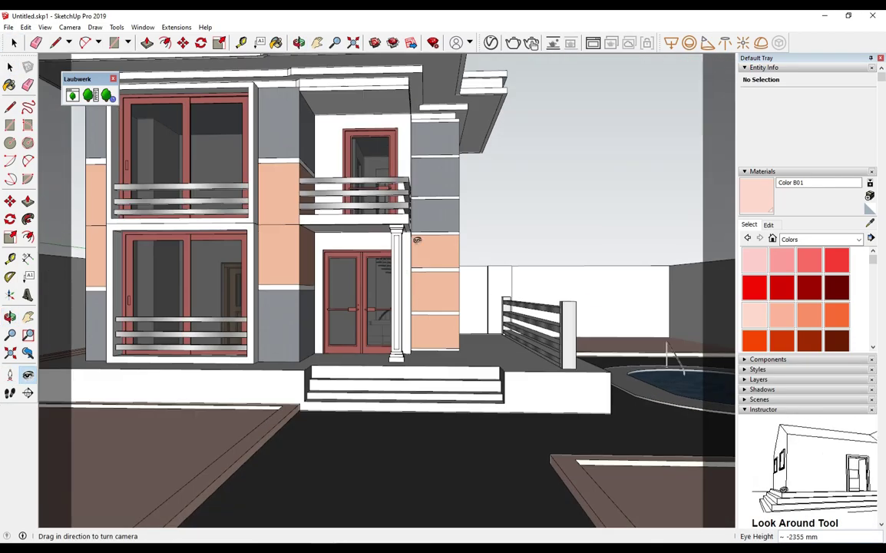
In V-Ray Render Output, keep the 4:3 - Picture aspect ratio and toggle the safe frame.
click(491, 43)
click(361, 159)
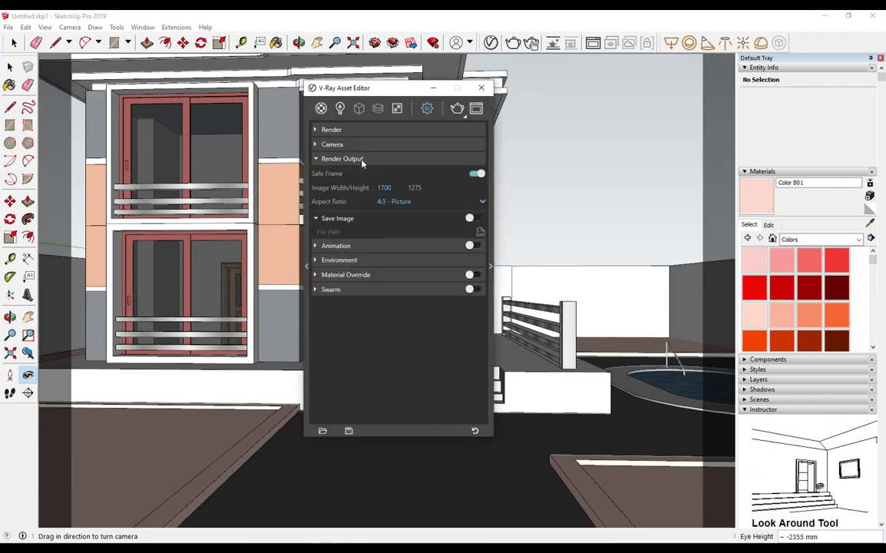
click(408, 204)
click(408, 203)
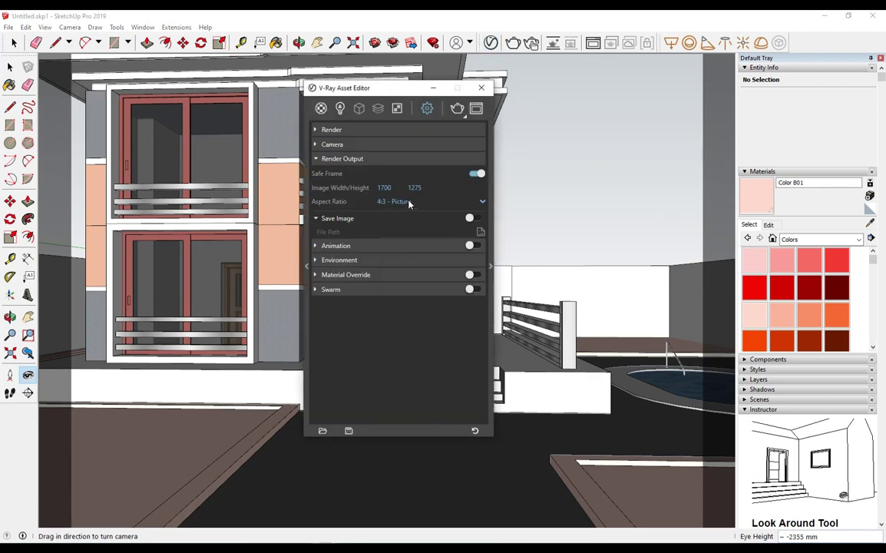
click(473, 175)
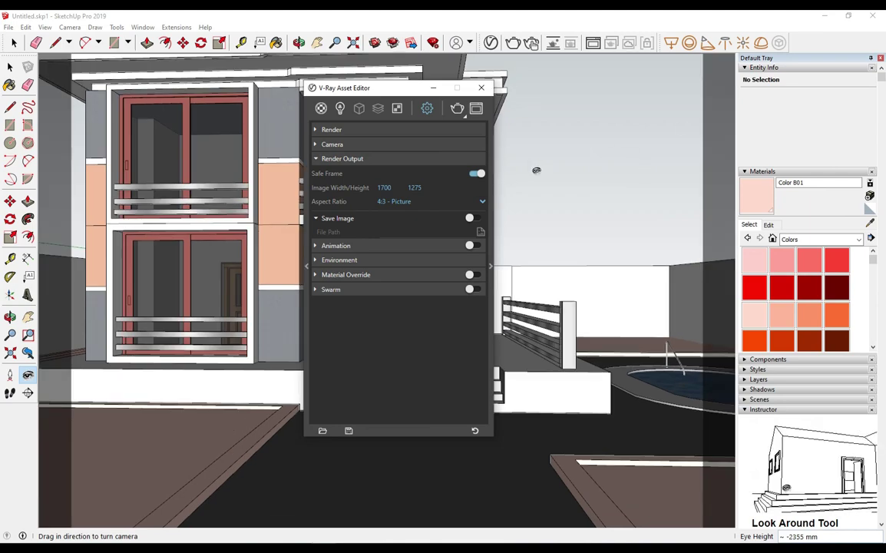
drag(390, 100, 580, 98)
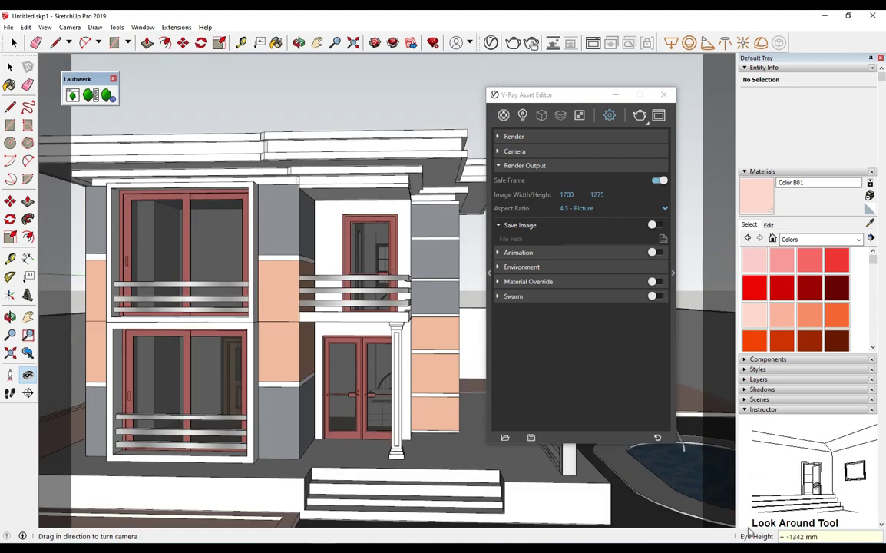
Look around to frame the house and its roof, then close the V-Ray settings.
drag(483, 491, 476, 375)
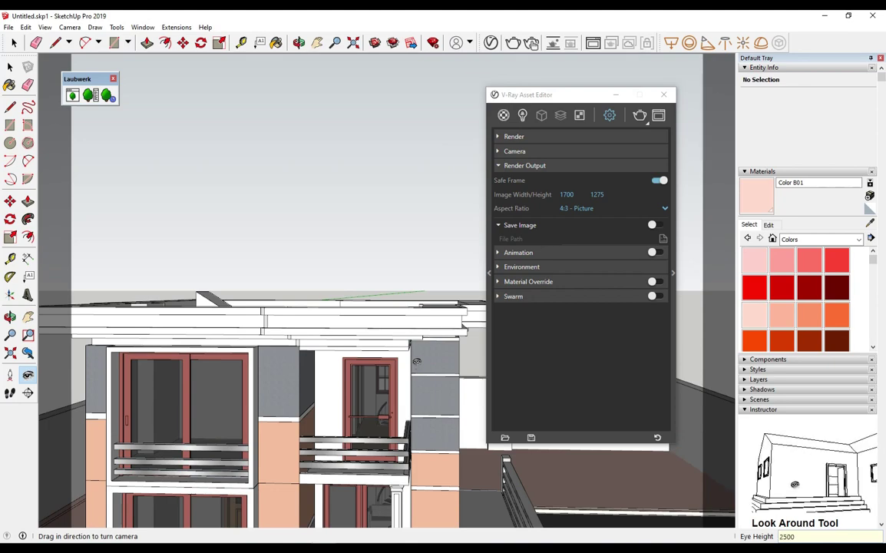
drag(416, 361, 417, 359)
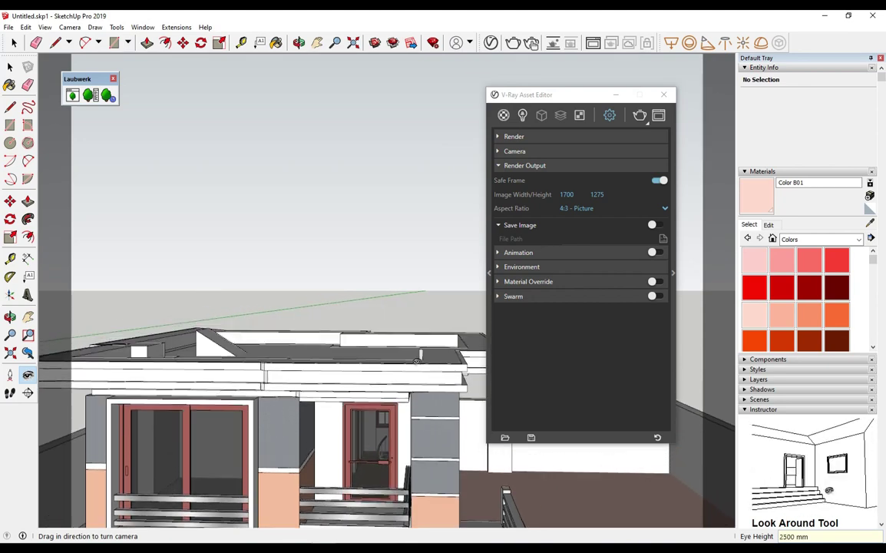
drag(417, 359, 421, 384)
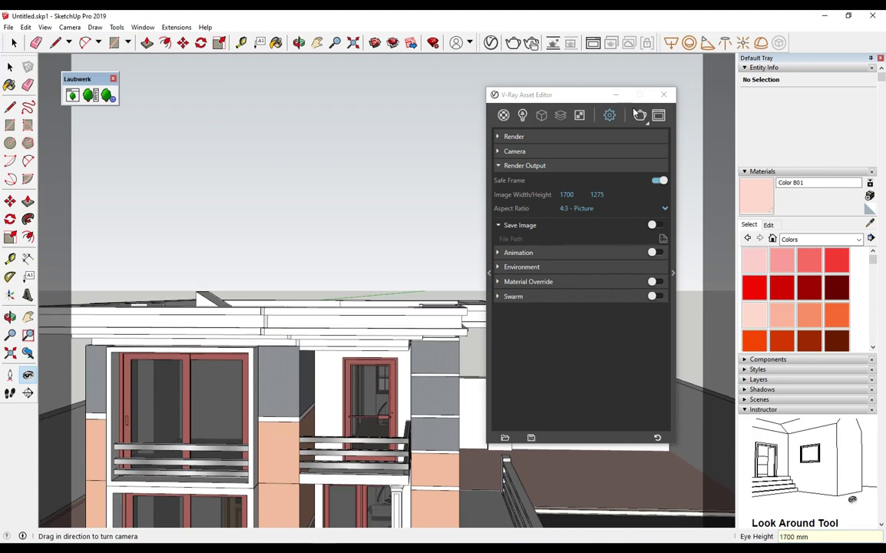
click(664, 94)
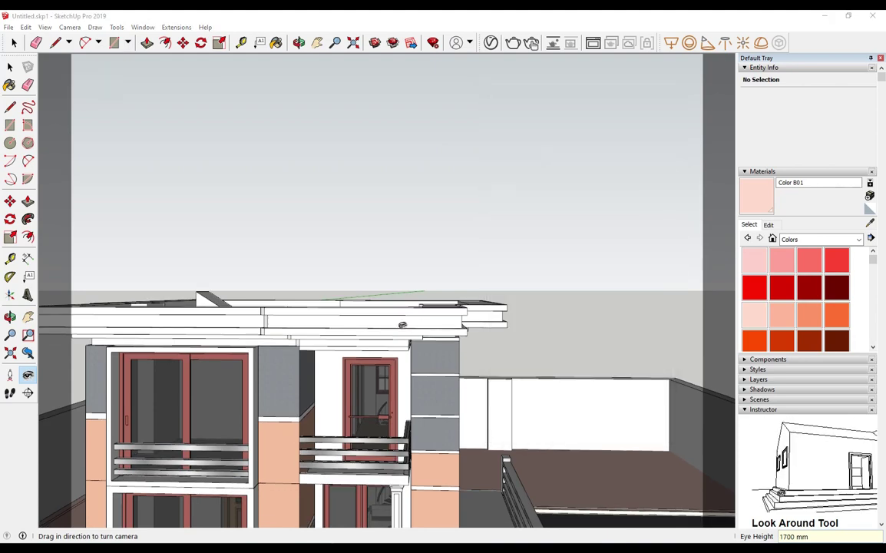
Walk and orbit toward a closer three-quarter view of the house front.
click(10, 374)
click(10, 392)
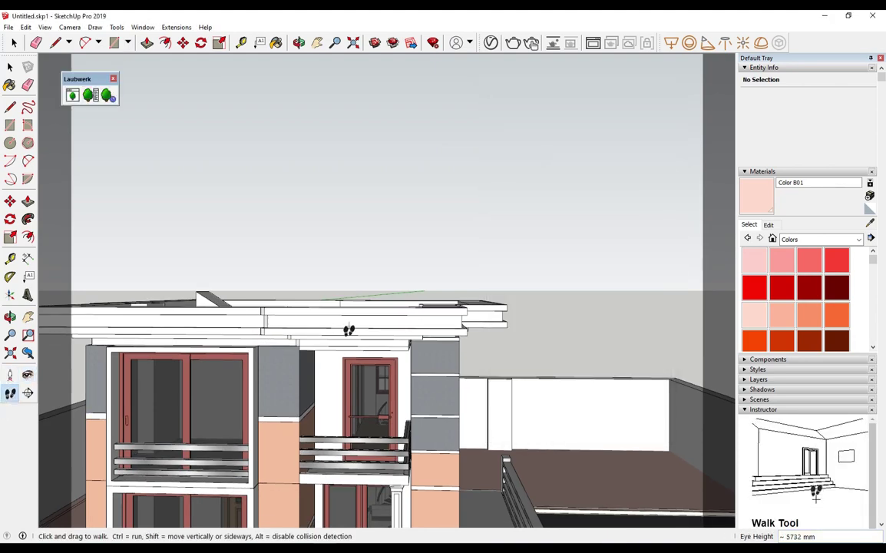
drag(330, 414, 325, 393)
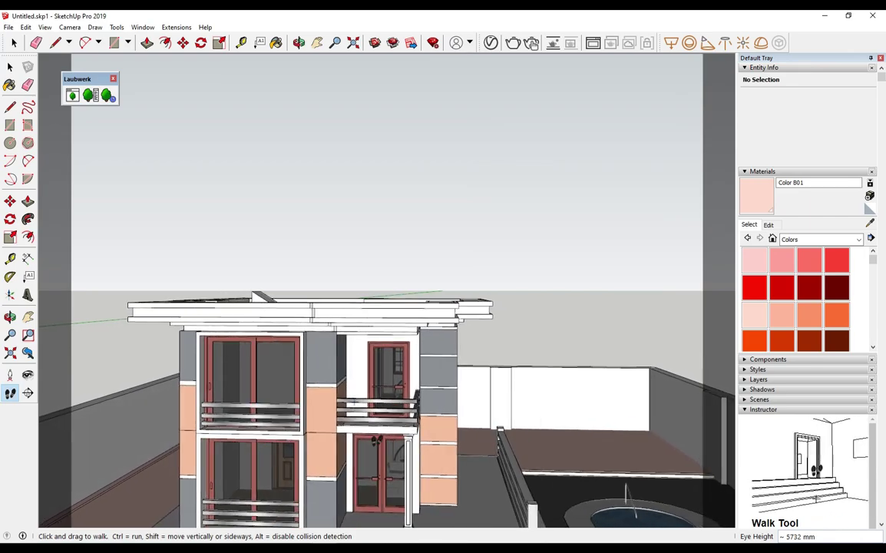
drag(326, 394, 348, 436)
middle_drag(377, 412, 365, 374)
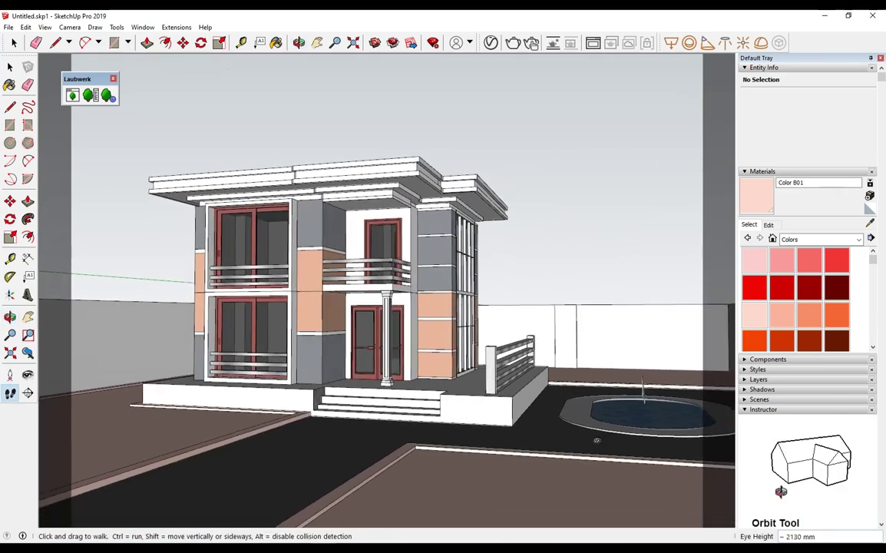
mouse_move(365, 375)
middle_down()
mouse_move(461, 421)
mouse_move(320, 373)
middle_up()
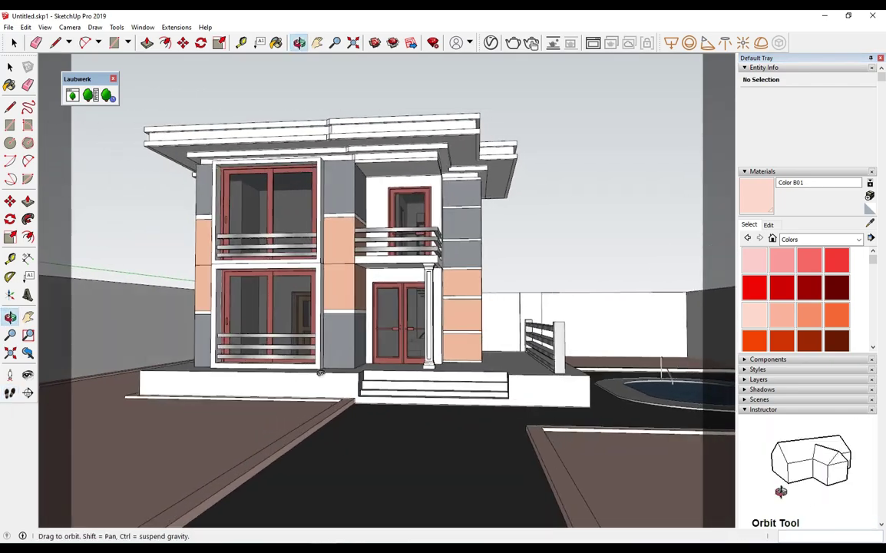
Walk in low and close to the terrace and tilt the camera to reframe the house.
click(10, 392)
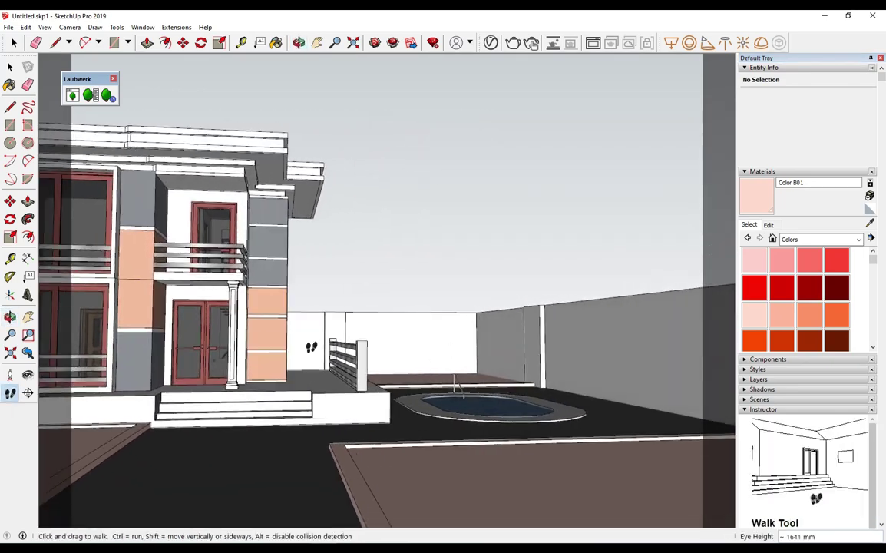
mouse_move(320, 373)
middle_down()
mouse_move(425, 308)
mouse_move(401, 323)
mouse_move(363, 309)
mouse_move(444, 307)
middle_up()
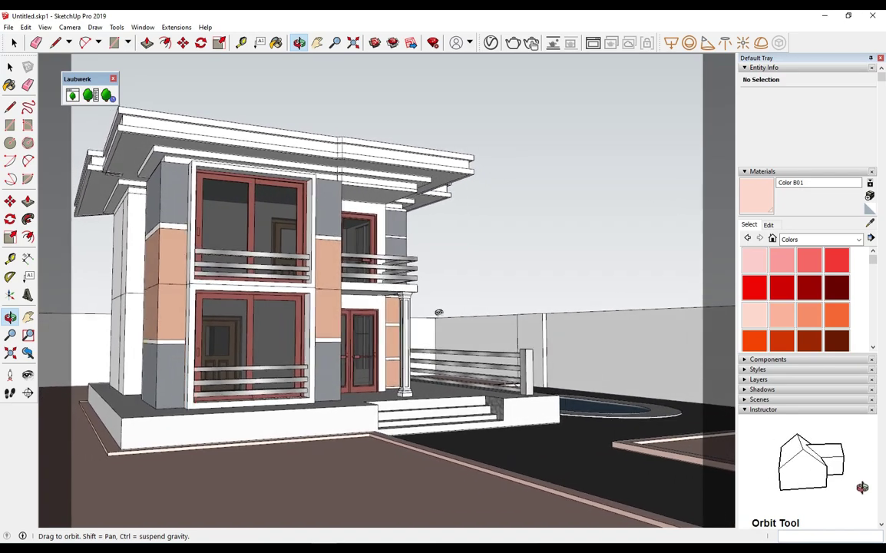
middle_drag(444, 307, 439, 278)
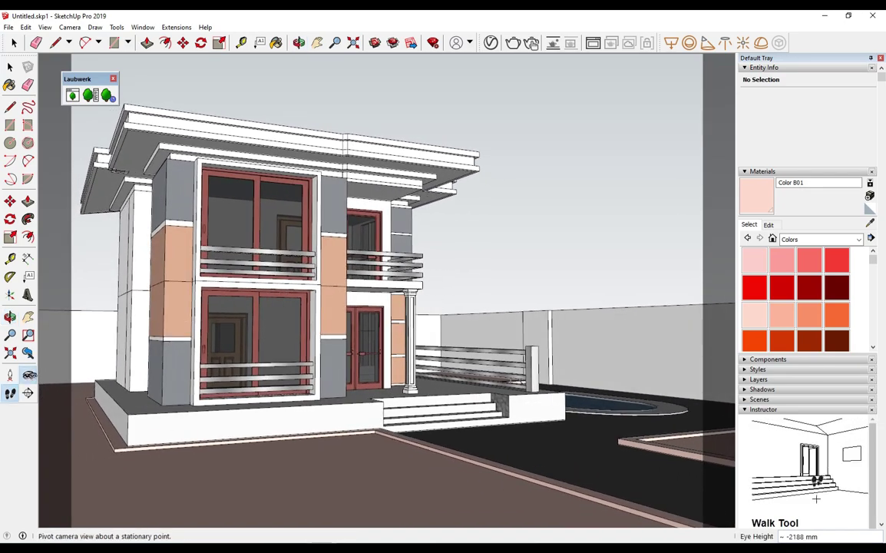
click(28, 375)
drag(338, 269, 346, 294)
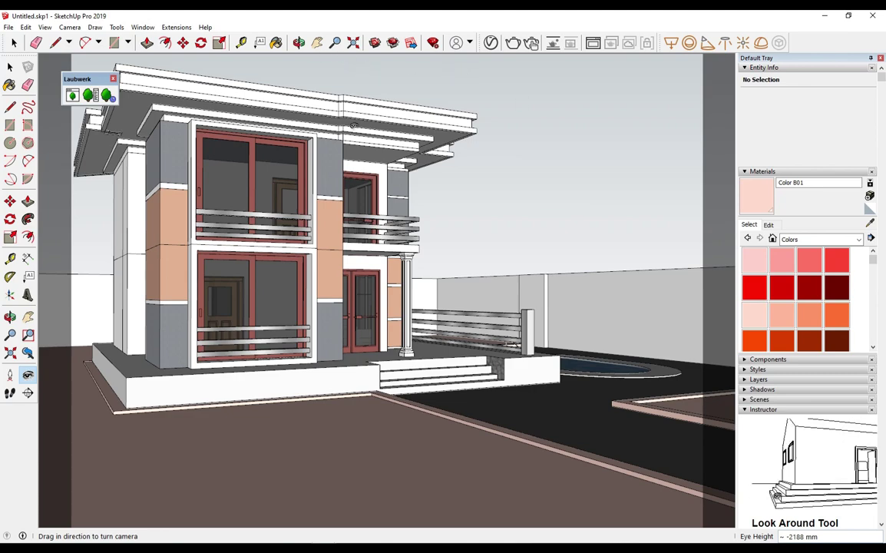
click(70, 26)
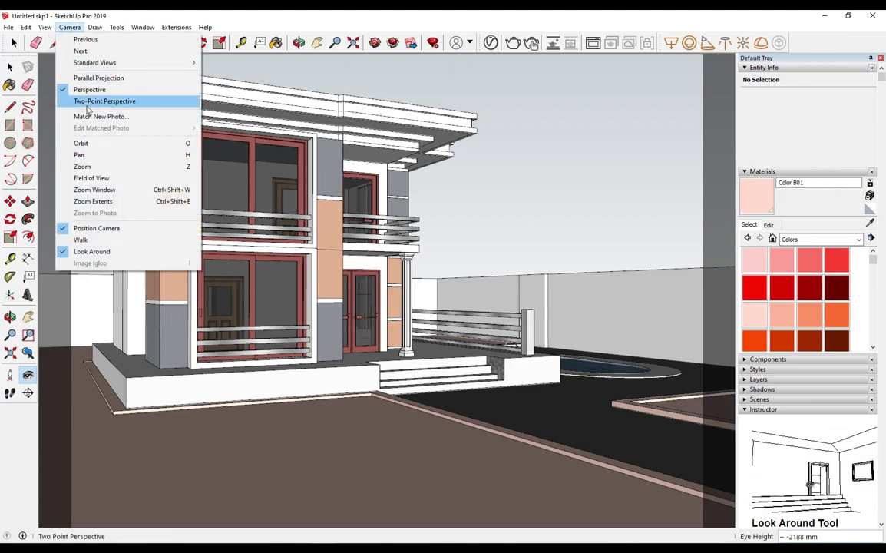
Switch to Two-Point Perspective and pan to reframe the house.
click(89, 101)
mouse_move(293, 148)
mouse_down()
mouse_move(326, 196)
mouse_move(327, 244)
mouse_up()
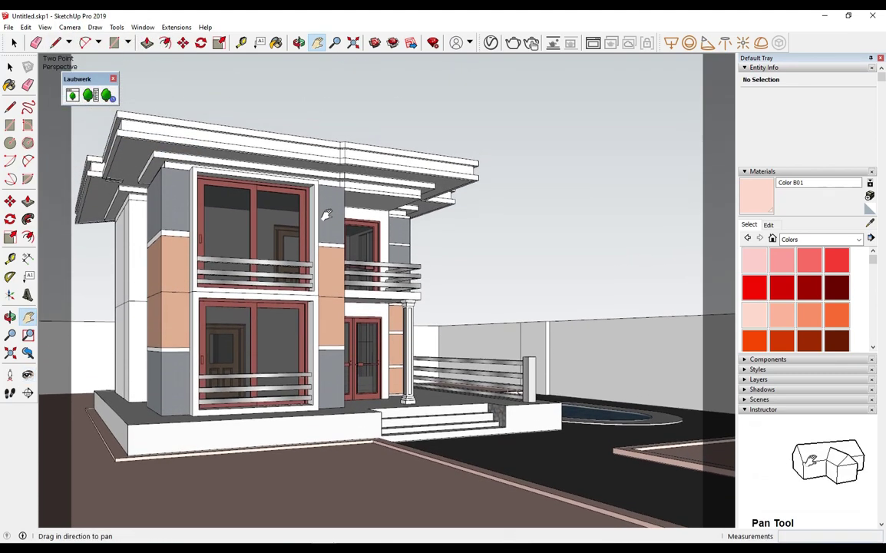
drag(326, 244, 327, 257)
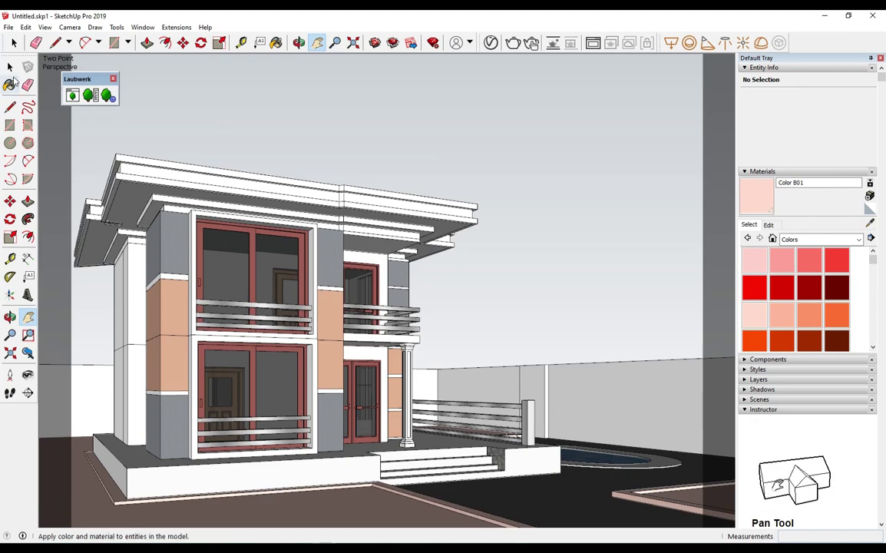
click(10, 67)
Add the current view as Scene 1 in the Scenes panel.
scroll(817, 292, down, 3)
scroll(798, 230, down, 3)
click(758, 241)
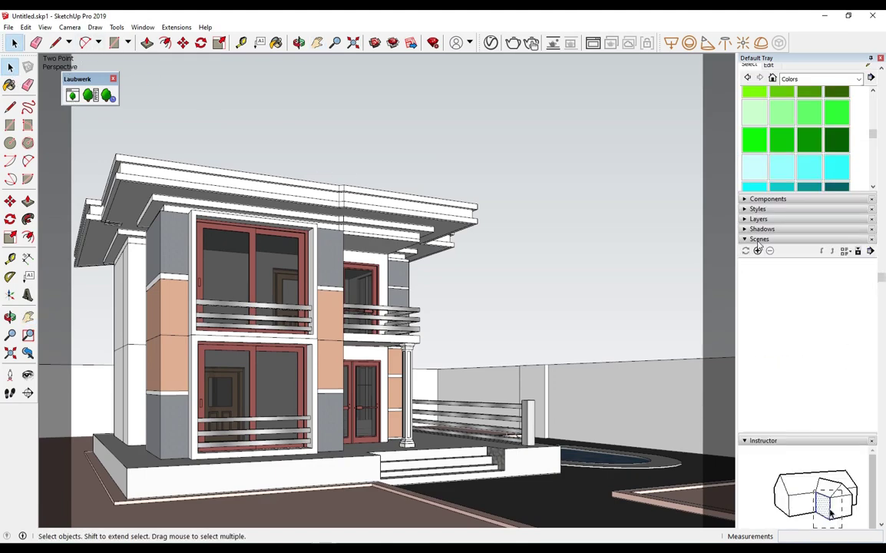
click(757, 251)
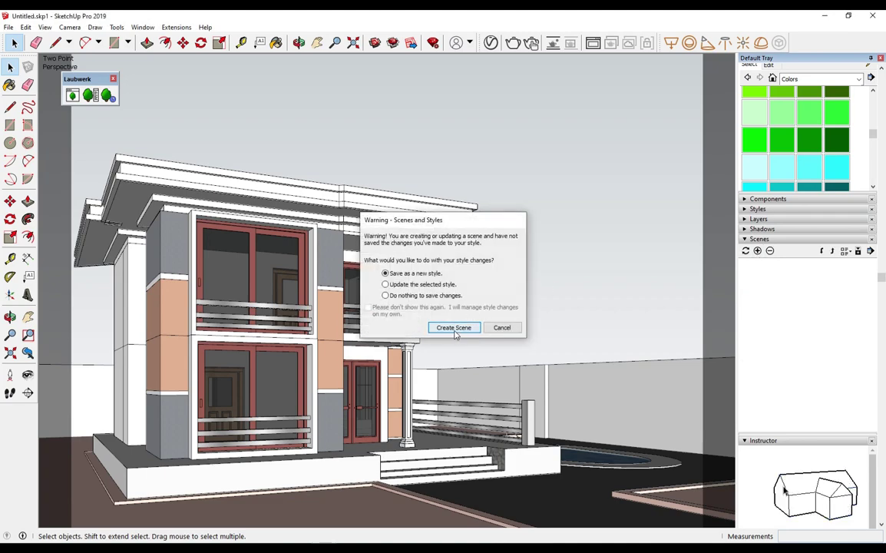
click(453, 328)
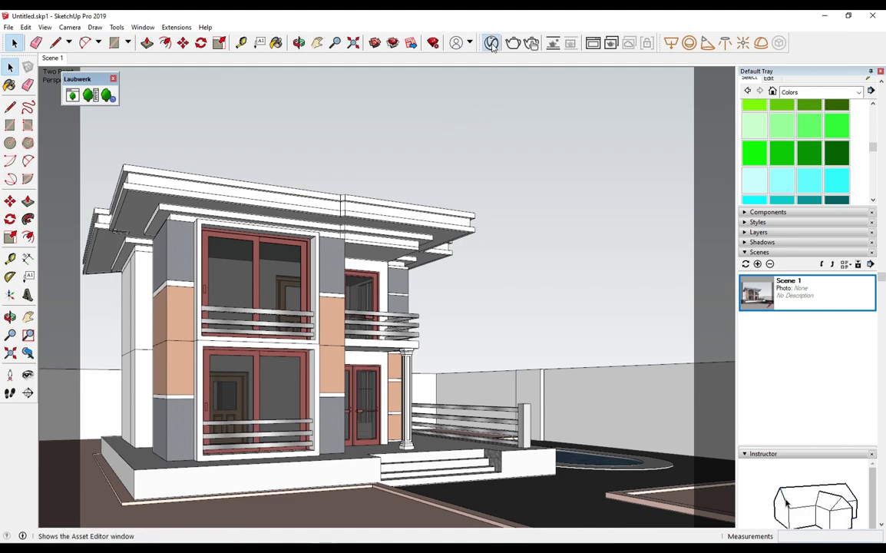
Set the V-Ray output image width to 1200 (1200 × 900).
click(433, 42)
text(1200)
key(Return)
click(665, 96)
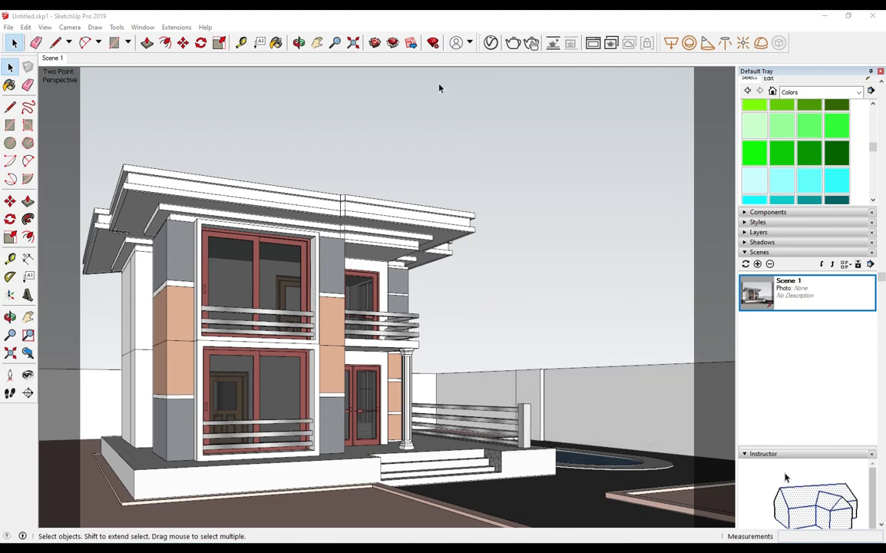
Run a test V-Ray render of the house and close the render window.
click(456, 42)
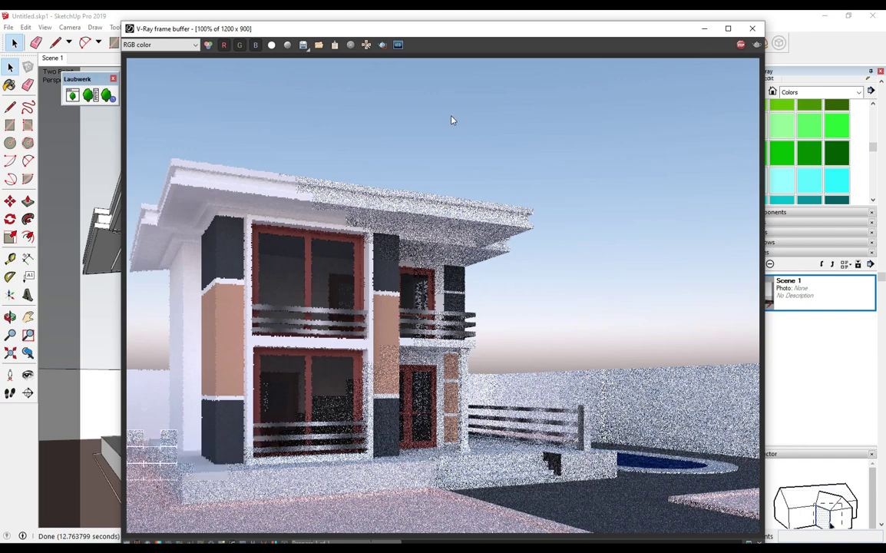
click(752, 28)
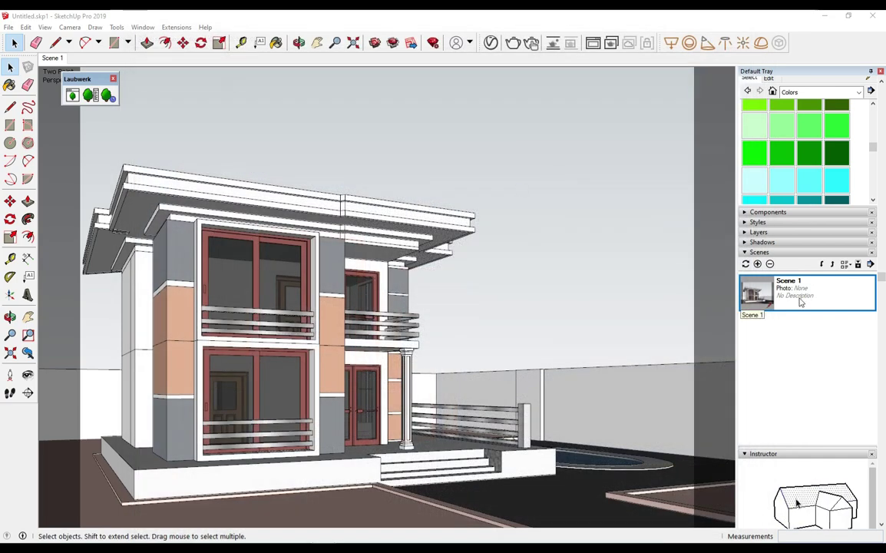
scroll(798, 248, up, 3)
Sample materials from the facade, ending with the peach wall's Sand material.
click(837, 205)
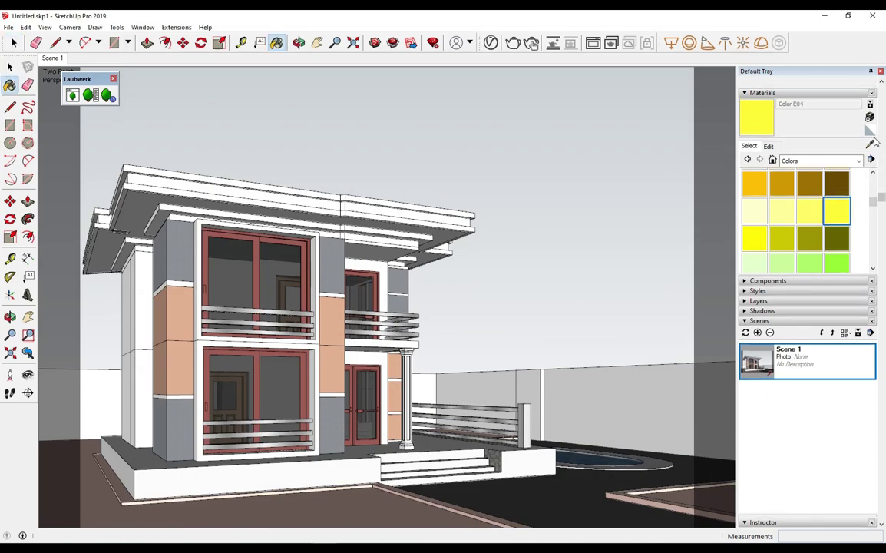
middle_drag(383, 307, 346, 292)
scroll(307, 268, up, 3)
alt+click(251, 282)
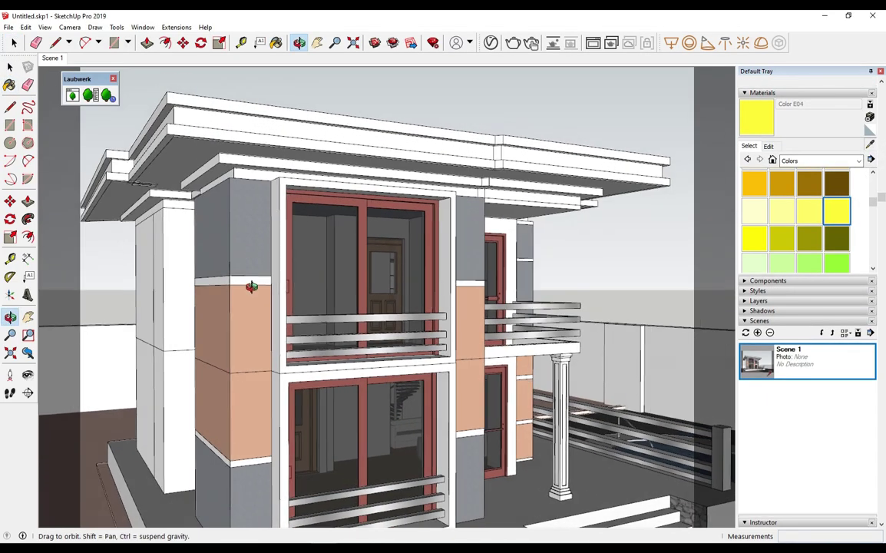
middle_drag(251, 283, 272, 224)
mouse_move(406, 130)
middle_down()
mouse_move(445, 136)
mouse_move(277, 285)
middle_up()
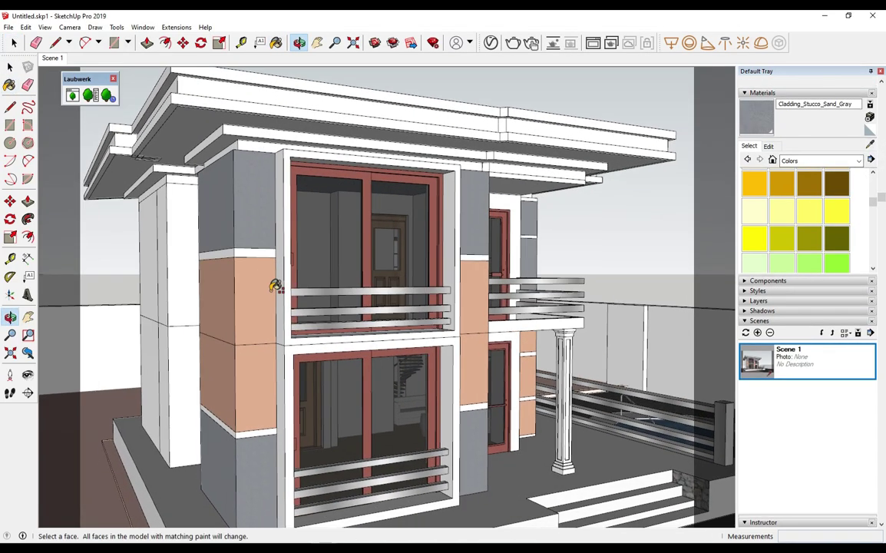
click(837, 183)
click(870, 144)
click(275, 250)
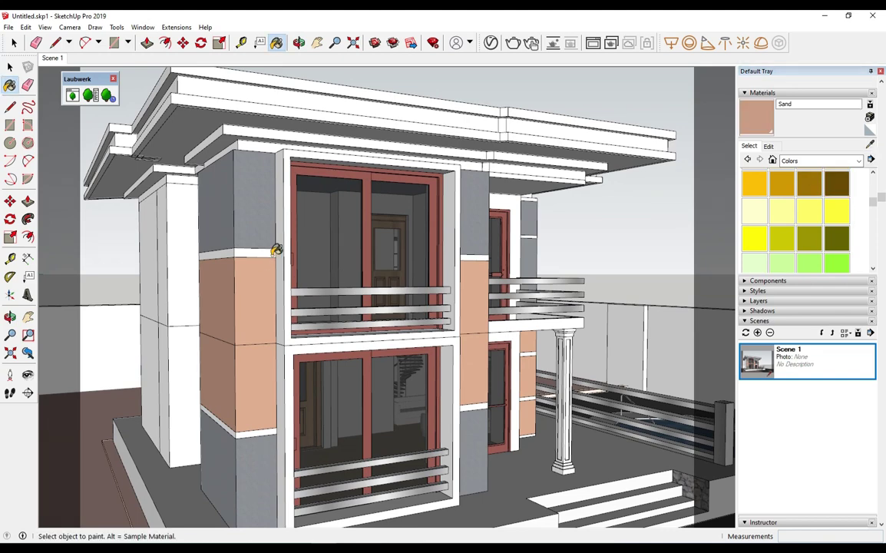
Change the Sand material's V-Ray diffuse colour to dark grey (RGB 0.514).
click(433, 42)
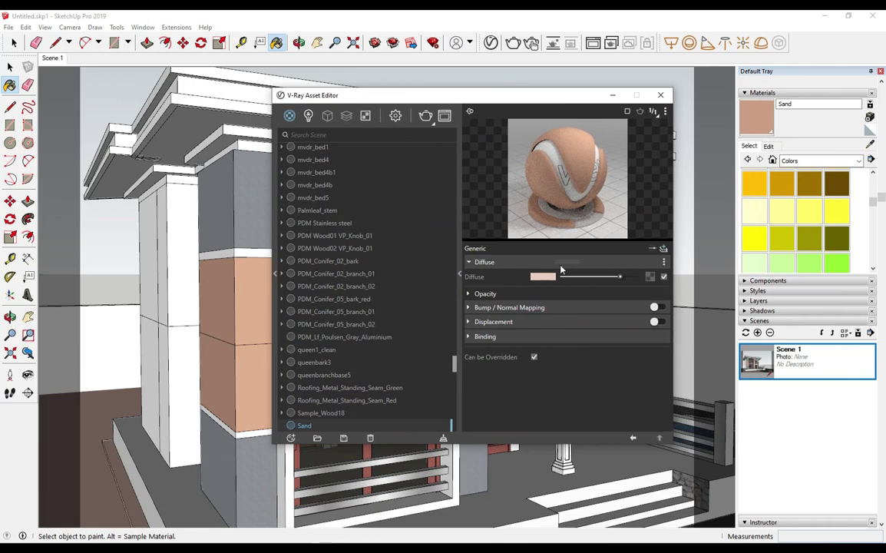
click(543, 277)
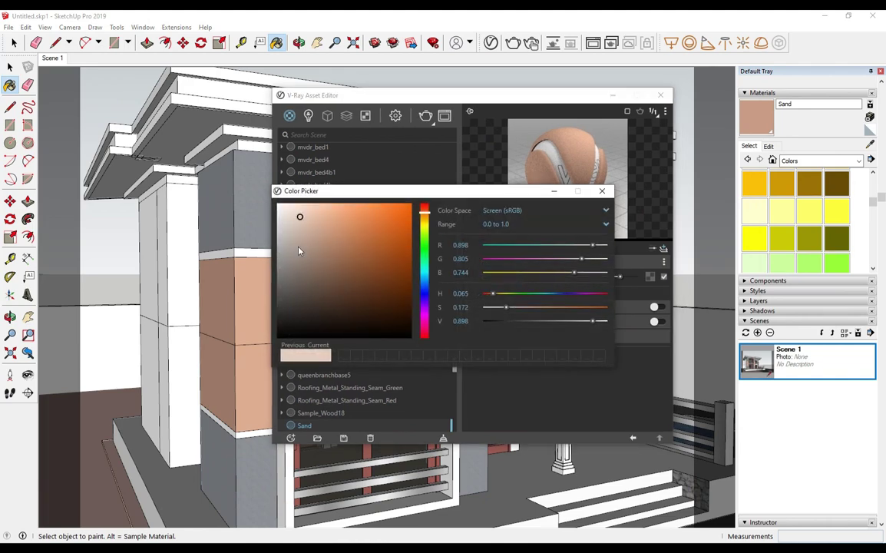
drag(299, 251, 277, 269)
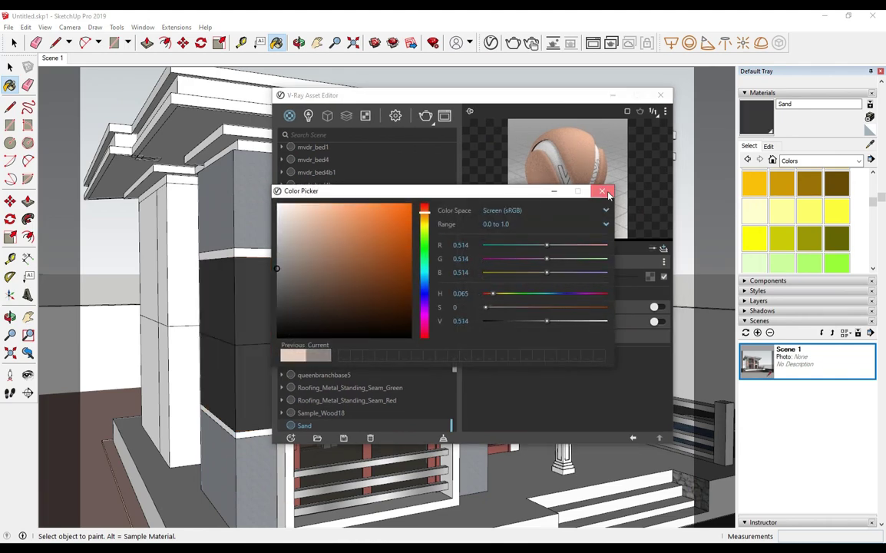
click(603, 191)
mouse_move(579, 102)
mouse_down()
mouse_move(327, 144)
mouse_move(525, 79)
mouse_up()
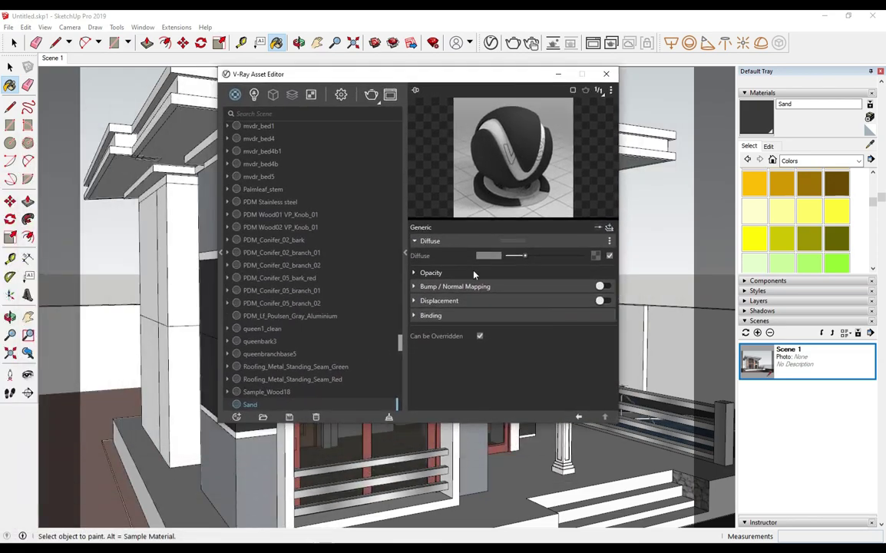
click(606, 74)
key(space)
middle_drag(551, 251, 583, 254)
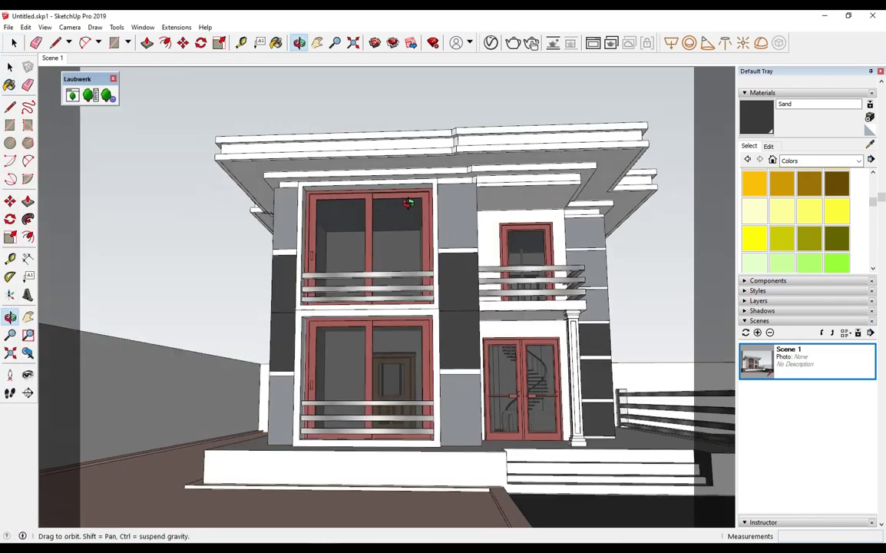
Sample the grey Cladding_Stucco_Sand_Gray stucco from the wall and check its V-Ray settings.
click(842, 189)
middle_drag(322, 276, 347, 261)
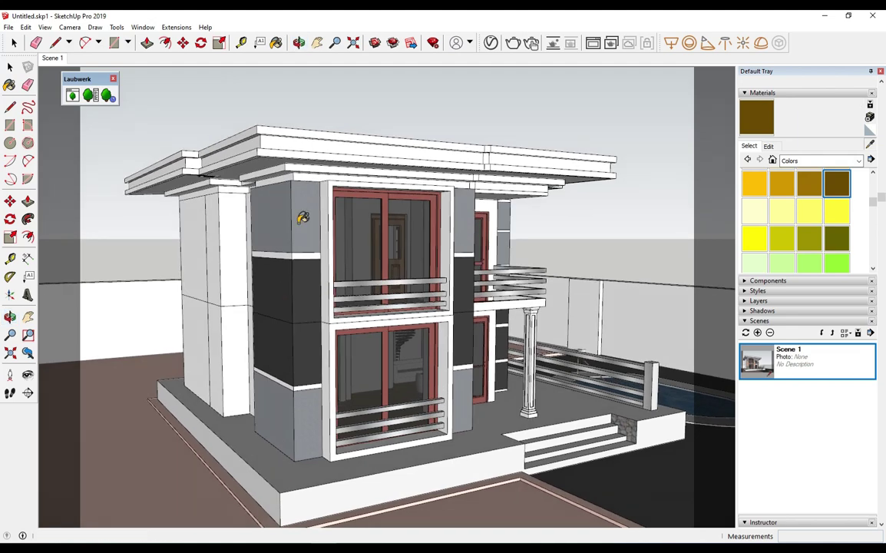
alt+click(298, 223)
click(435, 42)
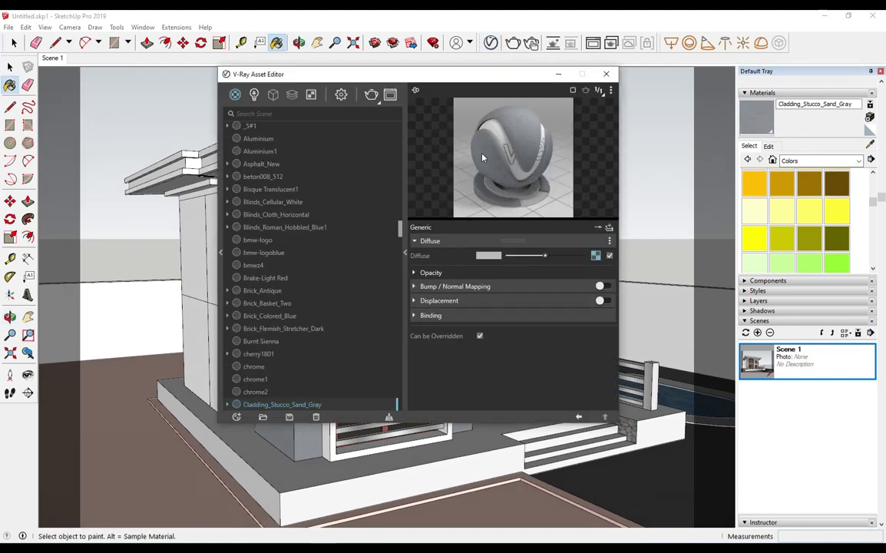
click(606, 74)
scroll(298, 259, up, 3)
scroll(258, 305, up, 3)
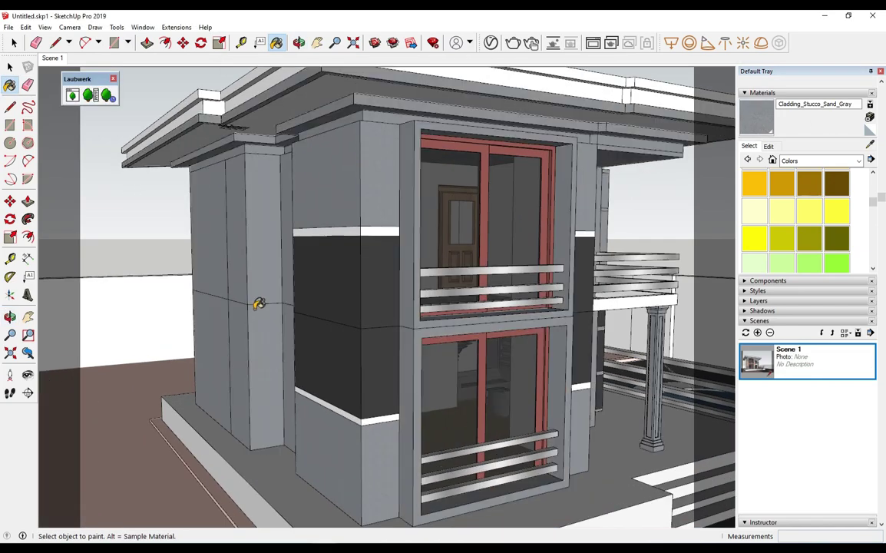
scroll(259, 304, down, 2)
Paint the five light faces of the left corner pillar with the grey stucco.
key(ctrl+a)
click(258, 325)
key(b)
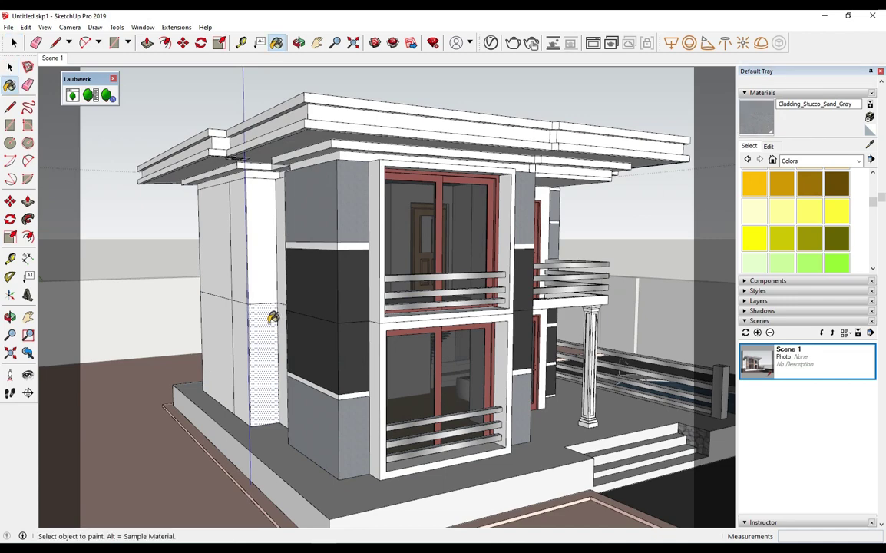
click(262, 282)
click(240, 322)
click(238, 276)
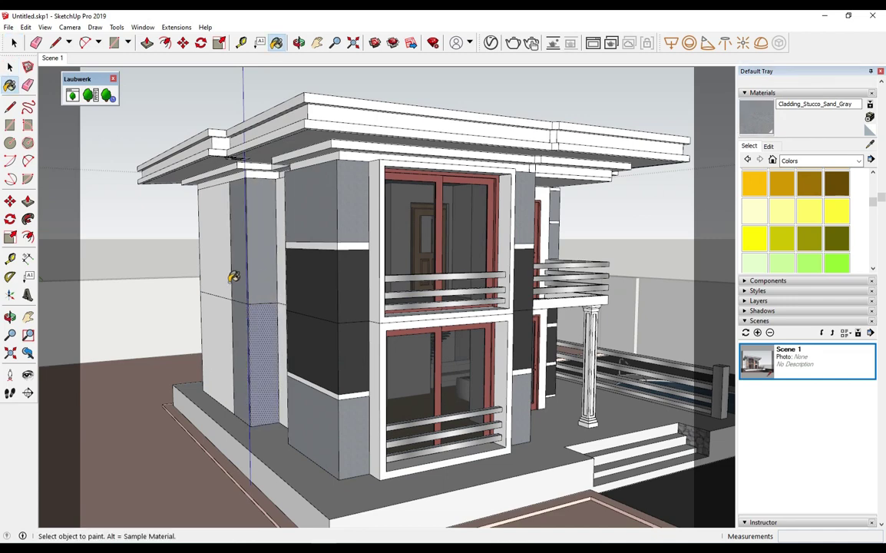
click(215, 261)
click(216, 323)
key(space)
mouse_move(264, 326)
middle_down()
mouse_move(164, 213)
mouse_move(353, 336)
middle_up()
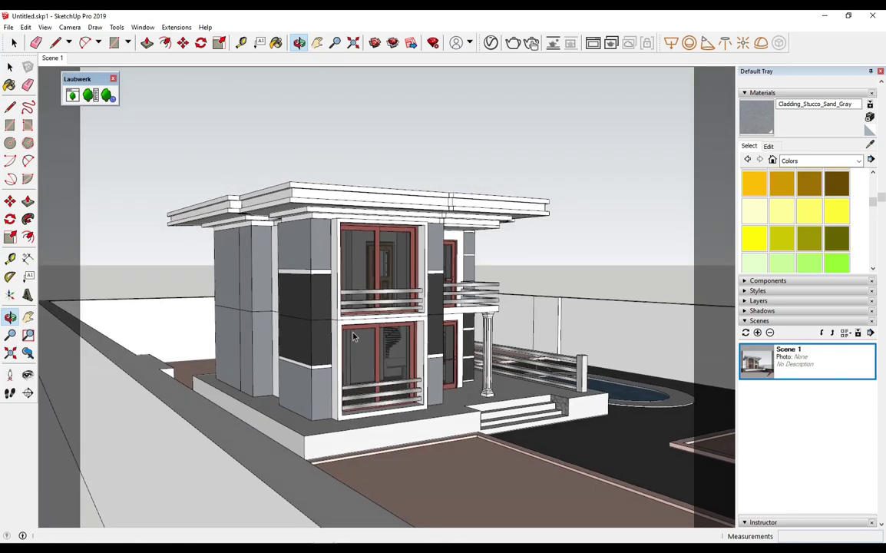
In the Cladding_Stucco_Sand_Gray Edit settings, change the 610 mm texture size.
scroll(254, 285, up, 4)
middle_drag(356, 264, 741, 225)
click(768, 147)
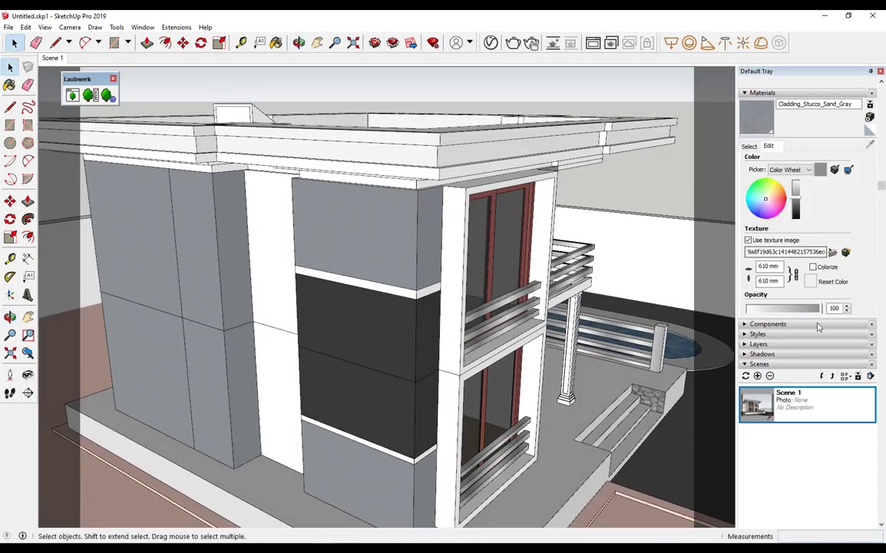
drag(776, 266, 758, 267)
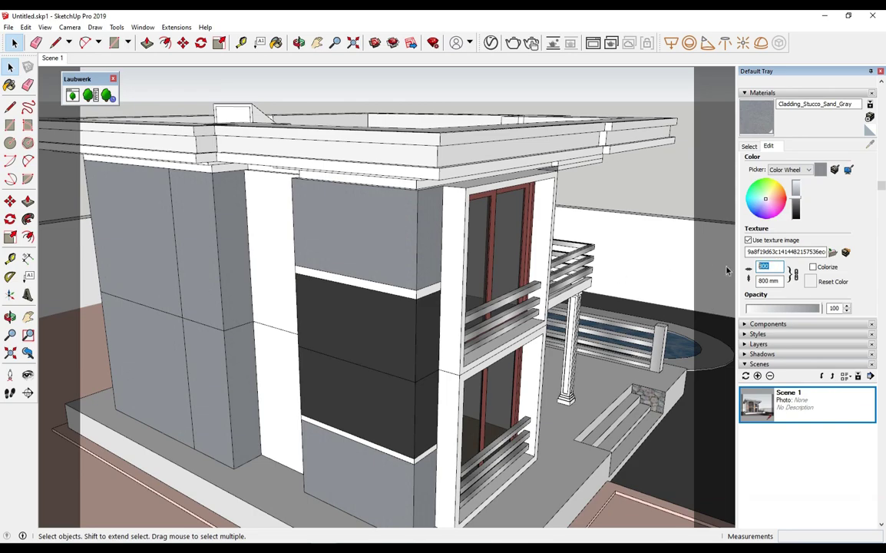
mouse_move(338, 332)
middle_down()
mouse_move(273, 276)
mouse_move(178, 247)
mouse_move(282, 287)
mouse_move(307, 230)
mouse_move(338, 231)
middle_up()
scroll(307, 229, up, 3)
key(ctrl+a)
click(749, 147)
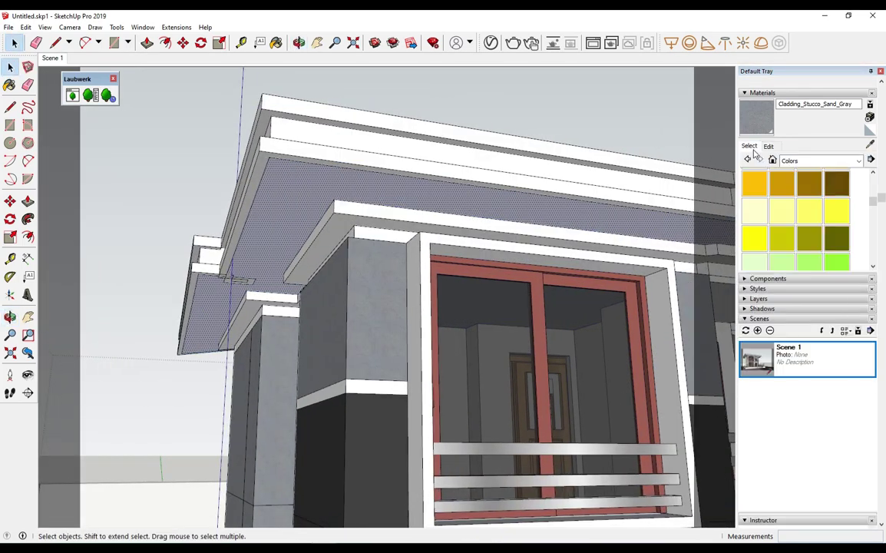
Paint the roof overhang's soffit with brown Color D07.
click(809, 183)
click(316, 183)
middle_drag(316, 184, 302, 197)
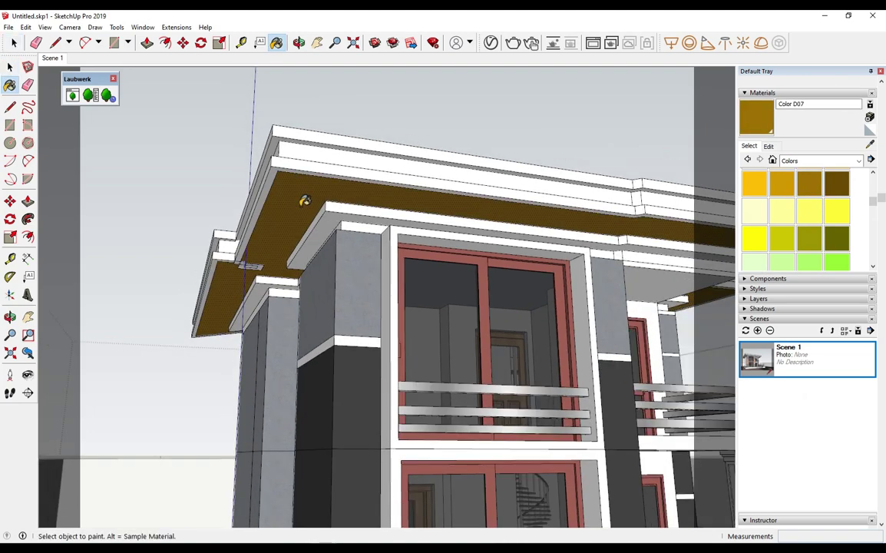
key(space)
scroll(216, 277, up, 5)
middle_drag(261, 253, 292, 258)
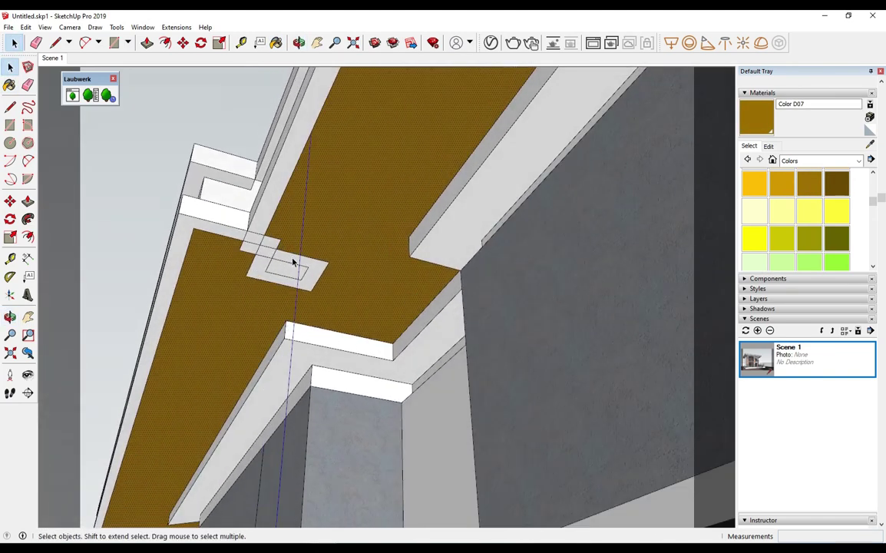
scroll(292, 261, up, 2)
Erase the small piece at the soffit corner, then undo the erasure.
key(e)
click(275, 268)
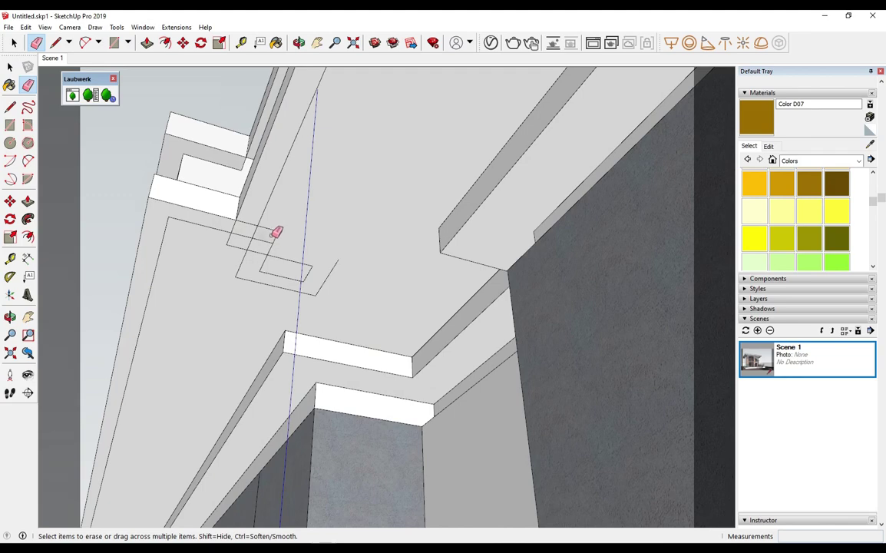
key(ctrl+z)
mouse_move(255, 260)
middle_down()
mouse_move(273, 340)
mouse_move(257, 339)
middle_up()
key(space)
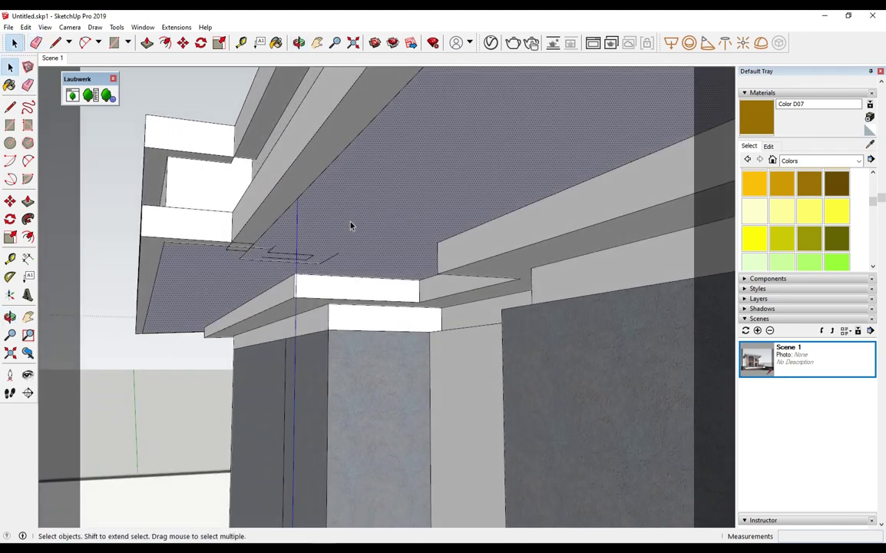
middle_drag(307, 249, 267, 227)
key(e)
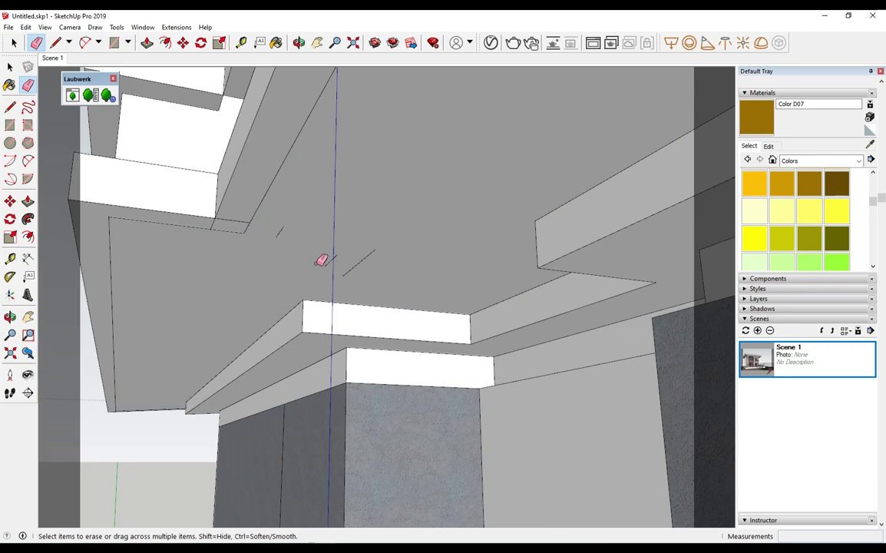
Repaint the soffit underside brown with Color D07.
key(b)
click(392, 198)
mouse_move(391, 197)
middle_down()
mouse_move(374, 251)
mouse_move(267, 238)
middle_up()
key(space)
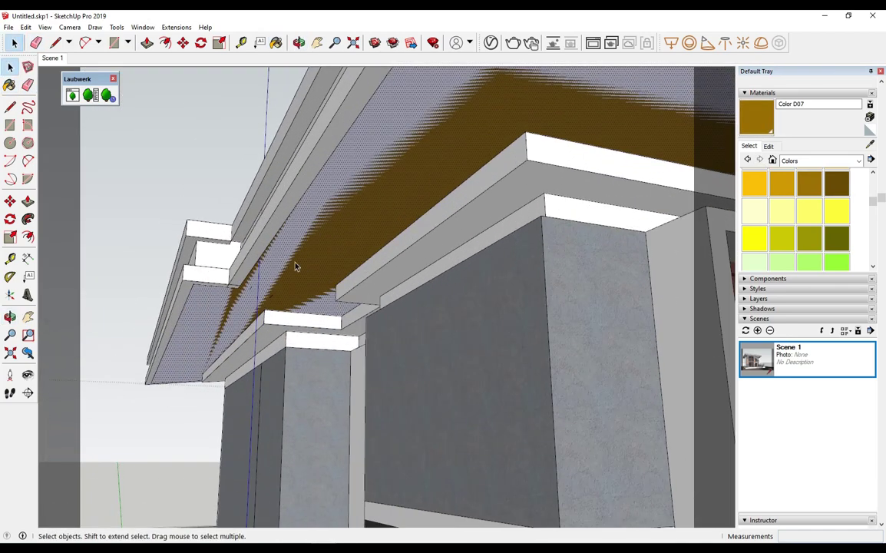
scroll(267, 237, up, 2)
Push/Pull the soffit face by 10 mm.
key(p)
double_click(323, 251)
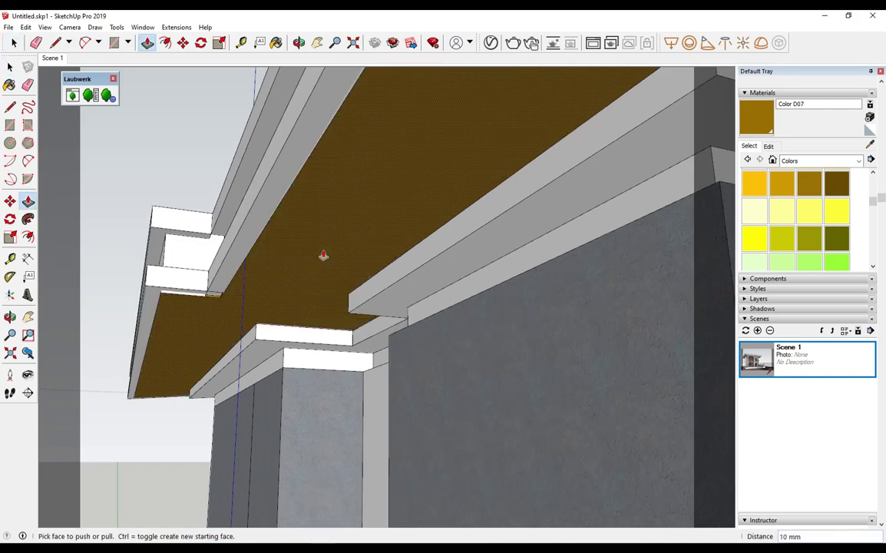
scroll(322, 258, down, 2)
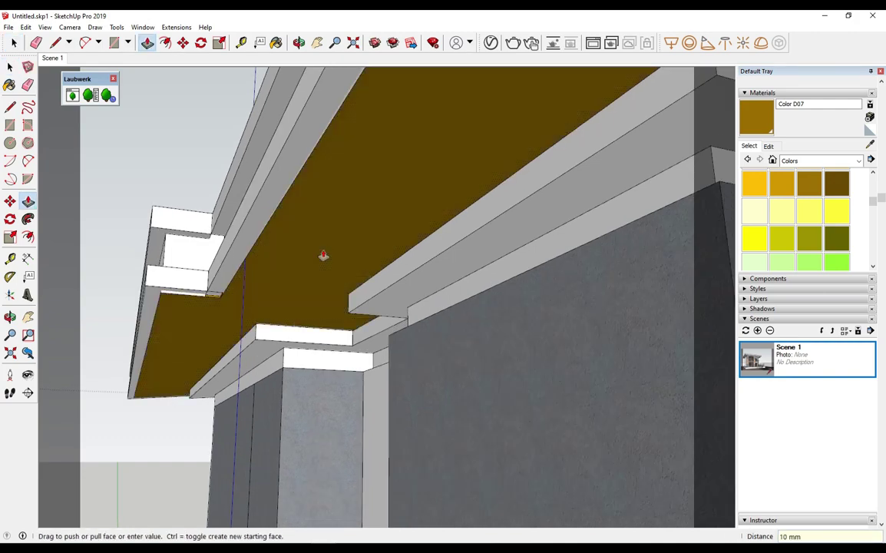
scroll(323, 271, down, 2)
scroll(329, 275, down, 2)
key(space)
scroll(357, 221, down, 2)
scroll(359, 207, up, 3)
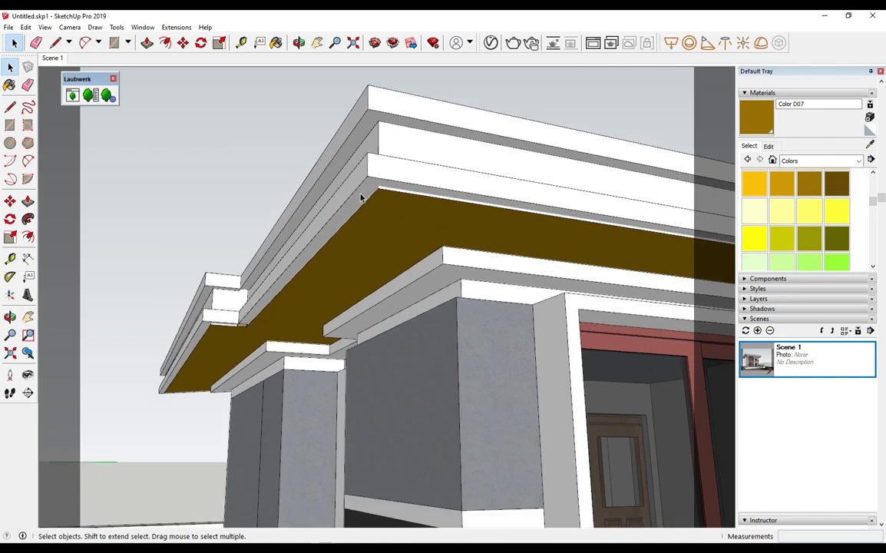
scroll(362, 193, up, 2)
Select the soffit geometry and push the brown soffit face to a small offset.
triple_click(370, 194)
scroll(370, 194, up, 2)
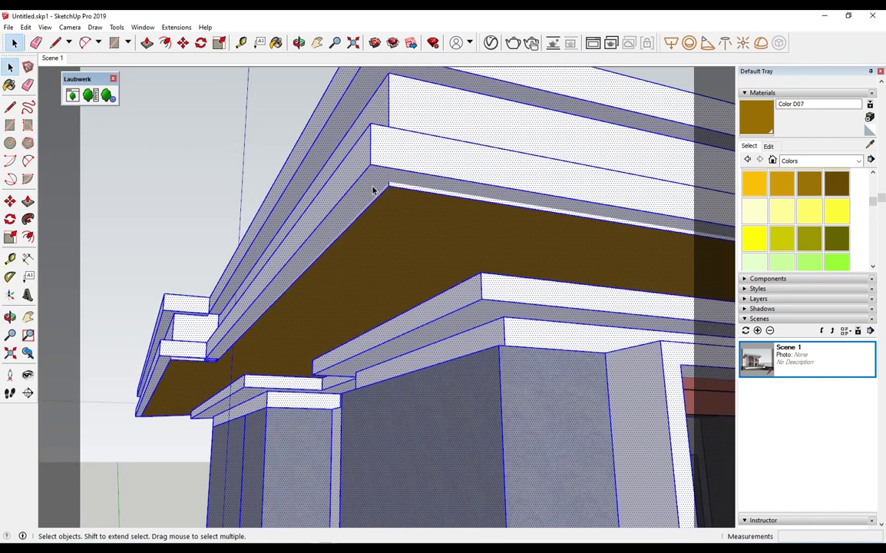
key(p)
click(375, 195)
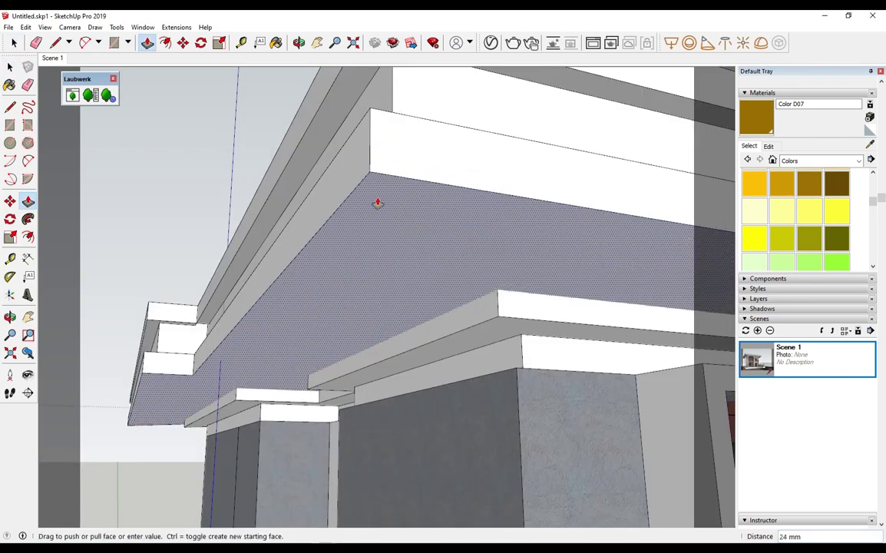
click(377, 202)
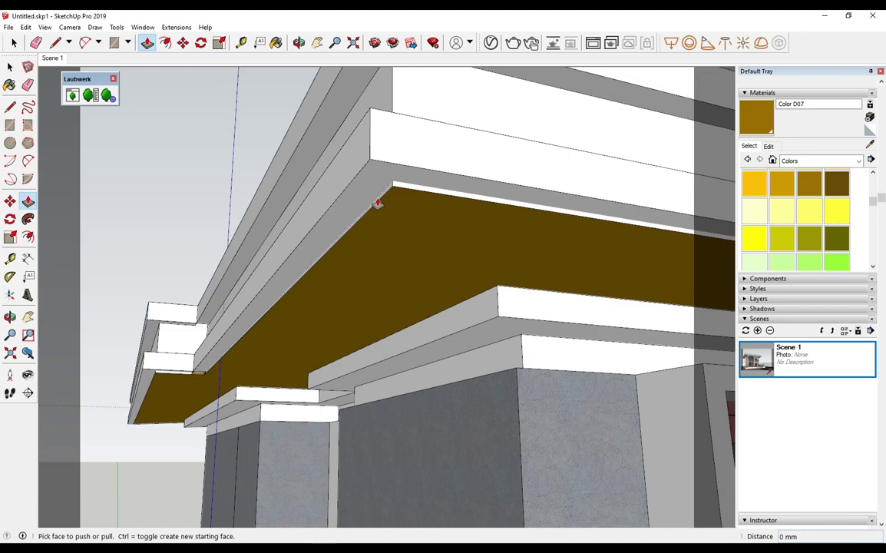
key(space)
mouse_move(377, 203)
middle_down()
mouse_move(393, 259)
mouse_move(385, 223)
mouse_move(346, 239)
mouse_move(320, 226)
mouse_move(338, 233)
middle_up()
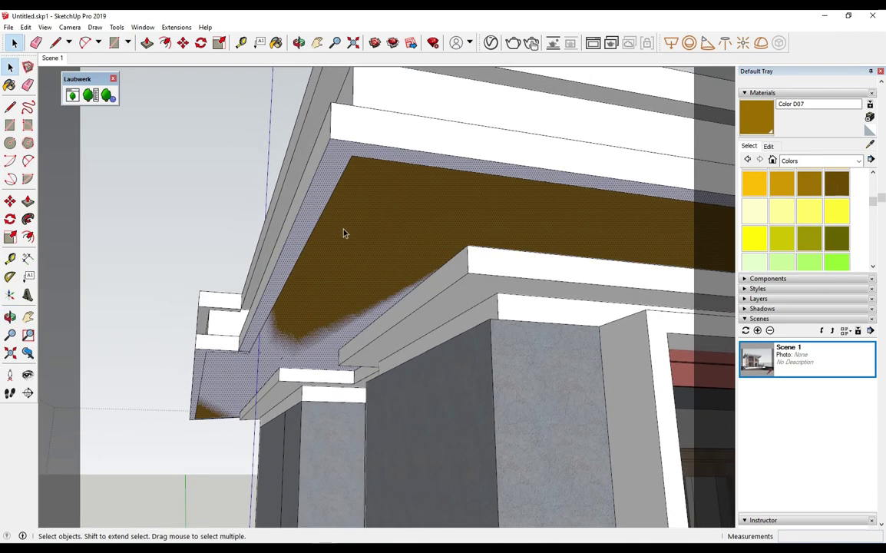
Push the soffit face again to remove the overlap and inspect its context options.
key(p)
double_click(349, 234)
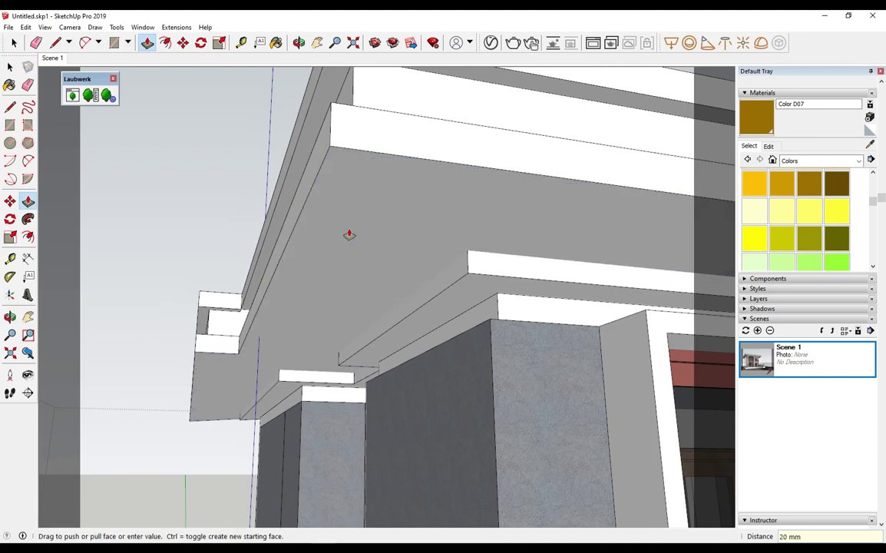
key(space)
right_click(352, 229)
key(Escape)
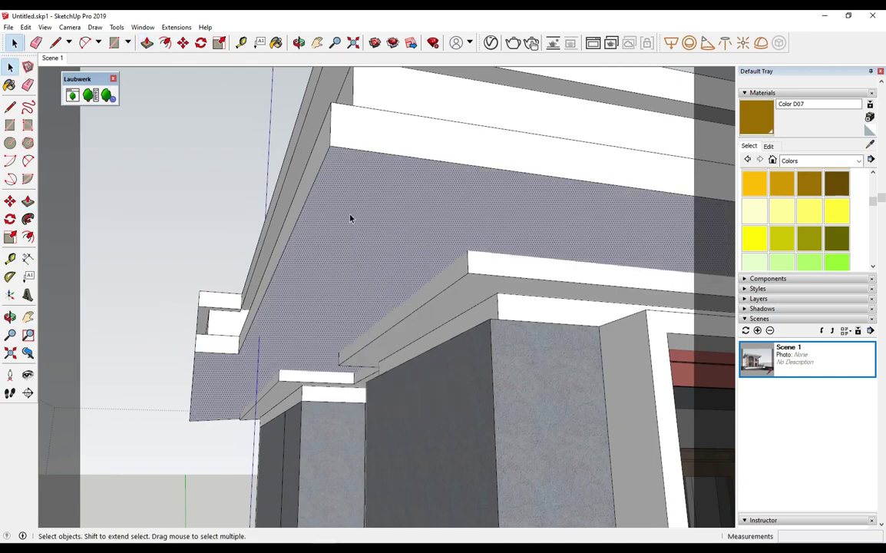
key(f)
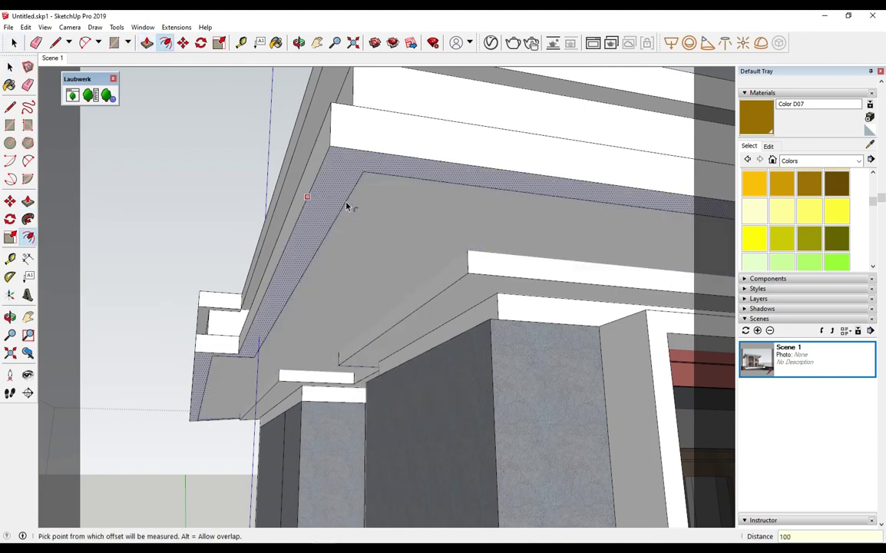
Push/Pull the roof's underside soffit face out by 5 mm.
scroll(369, 171, up, 2)
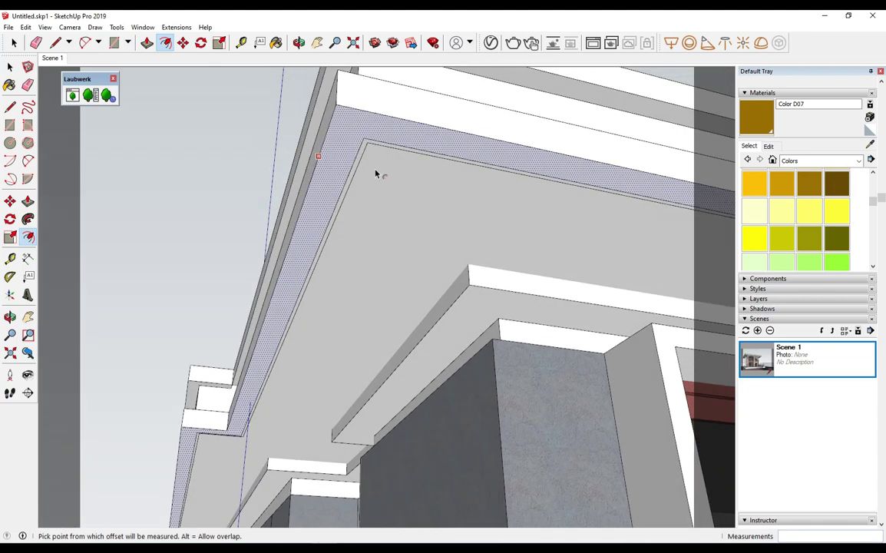
key(space)
mouse_move(384, 203)
middle_down()
mouse_move(396, 246)
mouse_move(378, 245)
middle_up()
key(p)
right_click(384, 261)
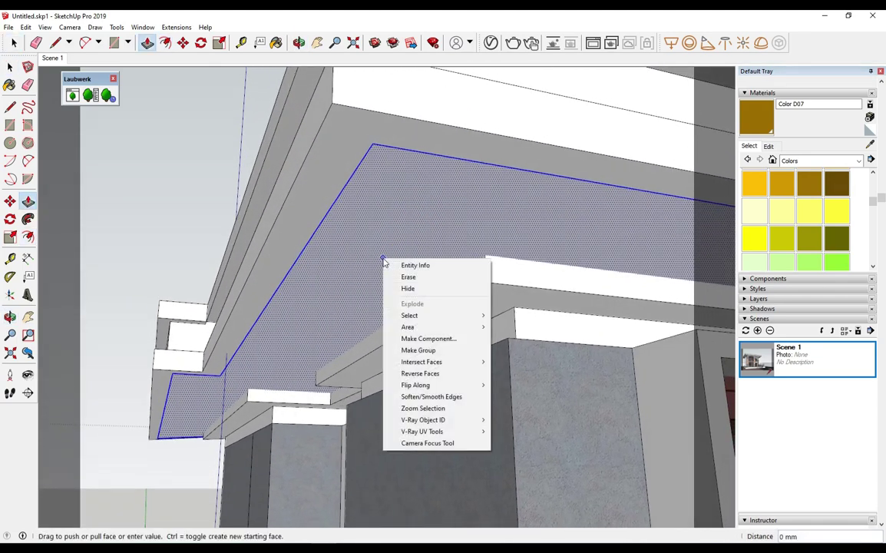
key(Escape)
click(384, 255)
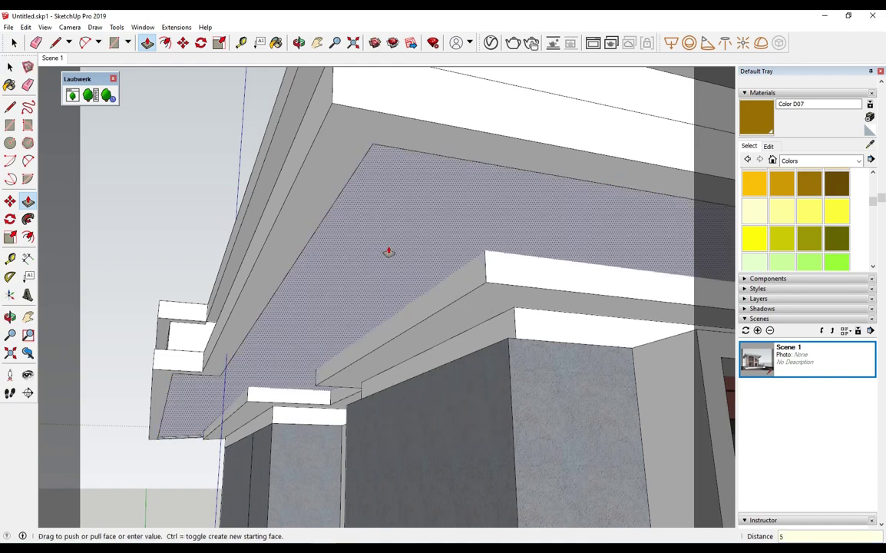
key(Return)
key(space)
Push the soffit face again to an 8 mm offset.
mouse_move(395, 251)
middle_down()
mouse_move(434, 271)
mouse_move(421, 200)
middle_up()
click(411, 164)
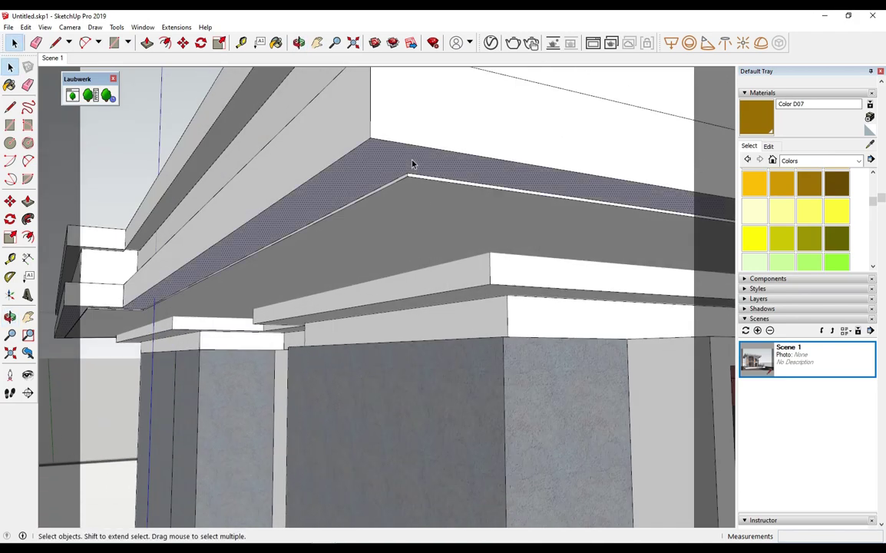
middle_drag(411, 163, 412, 166)
key(p)
click(395, 172)
click(396, 180)
click(397, 179)
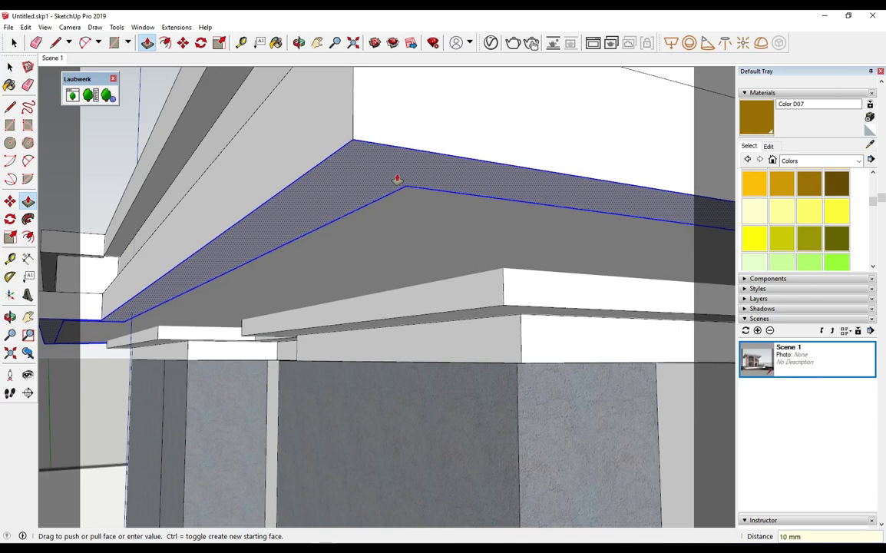
middle_drag(395, 182, 402, 217)
key(space)
Paint the soffit brown with Color D07 and bring up the V-Ray Asset Editor.
click(753, 128)
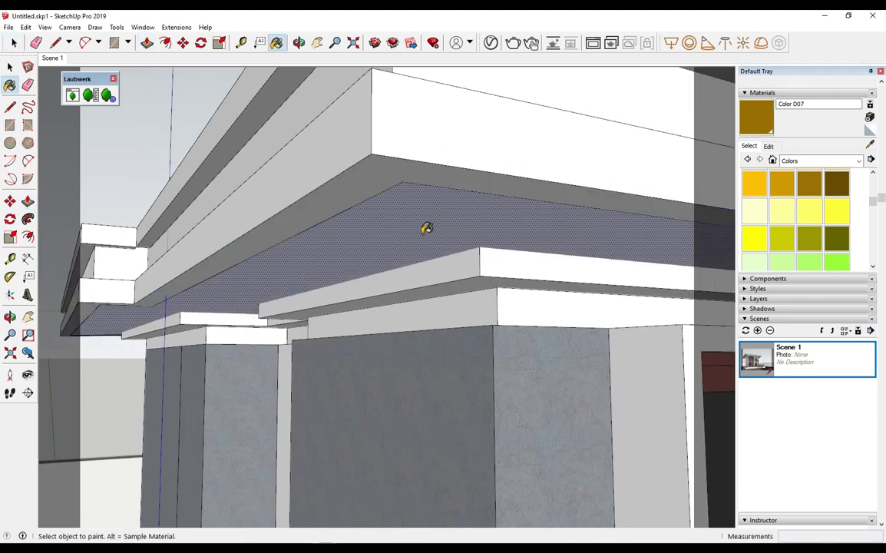
click(415, 207)
mouse_move(415, 207)
middle_down()
mouse_move(357, 197)
mouse_move(405, 164)
middle_up()
key(space)
click(492, 43)
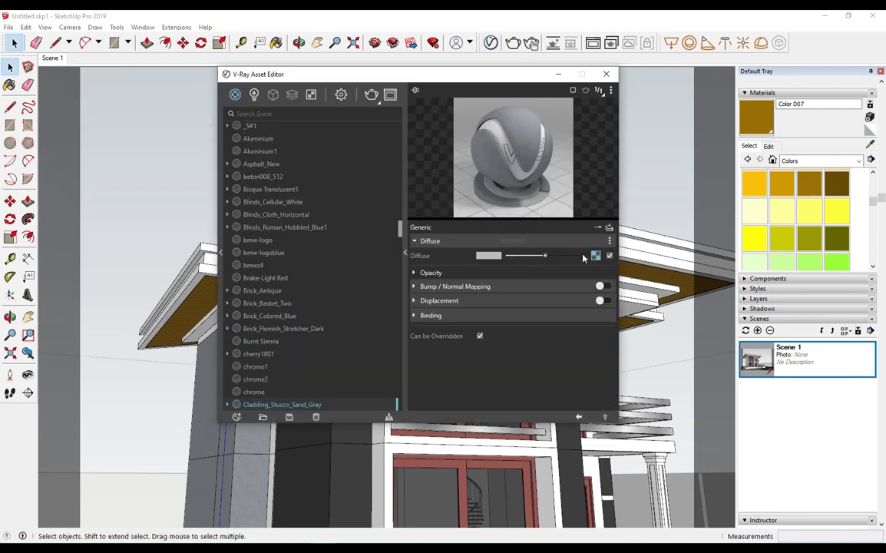
Sample the soffit's Color D07 material and open it in the V-Ray Asset Editor.
click(606, 74)
key(b)
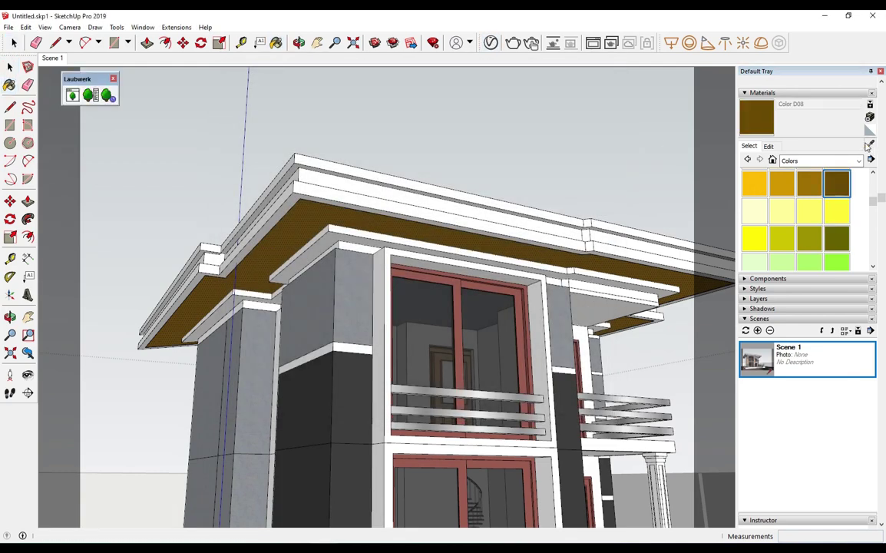
alt+click(300, 213)
click(491, 43)
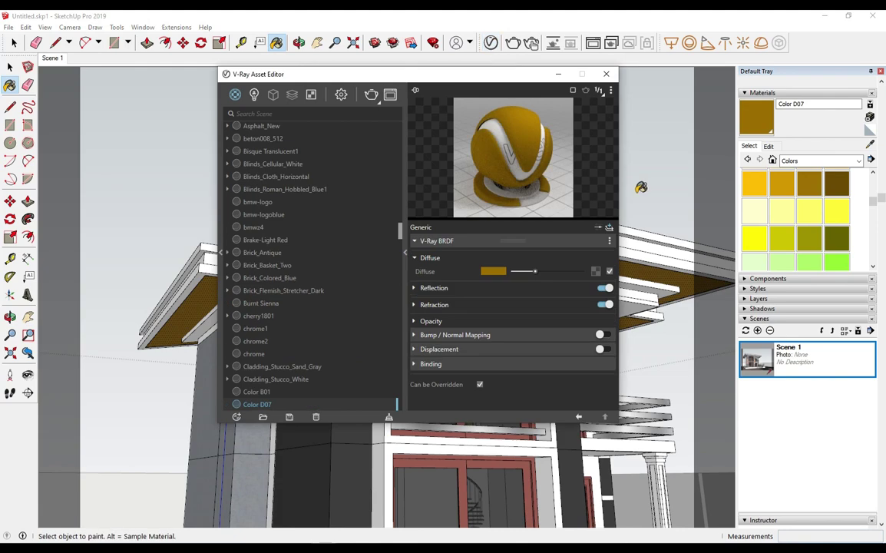
Load the As-Is-Pecan-Strip-Floor wood bitmap from DATA > Texture into the Diffuse slot.
click(602, 270)
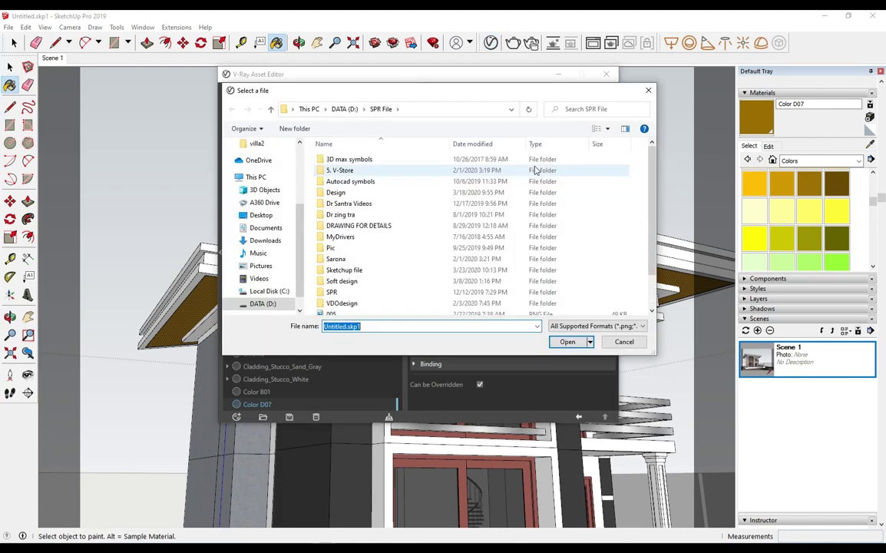
scroll(358, 230, down, 2)
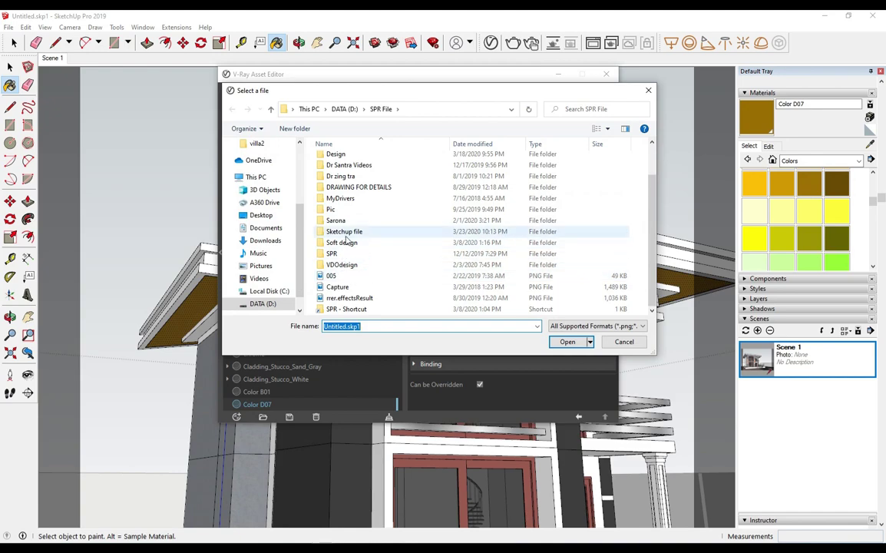
click(344, 109)
double_click(357, 203)
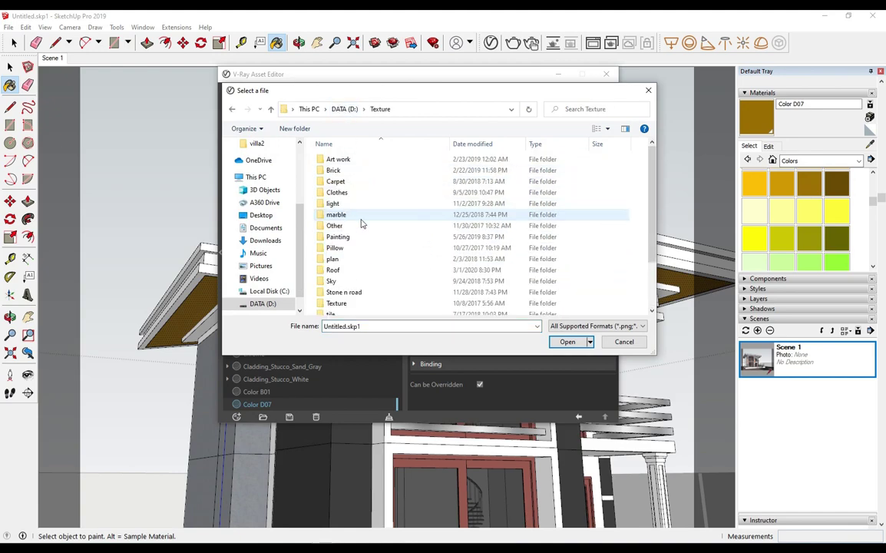
scroll(358, 224, down, 2)
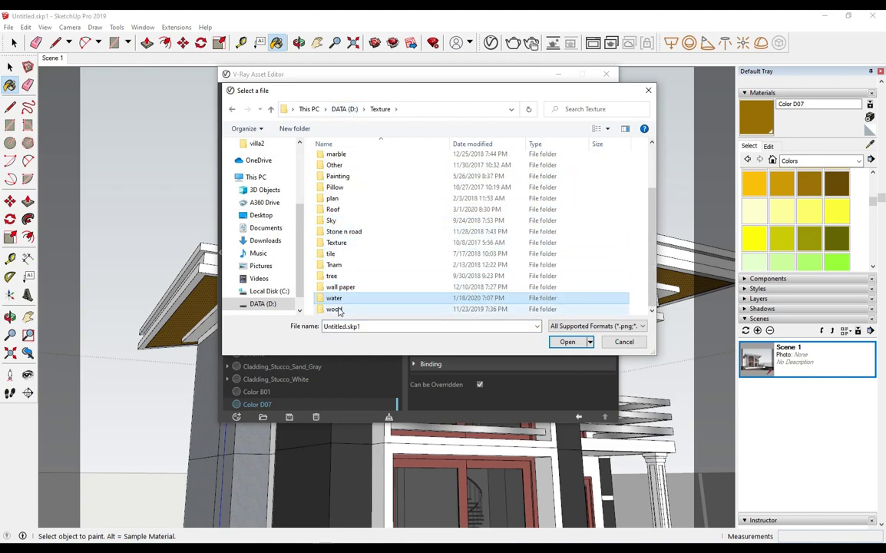
double_click(336, 309)
click(340, 268)
scroll(415, 226, down, 1)
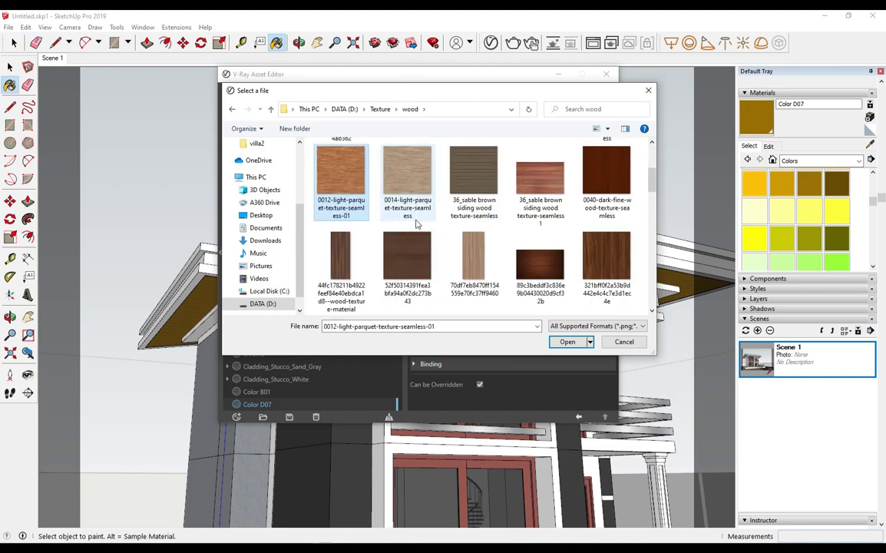
scroll(419, 223, down, 1)
scroll(421, 218, down, 1)
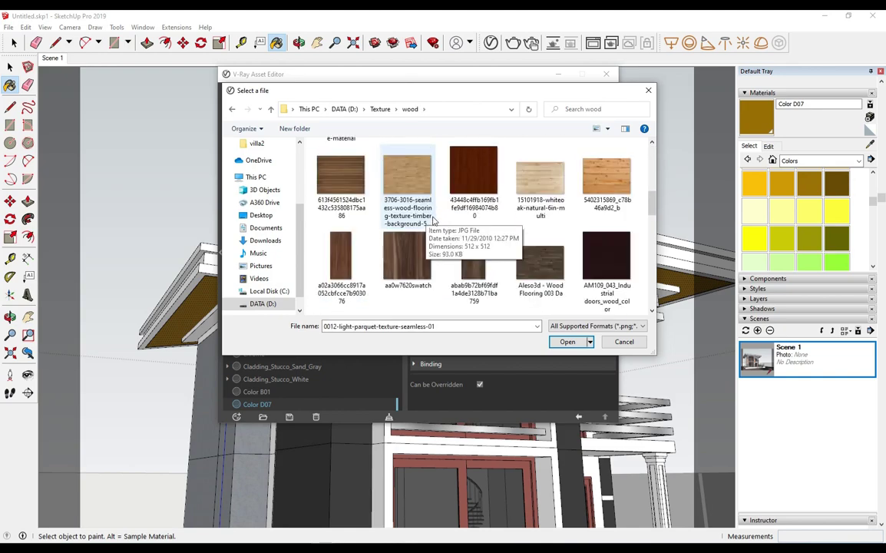
scroll(453, 211, down, 1)
scroll(455, 209, down, 1)
scroll(459, 206, down, 1)
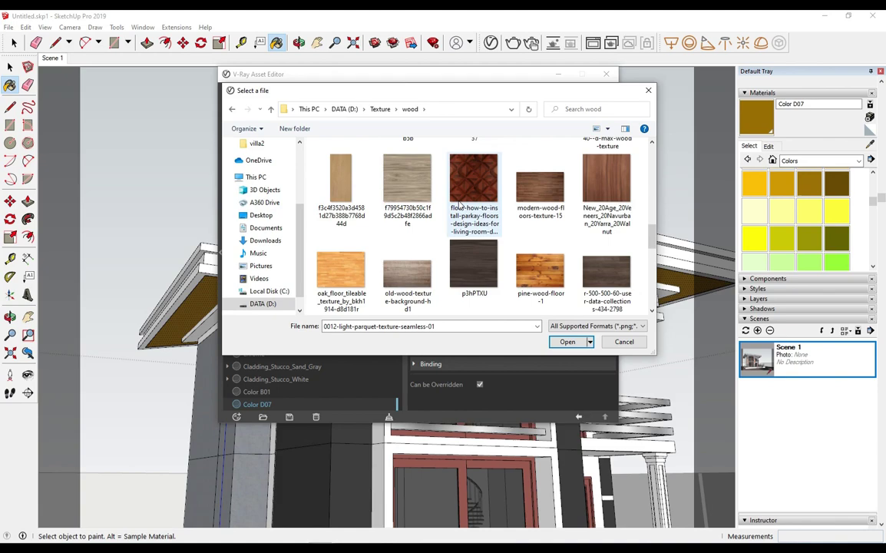
scroll(460, 203, down, 1)
scroll(462, 203, down, 2)
scroll(464, 201, down, 1)
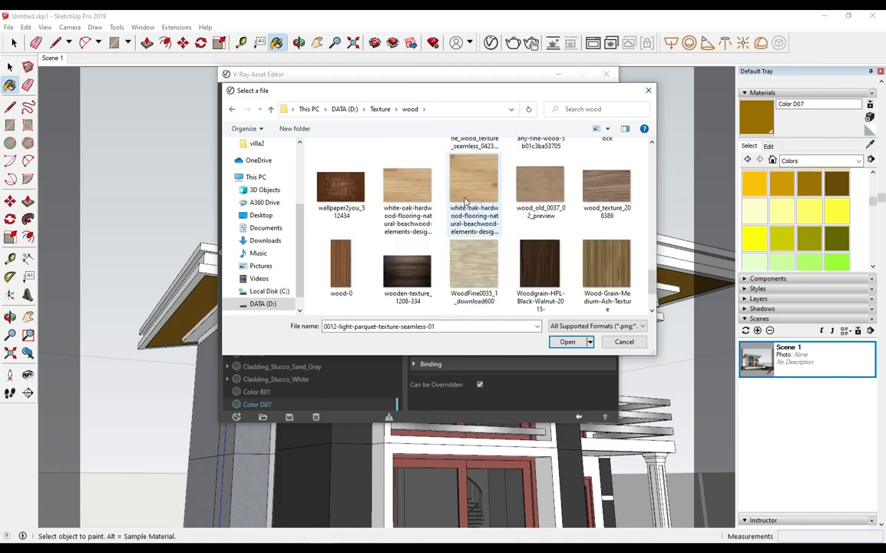
scroll(465, 201, down, 1)
scroll(465, 201, up, 4)
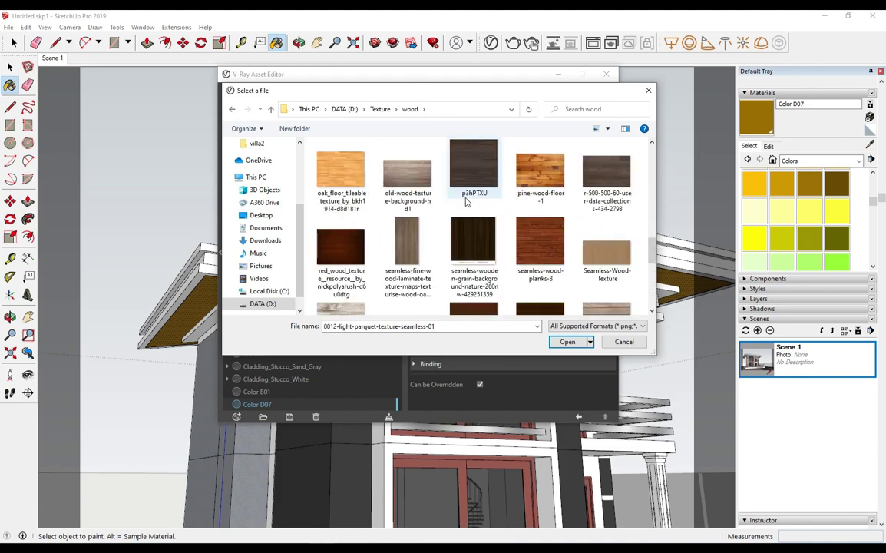
scroll(466, 201, up, 2)
scroll(465, 201, up, 1)
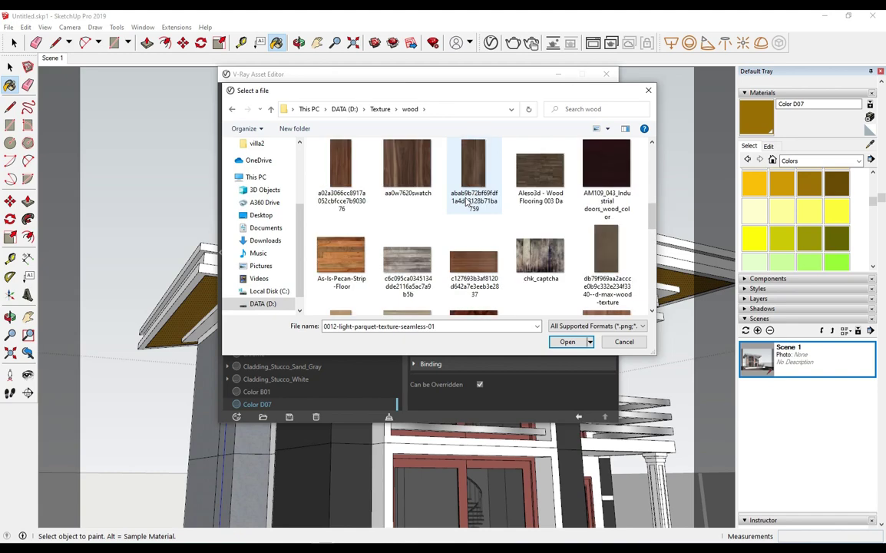
double_click(341, 257)
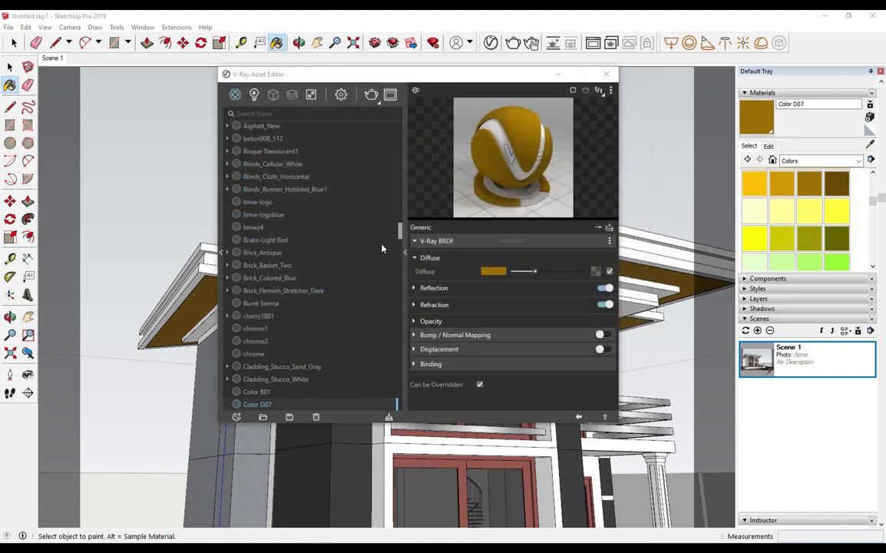
Review the diffuse bitmap settings, then close the editor to view the wood soffit.
click(577, 417)
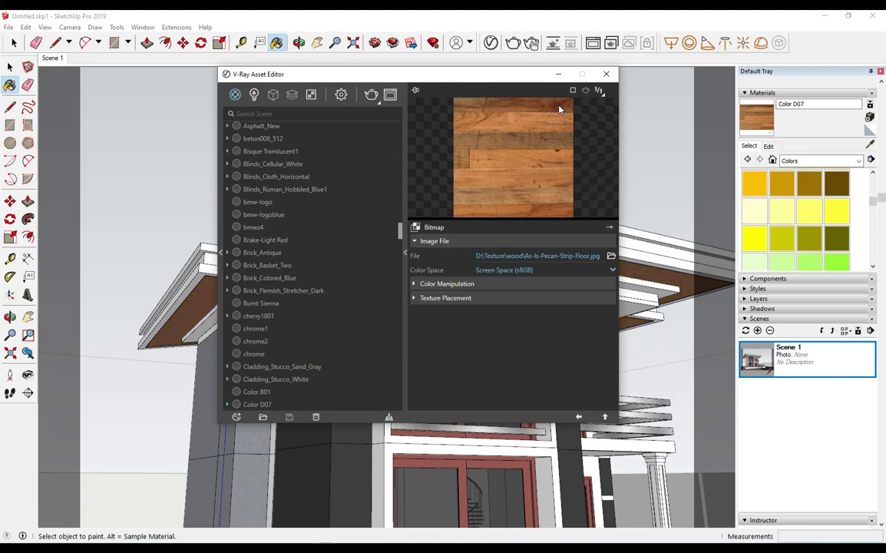
drag(539, 87, 396, 128)
click(458, 115)
mouse_move(458, 114)
middle_down()
mouse_move(372, 208)
mouse_move(569, 256)
middle_up()
Scale the soffit wood texture width to 5000 mm, trying 1500 and 2500 mm first.
click(769, 146)
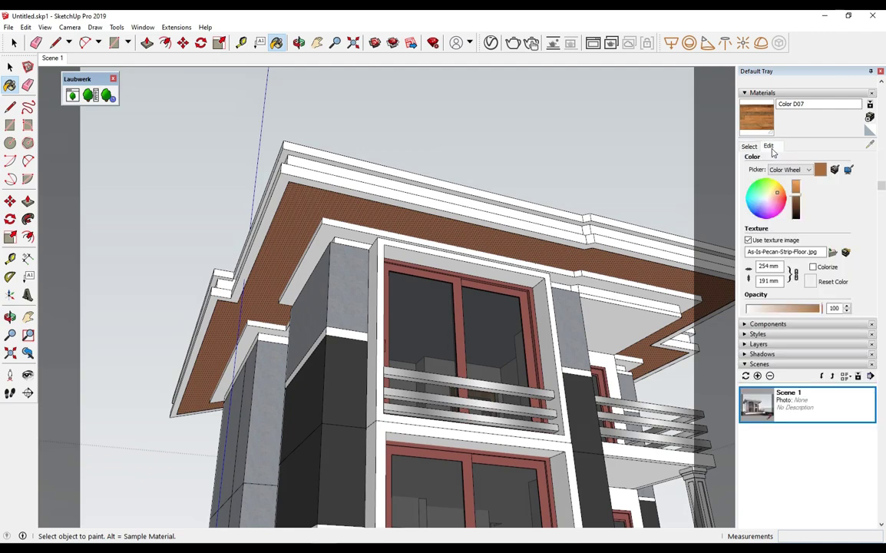
triple_click(773, 266)
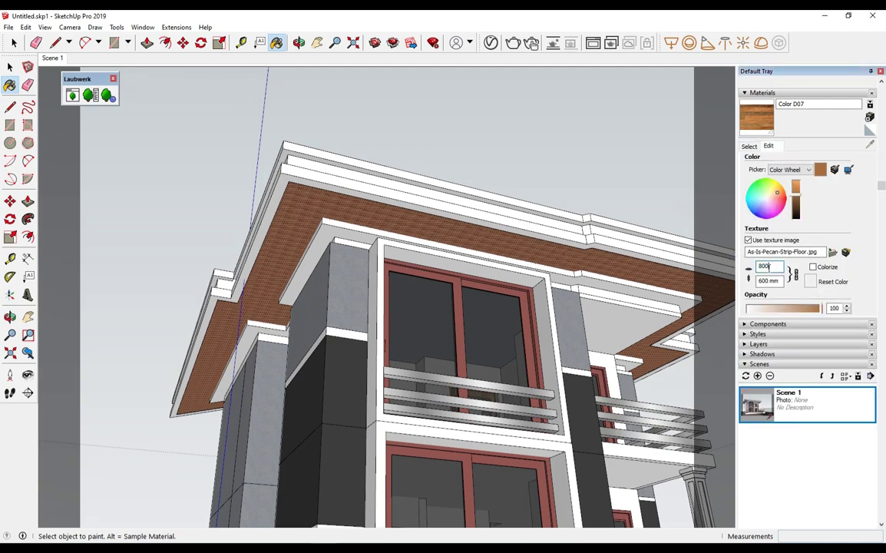
text(00)
key(Return)
triple_click(765, 266)
text(25)
key(Return)
middle_drag(415, 251, 409, 231)
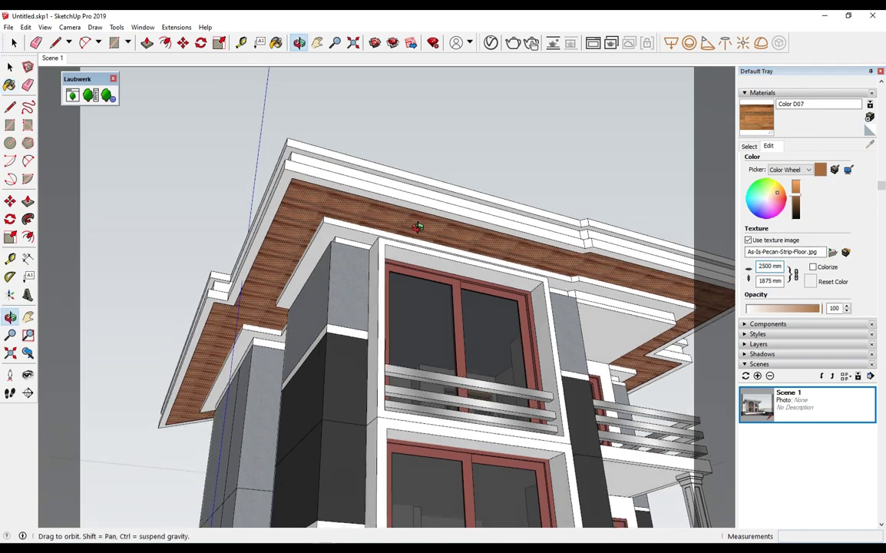
text(000)
key(Return)
mouse_move(430, 238)
middle_down()
mouse_move(471, 230)
mouse_move(413, 254)
middle_up()
Swap the diffuse image for the brown siding wood texture file.
click(456, 43)
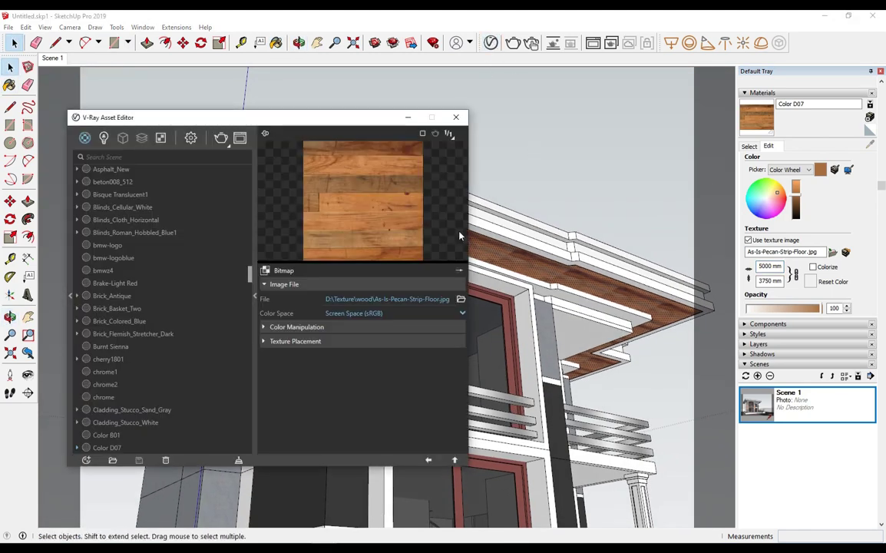
click(460, 298)
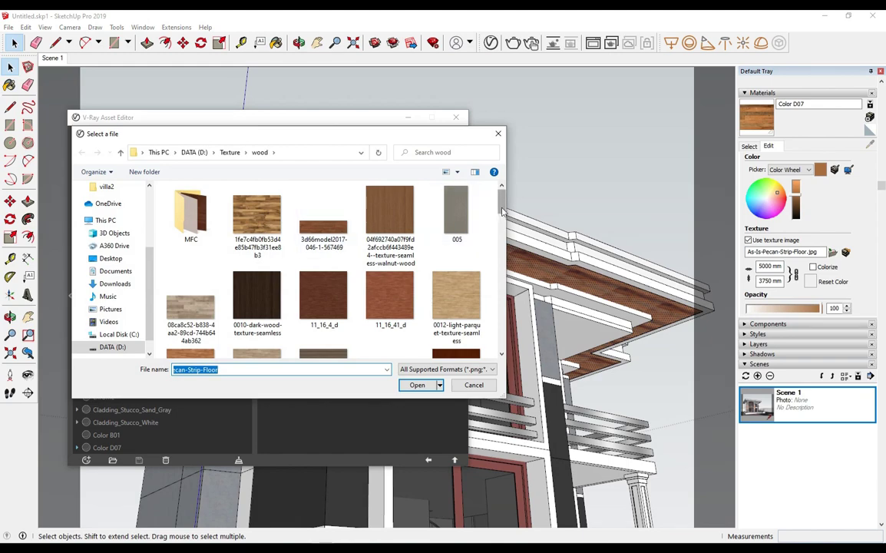
scroll(502, 211, down, 2)
scroll(461, 254, down, 1)
click(417, 384)
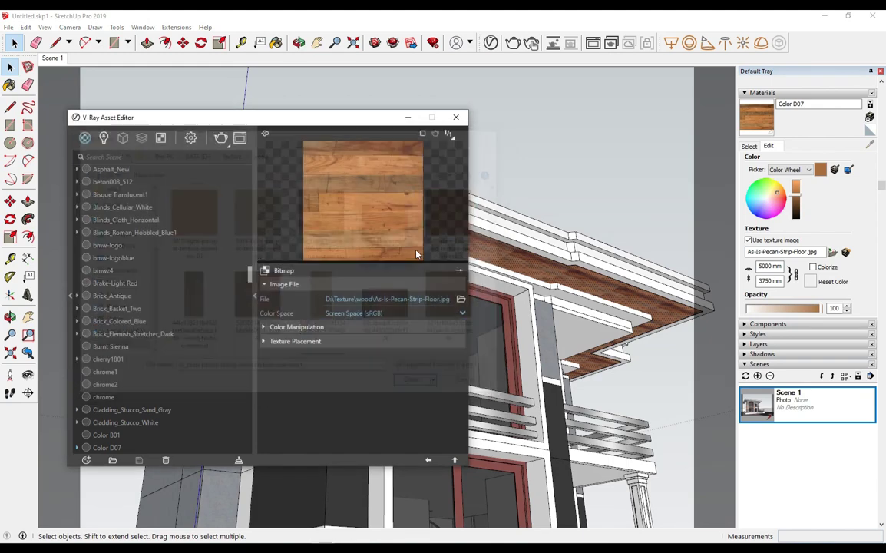
click(428, 460)
click(456, 117)
mouse_move(456, 116)
middle_down()
mouse_move(454, 192)
mouse_move(375, 169)
mouse_move(507, 102)
mouse_move(425, 259)
mouse_move(441, 257)
middle_up()
Select Color D08, then sample the red window frame's Burnt Sienna material.
click(751, 147)
click(837, 183)
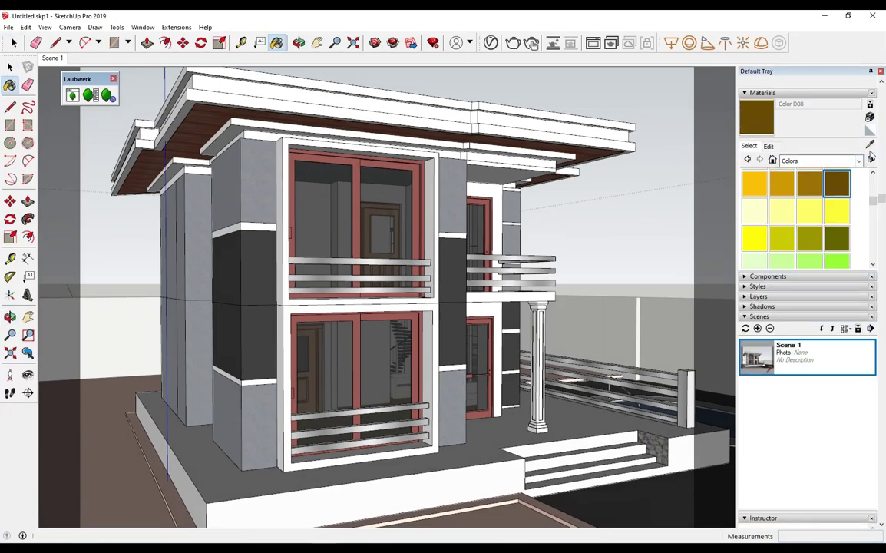
scroll(384, 188, up, 3)
scroll(384, 188, up, 1)
alt+click(364, 173)
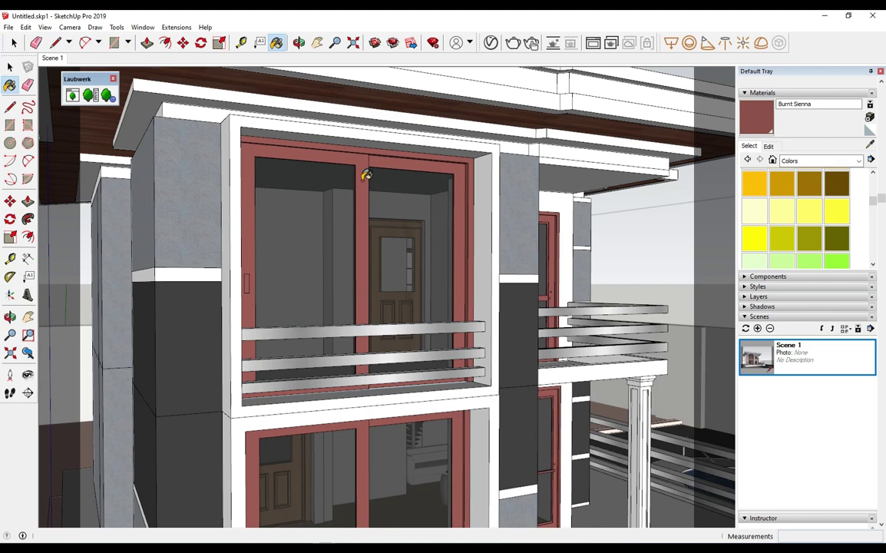
Change Burnt Sienna's V-Ray diffuse colour to near-white.
click(491, 42)
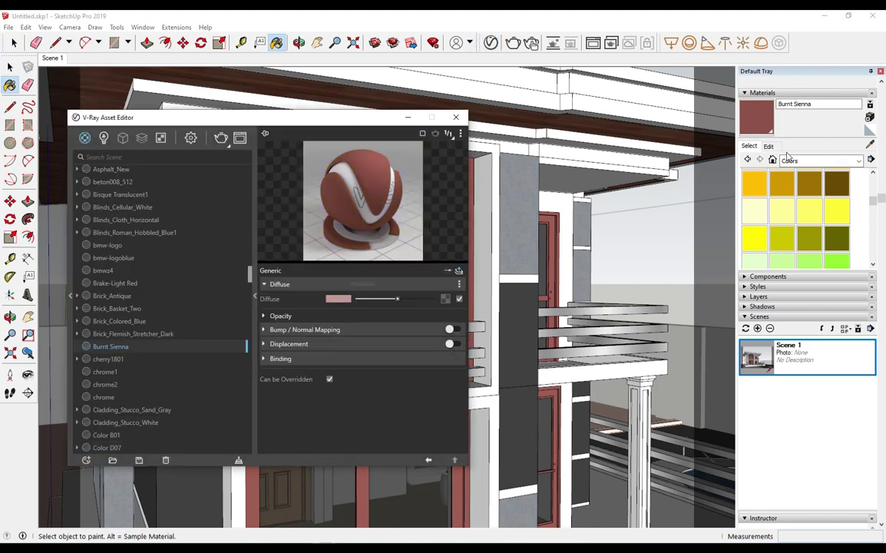
drag(393, 119, 537, 99)
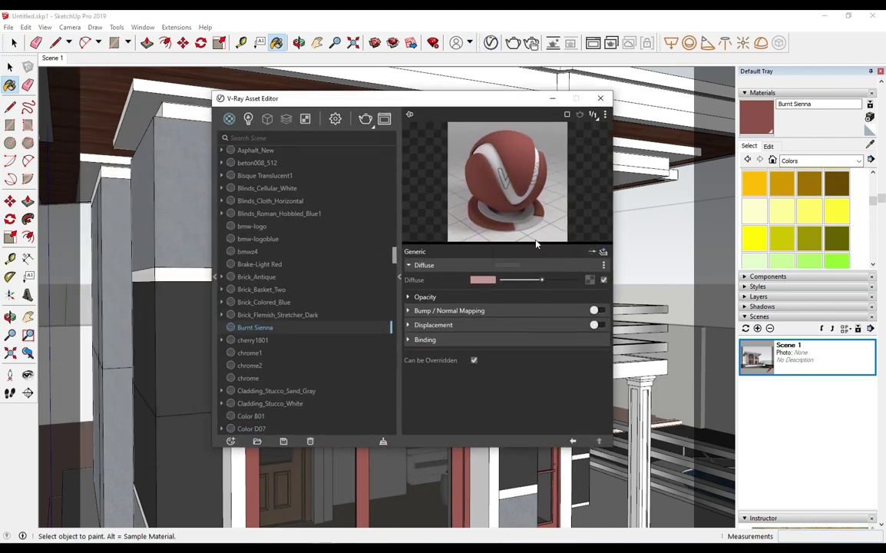
click(484, 280)
click(306, 291)
drag(301, 291, 256, 213)
click(599, 195)
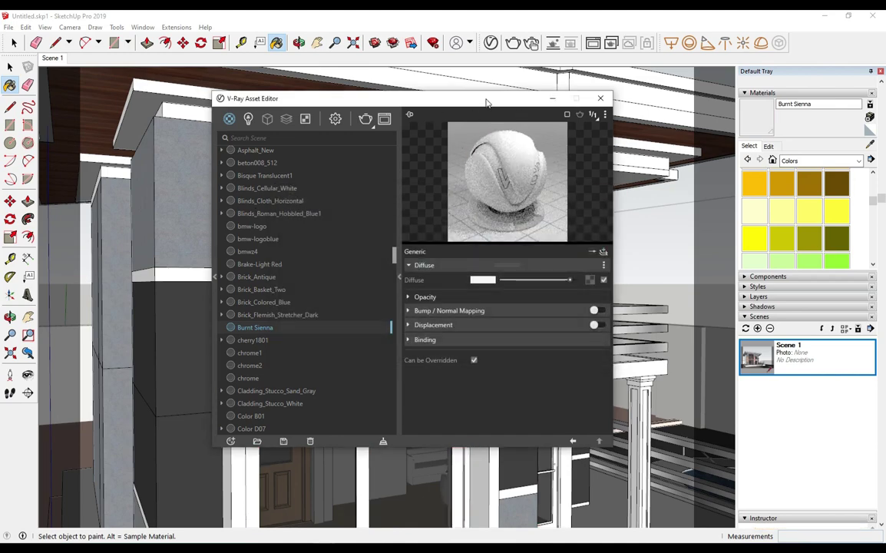
Close the V-Ray editor and colour picker, making Color D08 the current material.
drag(487, 100, 486, 112)
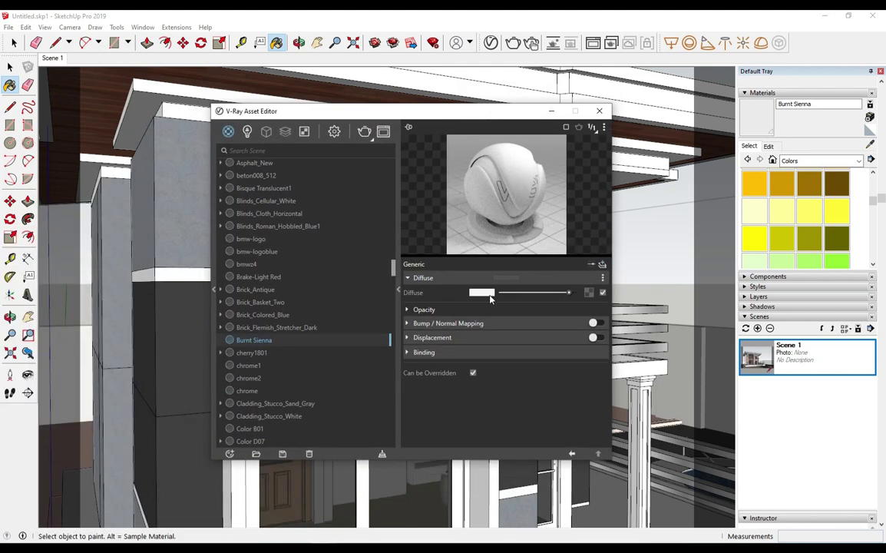
click(484, 292)
click(256, 290)
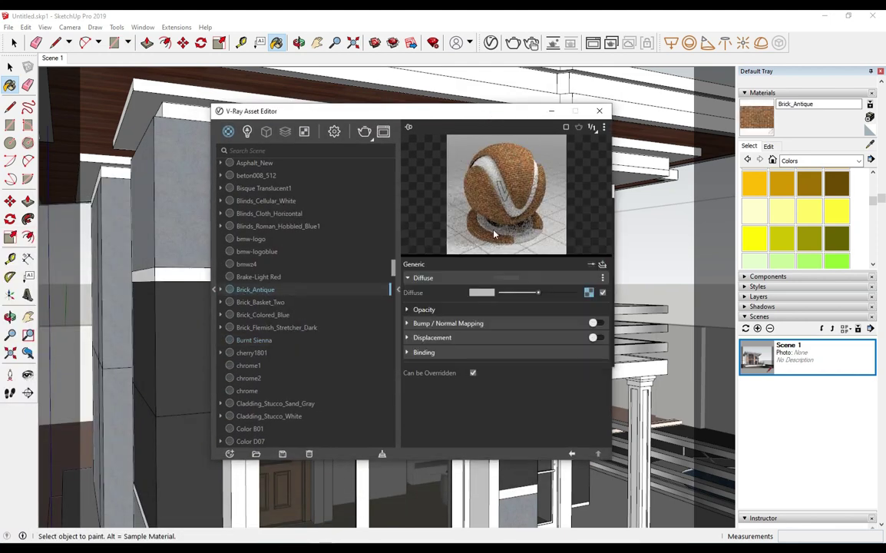
click(599, 110)
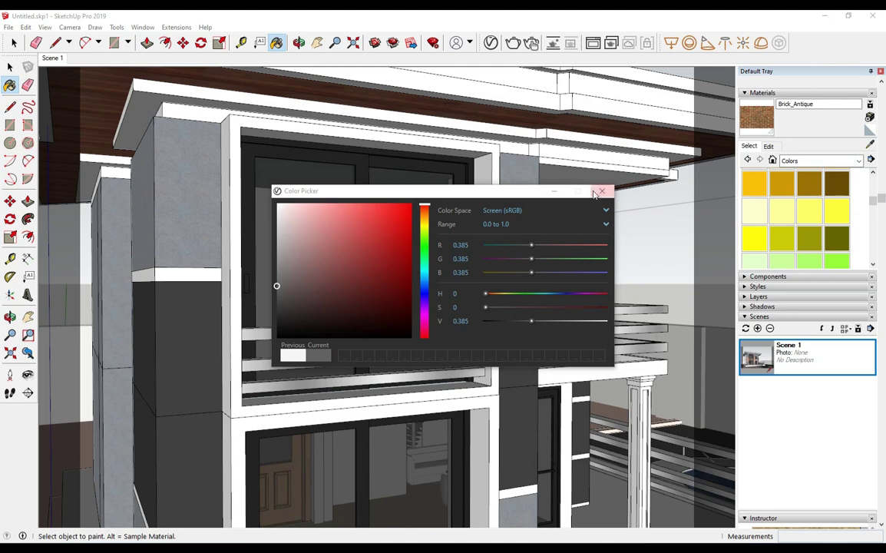
click(600, 192)
click(837, 183)
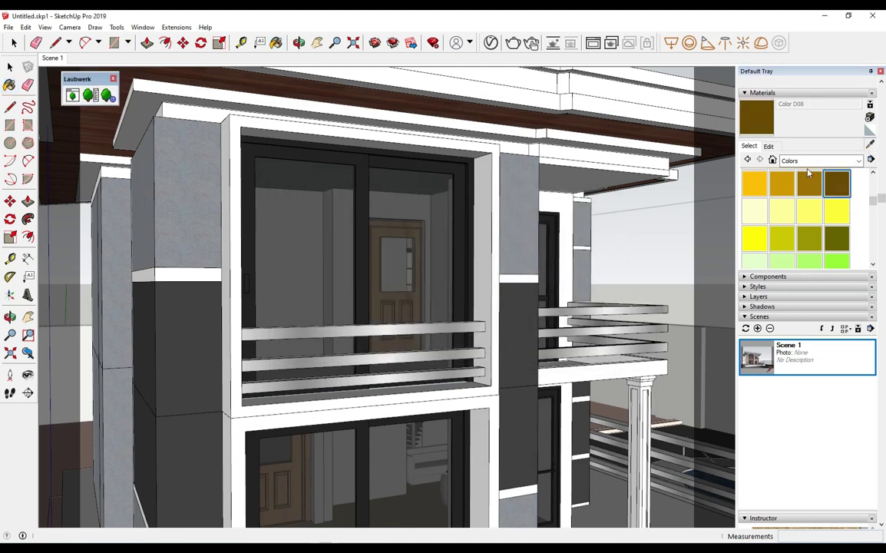
Pick up Burnt Sienna from the window frame with the Sample Paint eyedropper.
alt+click(401, 172)
click(433, 43)
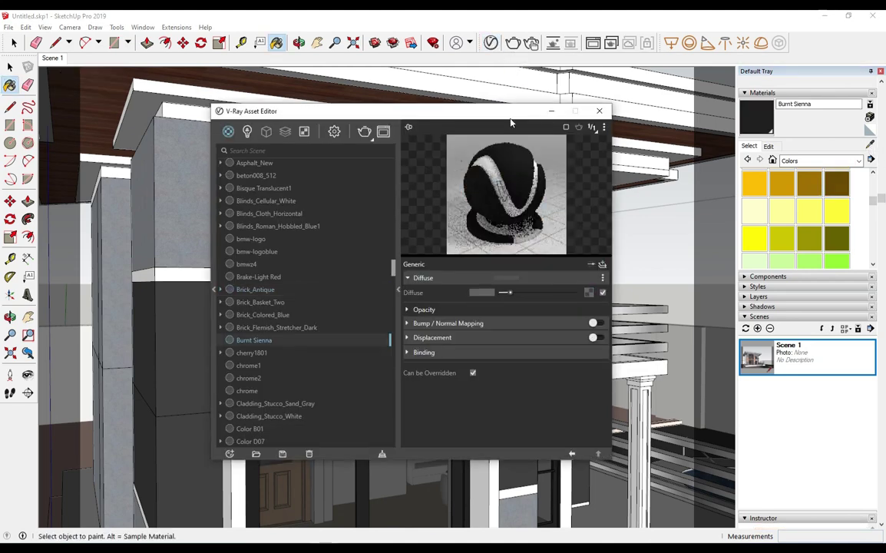
click(600, 110)
click(837, 183)
click(870, 145)
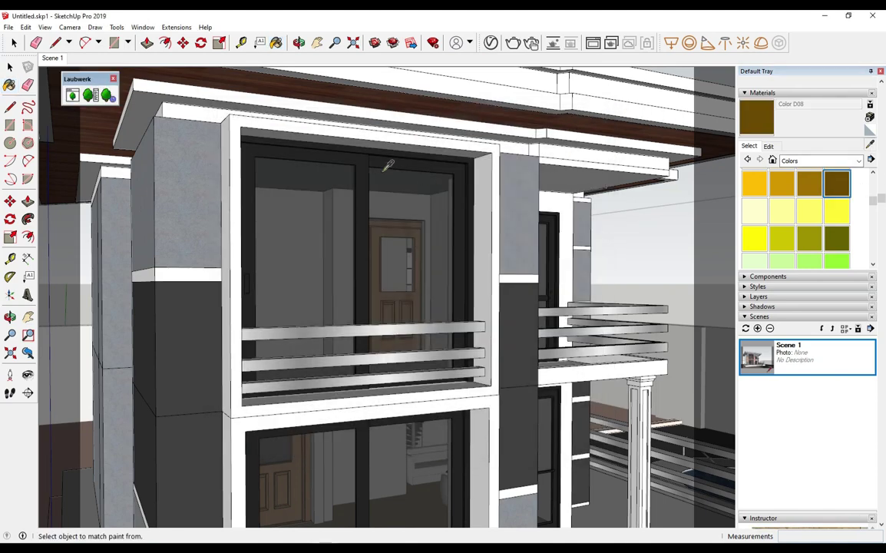
click(383, 163)
Inspect Burnt Sienna's Bump / Normal Mapping settings in V-Ray, then reselect Color D08.
click(433, 42)
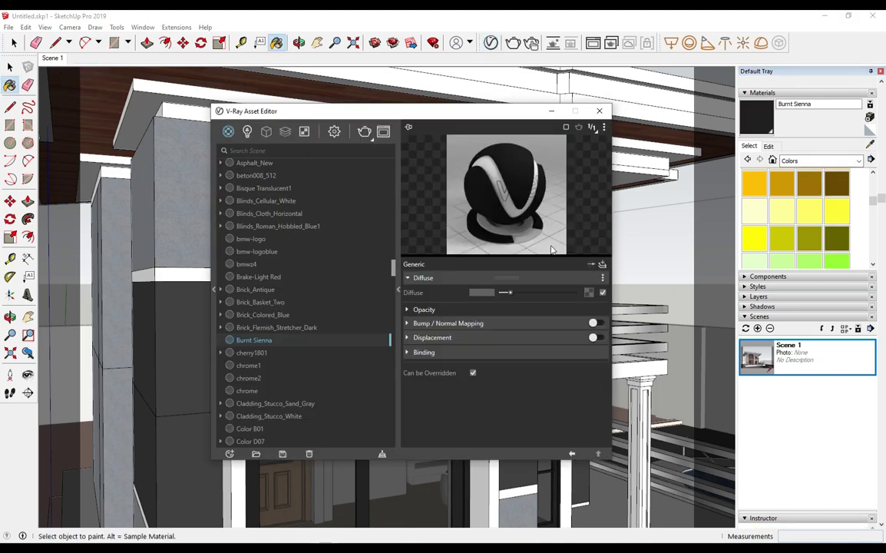
click(458, 323)
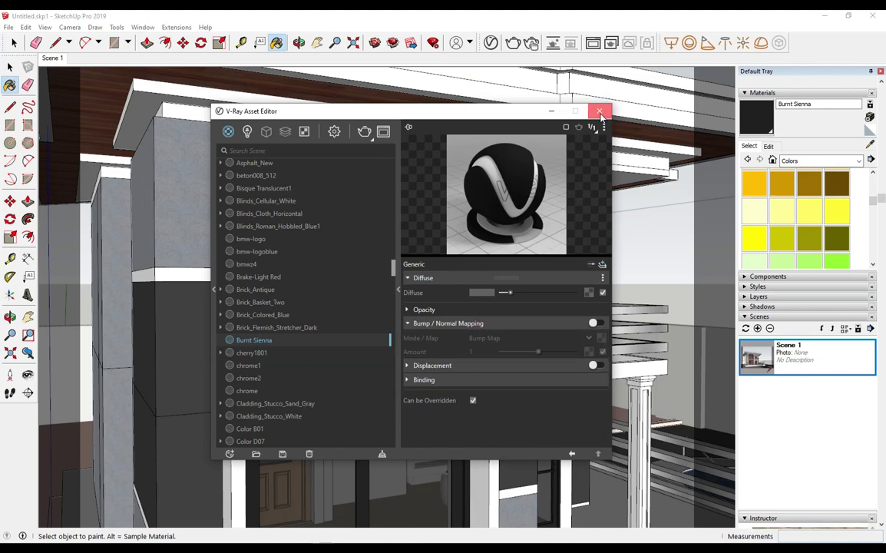
click(599, 111)
click(837, 183)
scroll(290, 214, up, 3)
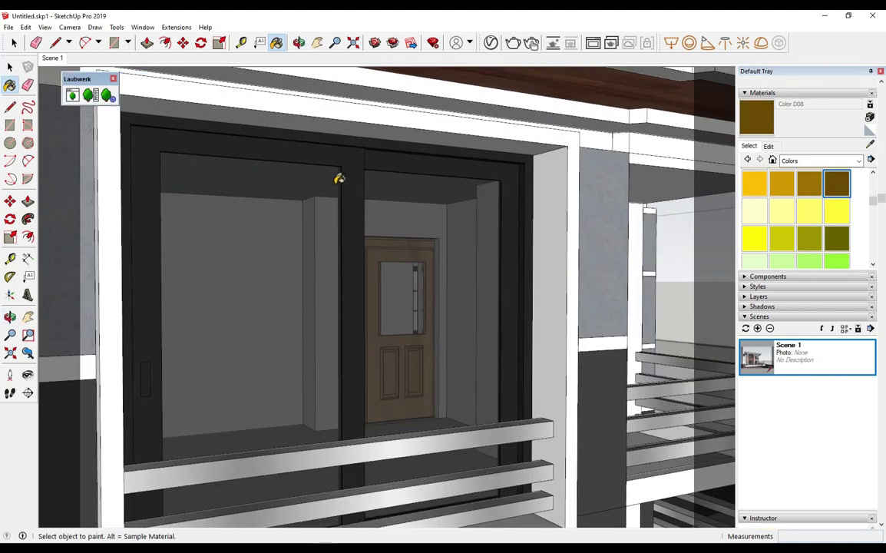
scroll(346, 174, up, 3)
Sample Burnt Sienna again and review its Diffuse settings in the V-Ray editor.
click(366, 146)
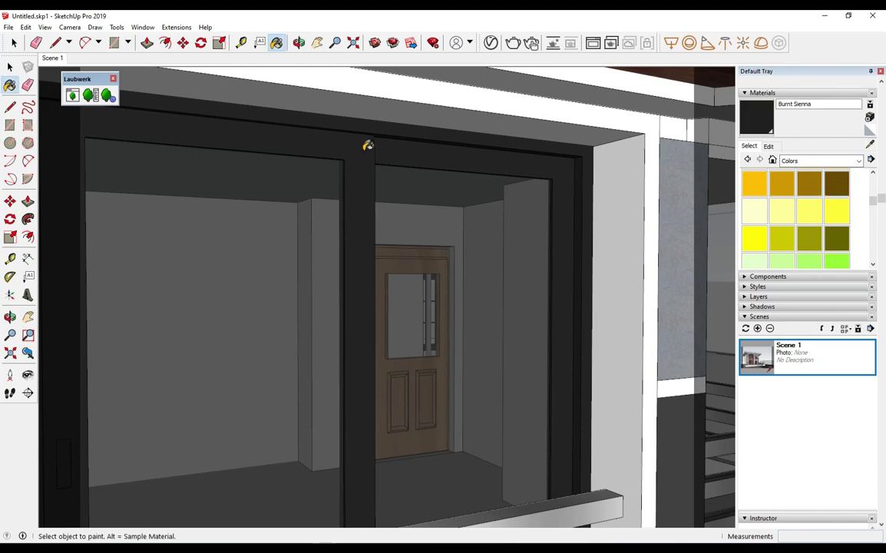
click(433, 42)
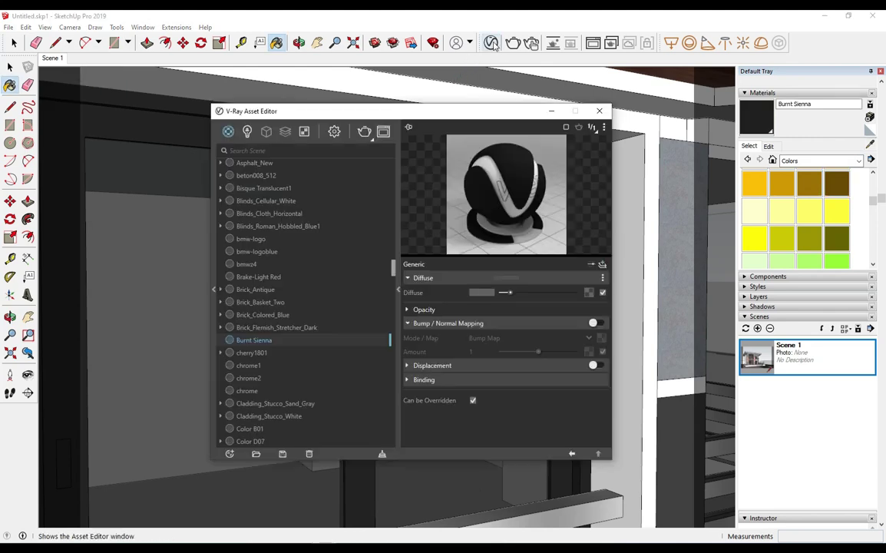
click(495, 277)
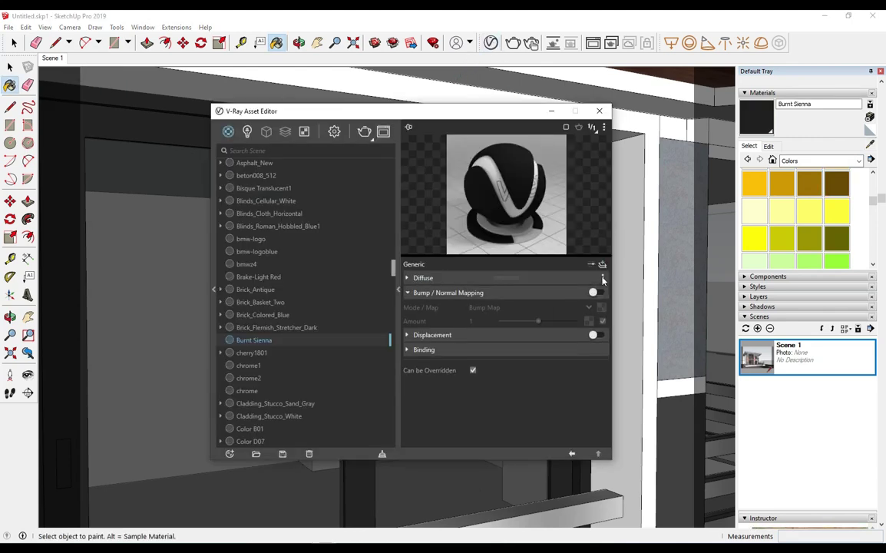
click(422, 277)
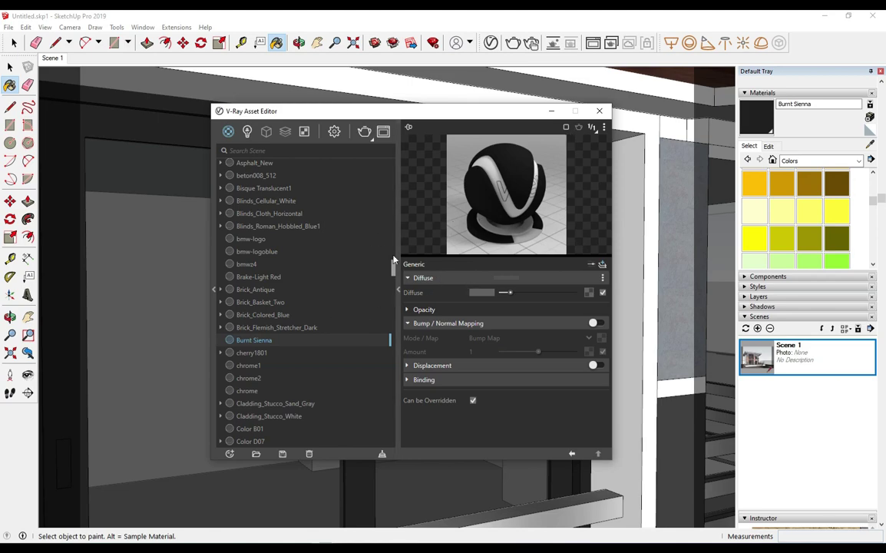
click(599, 111)
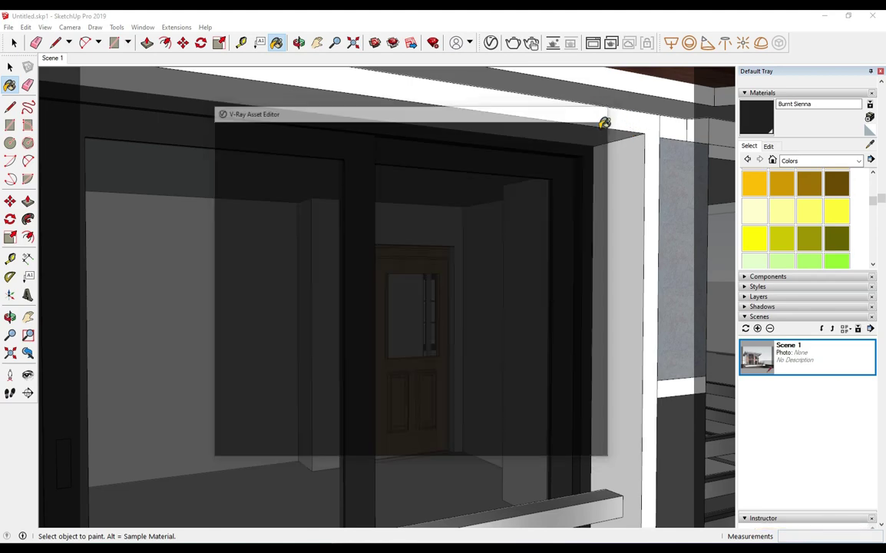
click(847, 188)
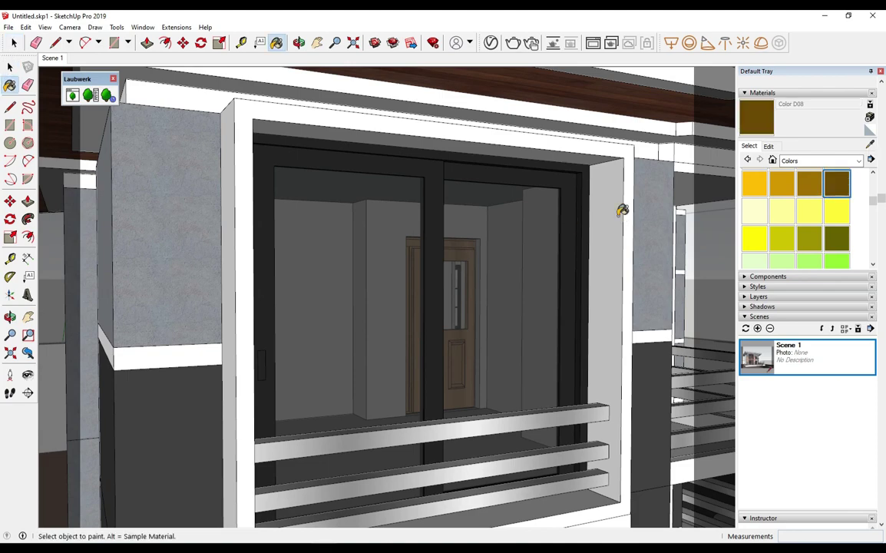
Check the grey stucco wall material, then resample Burnt Sienna from the window frame.
alt+click(658, 192)
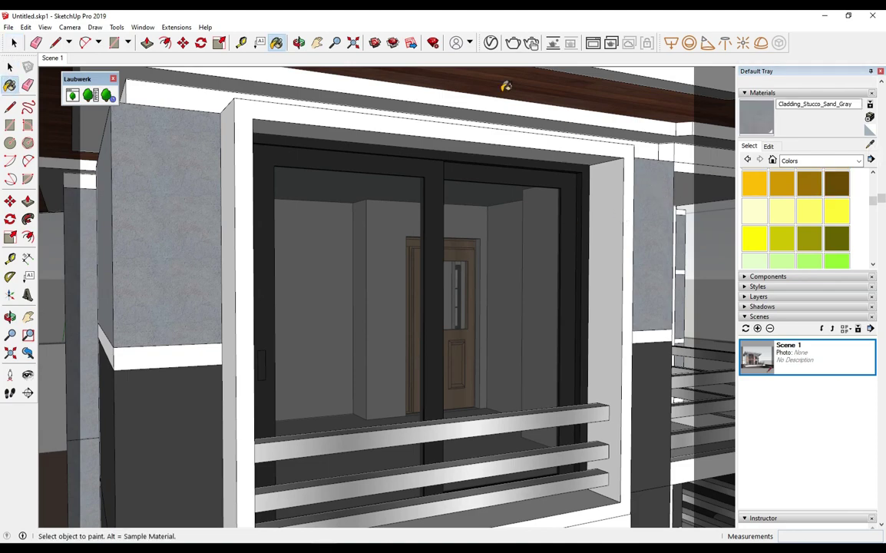
click(492, 43)
click(604, 107)
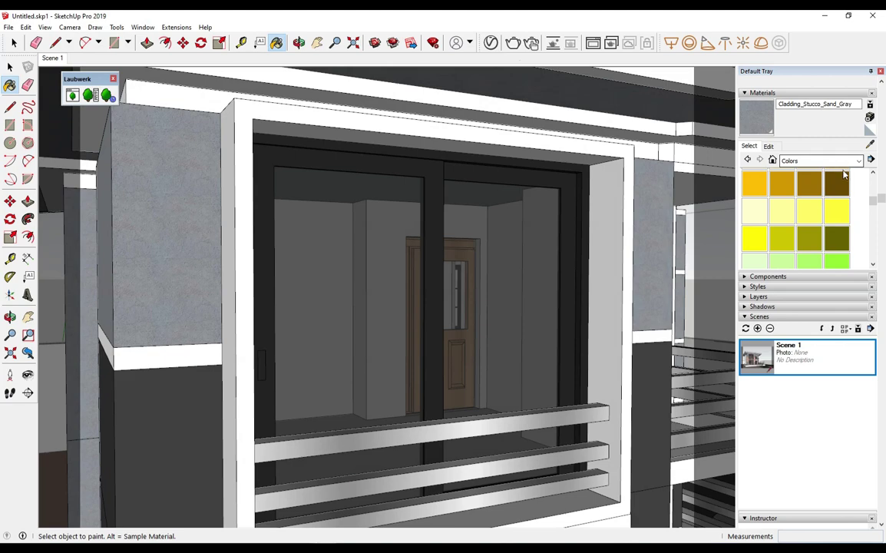
click(837, 183)
click(870, 144)
click(435, 141)
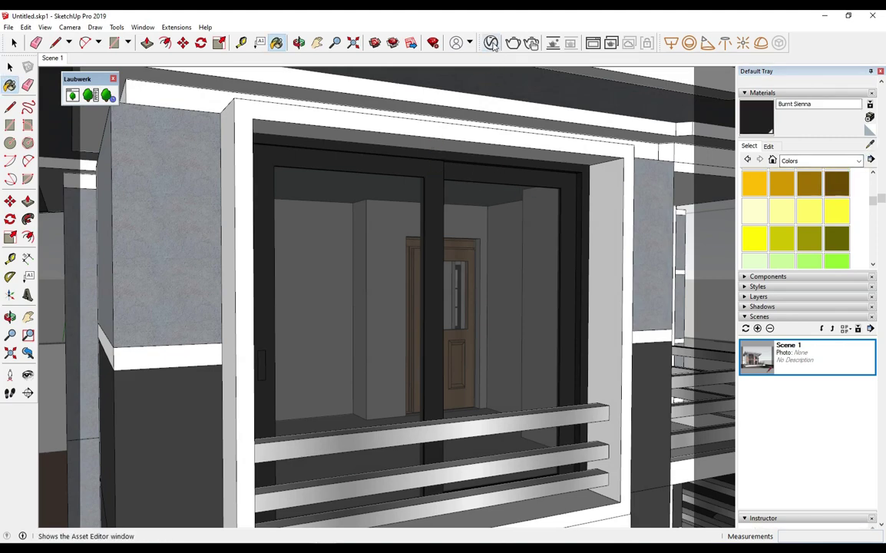
Replace Burnt Sienna's plain Diffuse layer with a V-Ray BRDF layer.
click(490, 43)
click(601, 265)
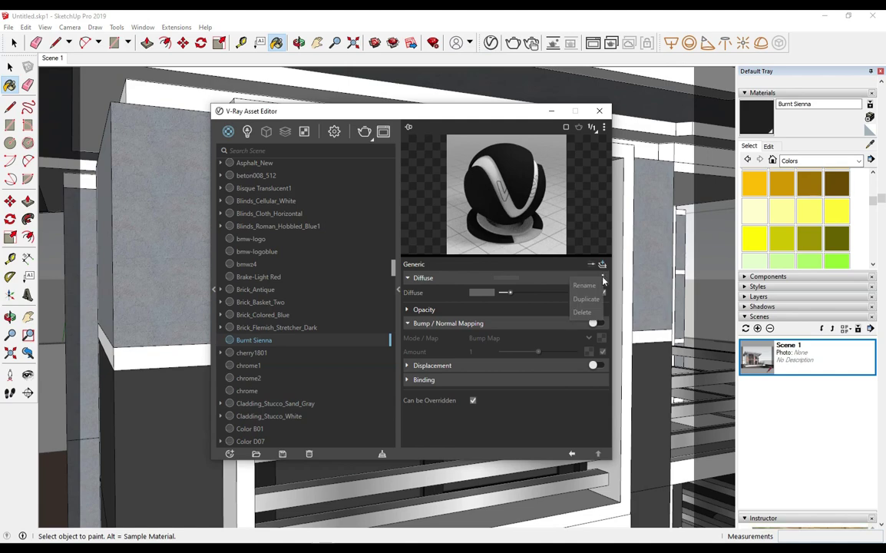
click(585, 310)
click(601, 264)
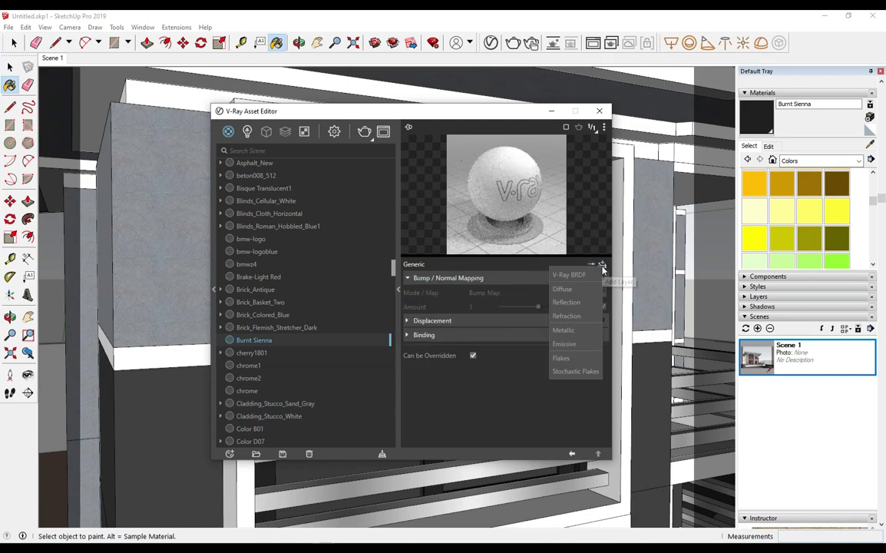
click(554, 212)
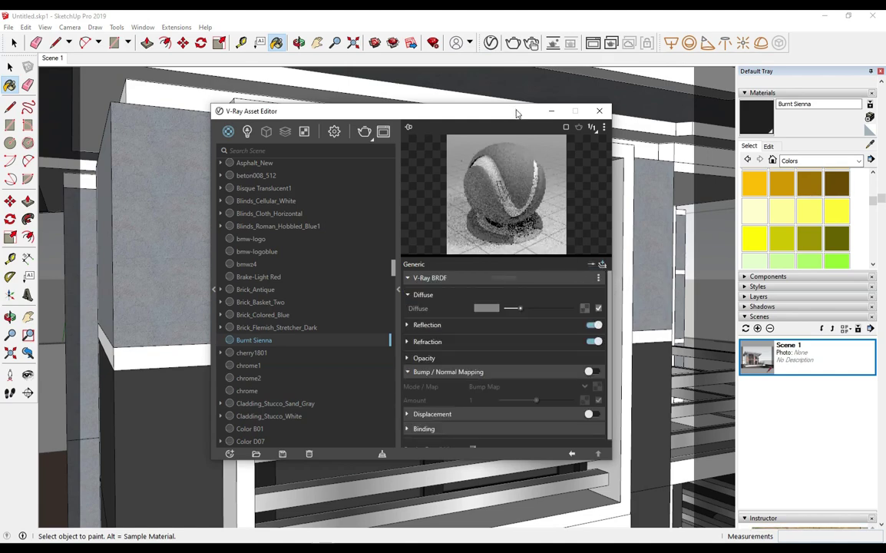
Set the BRDF diffuse colour to near-black and reflection glossiness to 0.9.
drag(508, 112, 323, 113)
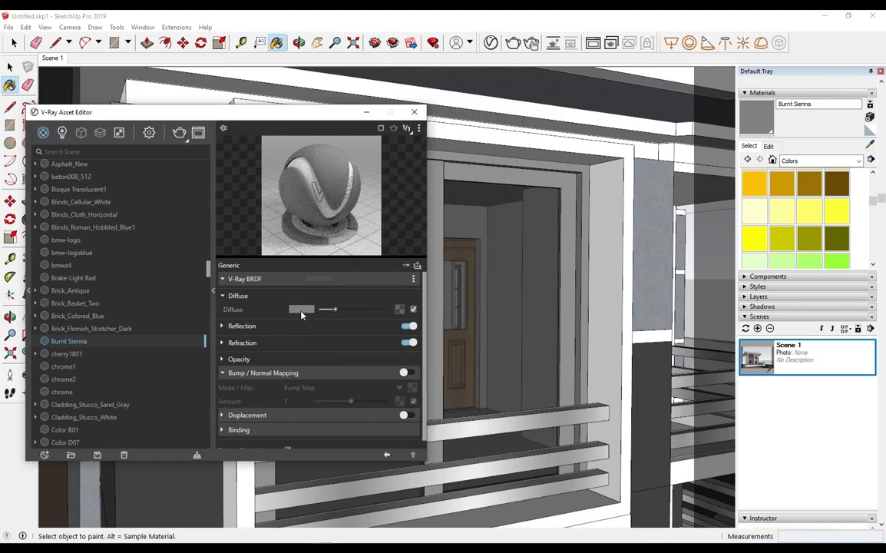
click(301, 309)
drag(320, 301, 276, 327)
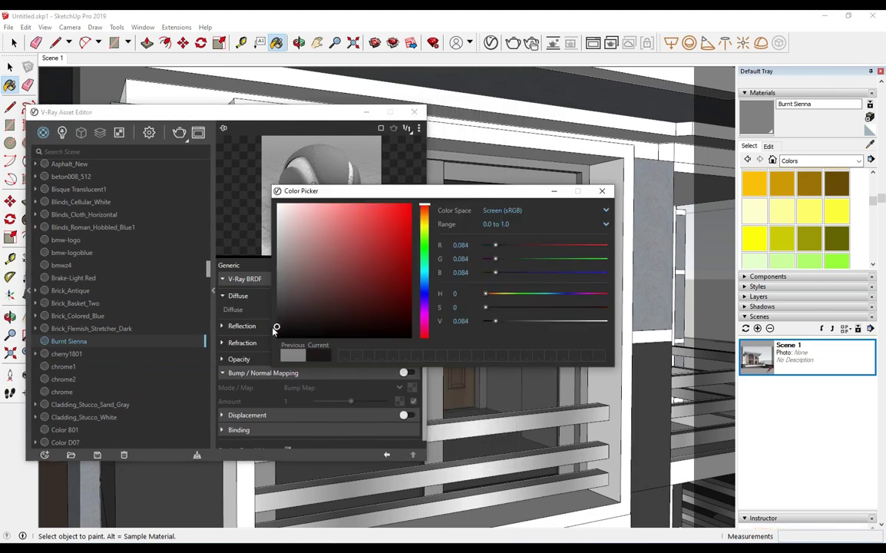
click(268, 331)
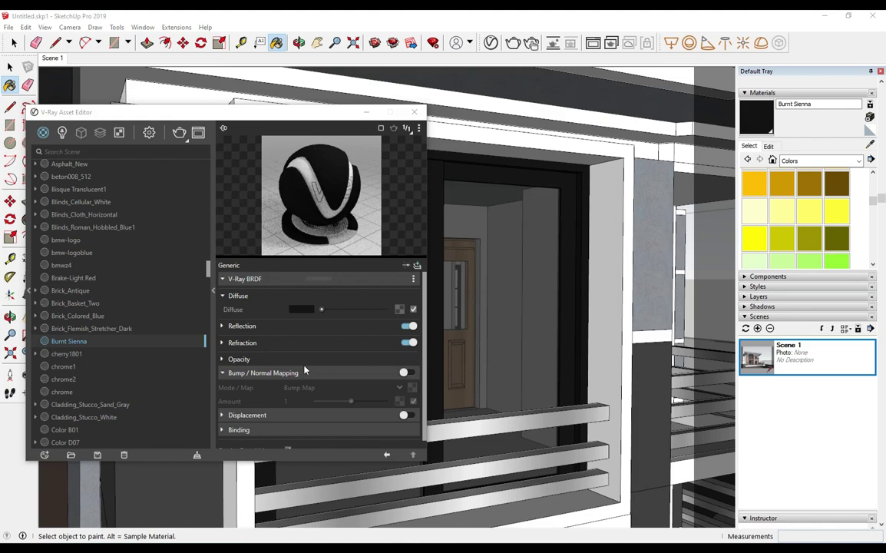
click(282, 328)
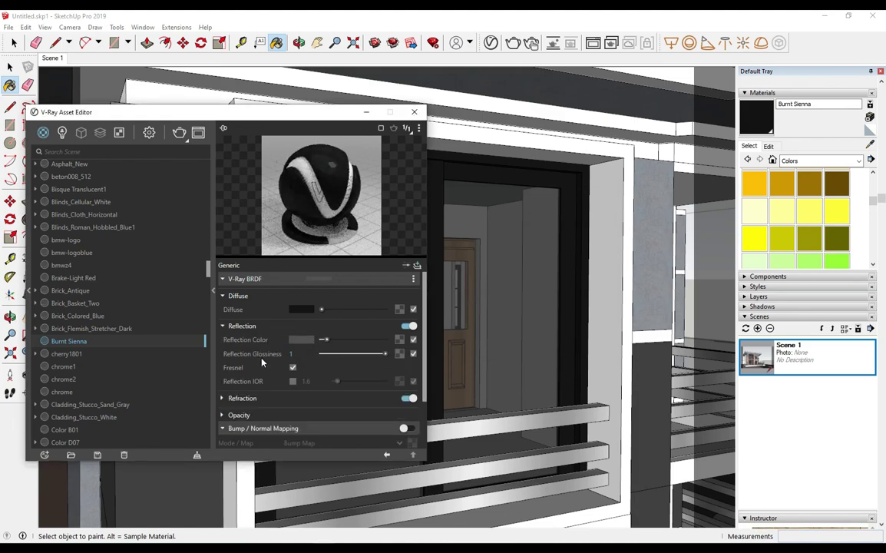
double_click(289, 354)
click(415, 114)
key(space)
scroll(399, 247, down, 5)
Sample the window glass material and replace its plain Diffuse layer with a V-Ray BRDF layer.
middle_drag(399, 247, 461, 254)
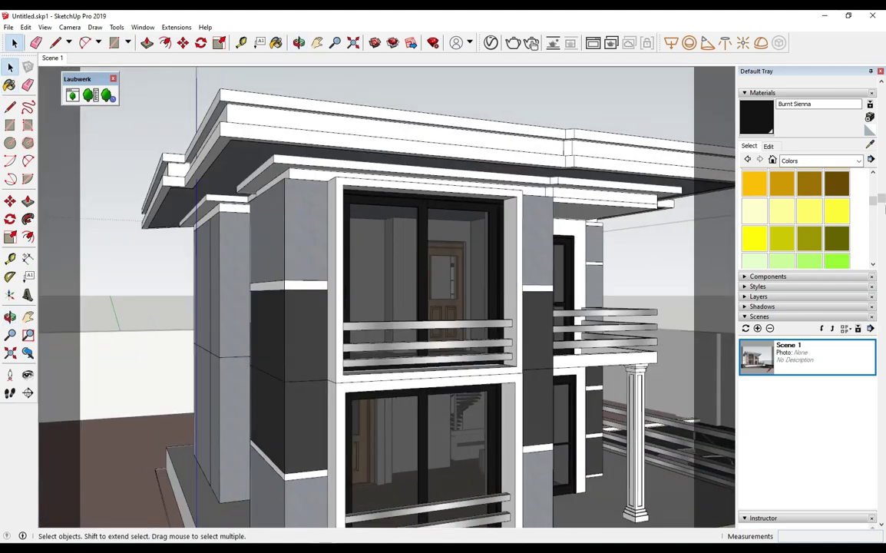
click(842, 192)
alt+click(449, 235)
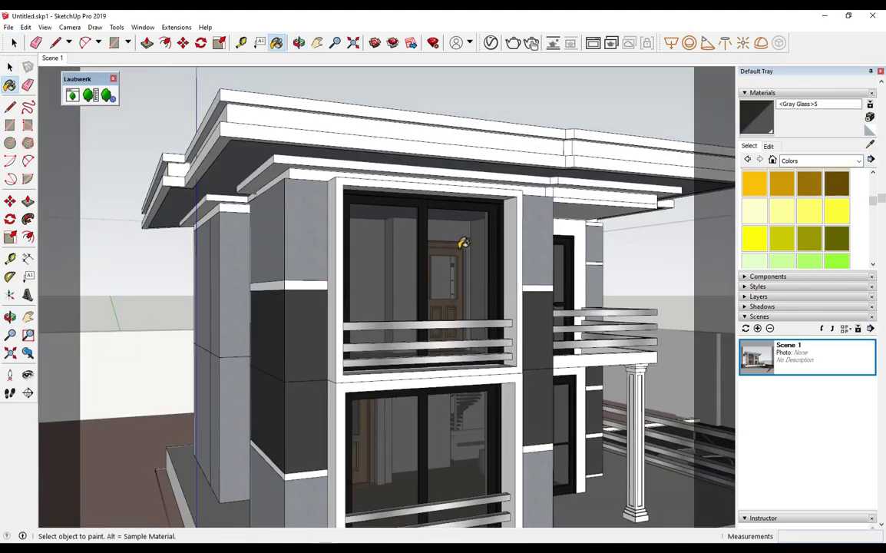
click(456, 43)
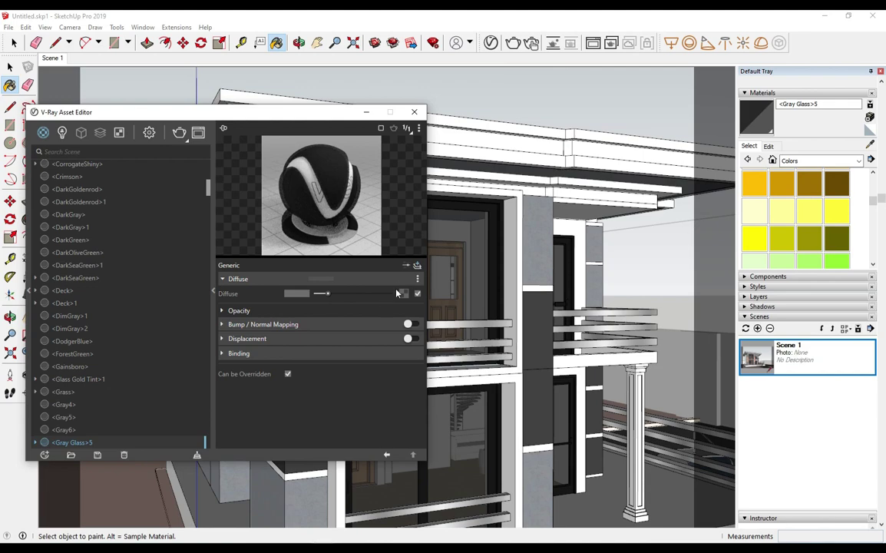
click(417, 280)
click(395, 316)
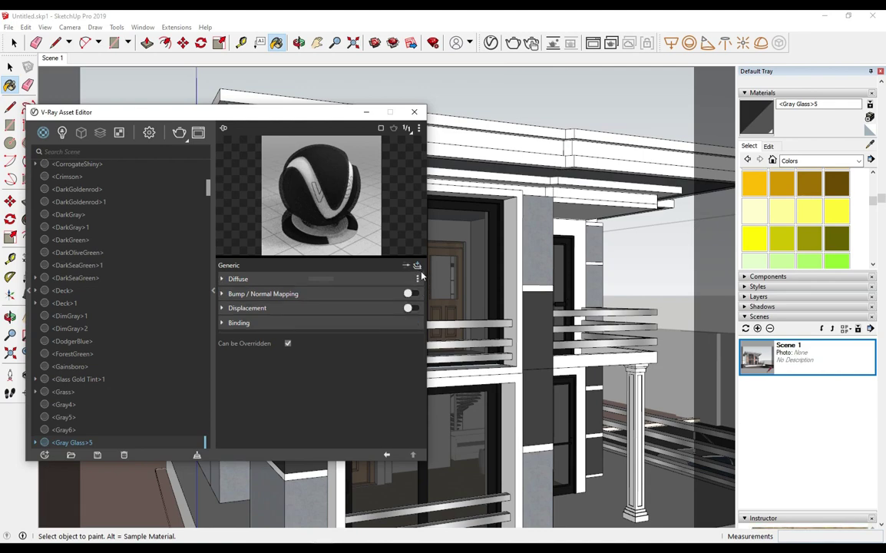
click(416, 267)
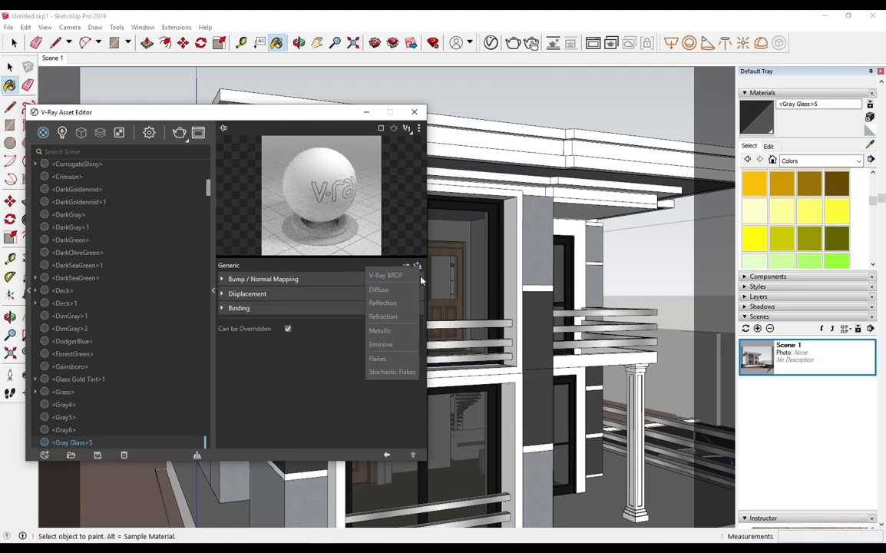
click(396, 275)
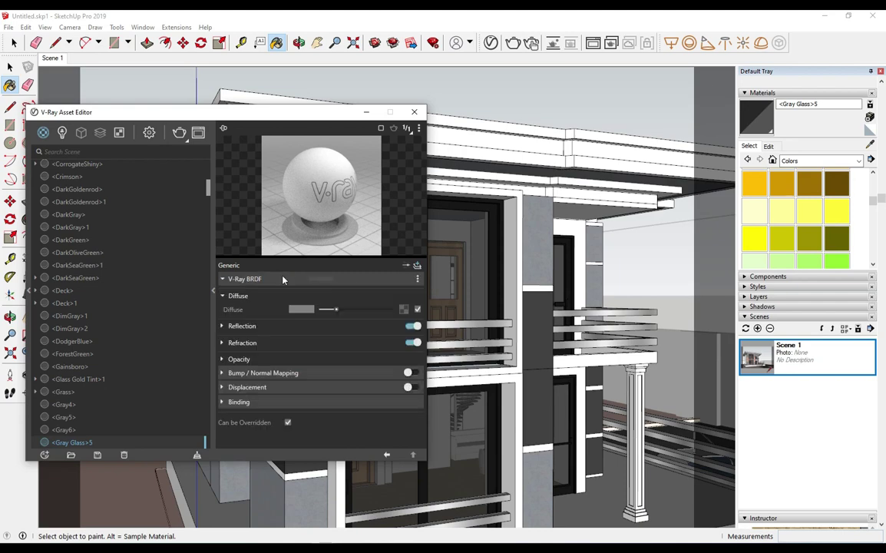
Give the glass a dark navy diffuse, a brighter reflection colour and Fresnel off.
click(296, 308)
drag(424, 275, 424, 284)
click(407, 318)
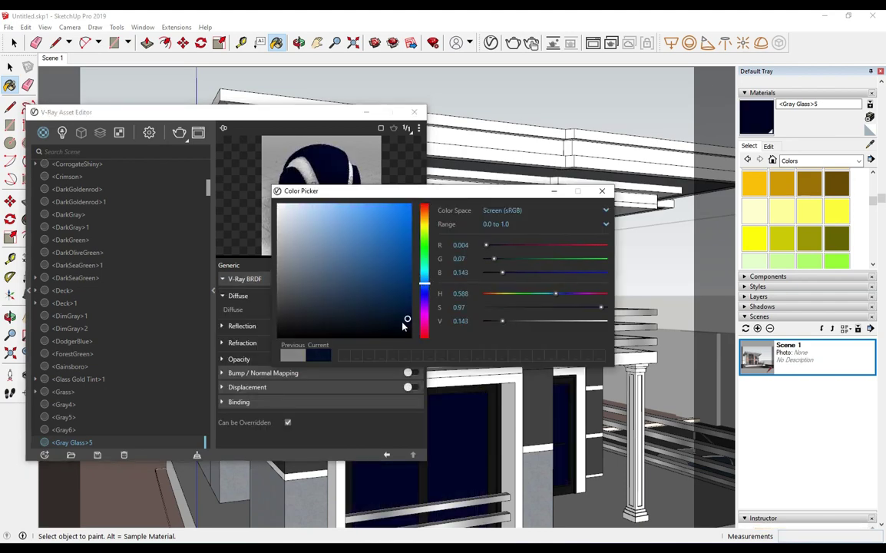
click(602, 191)
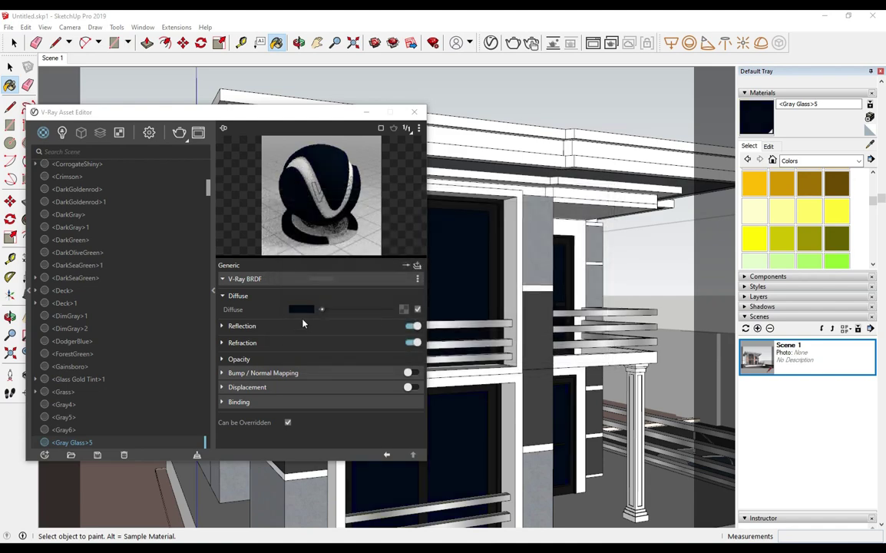
click(222, 325)
drag(333, 340, 350, 340)
click(293, 368)
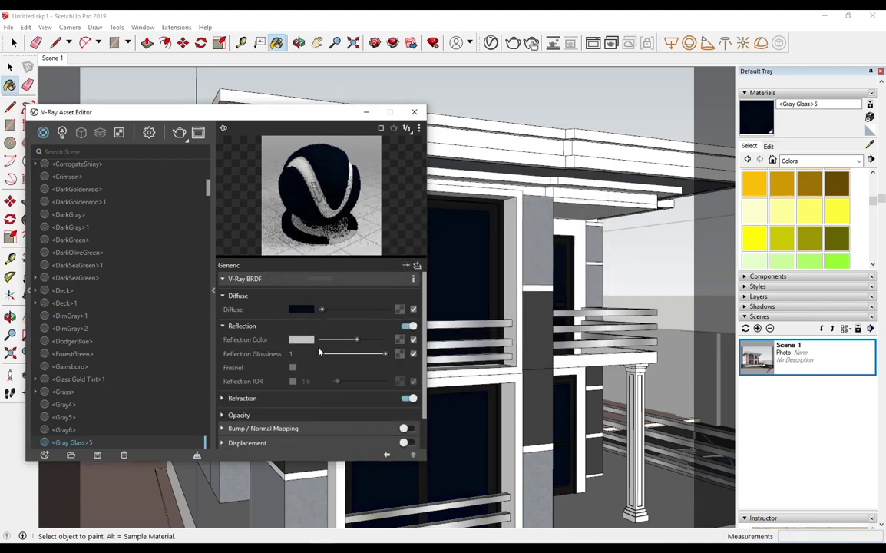
click(250, 325)
Lighten the glass refraction colour to light grey.
click(263, 343)
drag(321, 356, 356, 356)
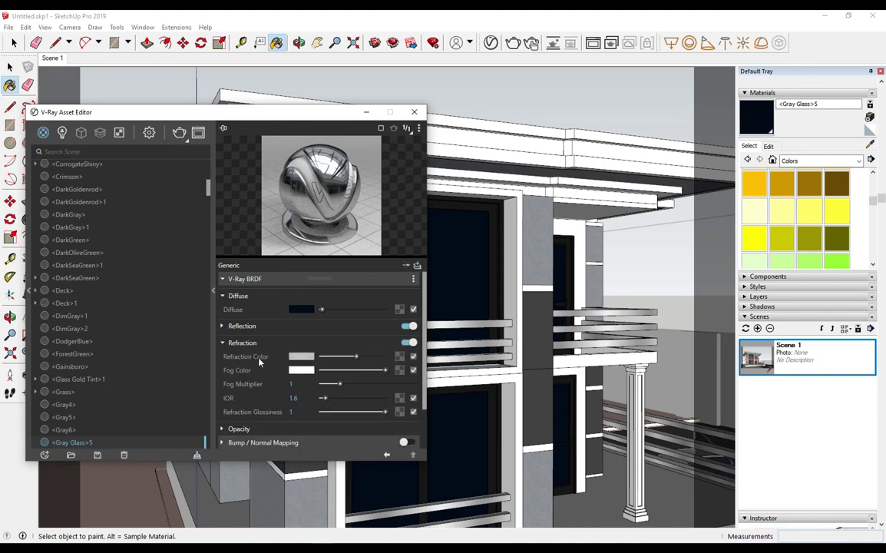
click(255, 343)
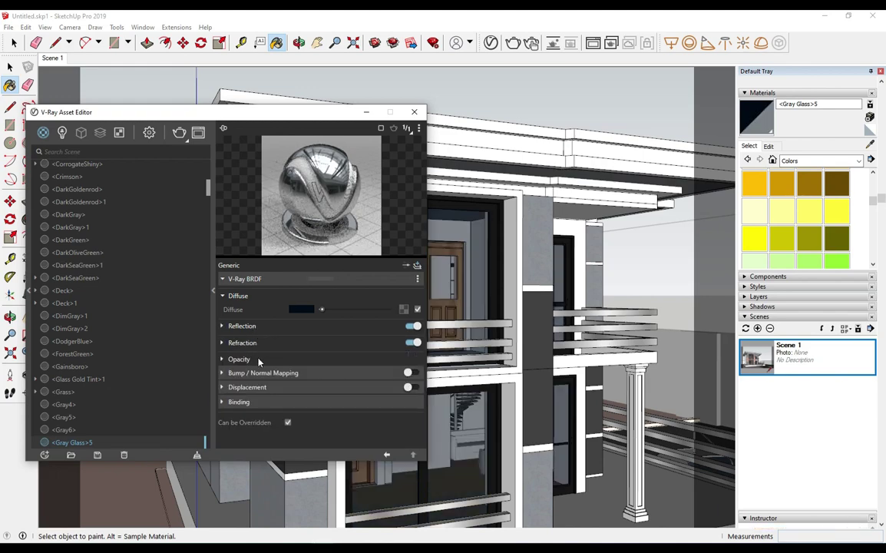
Set Gray Glass>5's opacity to 0.5 and return to a frontal view.
click(267, 360)
double_click(299, 372)
text(0.5)
key(Return)
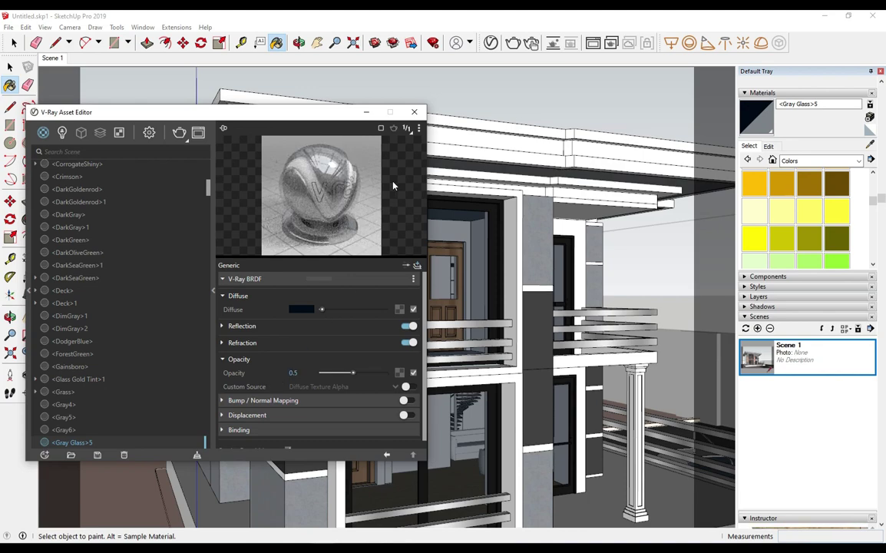
click(414, 112)
mouse_move(415, 230)
middle_down()
mouse_move(361, 351)
mouse_move(460, 368)
middle_up()
key(space)
Select the house's base platform group and its faces from a front view.
scroll(460, 368, up, 3)
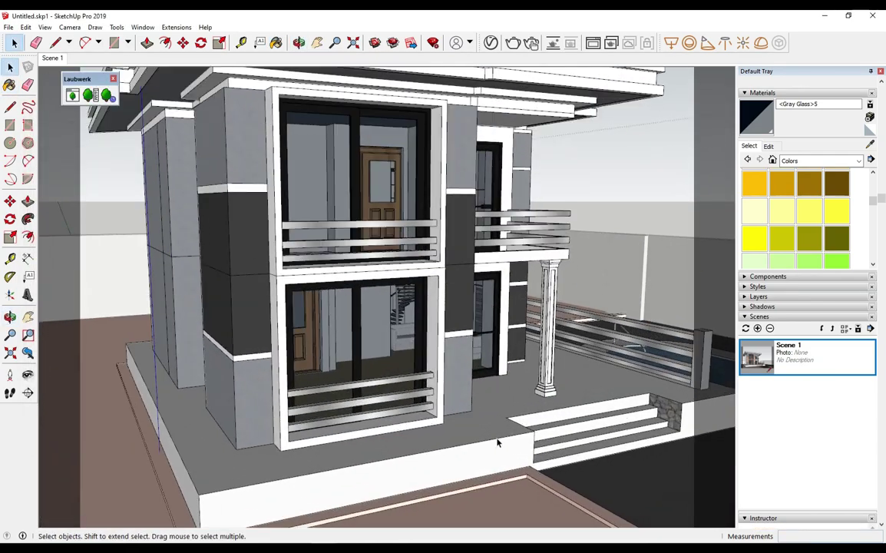
click(484, 403)
middle_drag(484, 403, 411, 405)
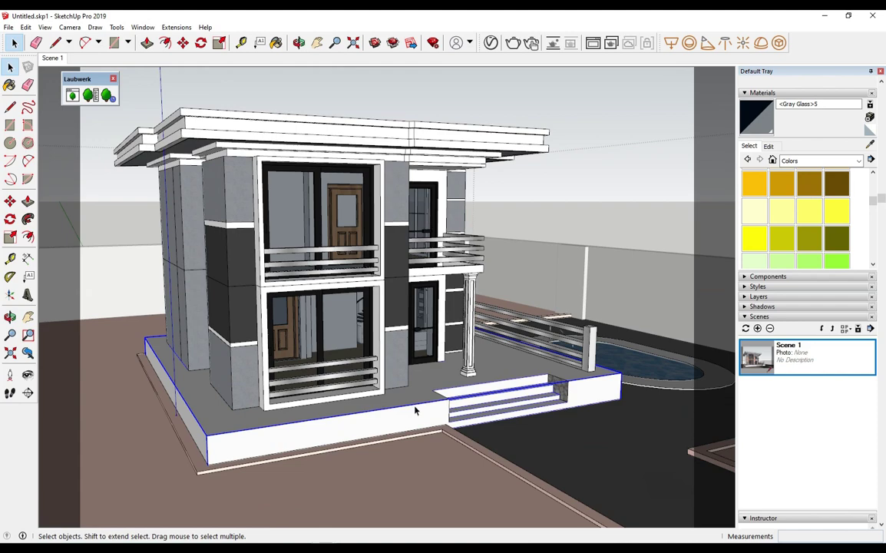
triple_click(415, 411)
scroll(456, 387, up, 2)
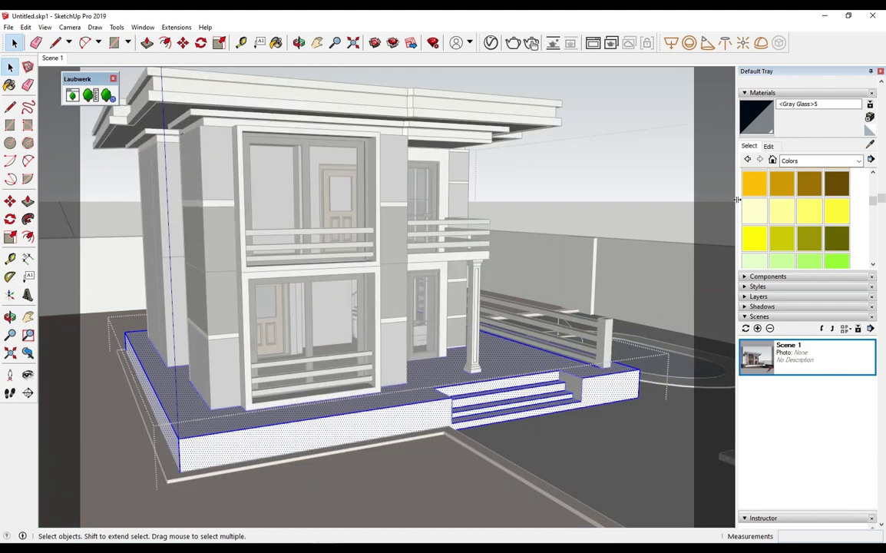
Try painting the platform yellow with Color D05.
click(777, 189)
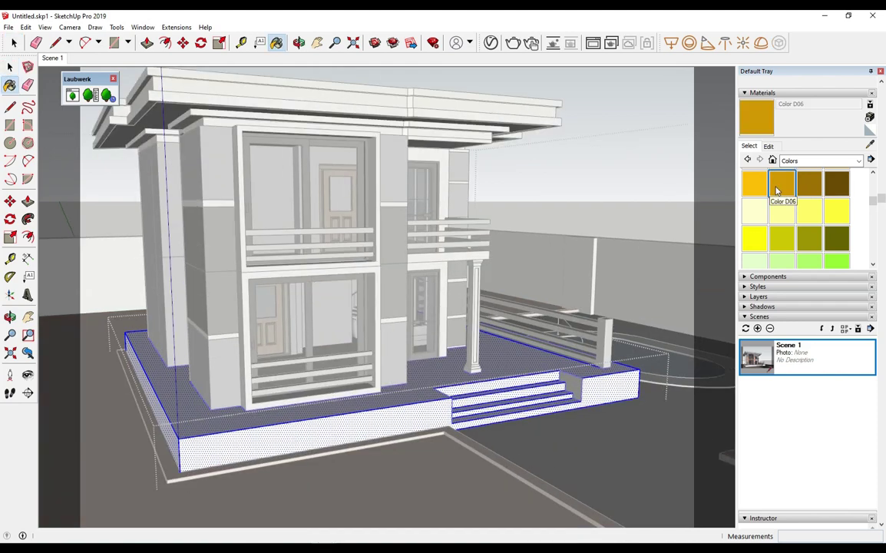
click(754, 182)
click(430, 398)
scroll(492, 361, up, 2)
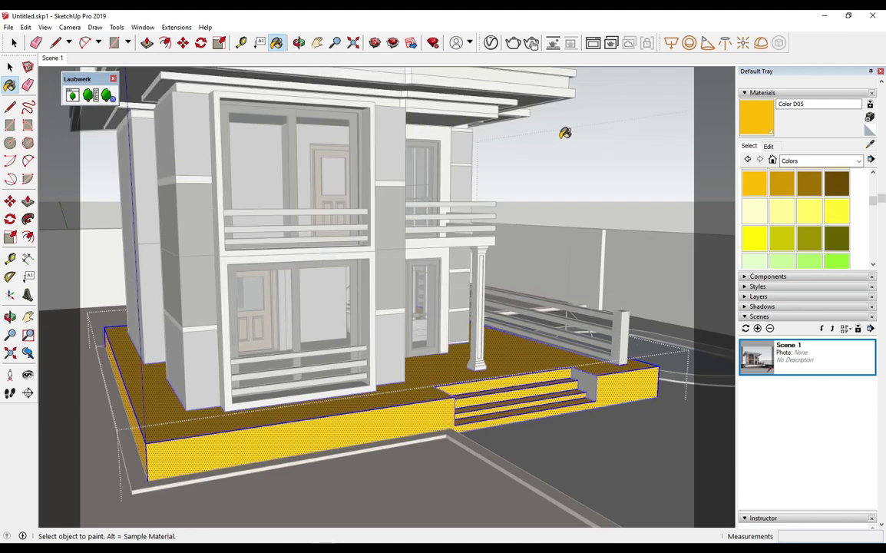
Repaint the platform and front steps dark brown with Color D08.
click(491, 43)
click(414, 111)
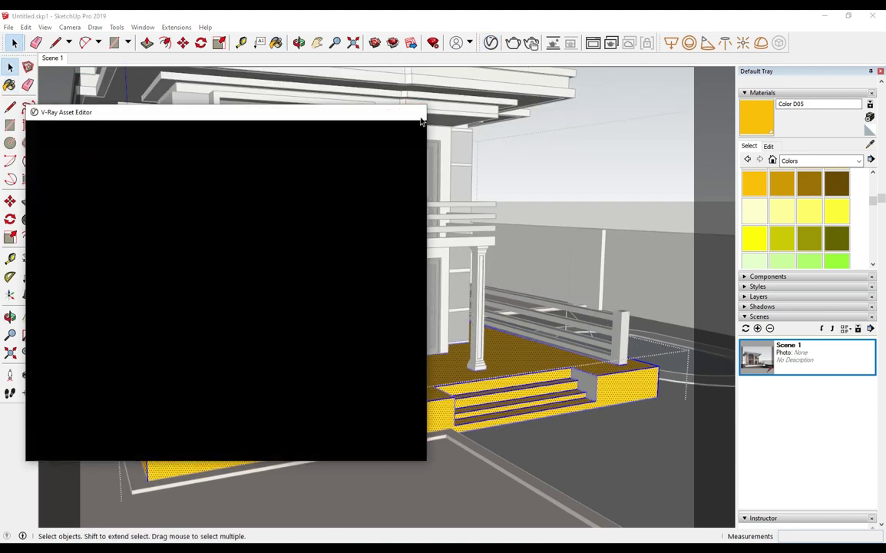
click(837, 183)
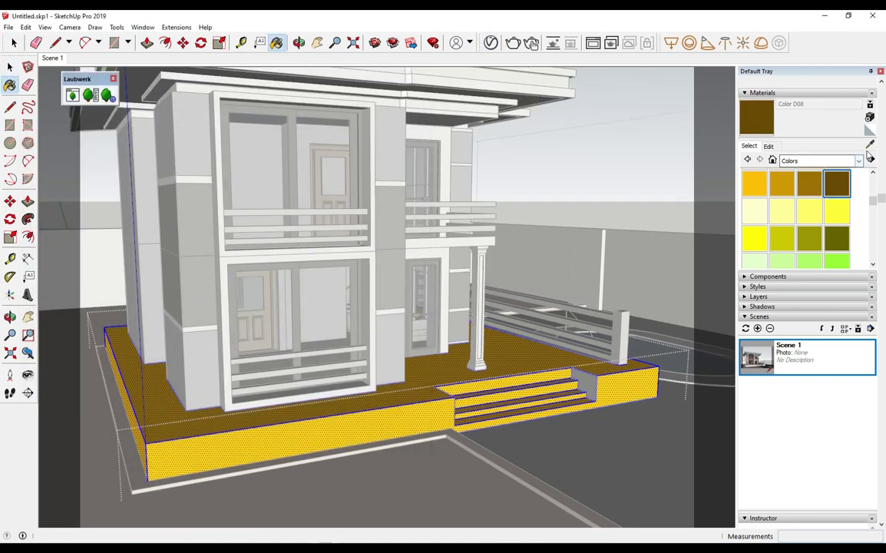
click(416, 407)
middle_drag(578, 251, 715, 128)
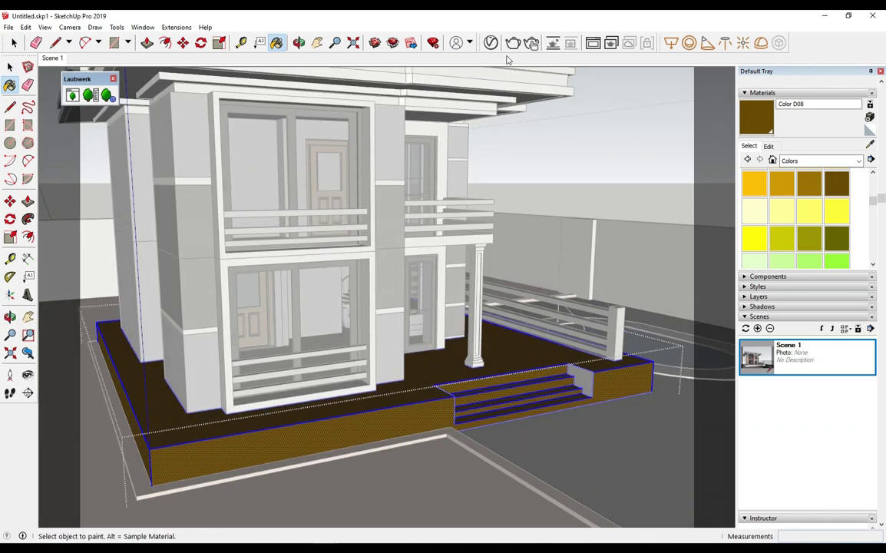
click(433, 43)
Test a Tri-Planar map on Color D08's diffuse in the V-Ray editor.
click(433, 43)
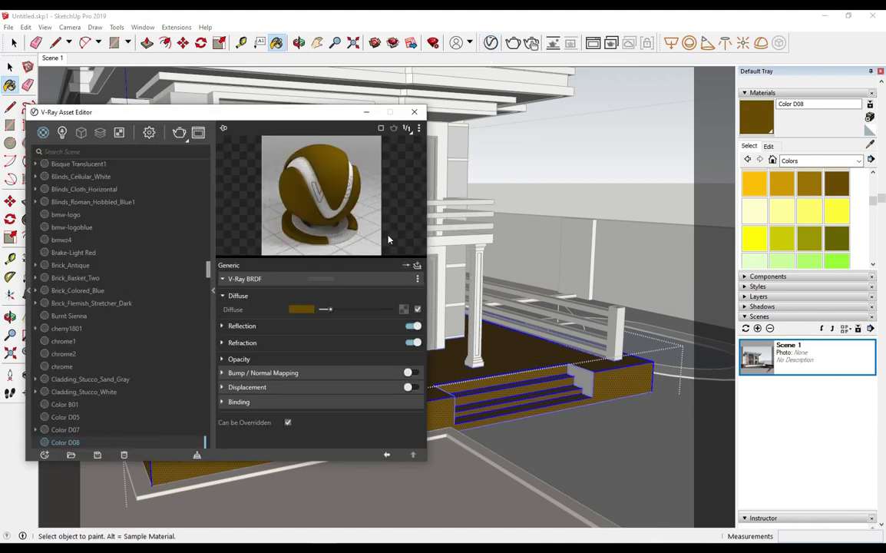
click(403, 309)
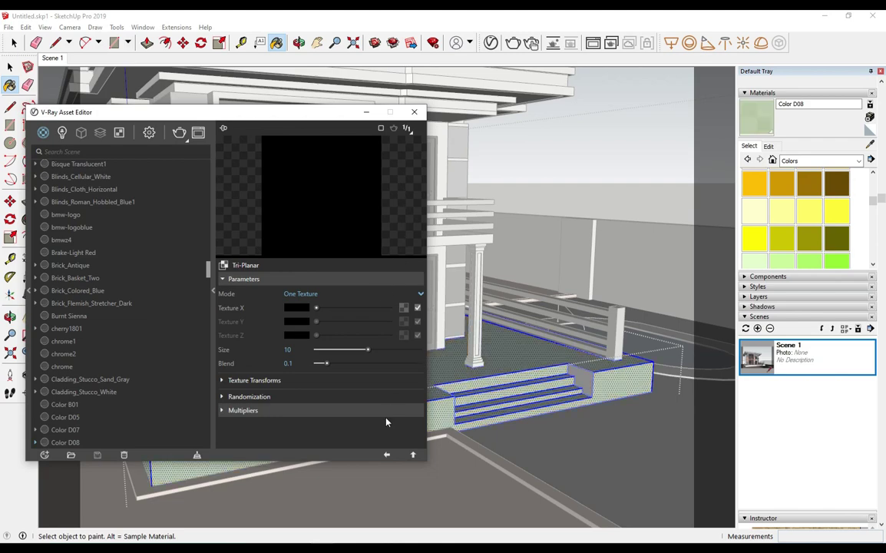
click(387, 455)
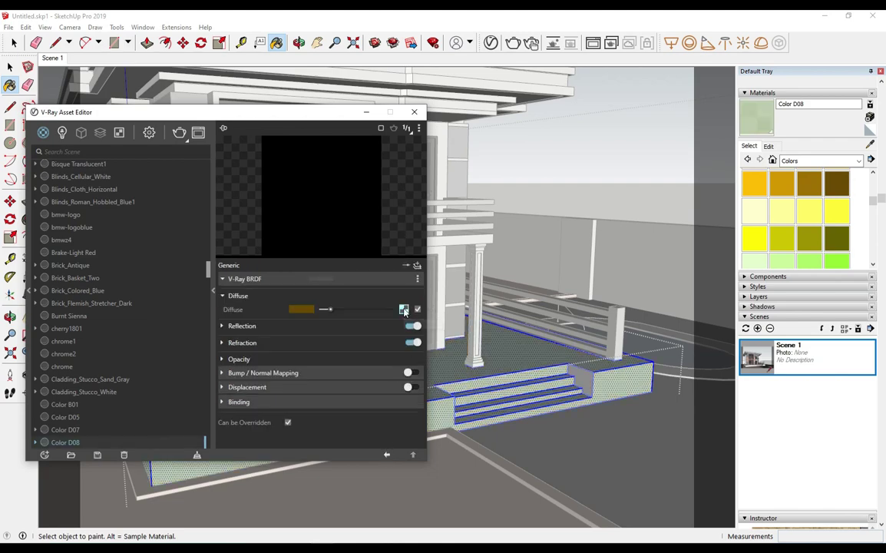
click(404, 308)
click(387, 455)
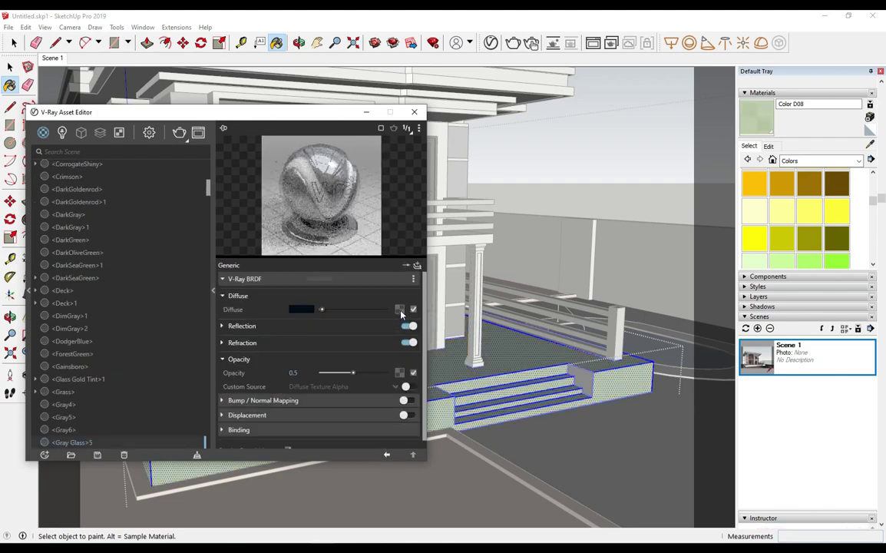
click(414, 112)
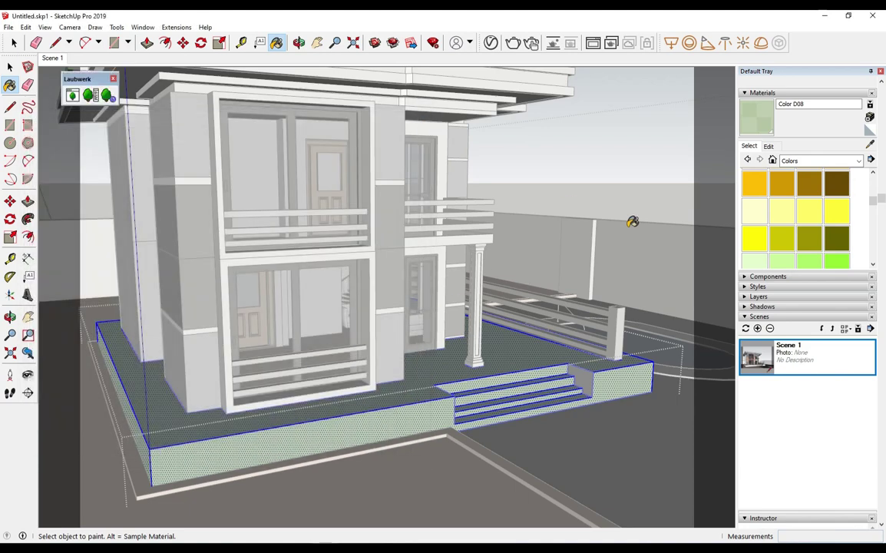
Sample the material from the ground and clear its diffuse texture in V-Ray.
click(836, 182)
click(870, 146)
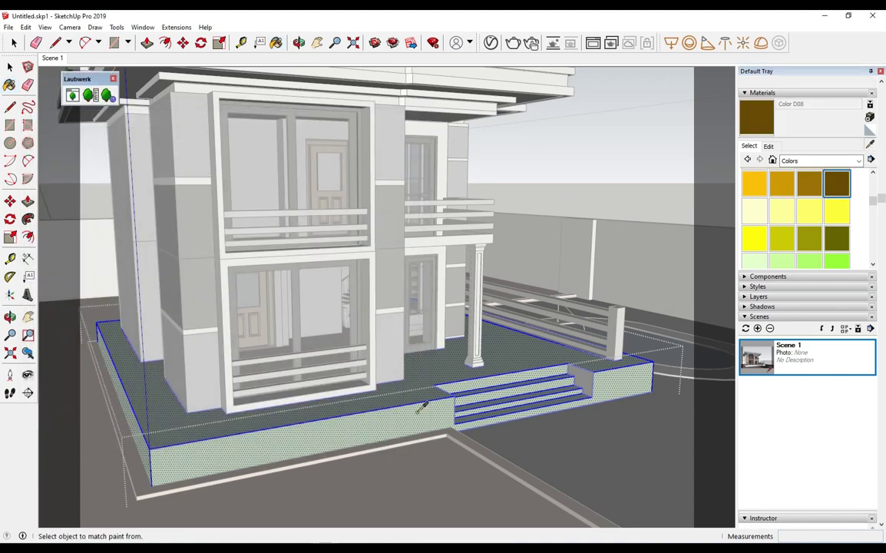
click(382, 370)
click(490, 43)
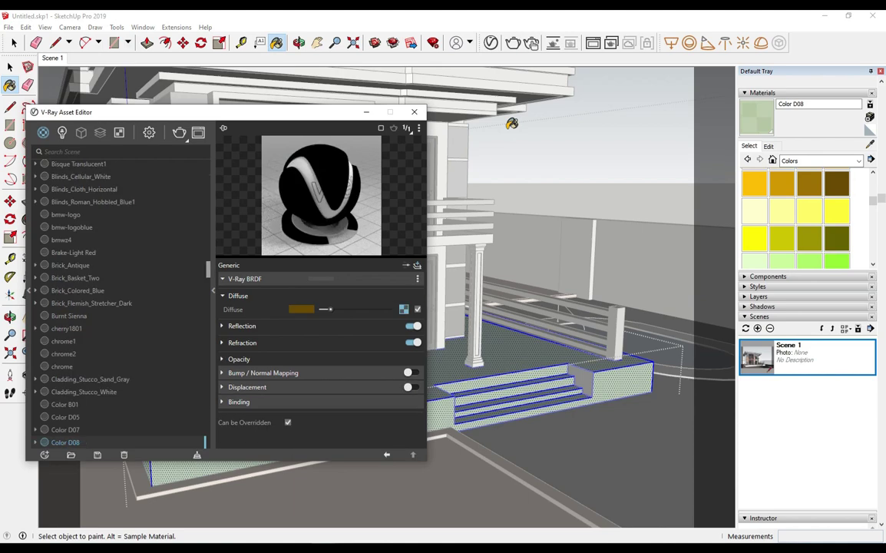
click(404, 310)
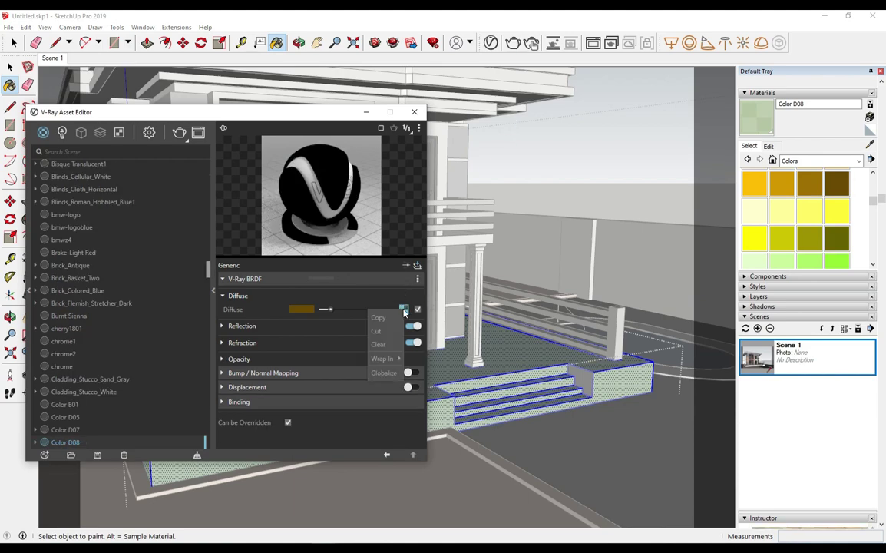
click(372, 339)
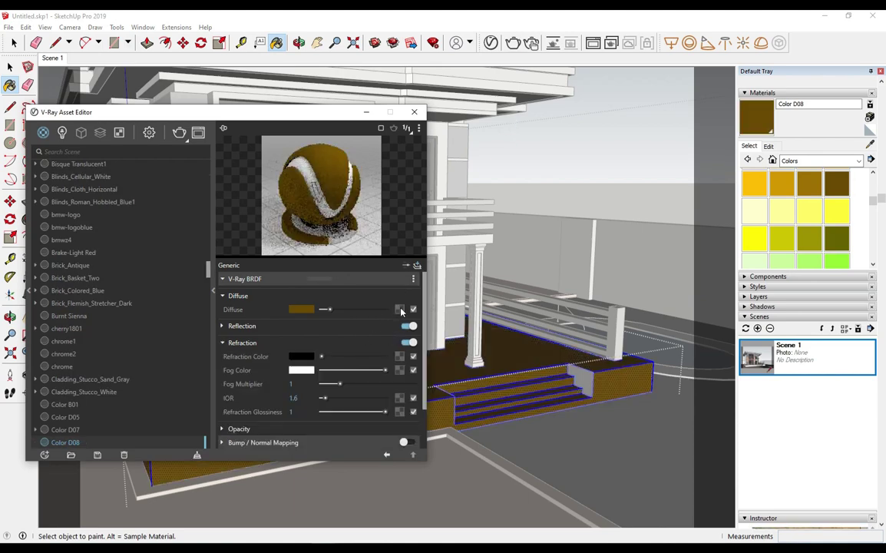
Try a Multi-Sub diffuse map, clear it, then choose a Bitmap diffuse texture.
click(399, 308)
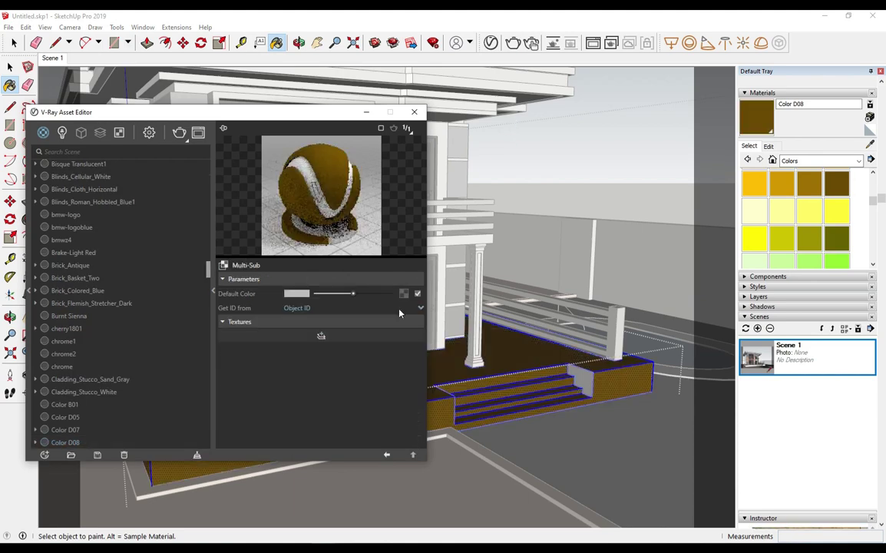
click(386, 454)
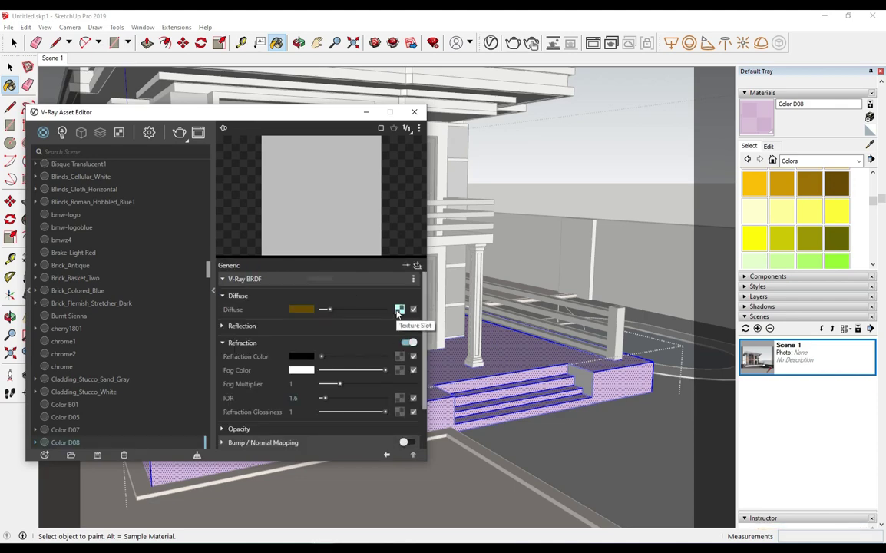
click(399, 309)
click(373, 344)
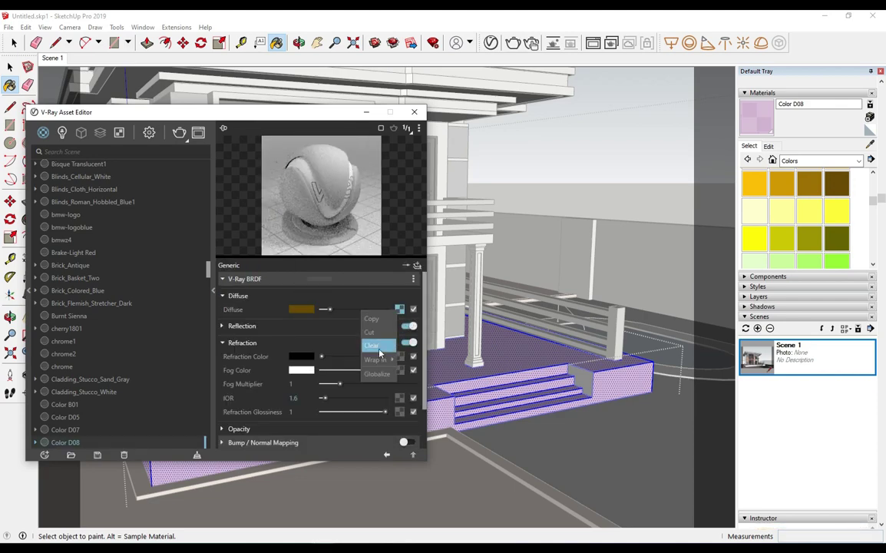
click(399, 310)
click(358, 139)
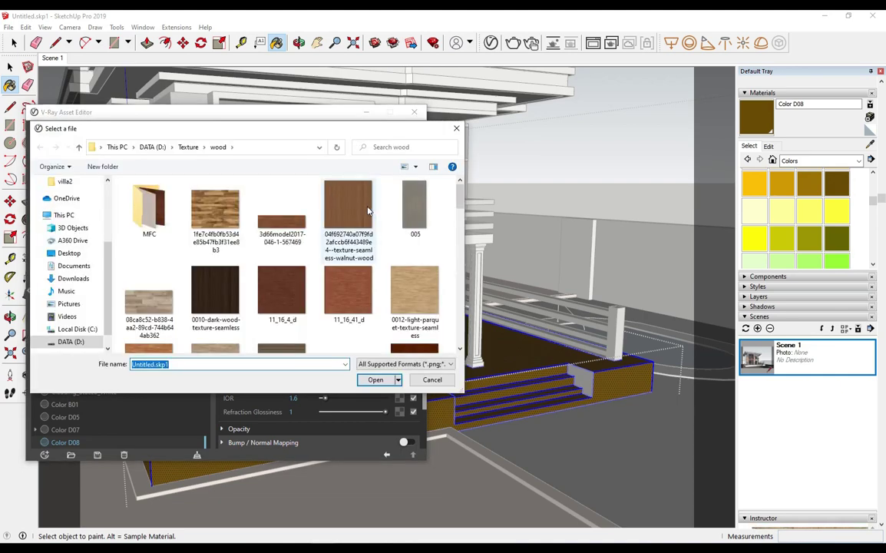
Browse to the Texture folder and look through the marble textures.
right_click(195, 151)
click(188, 147)
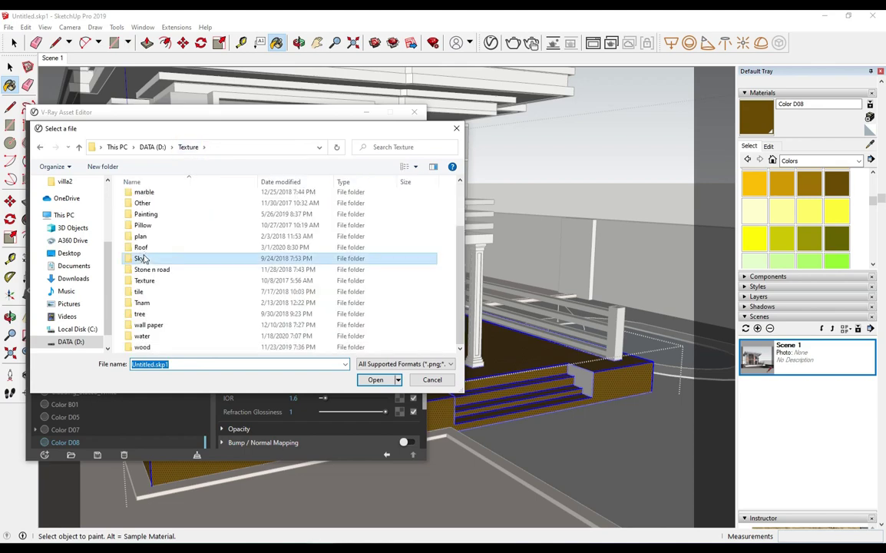
key(Up)
key(Up)
key(Up)
key(Up)
key(Up)
key(Return)
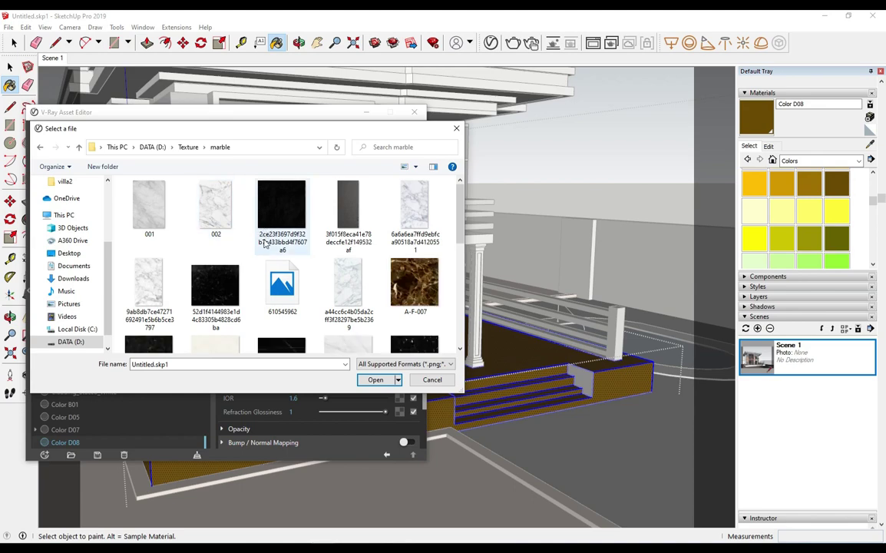
scroll(265, 244, down, 2)
scroll(268, 246, down, 2)
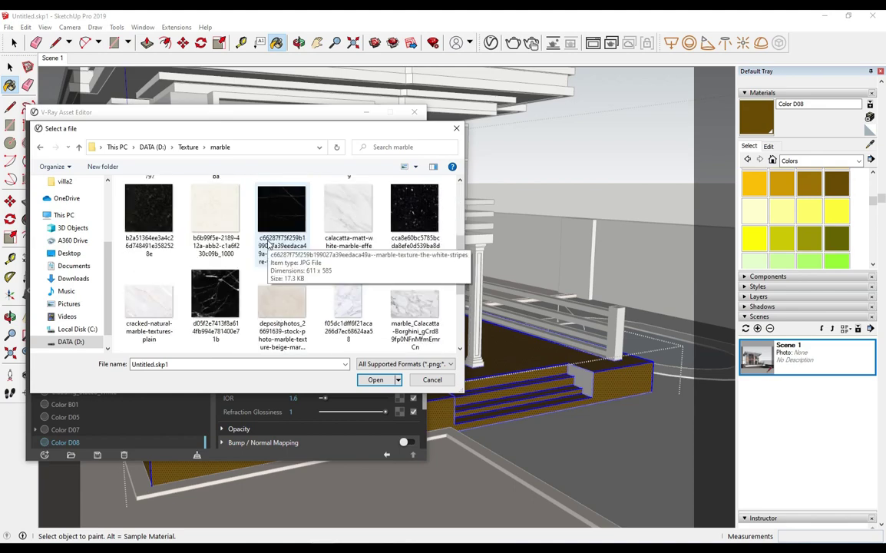
scroll(268, 245, down, 2)
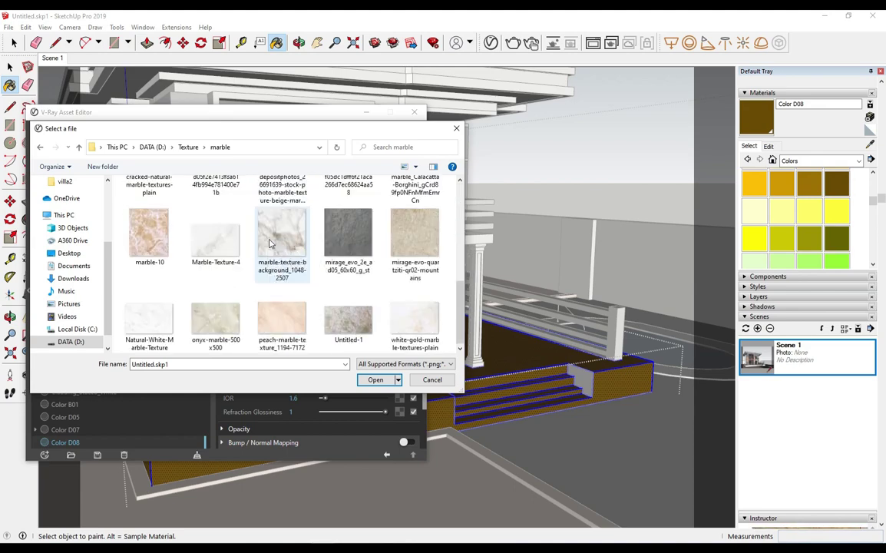
scroll(269, 244, up, 3)
Open the tile folder and load the grey bathroom wall tile as the diffuse bitmap.
click(184, 146)
click(172, 297)
click(165, 351)
scroll(175, 315, down, 2)
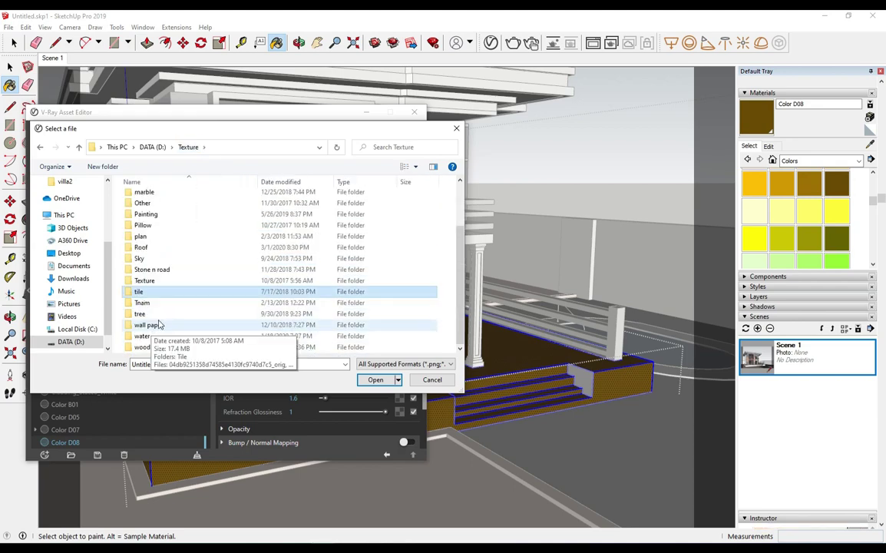
double_click(141, 292)
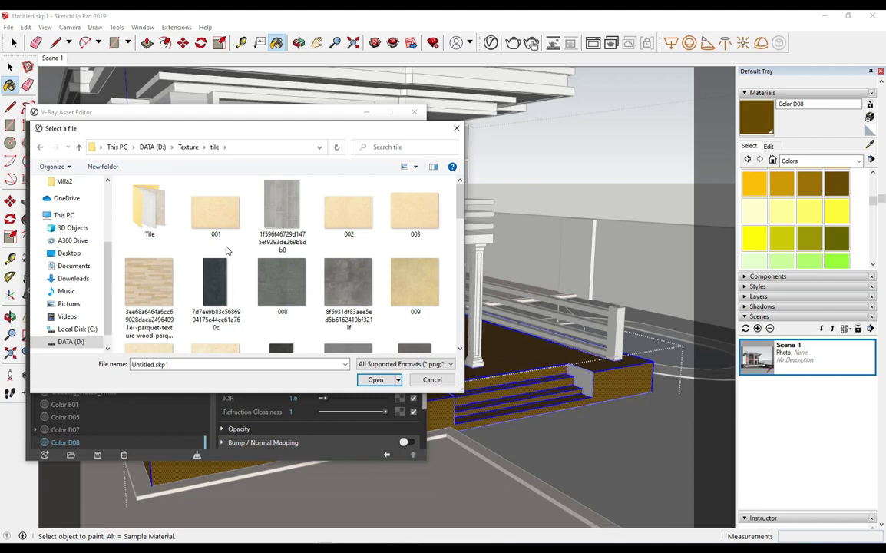
scroll(227, 250, down, 2)
scroll(228, 251, down, 1)
scroll(228, 253, down, 1)
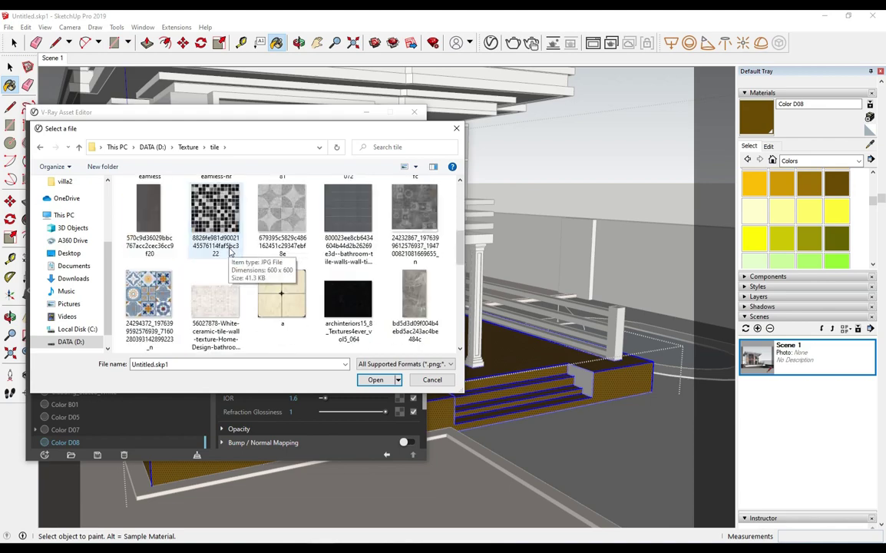
click(346, 225)
right_click(347, 225)
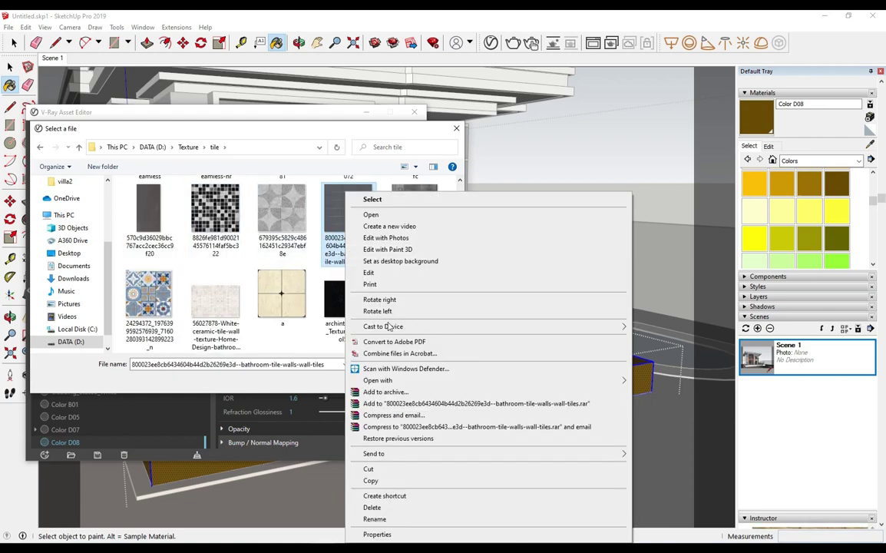
key(Escape)
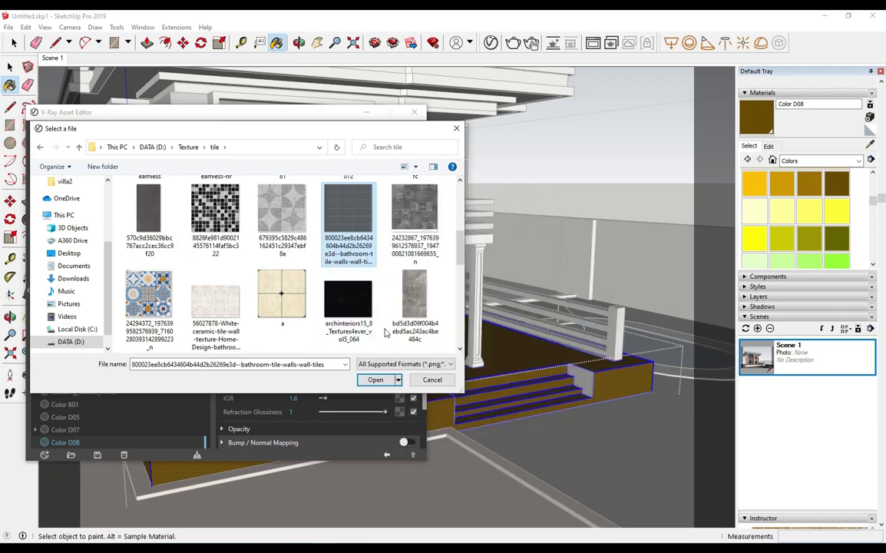
click(376, 380)
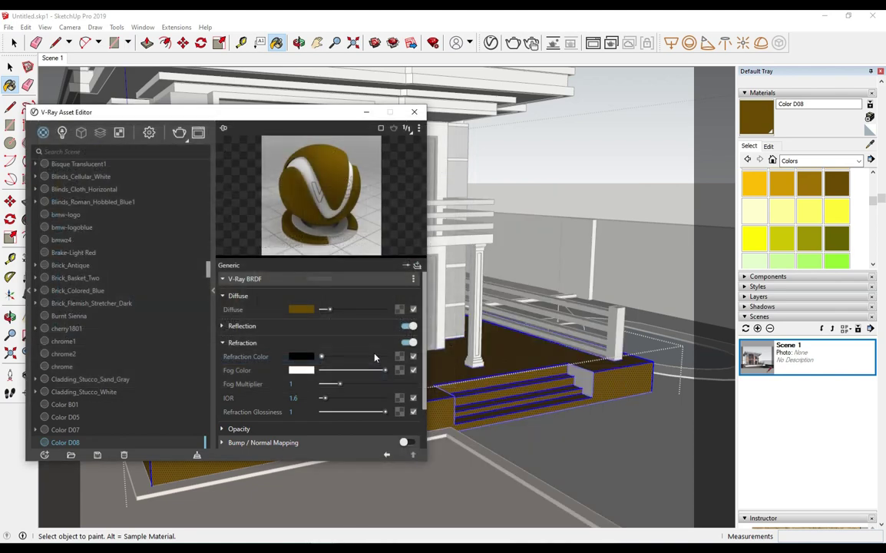
Close the V-Ray editor and try the olive Color E08 swatch.
click(386, 455)
click(319, 327)
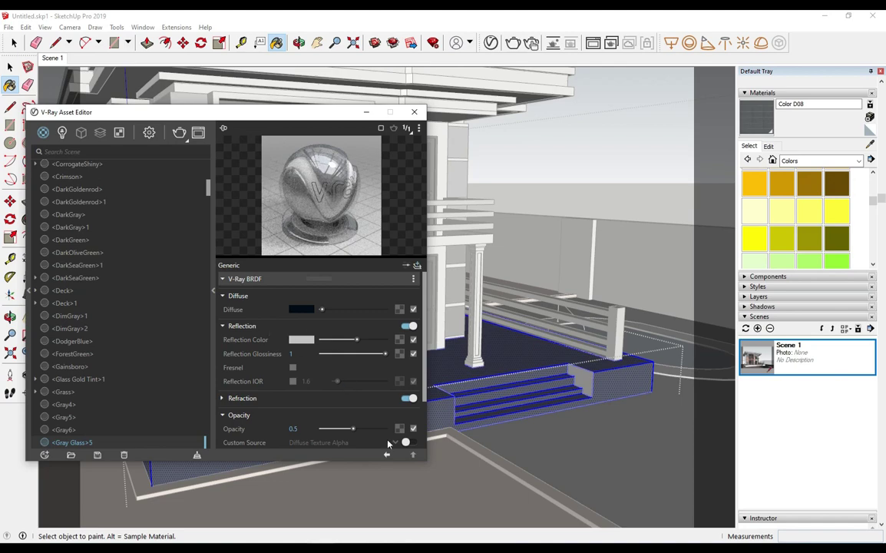
click(415, 112)
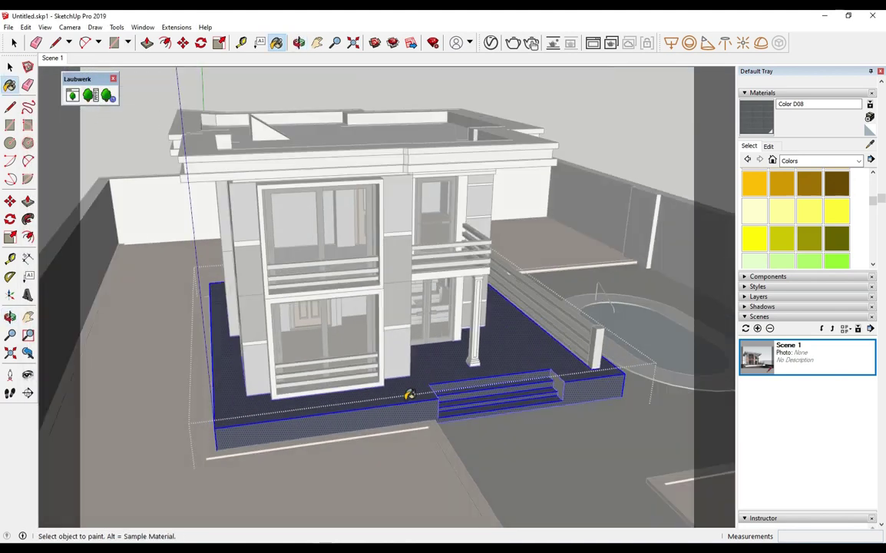
key(space)
scroll(414, 395, up, 4)
click(836, 238)
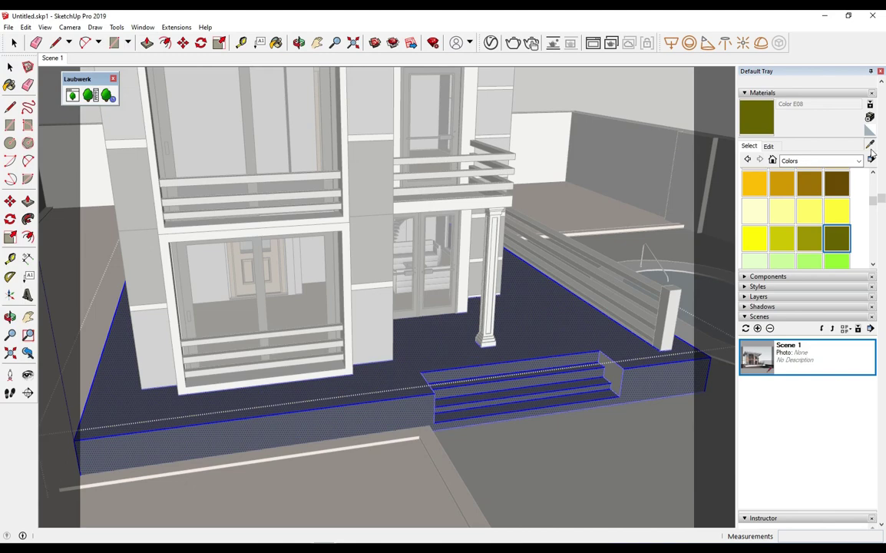
right_click(362, 189)
key(Escape)
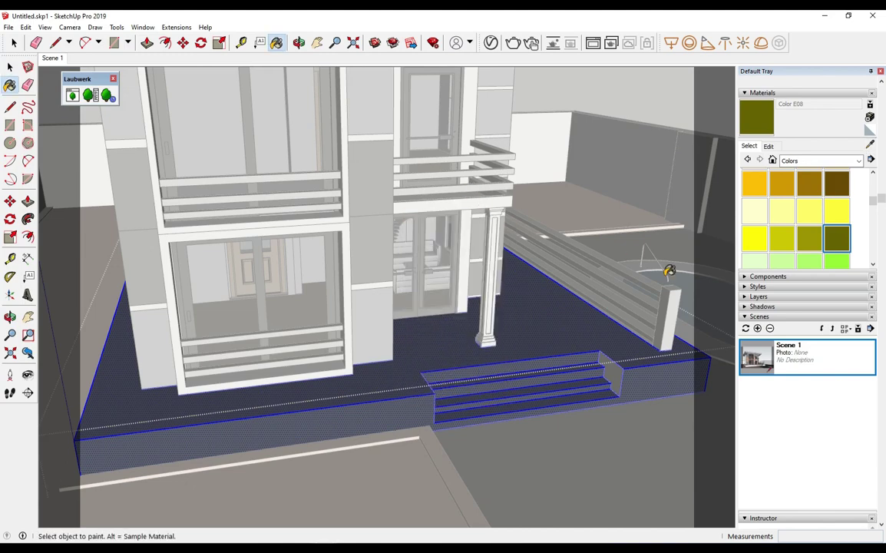
Sample the terrace floor's Color D08 material and check its V-Ray settings.
alt+click(375, 409)
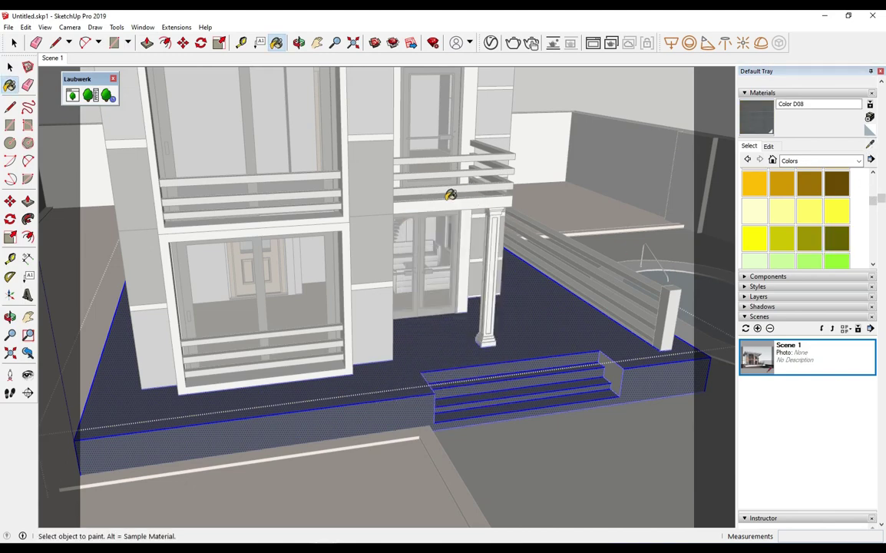
click(433, 42)
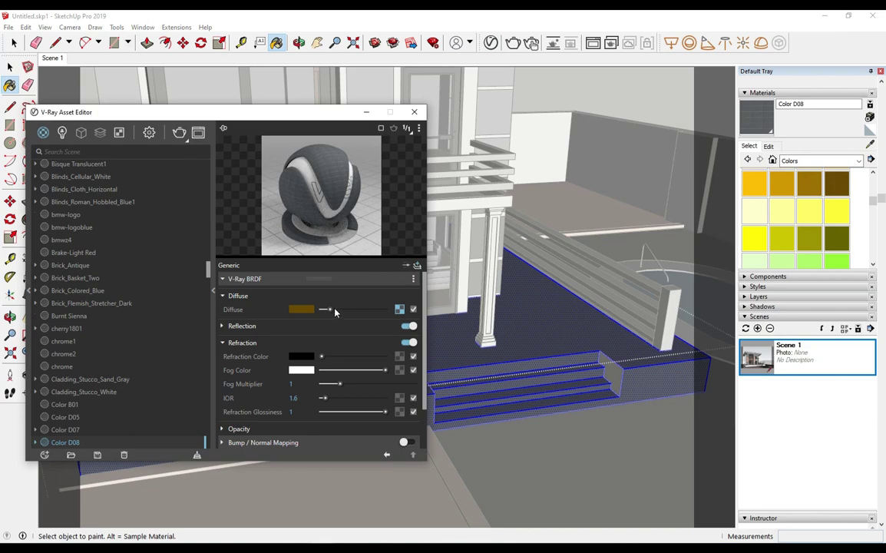
click(414, 111)
Scale Color D08's tile texture width to 8500 mm in Materials Edit.
click(769, 145)
drag(772, 266, 734, 266)
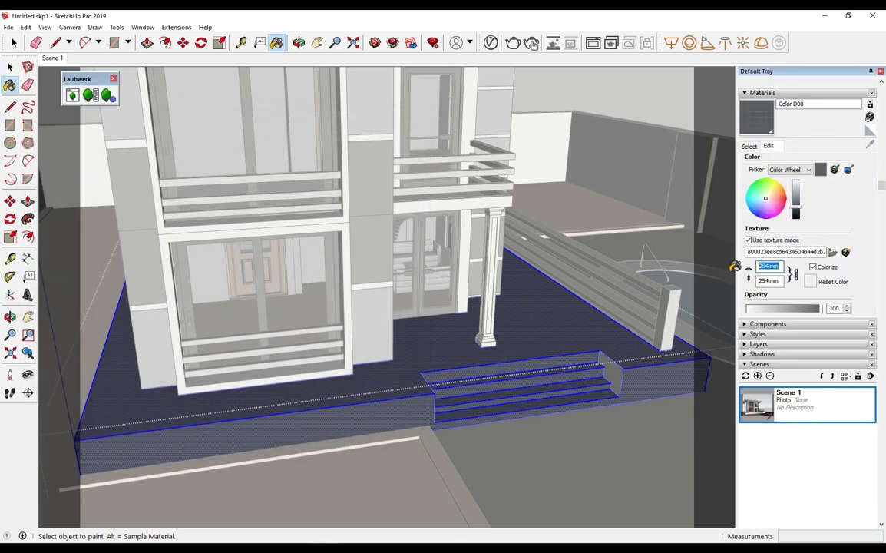
text(1500)
scroll(430, 369, up, 3)
scroll(544, 409, up, 2)
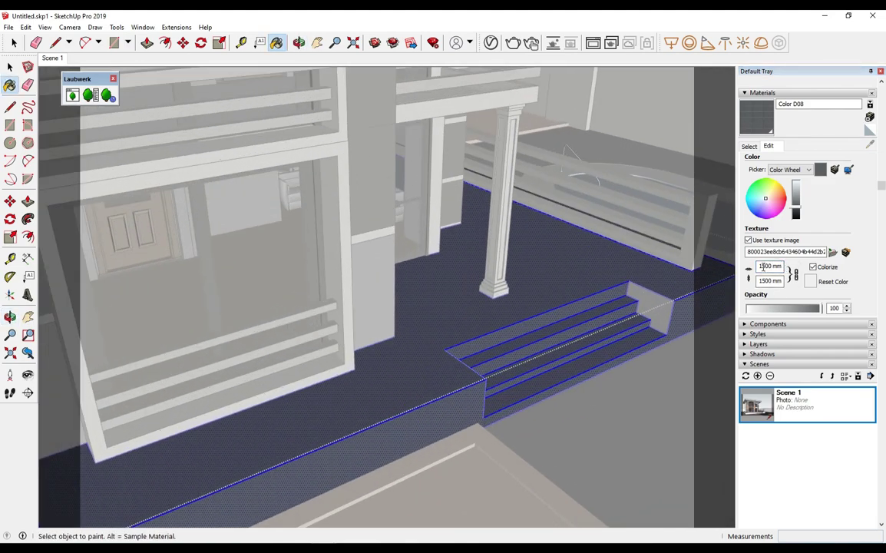
text(8)
key(Return)
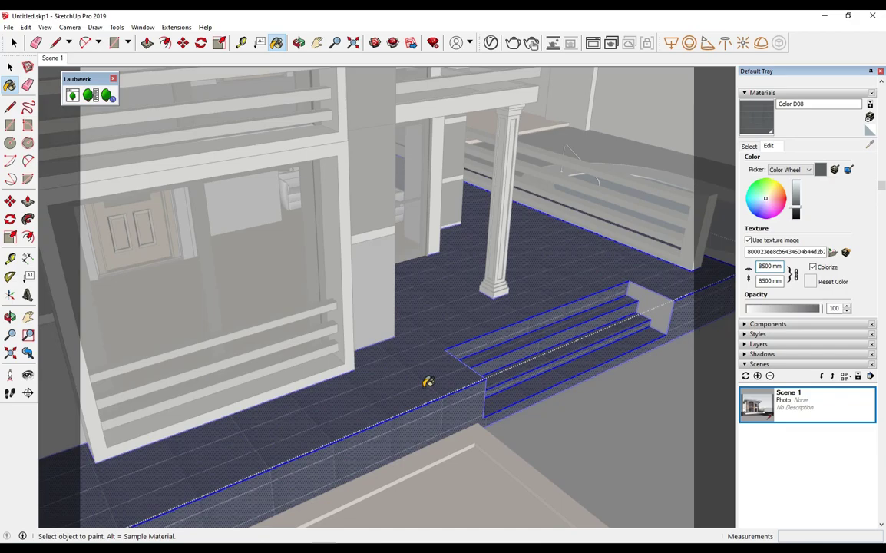
scroll(425, 381, down, 5)
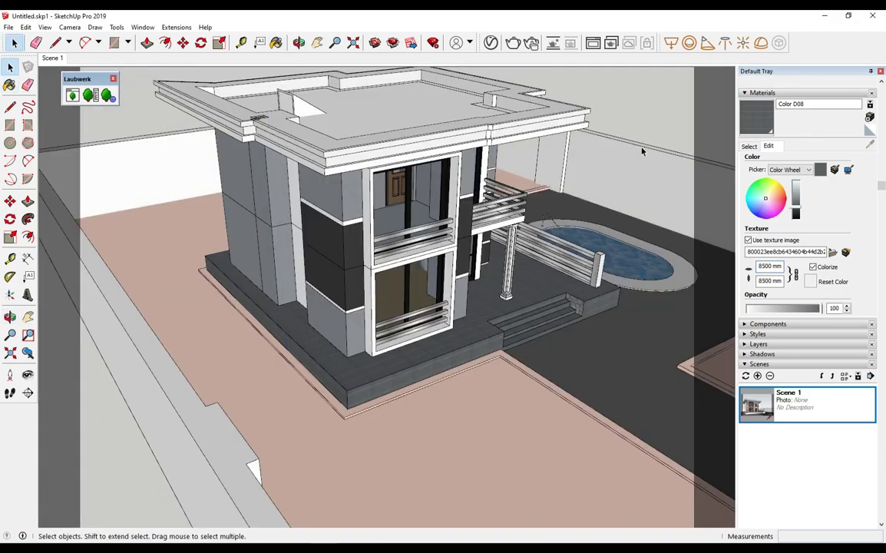
mouse_move(642, 151)
middle_down()
mouse_move(380, 390)
mouse_move(397, 403)
mouse_move(397, 388)
middle_up()
key(ctrl+a)
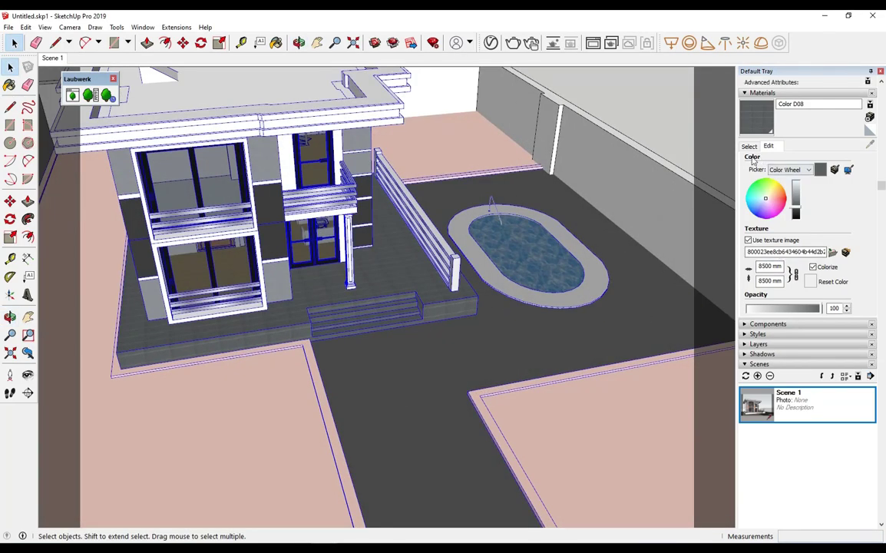
Sample the ground's [Color_006]1 material and replace its Diffuse layer with a V-Ray BRDF.
click(748, 146)
click(836, 183)
alt+click(494, 336)
scroll(508, 304, up, 3)
key(space)
click(433, 42)
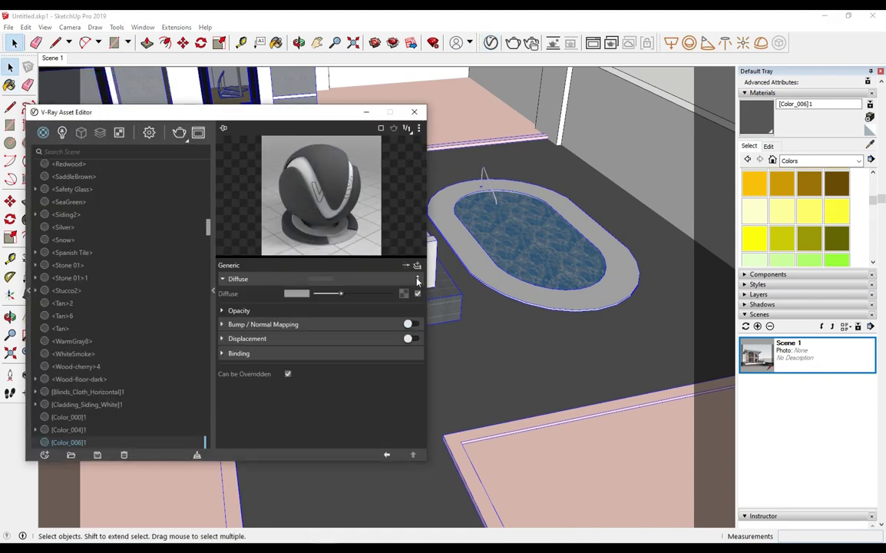
click(418, 281)
click(398, 315)
click(417, 266)
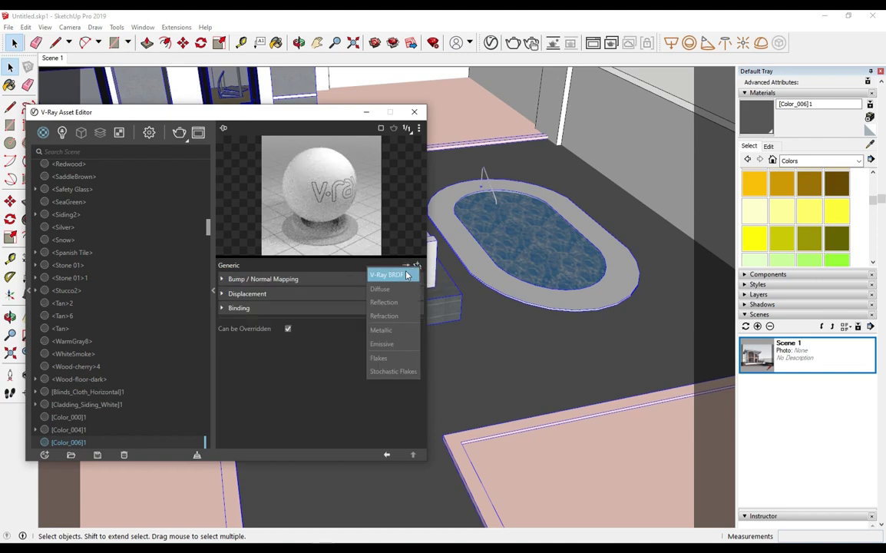
click(384, 274)
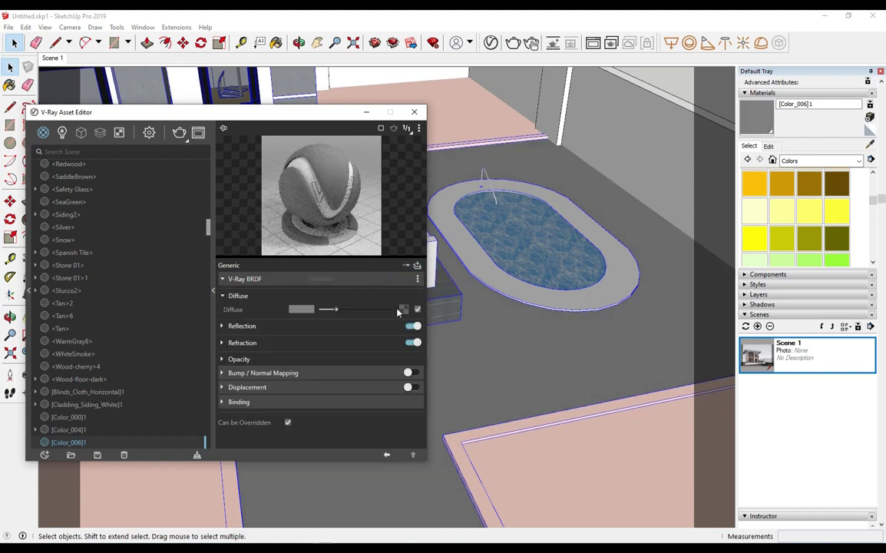
Load the grey quarter-circle patterned tile image as the diffuse bitmap.
click(405, 309)
click(362, 139)
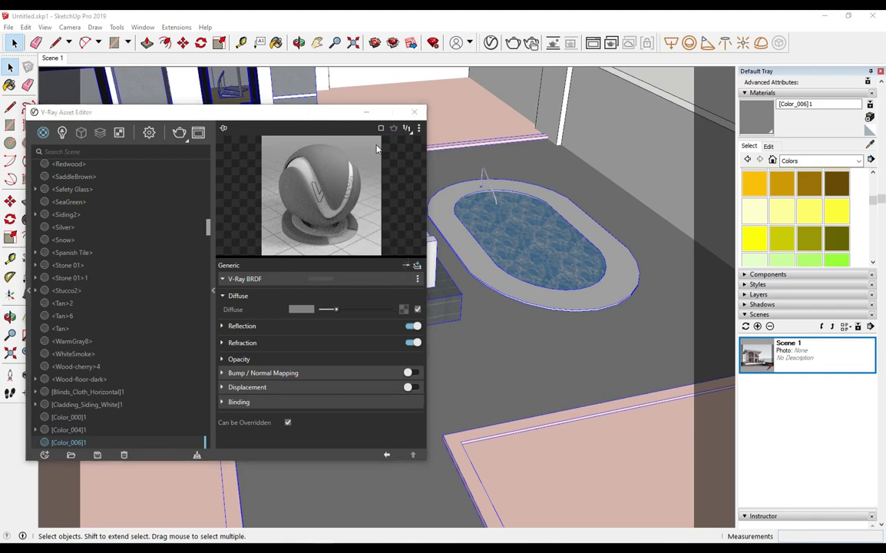
scroll(313, 231, down, 2)
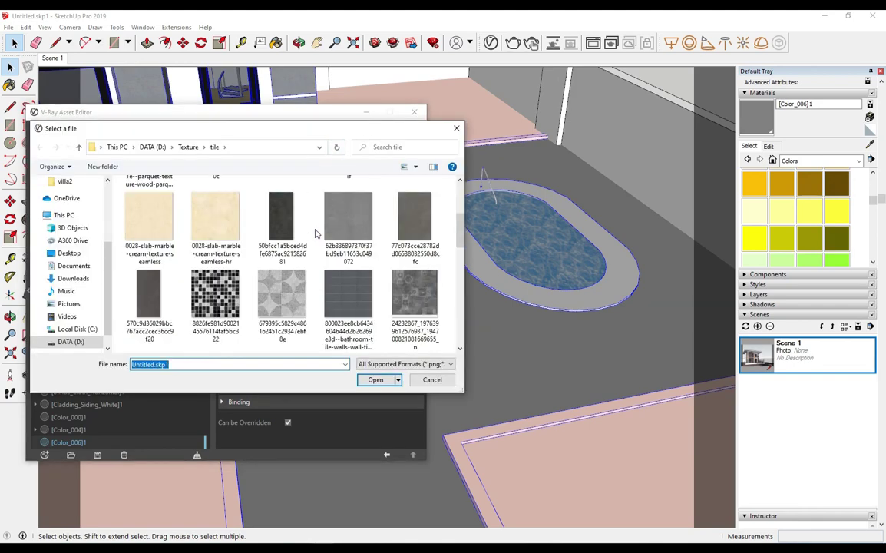
scroll(314, 232, down, 1)
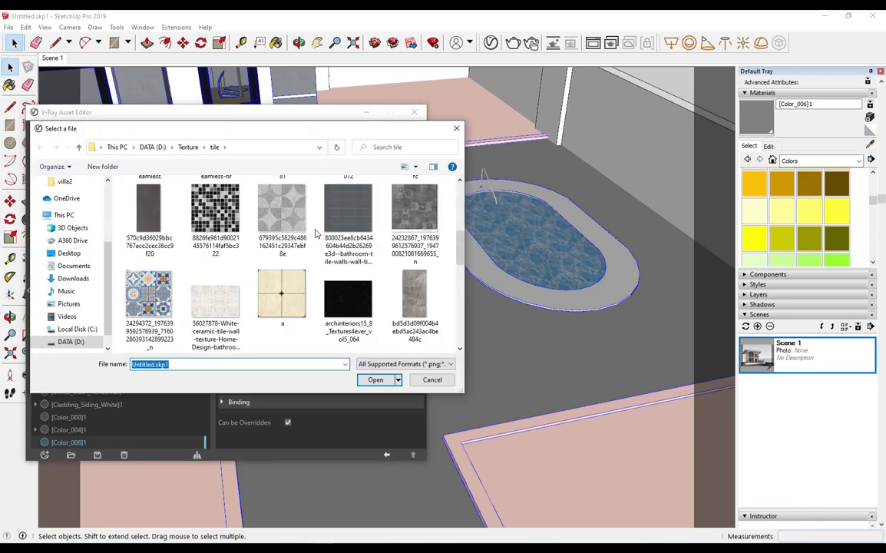
scroll(314, 235, down, 1)
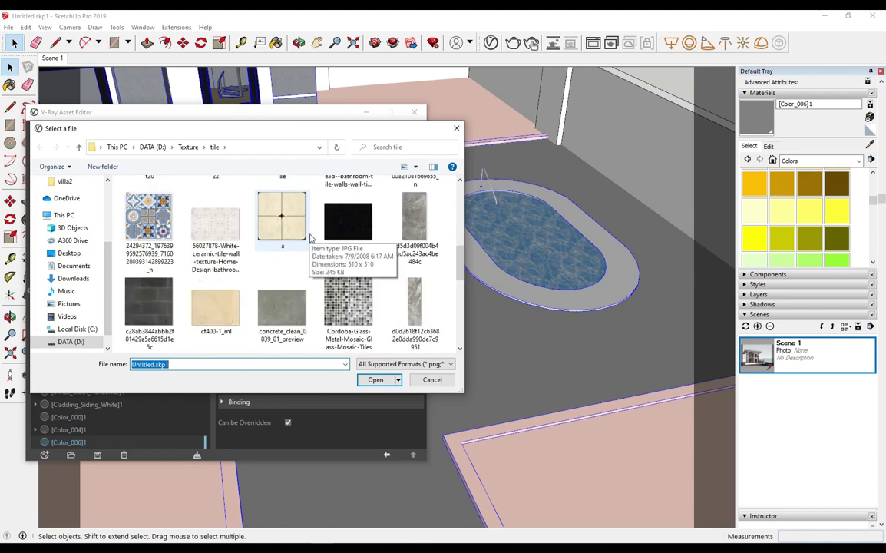
scroll(310, 238, down, 2)
click(283, 265)
click(373, 378)
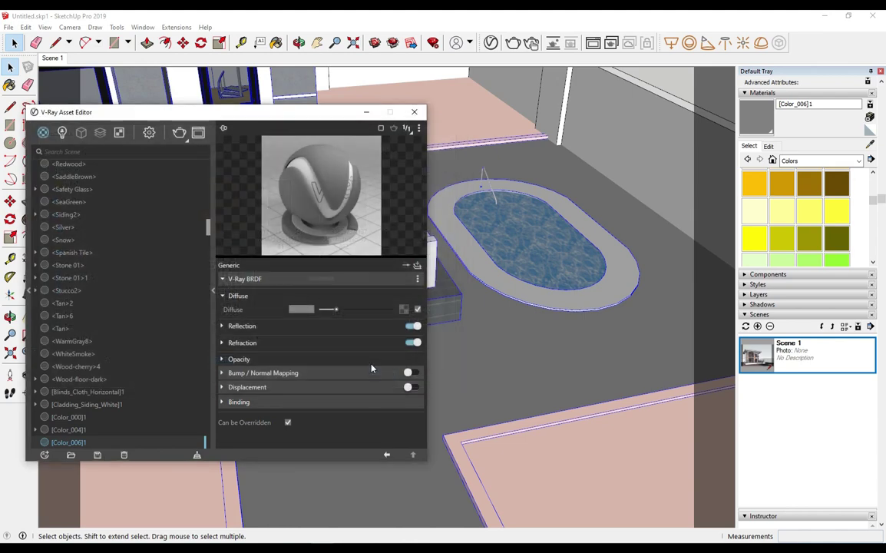
click(387, 455)
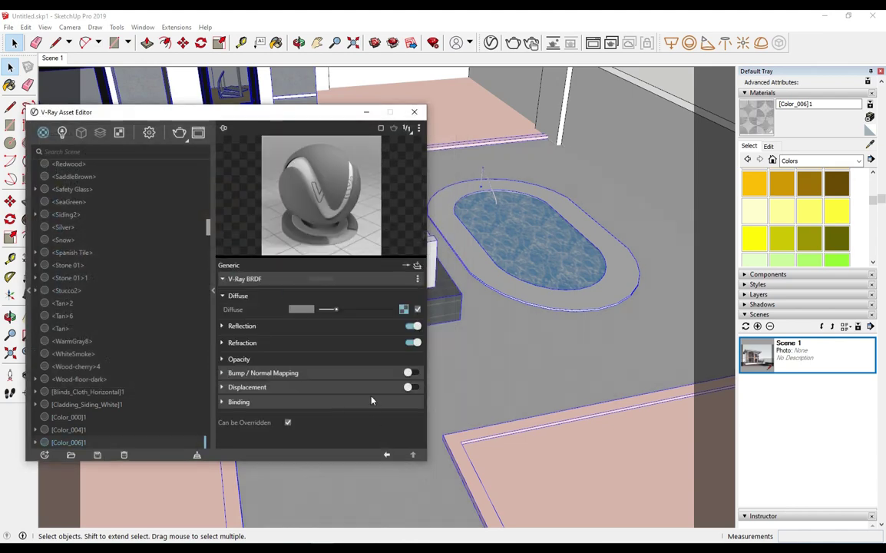
Set the material's reflection glossiness to 0.85.
click(291, 326)
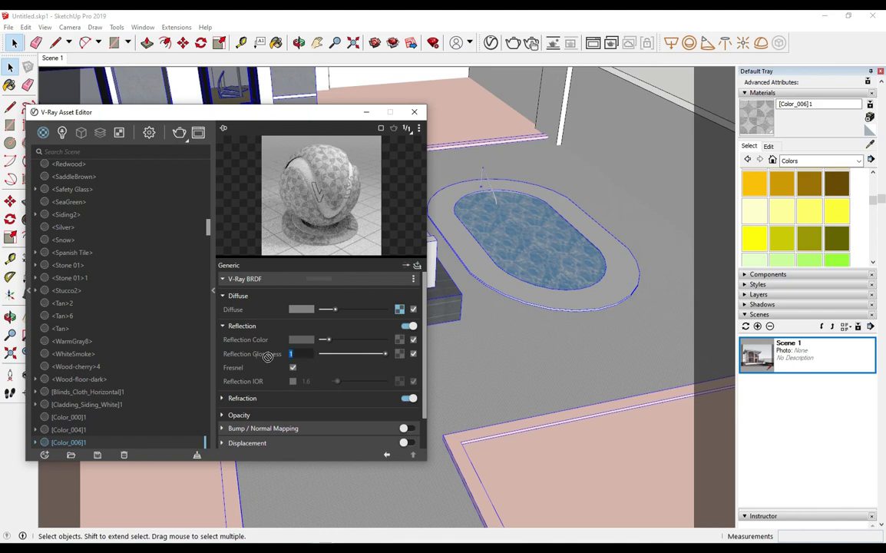
text(85)
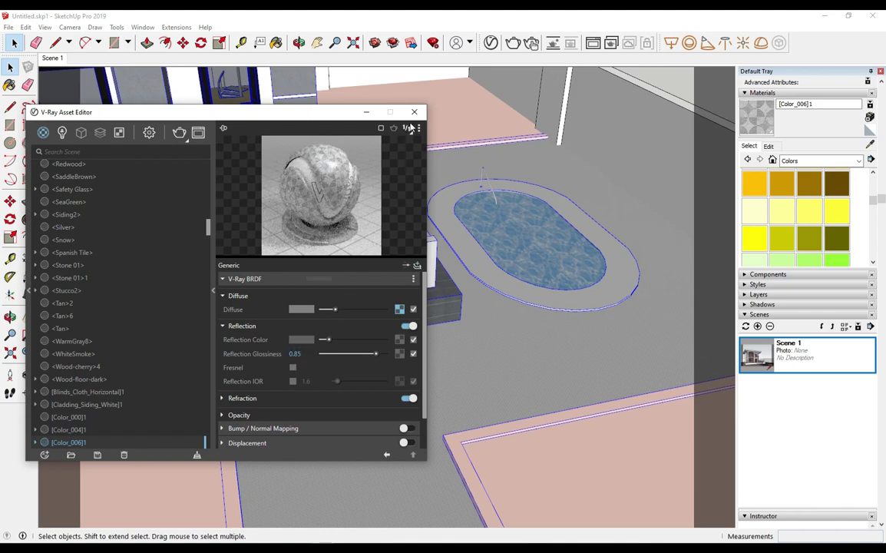
click(367, 112)
click(769, 146)
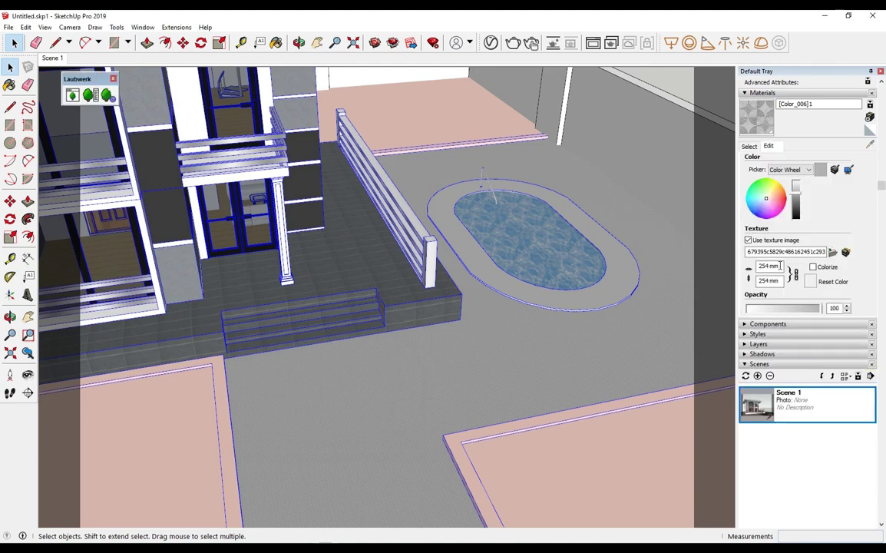
Change [Color_006]1's texture width from 5000 mm to 8000 mm.
drag(782, 266, 735, 266)
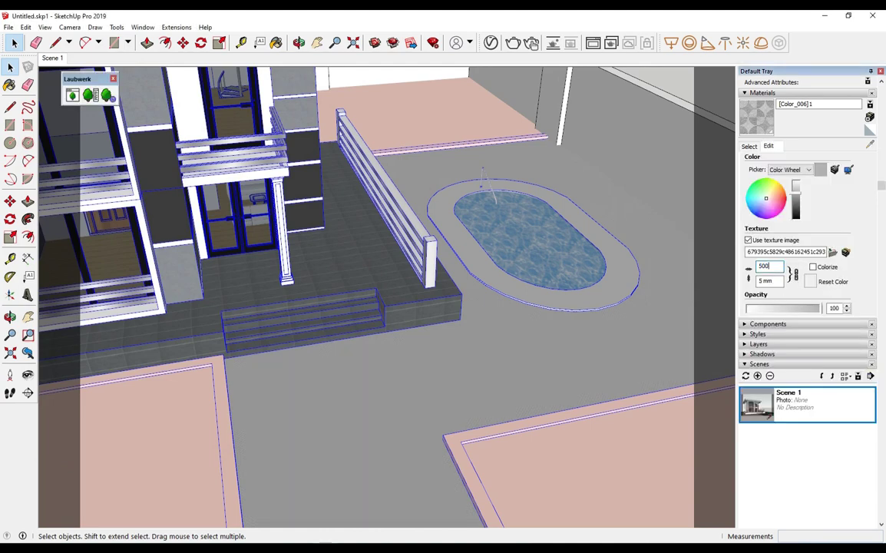
text(0)
key(Return)
scroll(516, 384, up, 1)
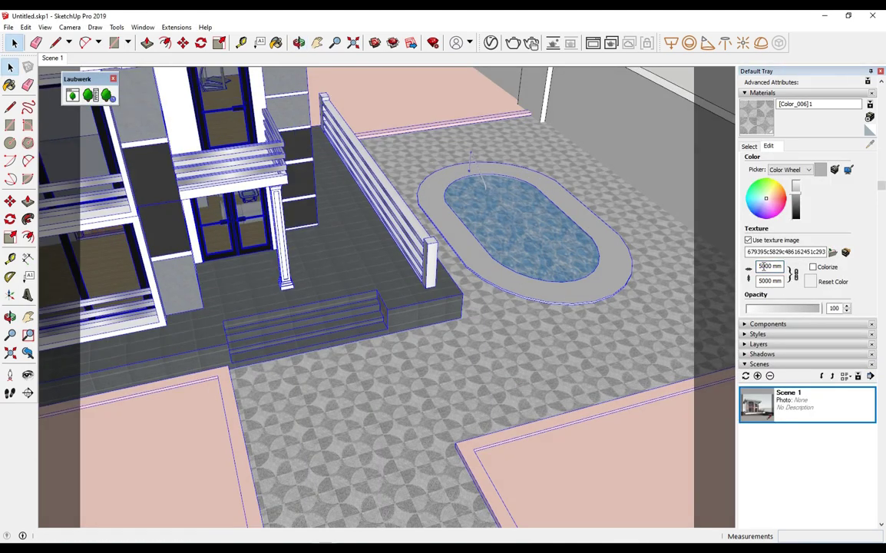
drag(763, 266, 741, 271)
text(8)
key(Return)
Orbit in to inspect the rescaled paving and select the entrance column.
mouse_move(519, 336)
middle_down()
mouse_move(470, 347)
mouse_move(494, 347)
middle_up()
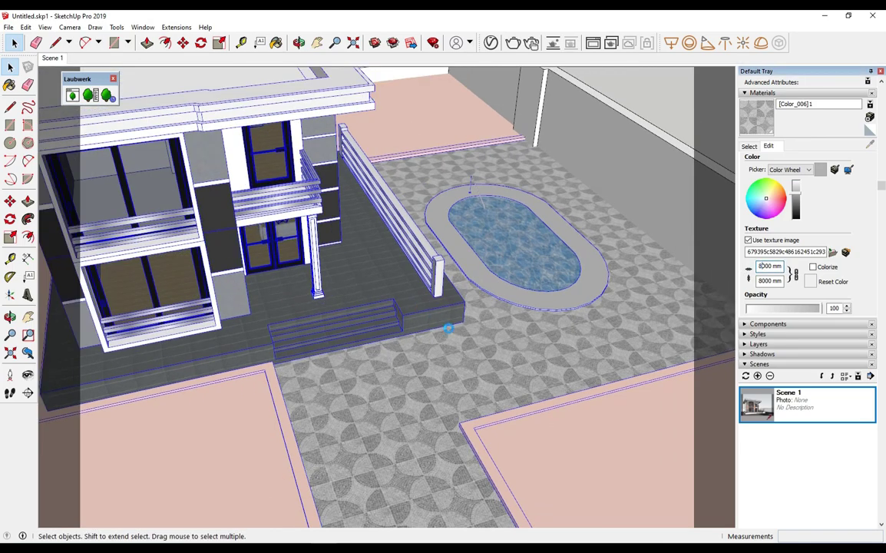
middle_drag(448, 327, 451, 332)
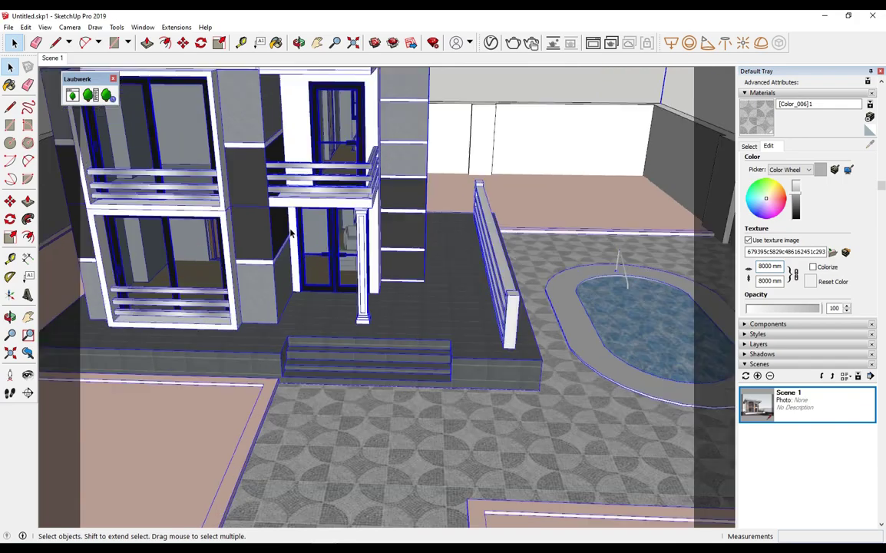
scroll(452, 332, up, 3)
middle_drag(460, 272, 428, 285)
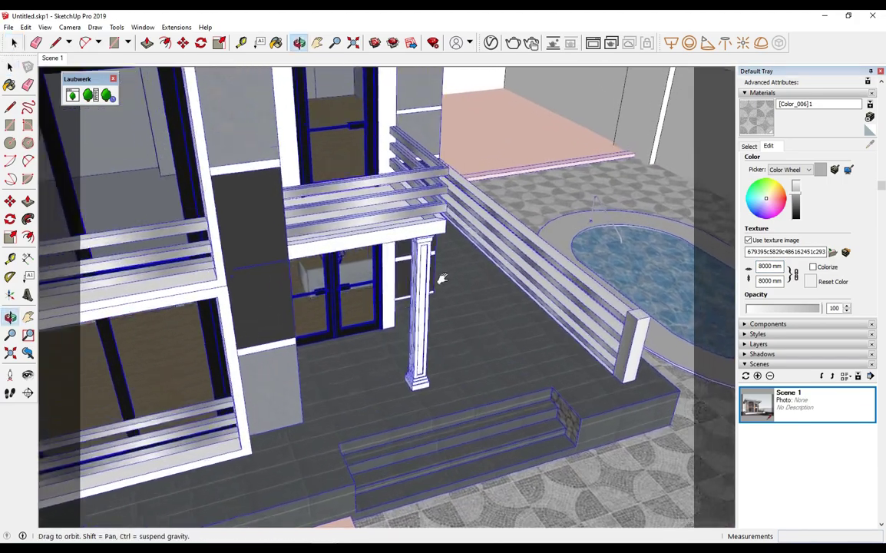
scroll(427, 284, up, 2)
click(427, 284)
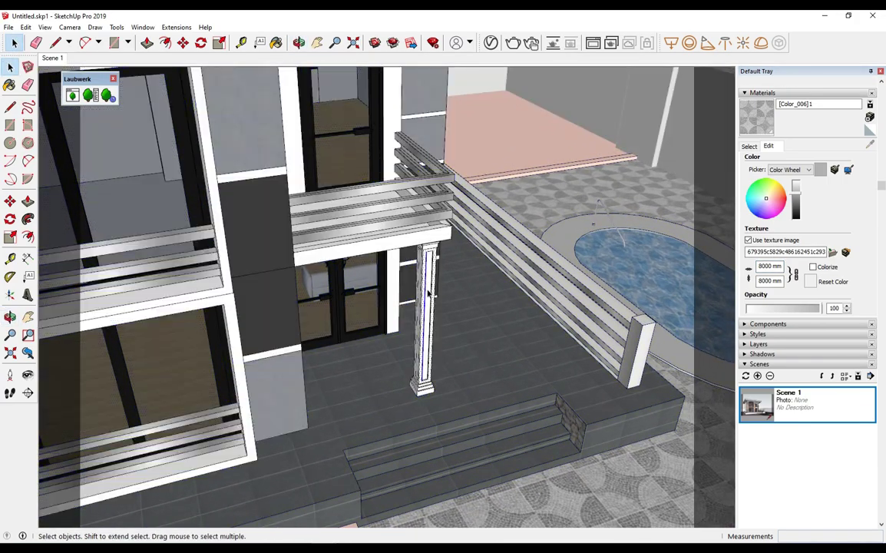
Orbit in close to the entrance canopy and its front column.
middle_drag(428, 284, 544, 166)
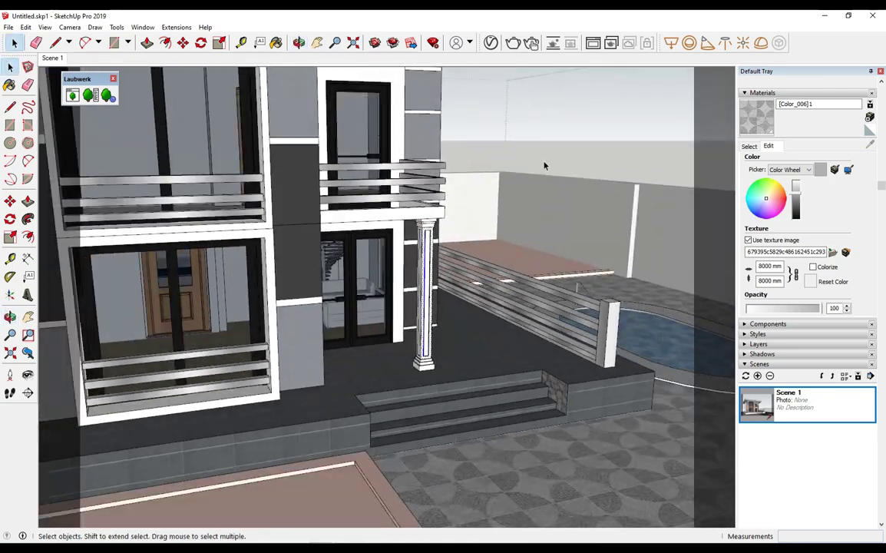
right_click(591, 137)
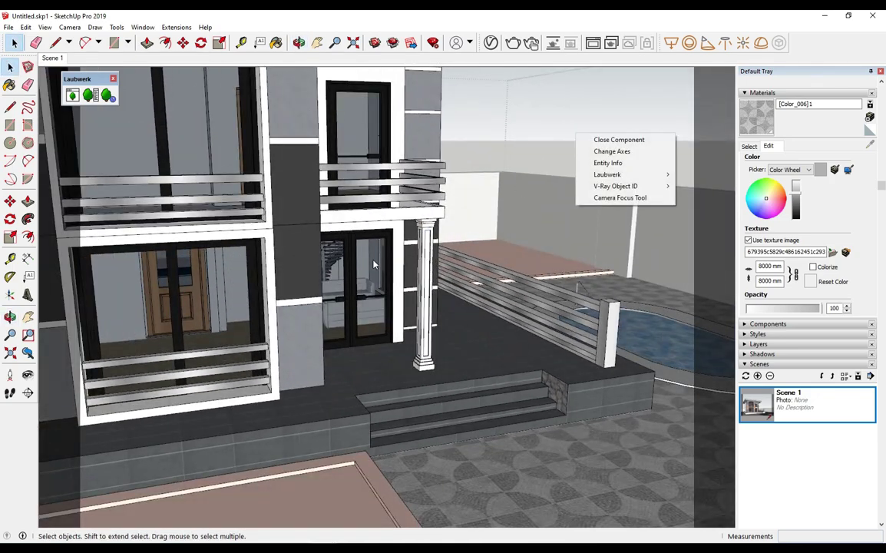
click(552, 169)
mouse_move(552, 168)
middle_down()
mouse_move(396, 93)
mouse_move(411, 204)
middle_up()
click(391, 232)
scroll(437, 221, up, 2)
click(438, 221)
mouse_move(437, 222)
middle_down()
mouse_move(535, 286)
mouse_move(470, 229)
middle_up()
Erase the front canopy column, its leftover edges and the canopy's underside face.
key(e)
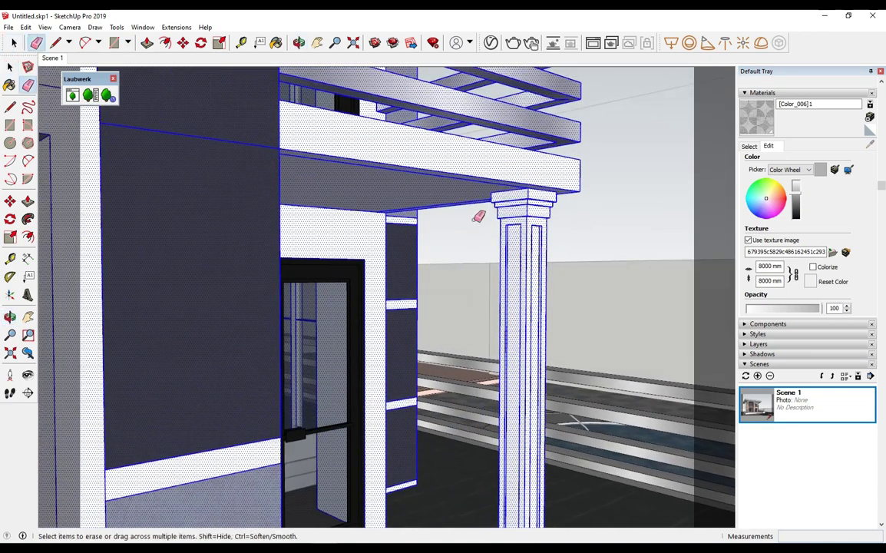
mouse_move(557, 227)
mouse_down()
mouse_move(526, 231)
mouse_move(510, 200)
mouse_up()
middle_drag(507, 204, 504, 198)
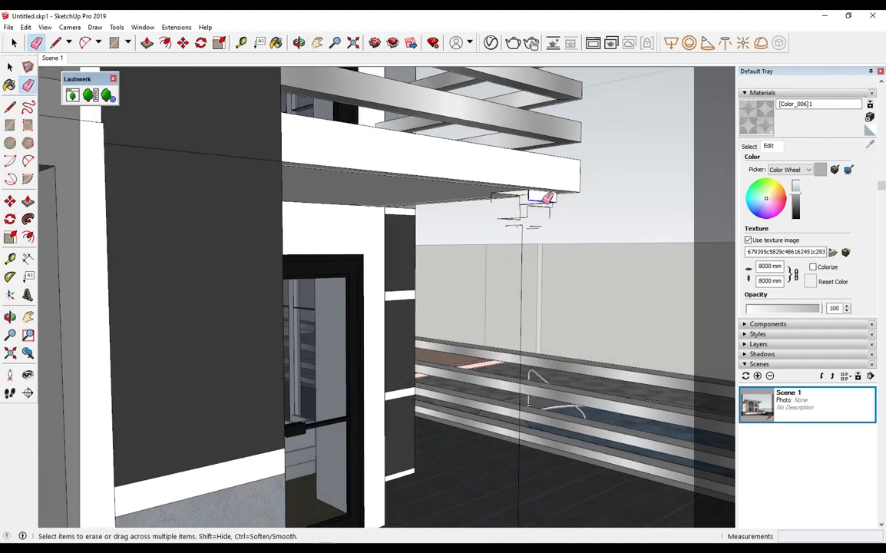
drag(524, 228, 524, 198)
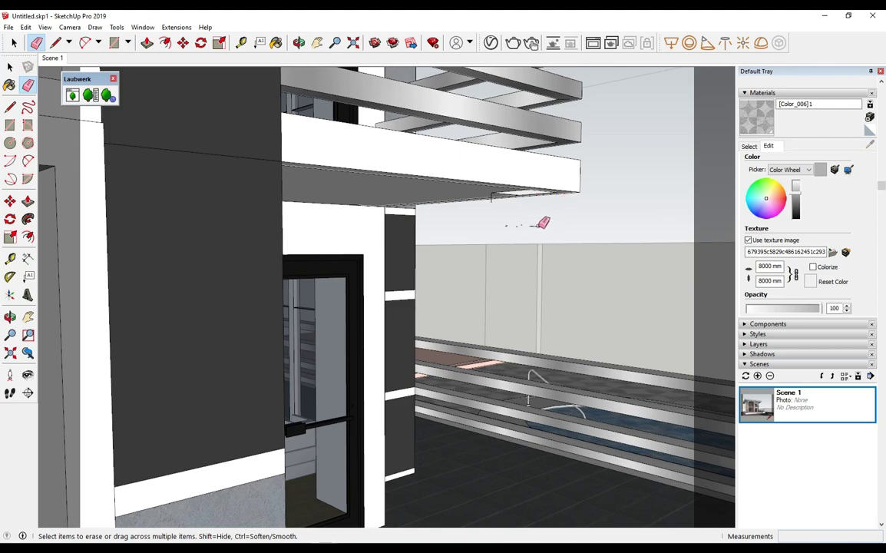
mouse_move(493, 198)
middle_down()
mouse_move(510, 174)
mouse_move(493, 136)
middle_up()
click(491, 140)
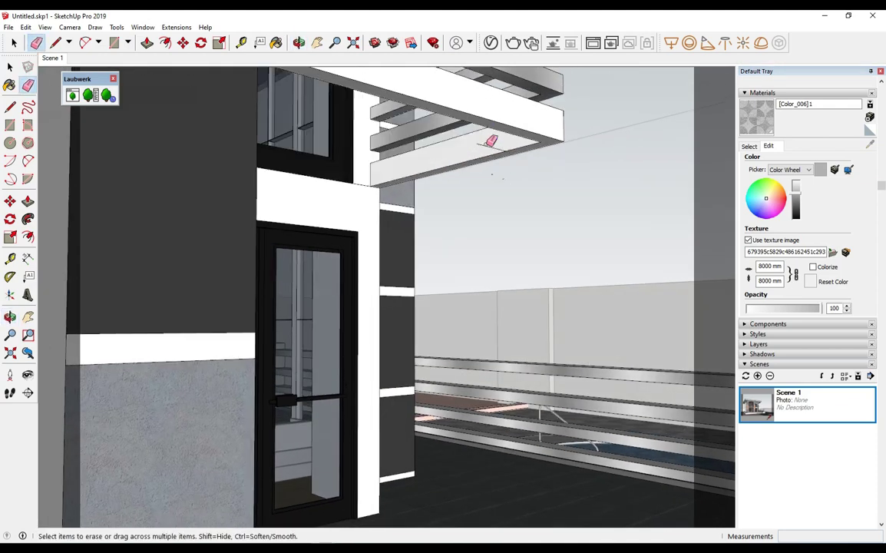
Select and delete the small stepped object on the terrace floor.
scroll(476, 192, down, 3)
scroll(470, 391, up, 2)
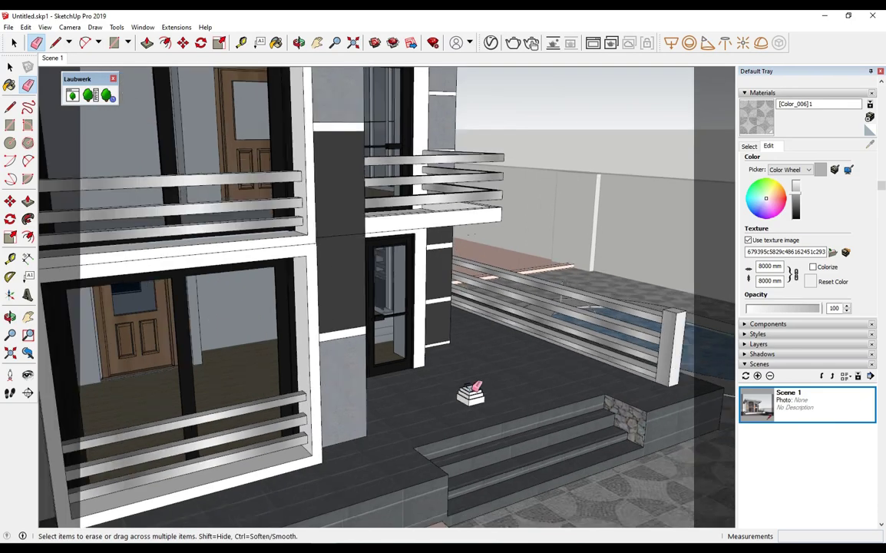
scroll(471, 395, up, 3)
key(space)
scroll(470, 393, up, 2)
drag(435, 365, 498, 424)
scroll(501, 422, down, 2)
key(Delete)
Zoom out to an exterior view of the house and show the Colors swatch library.
scroll(500, 411, down, 3)
scroll(472, 369, up, 2)
scroll(499, 397, up, 2)
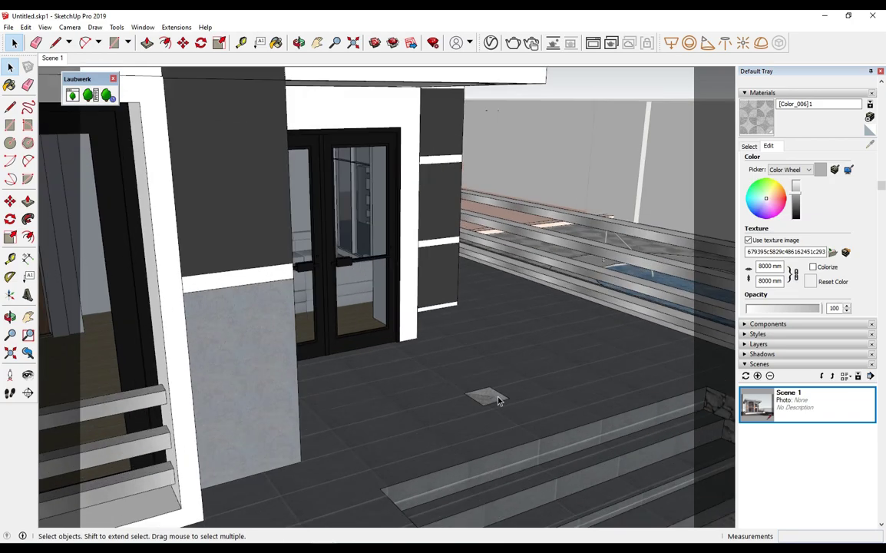
scroll(497, 399, up, 2)
scroll(498, 399, up, 2)
scroll(498, 400, down, 5)
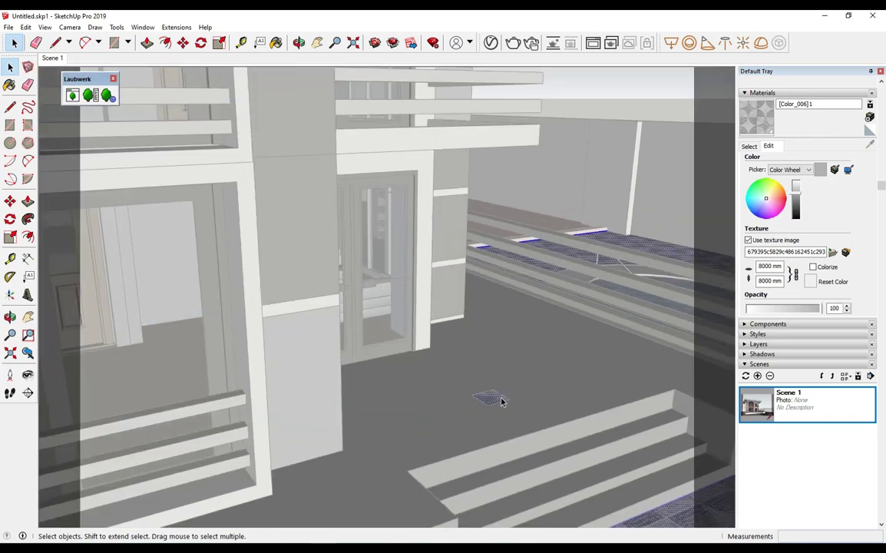
mouse_move(501, 402)
middle_down()
mouse_move(603, 184)
mouse_move(311, 349)
mouse_move(368, 322)
middle_up()
scroll(399, 246, up, 4)
scroll(399, 246, up, 2)
click(749, 146)
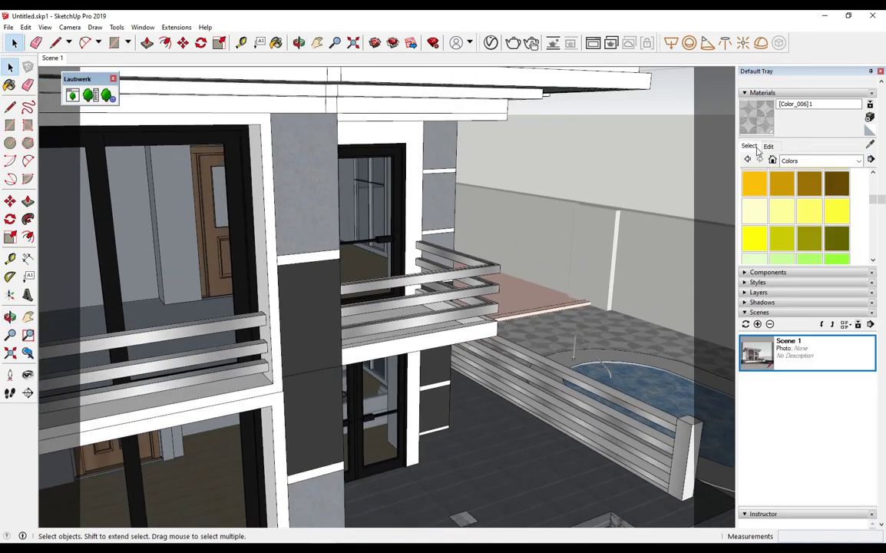
Sample the railing material and replace its V-Ray layer with a new V-Ray BRDF layer.
click(838, 184)
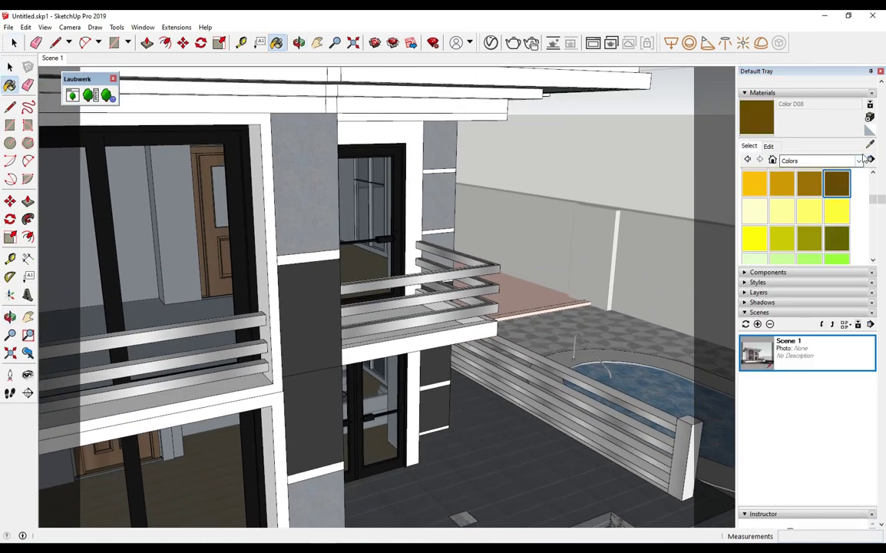
alt+click(462, 291)
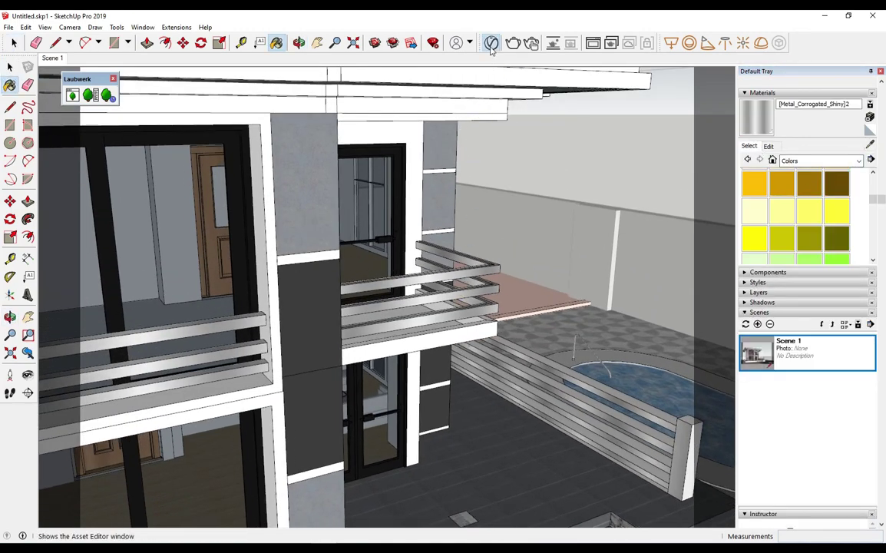
click(433, 42)
click(404, 299)
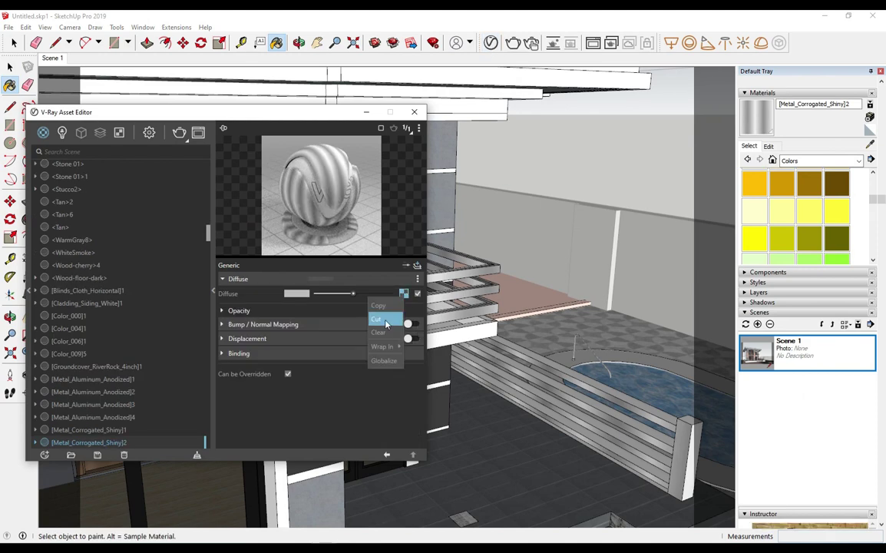
click(419, 280)
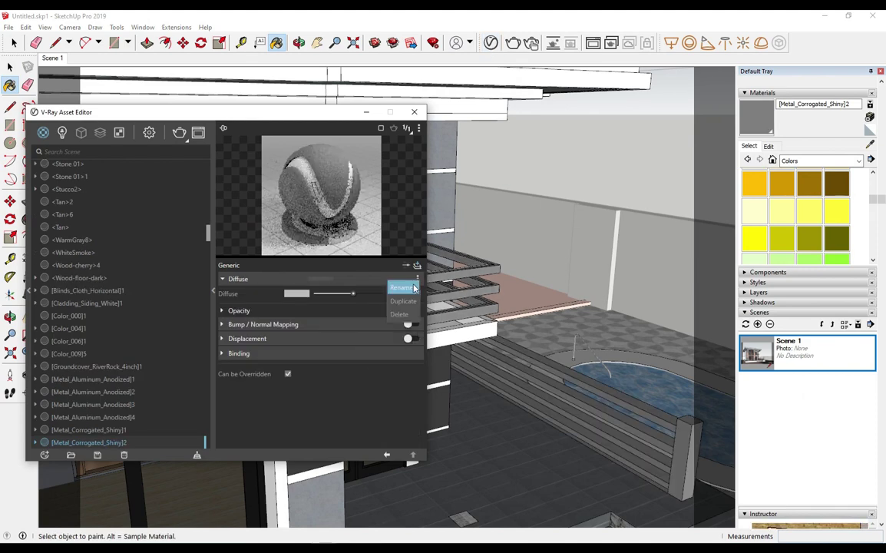
click(403, 311)
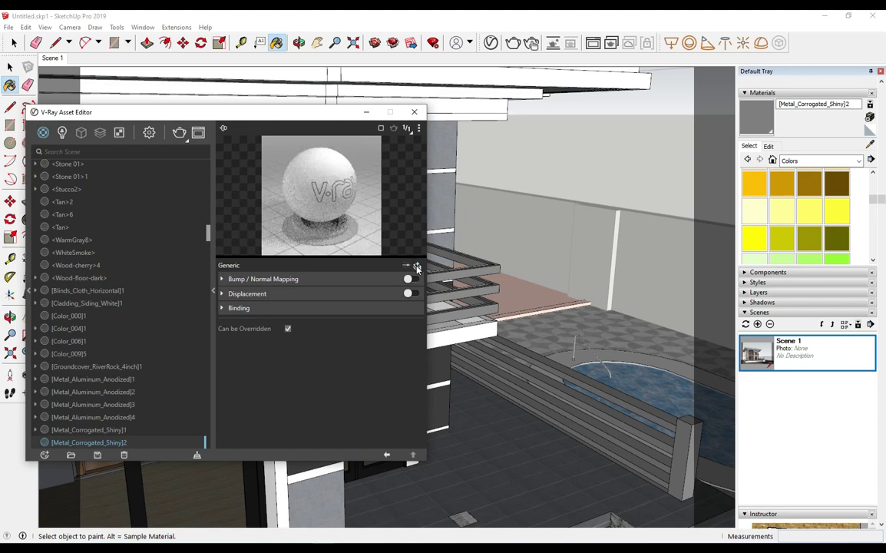
click(417, 265)
click(397, 273)
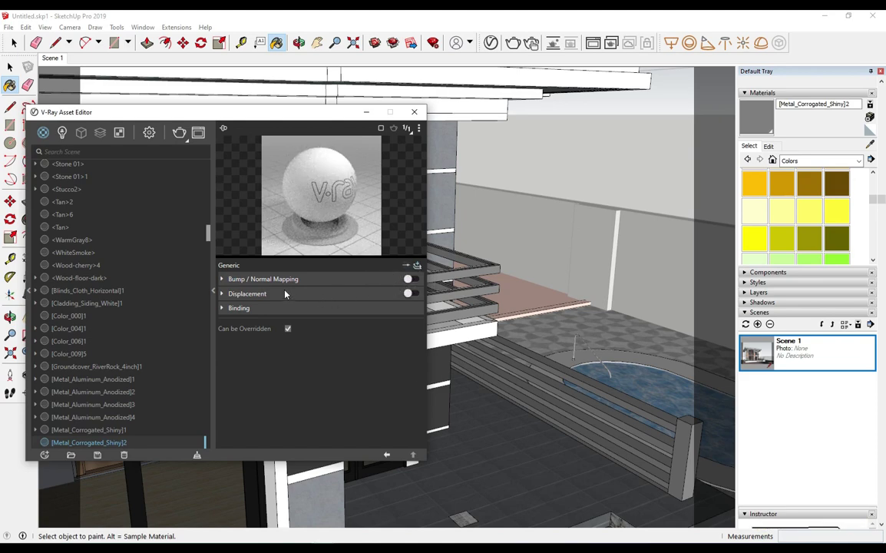
Make the railing diffuse near-black with reflection glossiness 0.85.
click(309, 308)
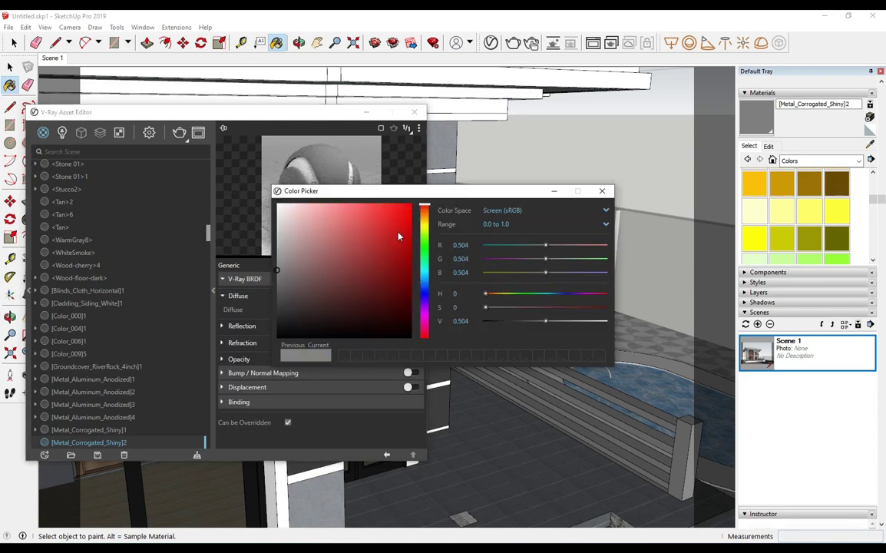
click(296, 317)
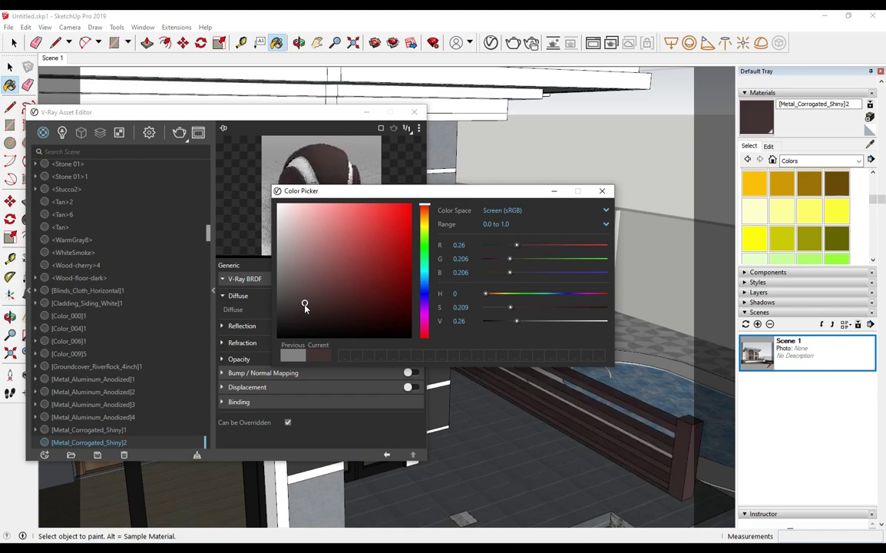
drag(292, 323, 287, 324)
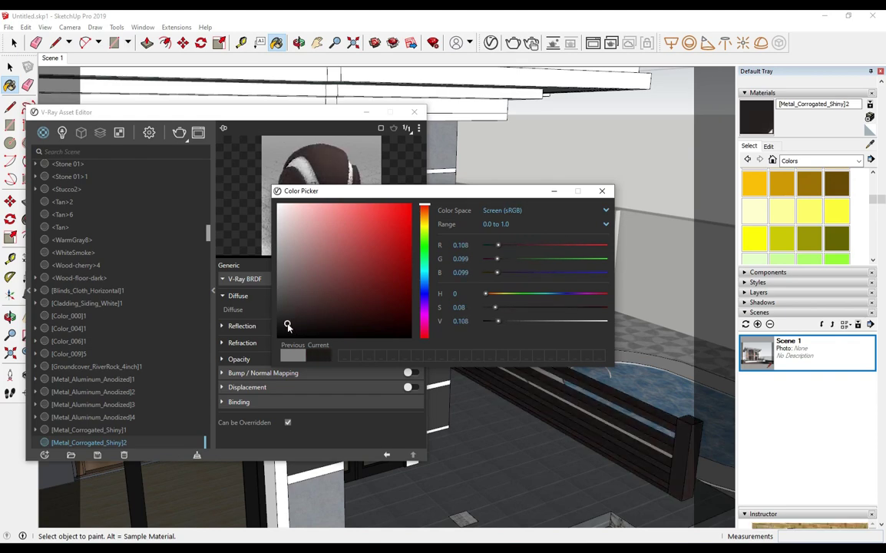
click(602, 191)
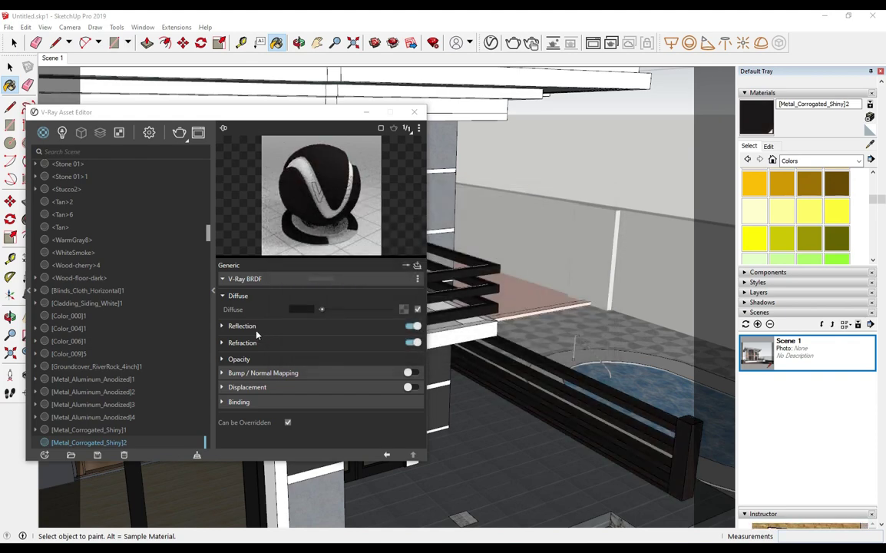
click(242, 325)
text(0.85)
key(Return)
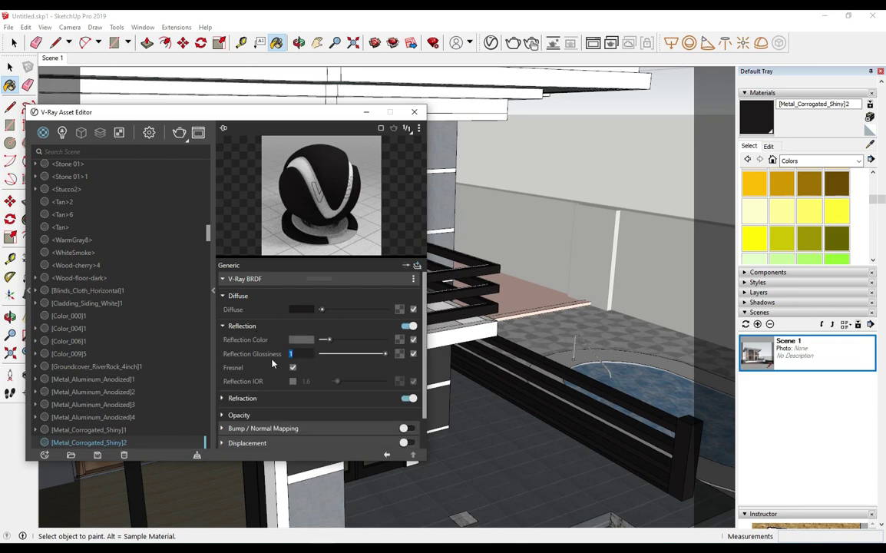
click(415, 112)
Orbit over the pool and courtyard and sample the pink ground material Color B01.
scroll(323, 253, down, 5)
middle_drag(330, 246, 125, 168)
mouse_move(402, 309)
middle_down()
mouse_move(339, 405)
mouse_move(316, 386)
mouse_move(355, 411)
mouse_move(351, 397)
middle_up()
click(842, 190)
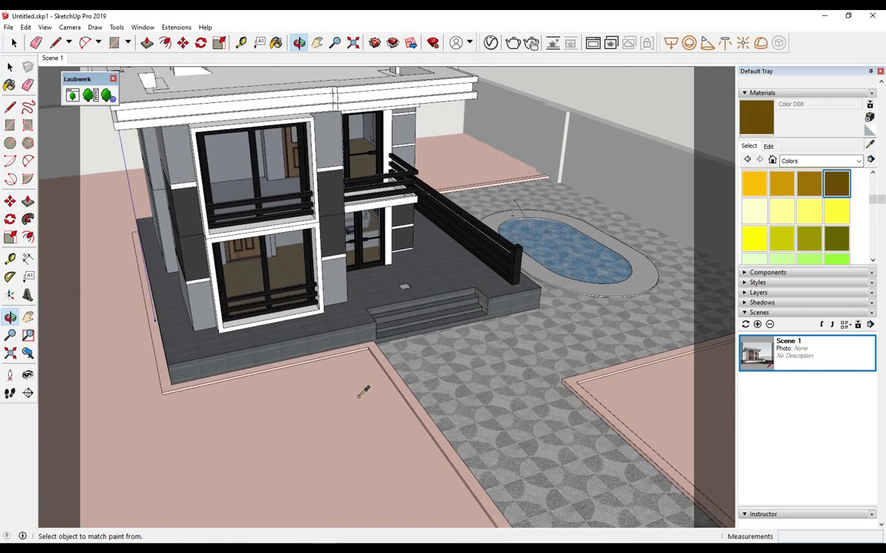
alt+click(328, 354)
Replace Color B01's layer with a fresh V-Ray BRDF using the grey stone tile bitmap as diffuse.
click(492, 44)
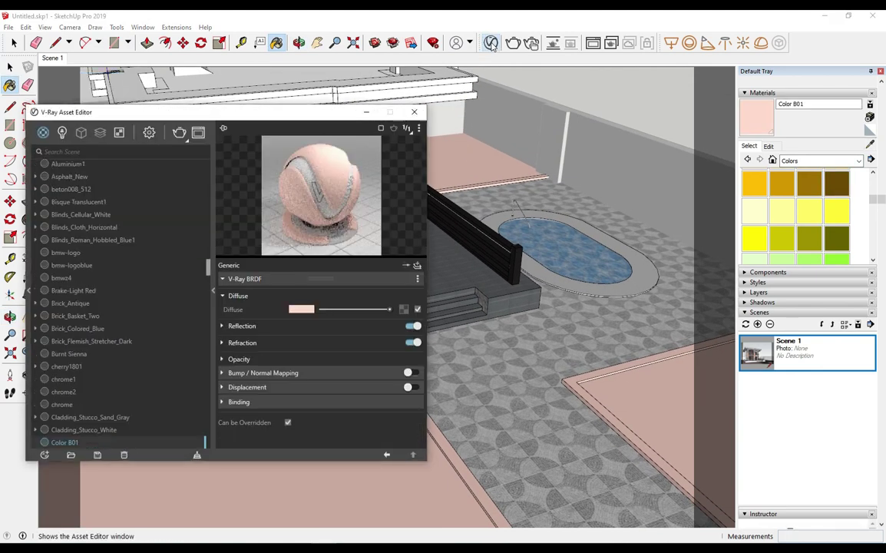
click(417, 278)
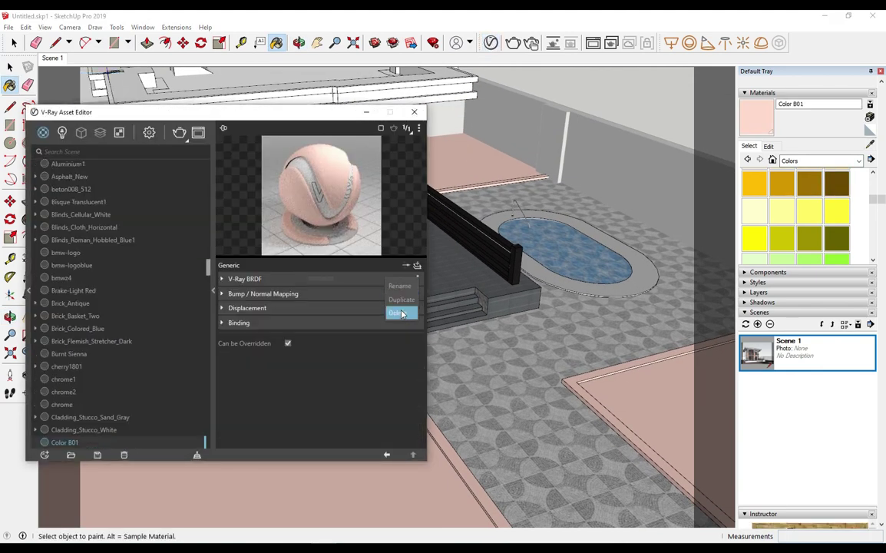
click(402, 313)
click(418, 266)
click(384, 274)
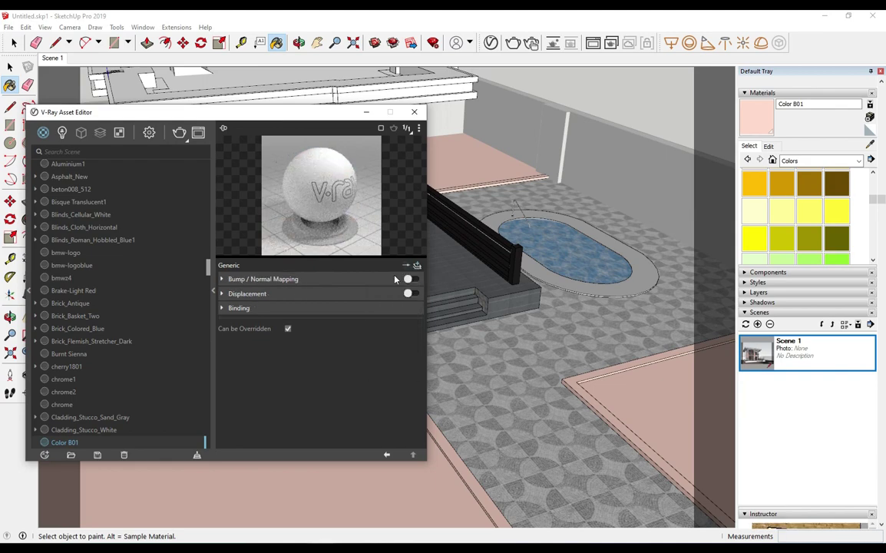
click(404, 309)
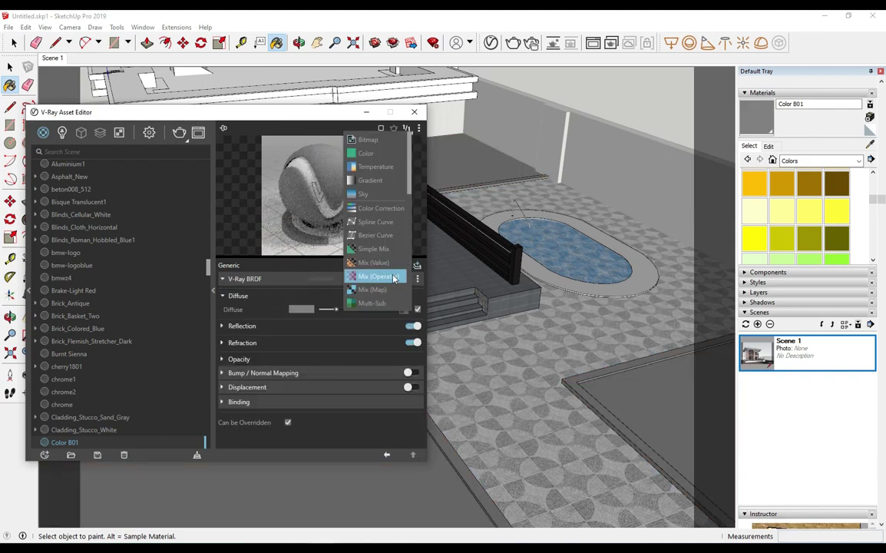
click(368, 141)
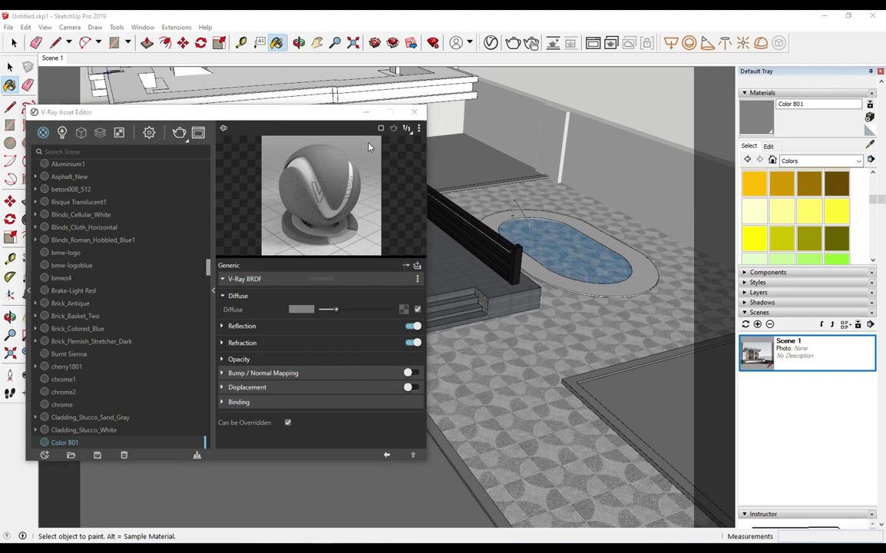
scroll(353, 223, down, 1)
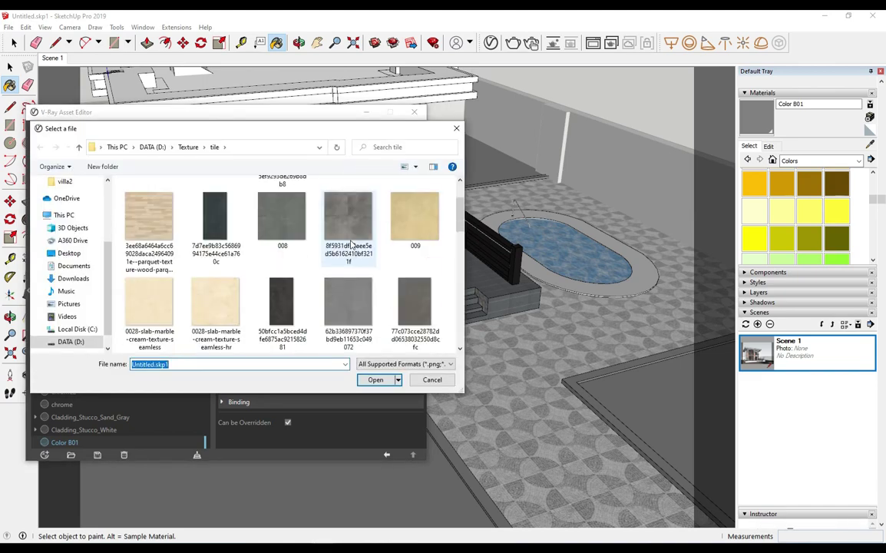
scroll(352, 245, down, 1)
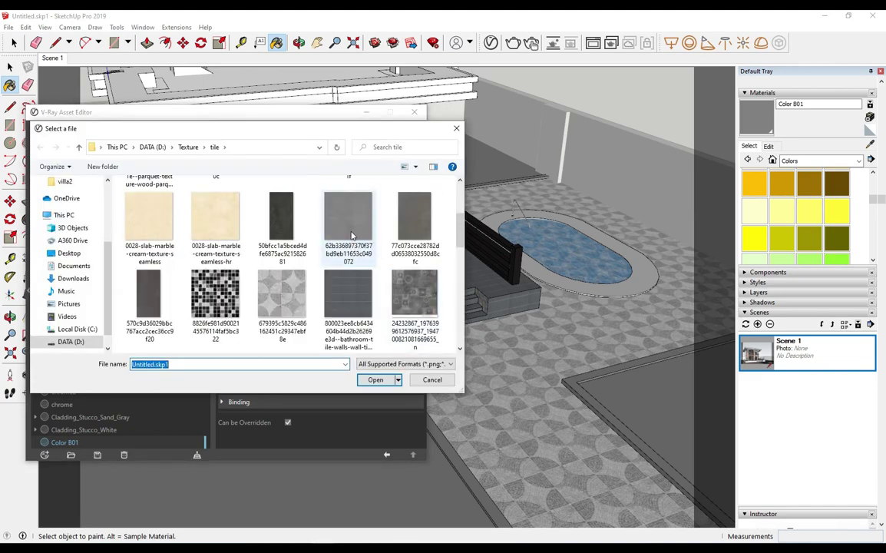
double_click(355, 225)
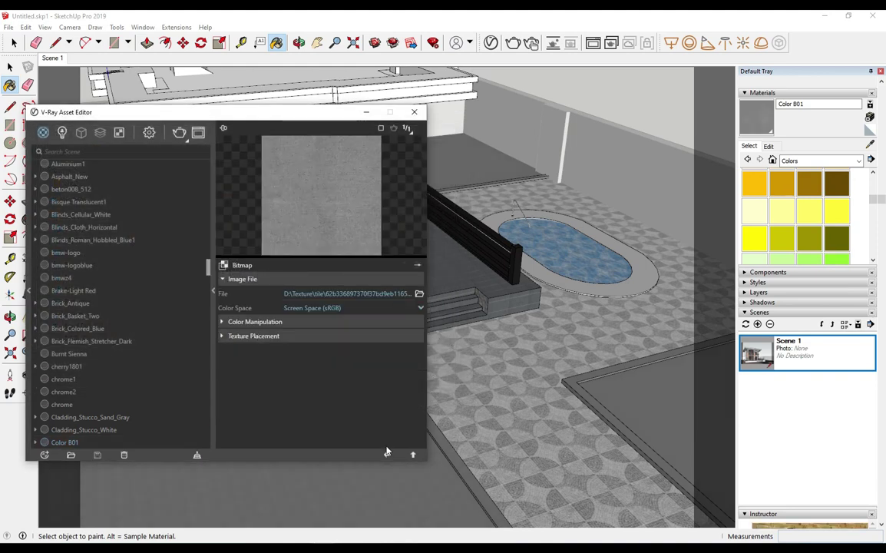
click(387, 455)
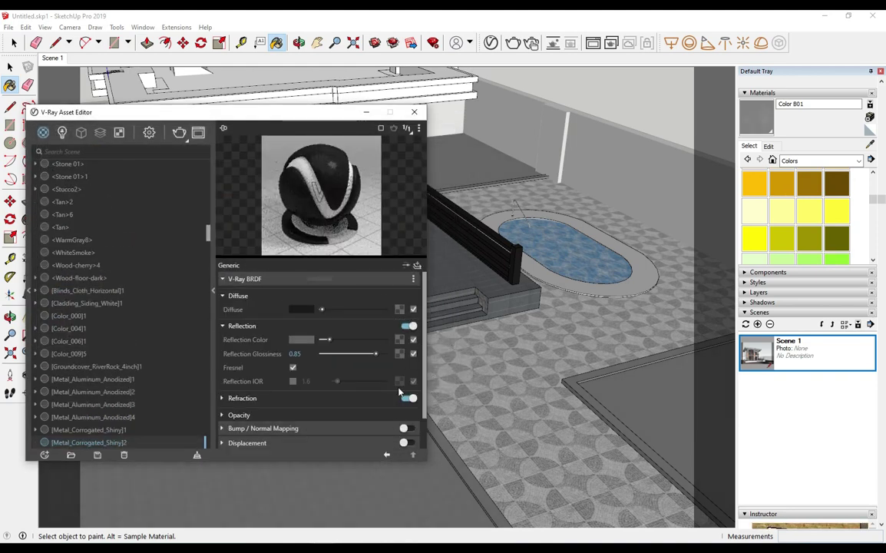
Set the material's texture width to 800 mm.
click(516, 259)
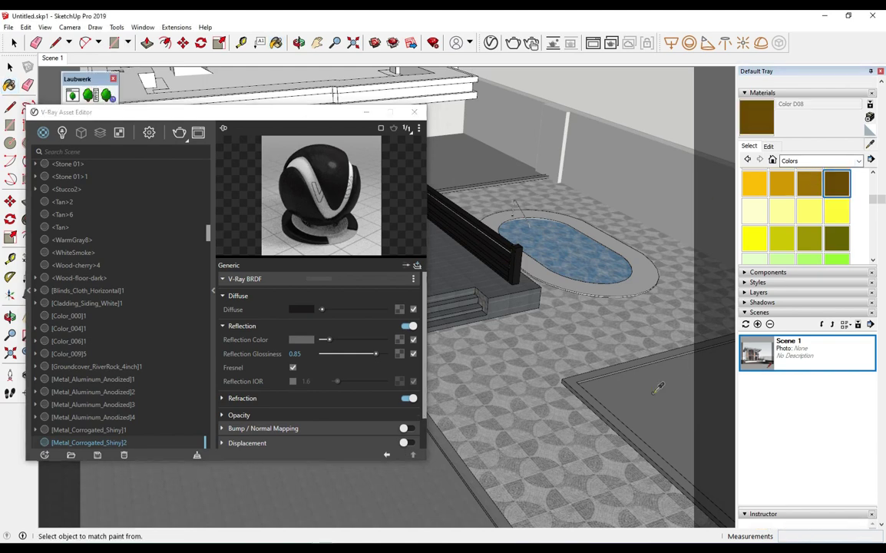
click(770, 147)
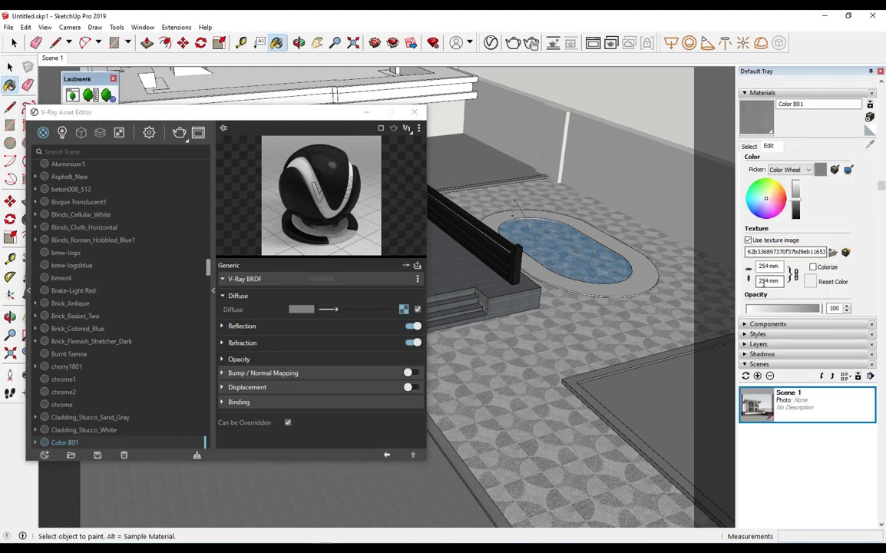
drag(781, 264, 732, 259)
text(00)
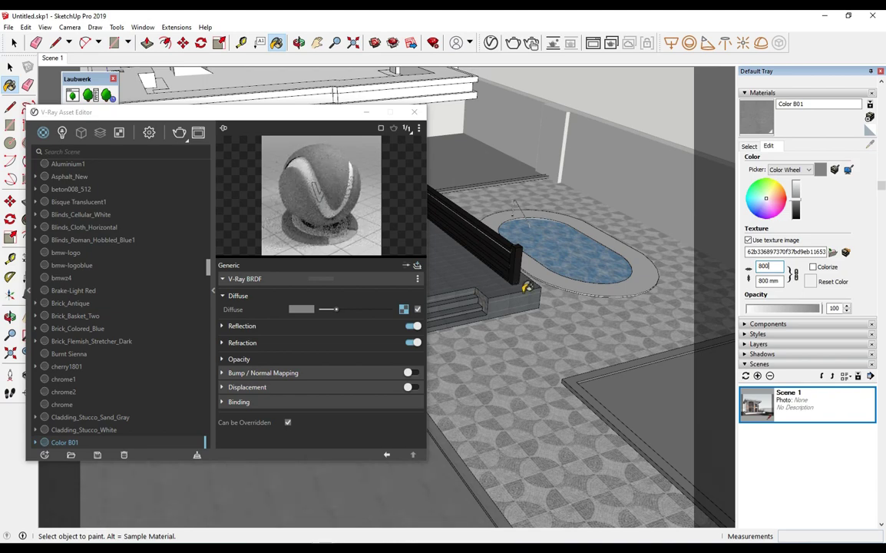
key(Return)
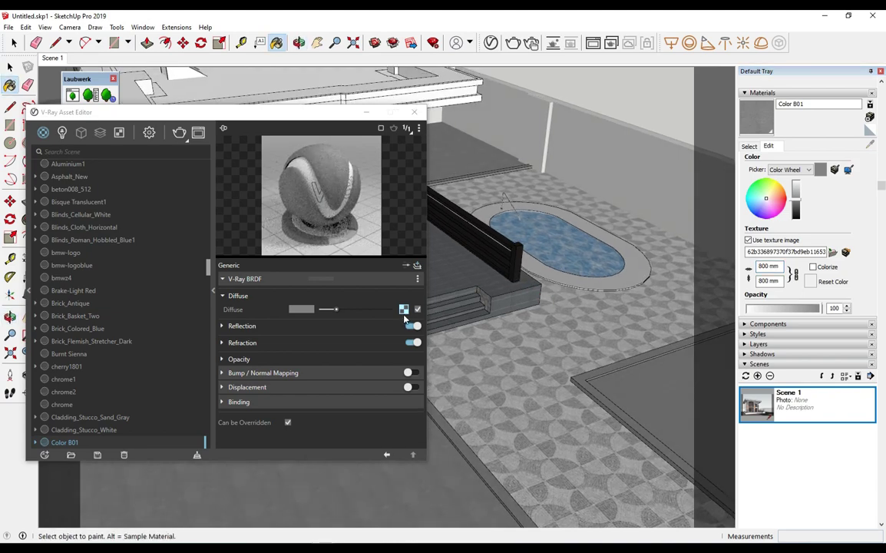
Enable bump mapping and paste the copied diffuse texture as the bump map.
right_click(405, 310)
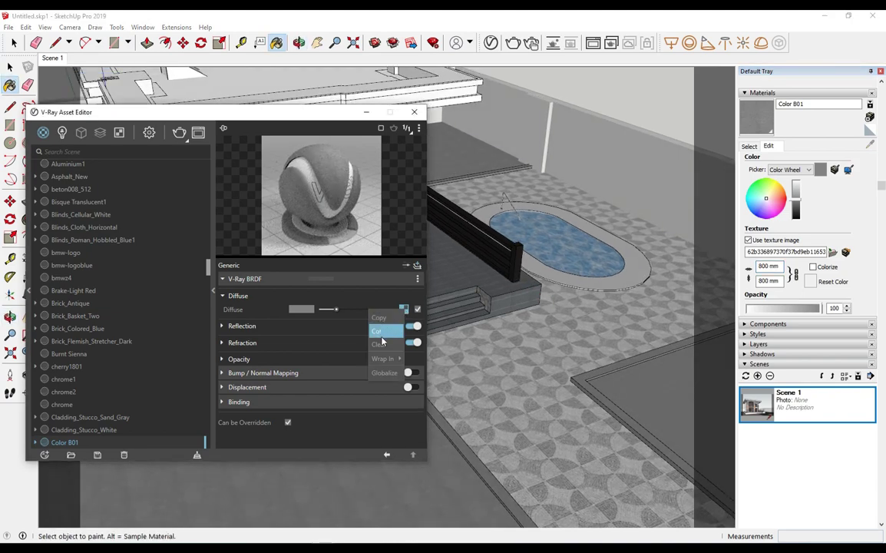
click(380, 319)
click(255, 281)
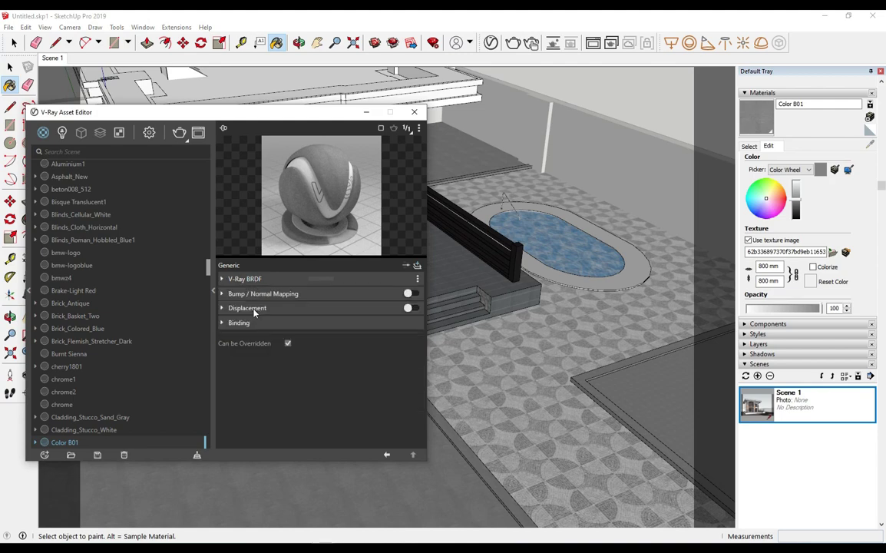
click(259, 294)
click(410, 293)
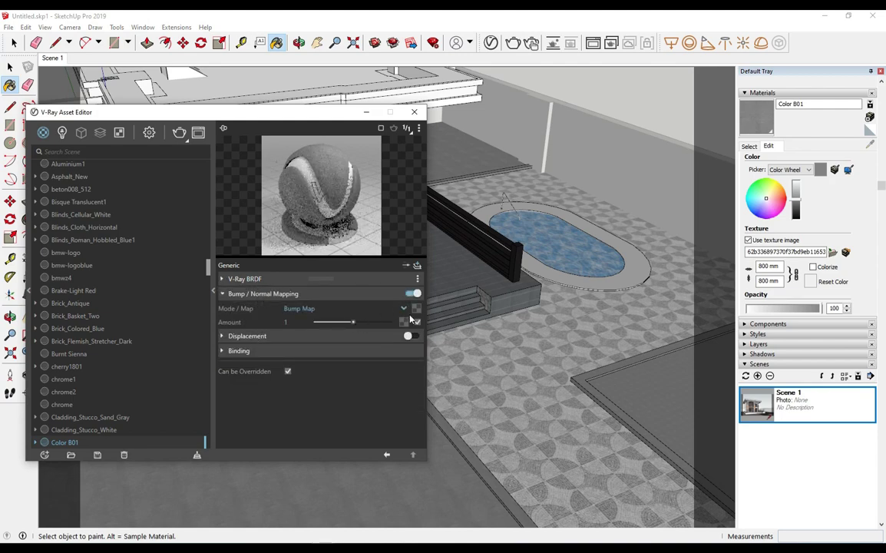
right_click(415, 321)
click(388, 330)
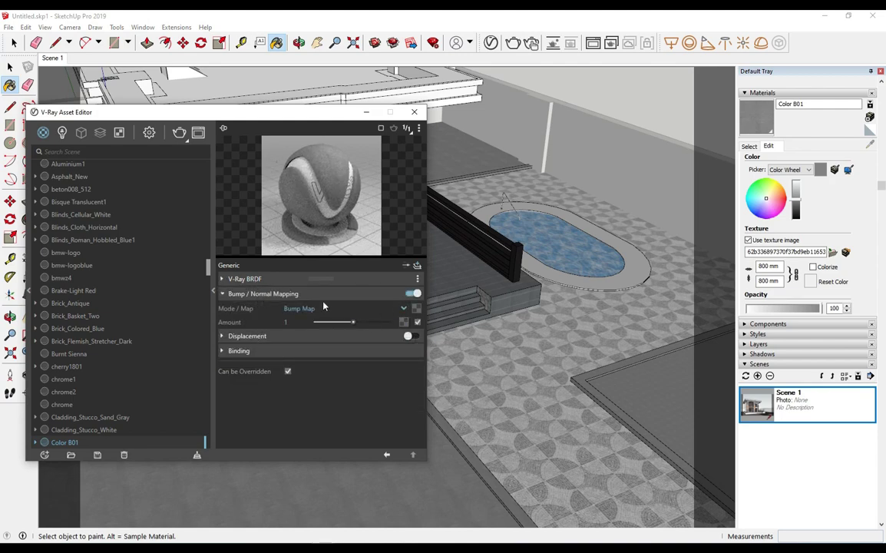
Scale the texture to 8000 mm.
click(775, 266)
text(80)
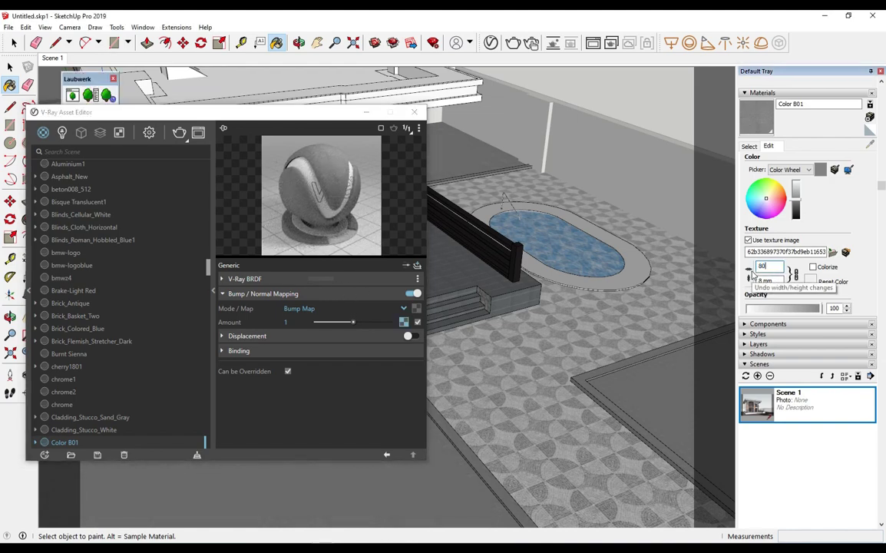
key(Return)
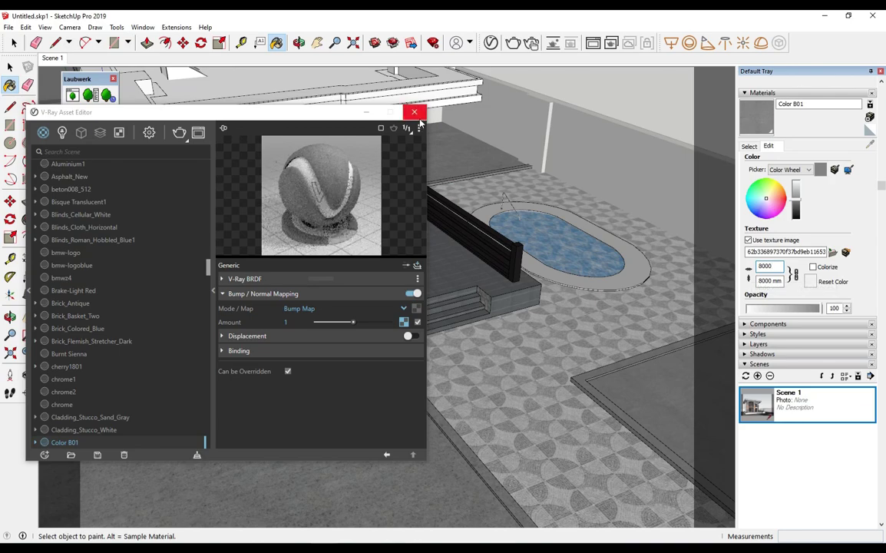
click(414, 111)
key(space)
scroll(478, 329, down, 3)
Paint the ground face beside the house with dark red Color B07 from the Colors library.
click(341, 350)
right_click(341, 350)
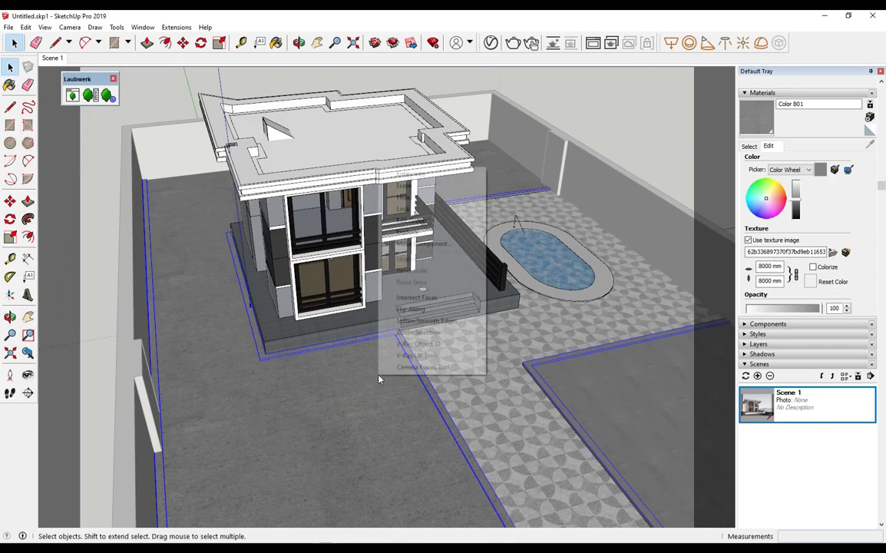
scroll(340, 349, up, 2)
click(374, 387)
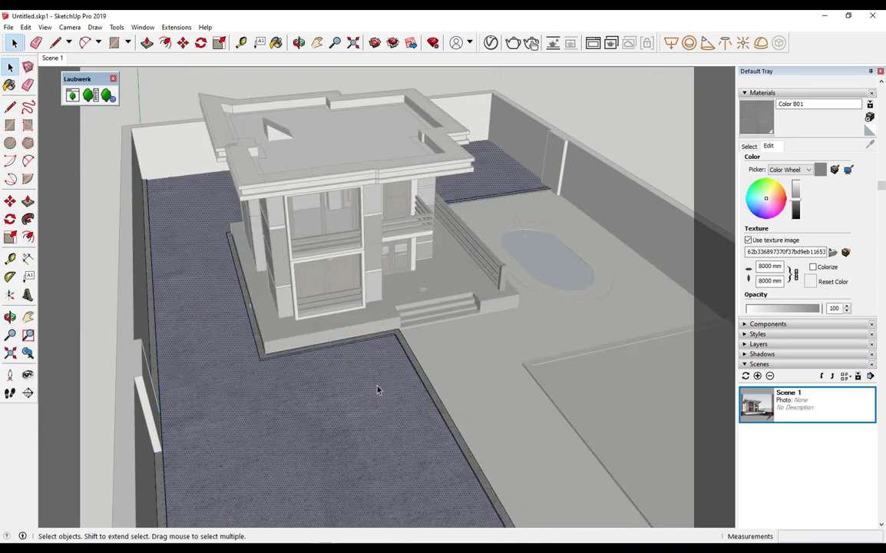
click(749, 146)
scroll(799, 192, up, 2)
scroll(804, 198, up, 2)
click(806, 204)
click(413, 398)
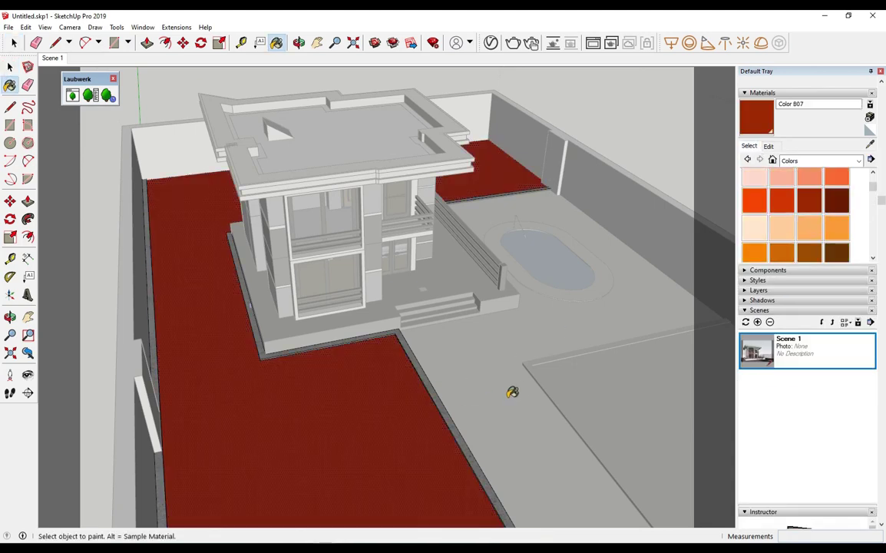
Paint the lower-right floor face with Color B07 as well.
key(space)
scroll(597, 384, down, 2)
scroll(591, 380, down, 1)
scroll(587, 386, up, 3)
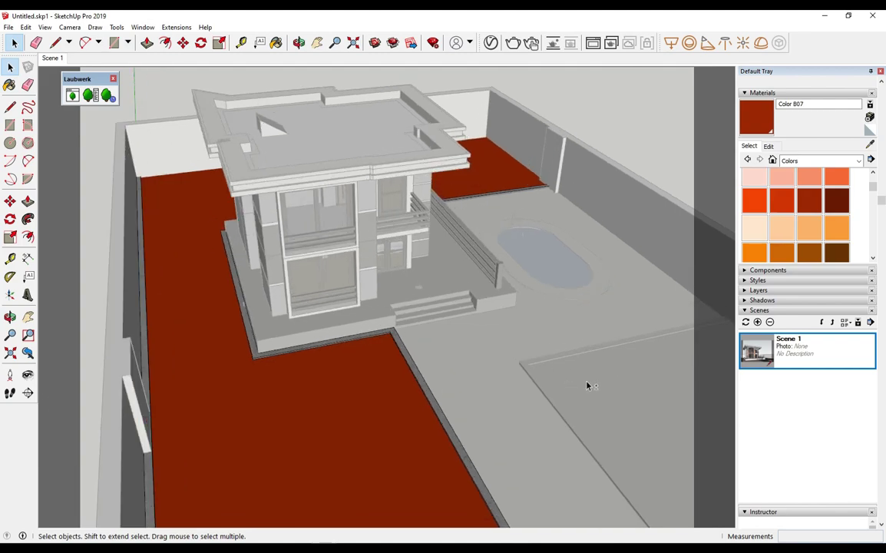
scroll(518, 381, down, 2)
scroll(539, 393, up, 1)
scroll(647, 184, up, 2)
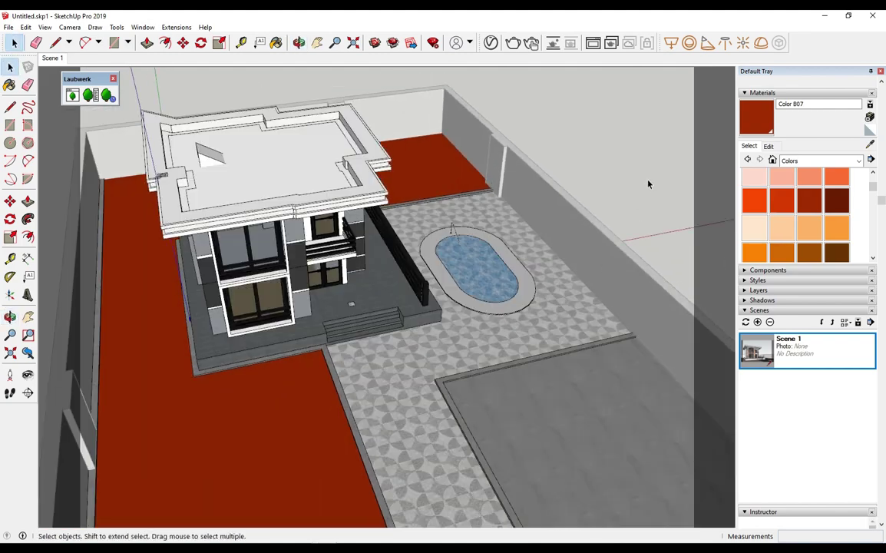
click(560, 371)
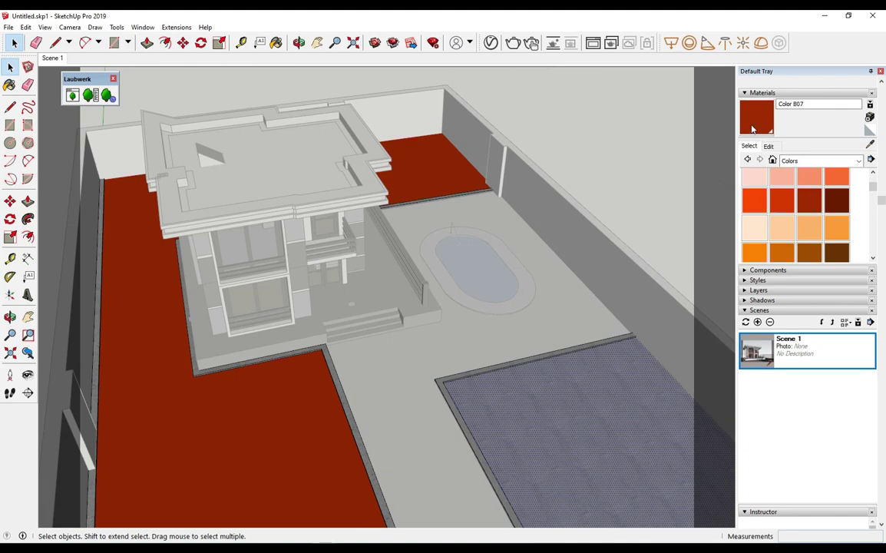
click(752, 129)
click(568, 380)
Sample Color B07 from the ground and open its V-Ray material settings.
key(space)
scroll(540, 237, up, 2)
click(434, 42)
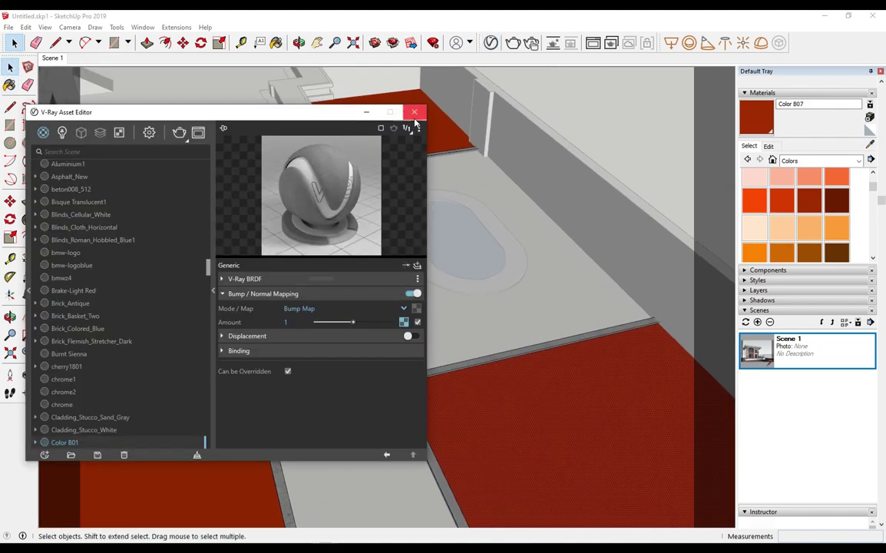
click(416, 114)
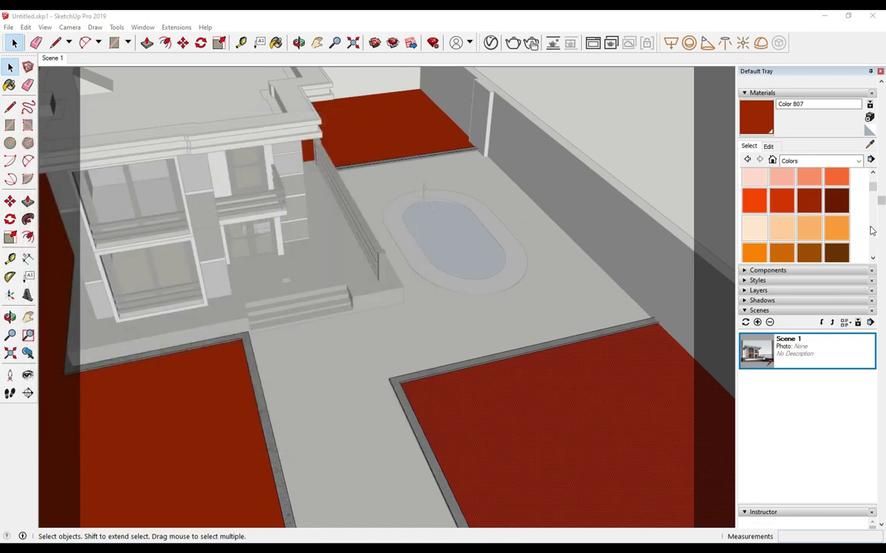
click(837, 227)
alt+click(599, 370)
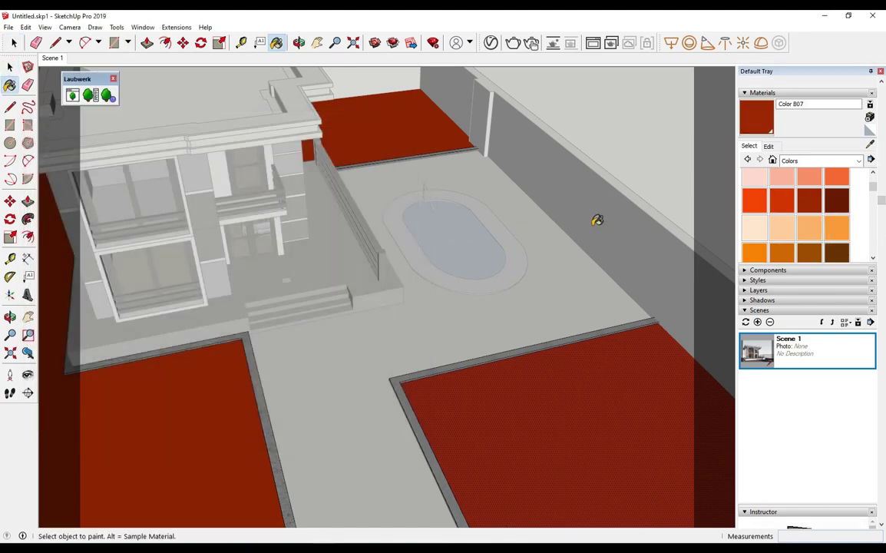
click(434, 42)
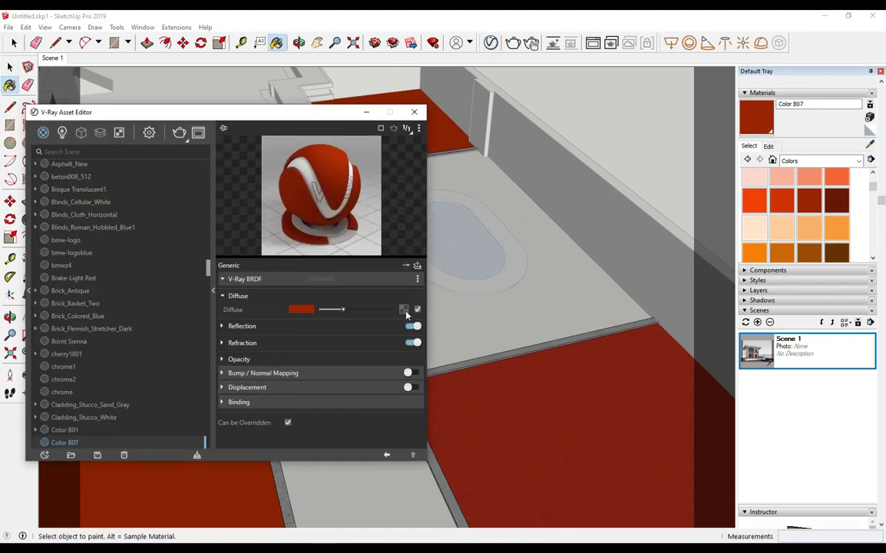
Re-sample Color B07 from the ground, clear its diffuse map, and assign a Multi-Sub texture.
click(404, 308)
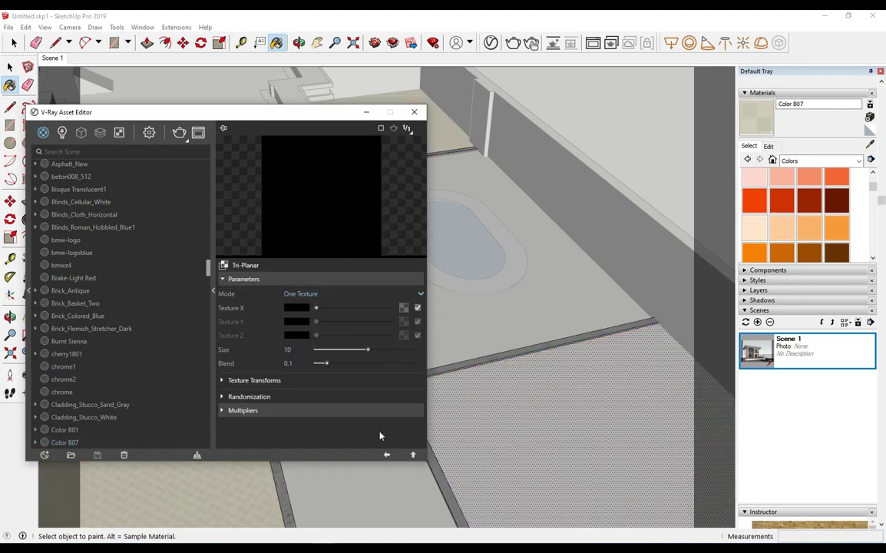
click(386, 454)
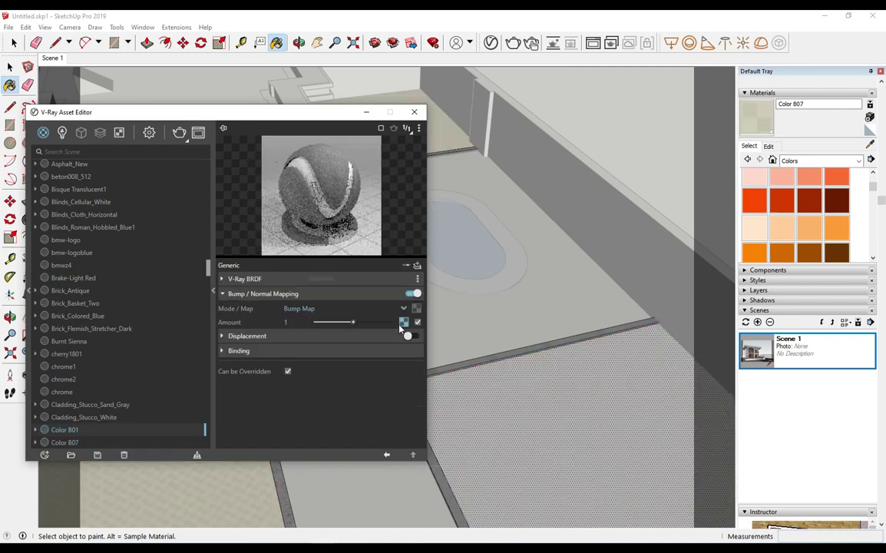
click(388, 293)
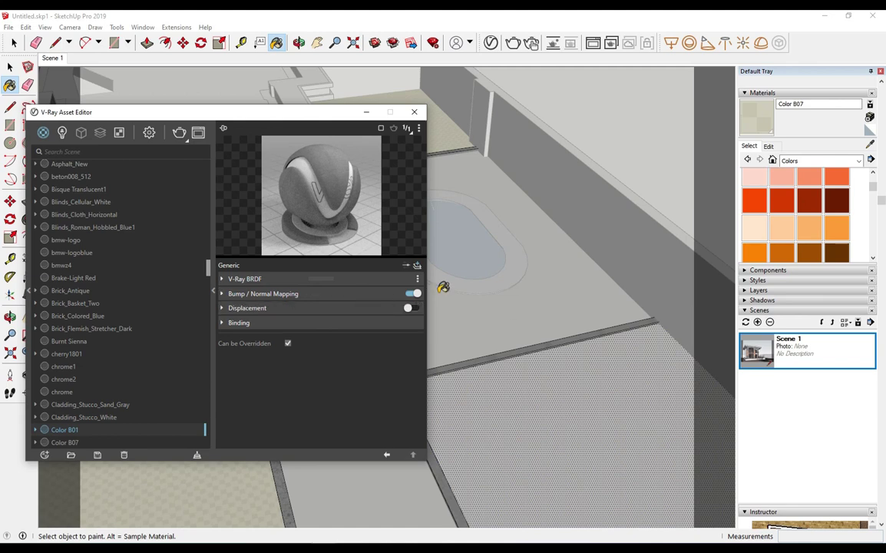
click(837, 176)
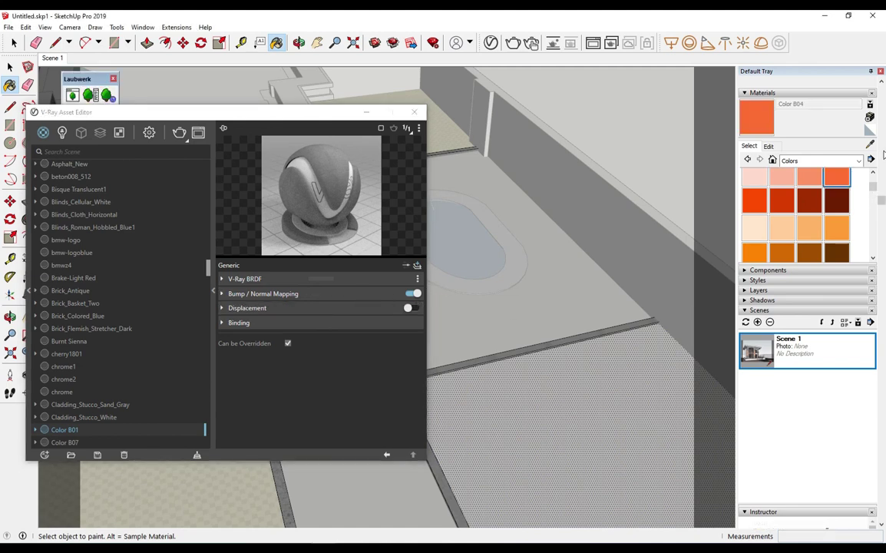
click(603, 376)
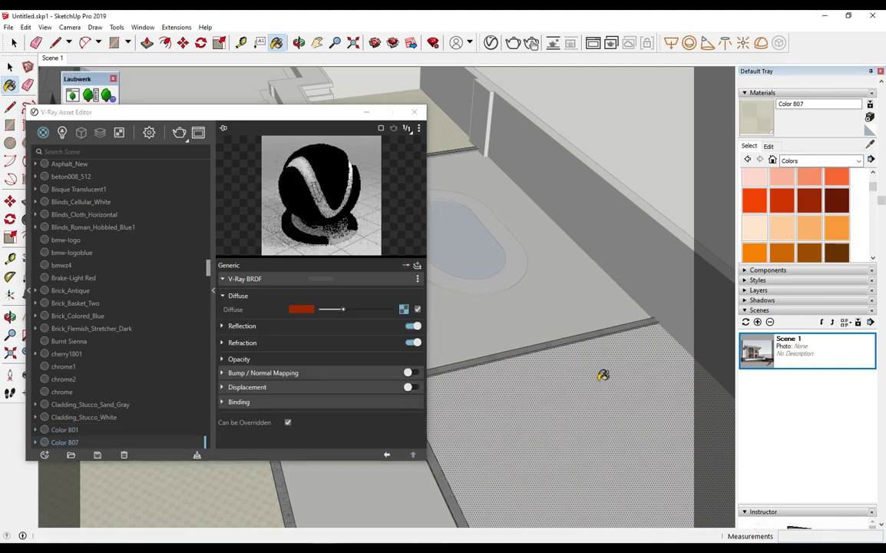
right_click(404, 310)
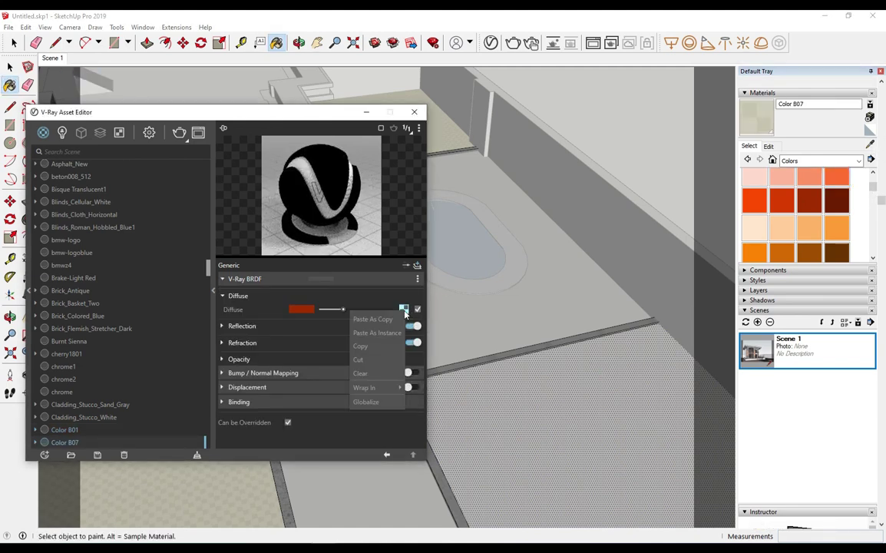
click(363, 379)
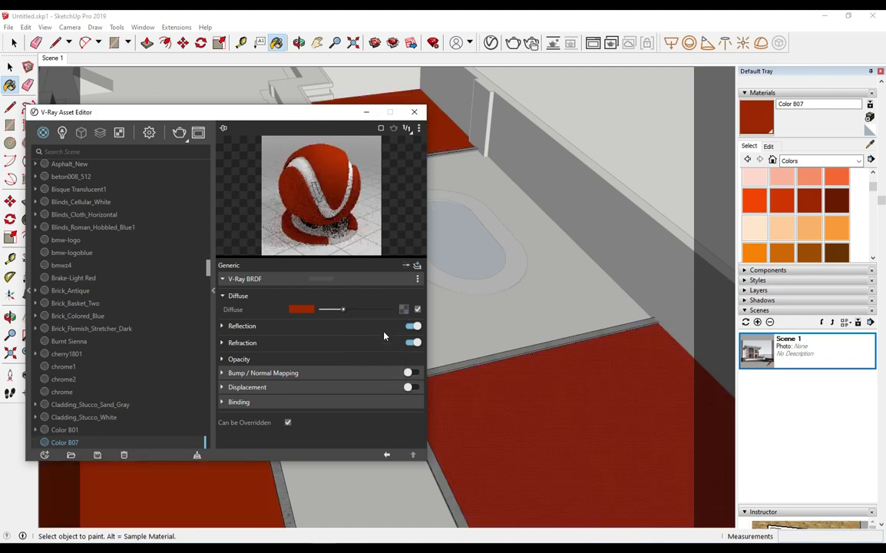
click(405, 309)
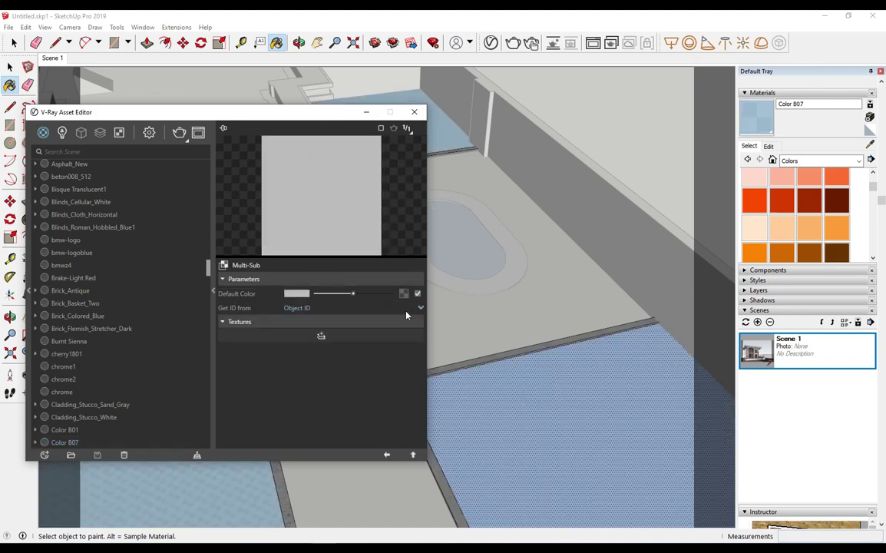
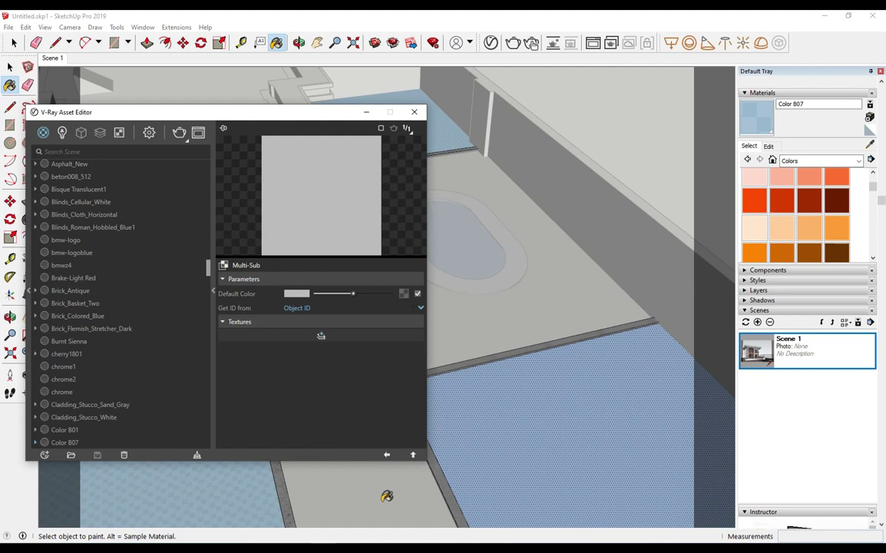
Clear the diffuse texture from Color B07 so the floors turn plain red.
click(296, 546)
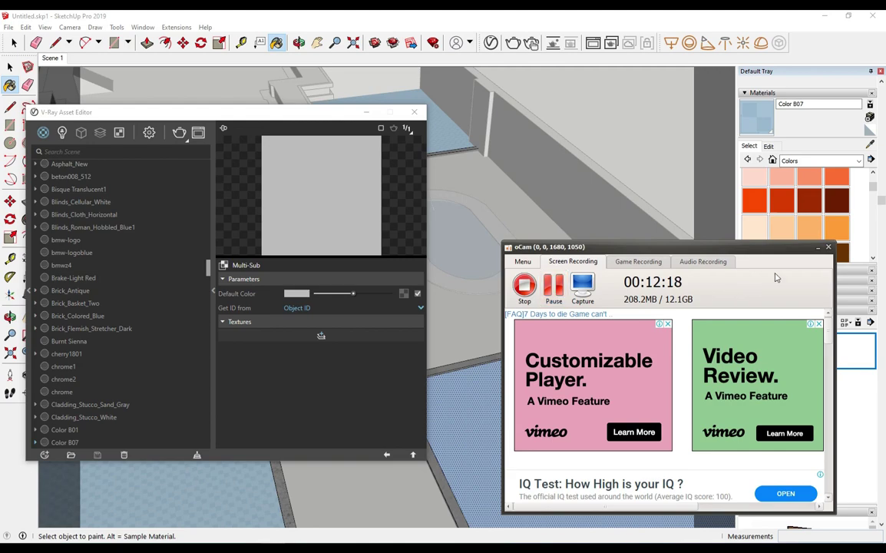
click(819, 248)
click(388, 457)
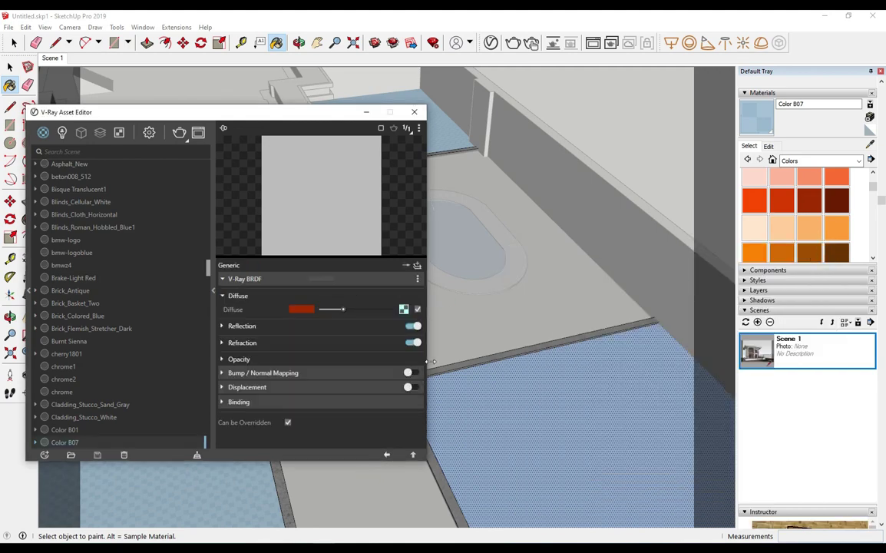
right_click(404, 308)
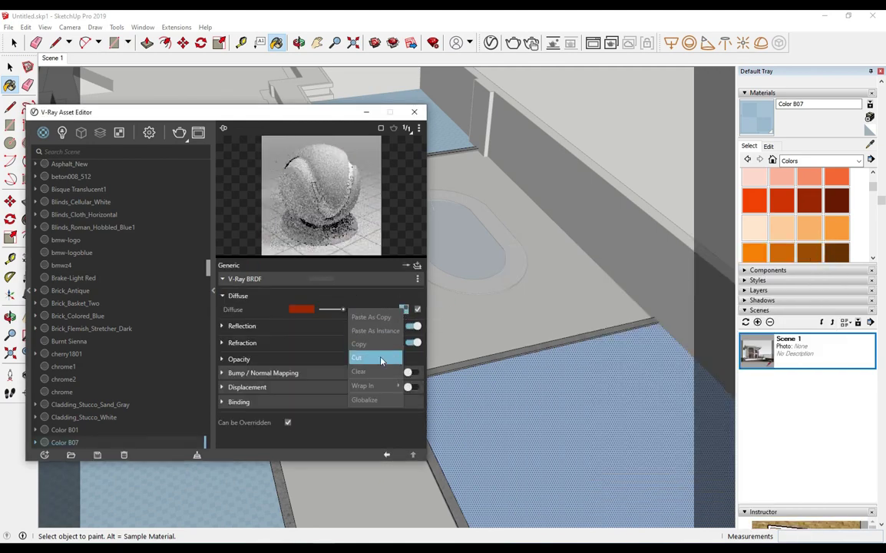
click(370, 374)
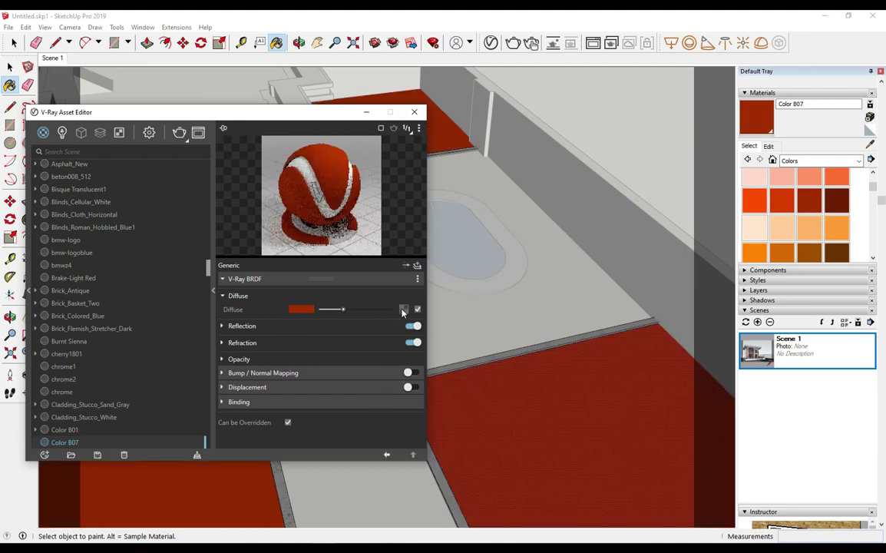
Choose a Bitmap texture for Color B07's diffuse slot to bring up the file picker.
click(404, 308)
click(361, 139)
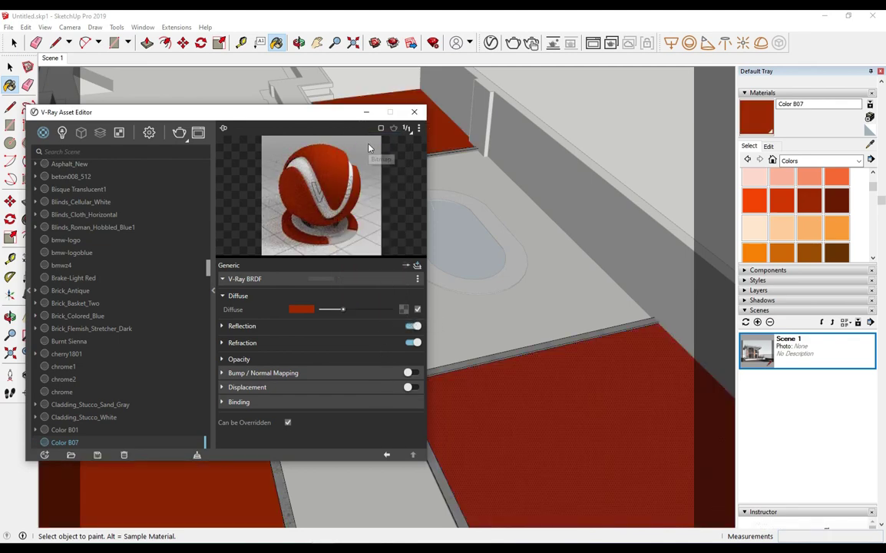
scroll(307, 215, down, 1)
scroll(268, 200, down, 2)
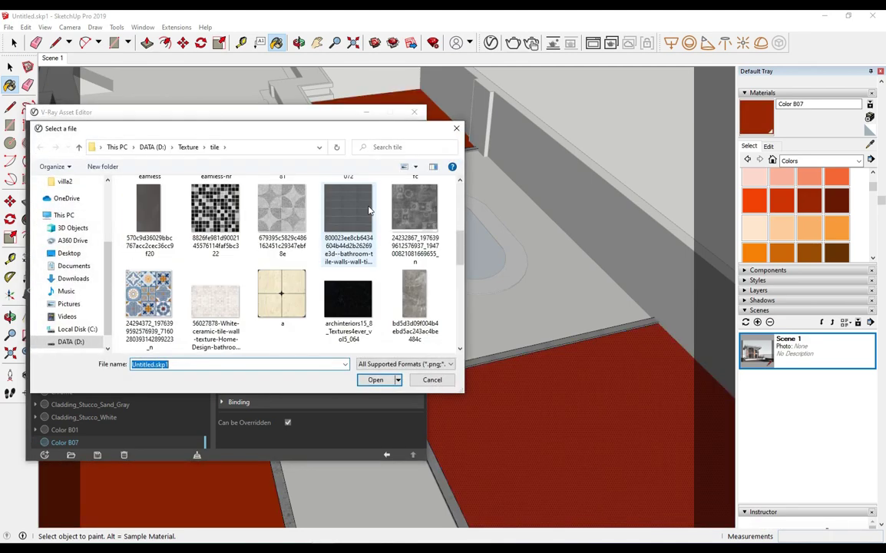
Browse the D:\Texture folders Stone n road, Other and Texture\Grass for a grass image.
scroll(217, 172, up, 1)
click(193, 148)
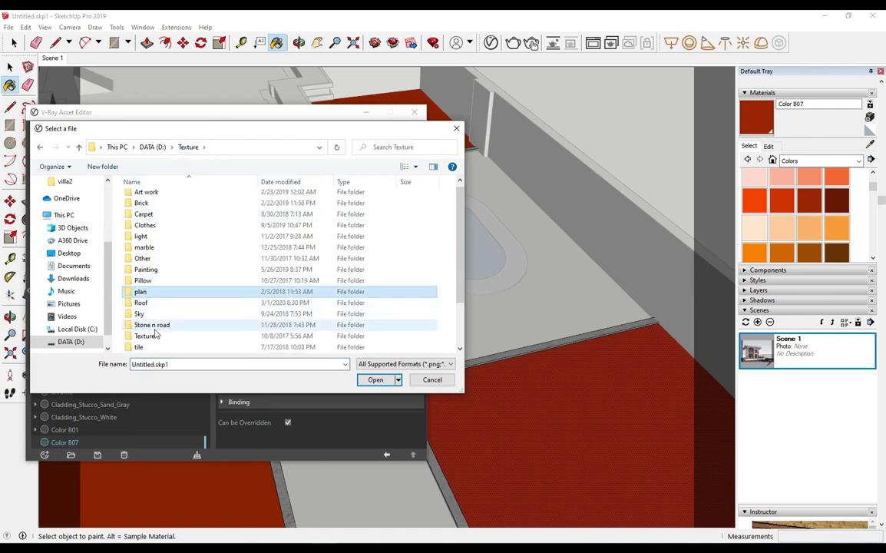
click(150, 325)
scroll(159, 307, down, 2)
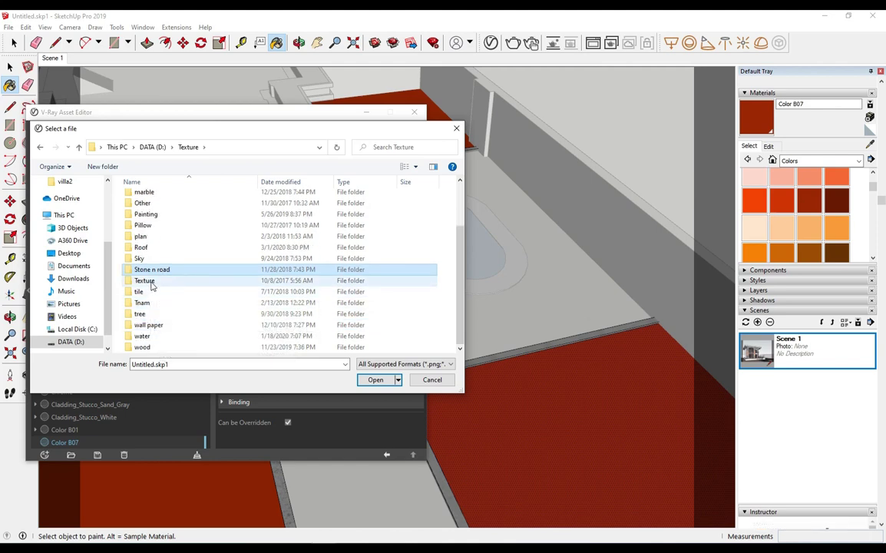
scroll(152, 285, up, 1)
scroll(152, 284, up, 1)
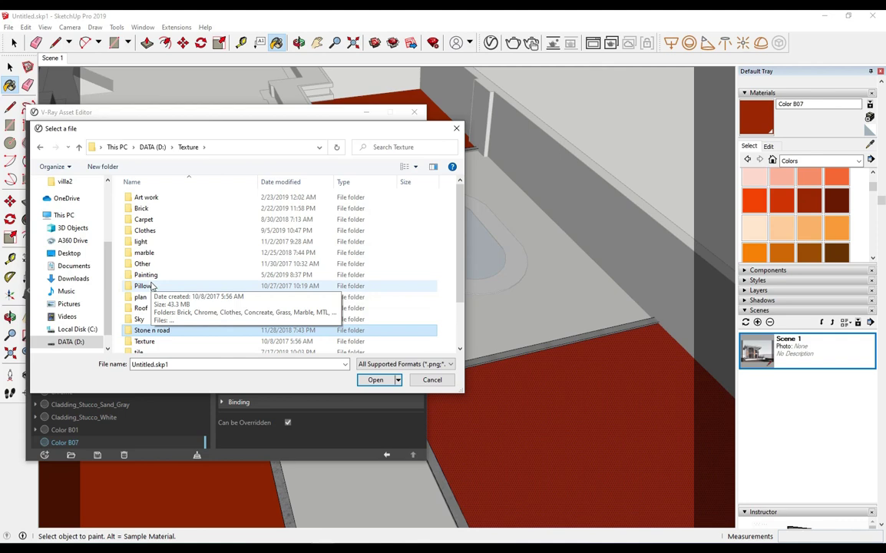
click(157, 263)
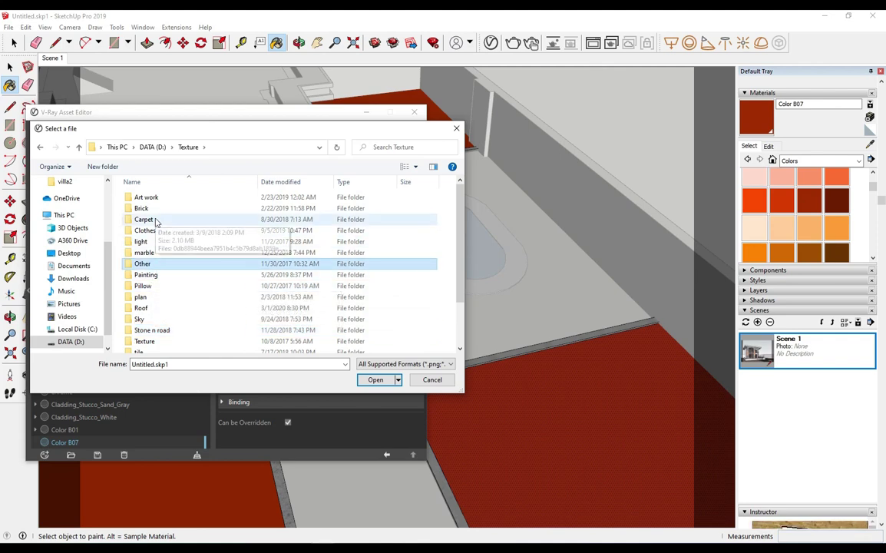
scroll(172, 222, down, 1)
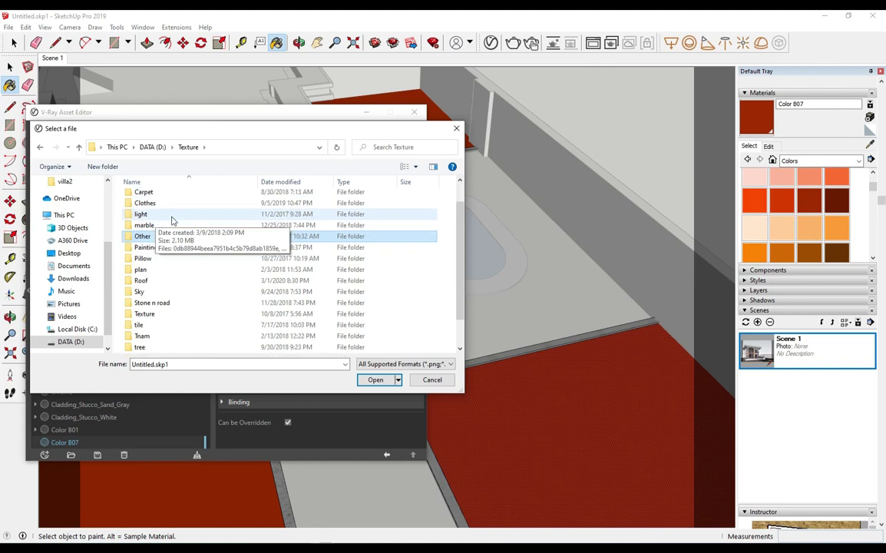
double_click(144, 313)
double_click(150, 244)
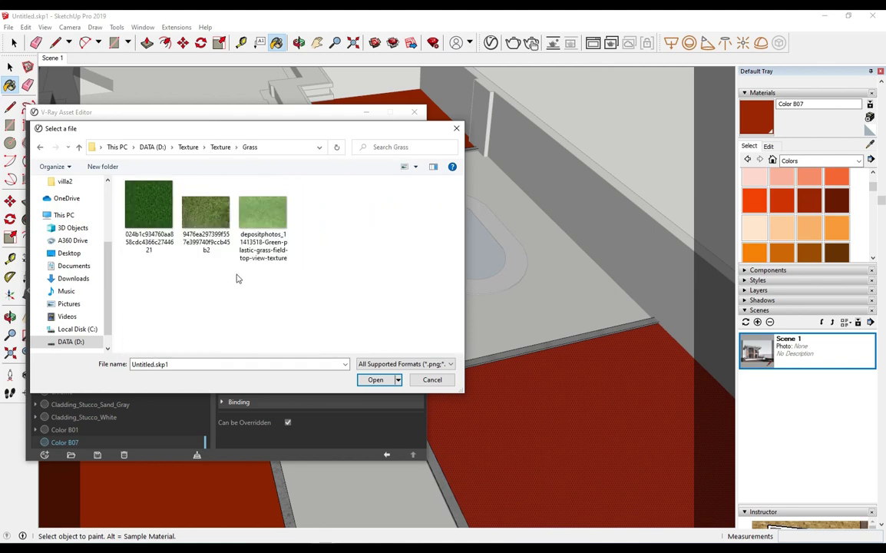
Go back up to the Texture folder and look through the Brick and Sky folders.
click(41, 148)
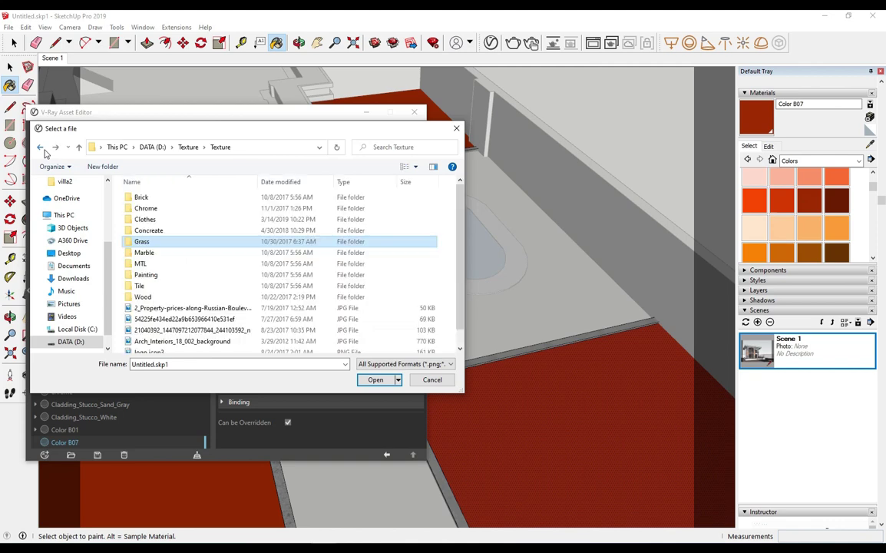
click(41, 147)
scroll(196, 292, down, 1)
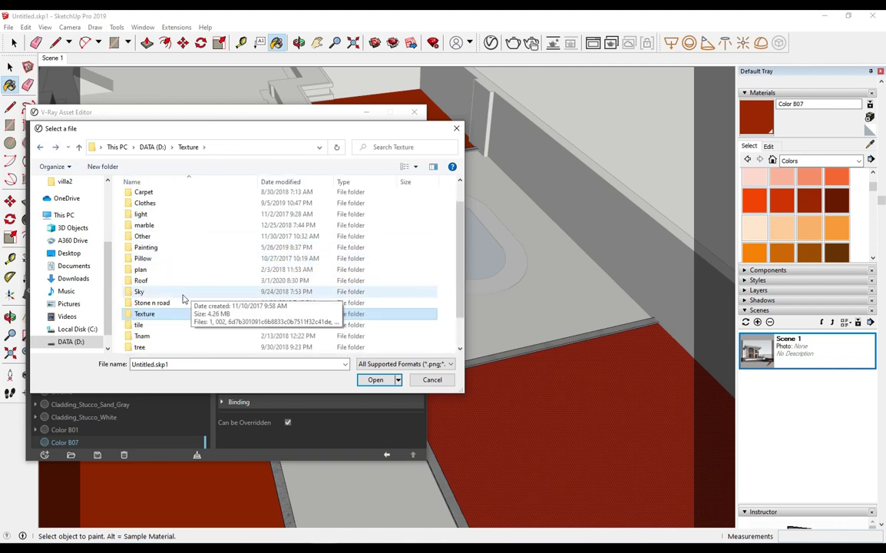
scroll(165, 314, down, 1)
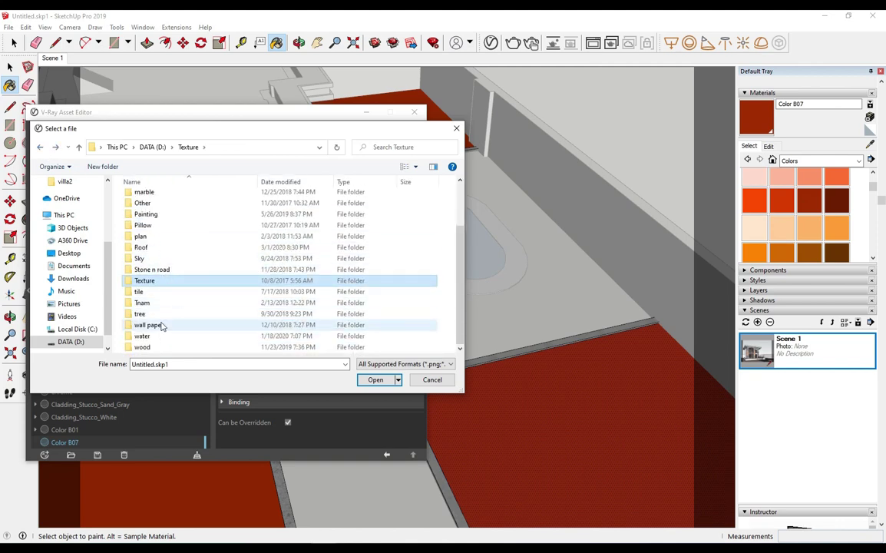
scroll(155, 307, up, 1)
scroll(158, 284, up, 1)
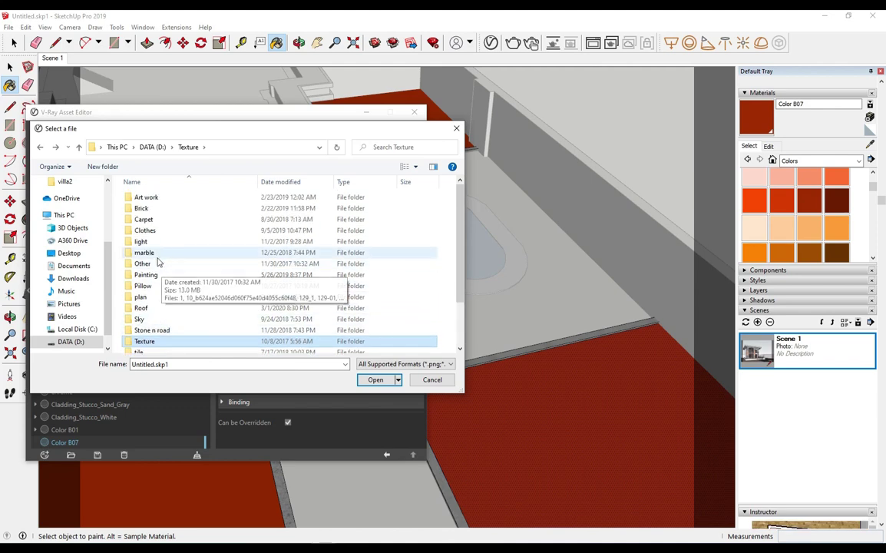
click(143, 212)
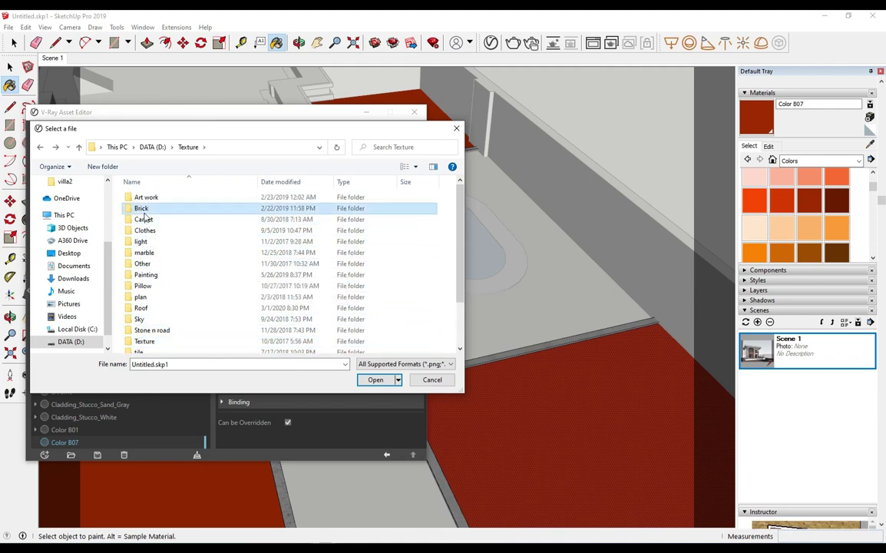
click(149, 319)
key(Return)
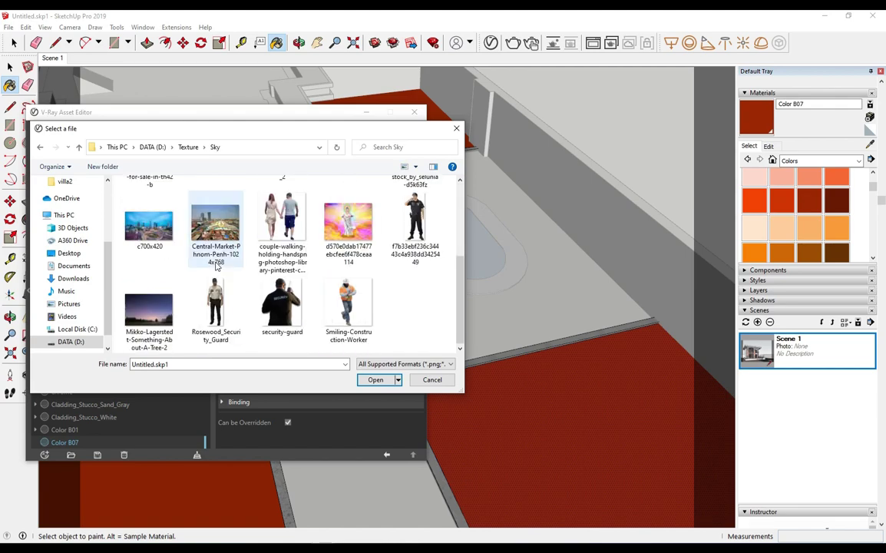
Load the Dead-Lawn-Care grass image from D:\Texture\tree as Color B07's diffuse bitmap.
click(39, 145)
click(154, 146)
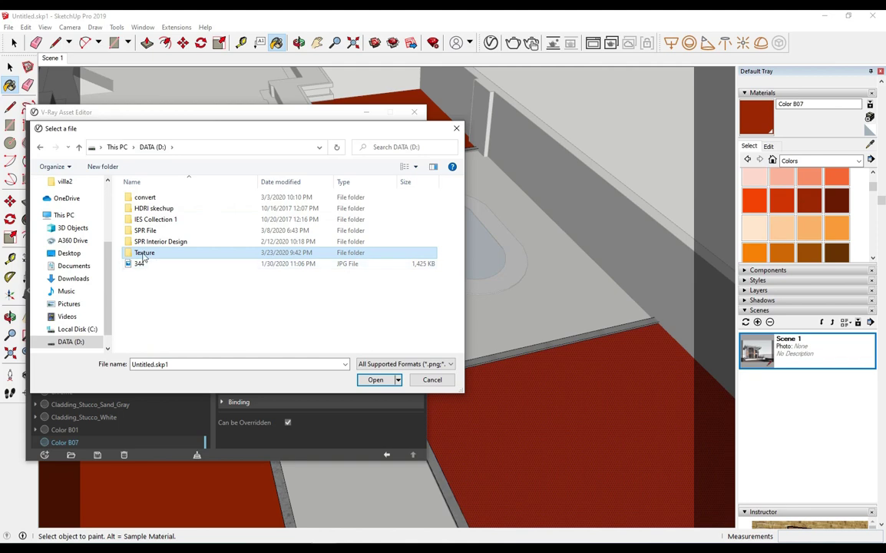
double_click(204, 253)
click(156, 233)
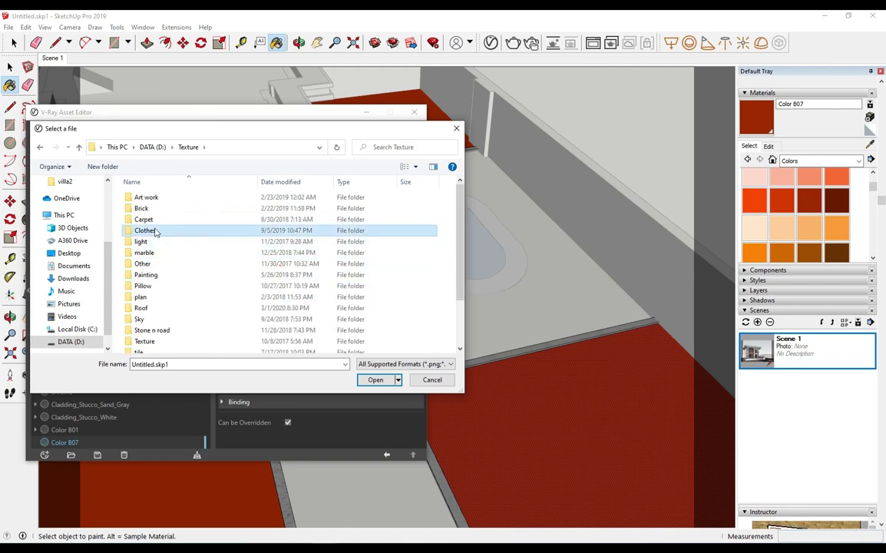
key(s)
key(s)
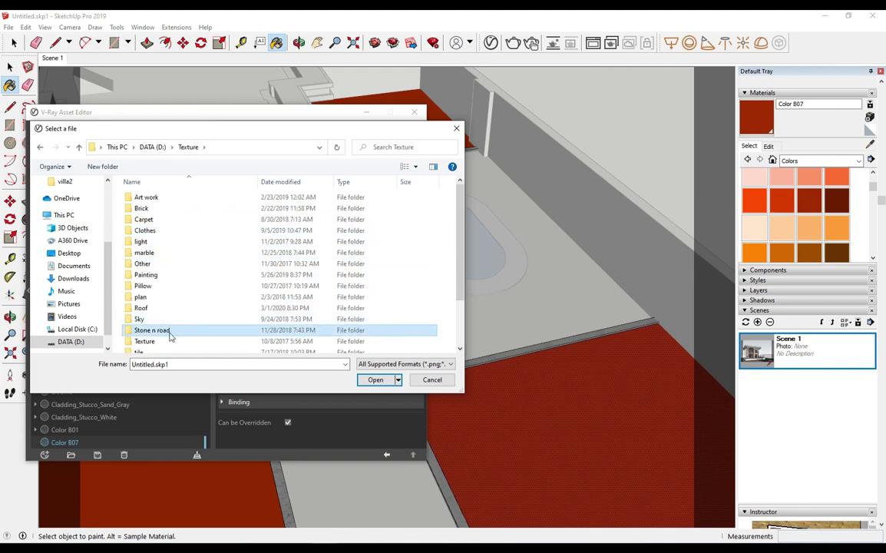
scroll(165, 340, down, 2)
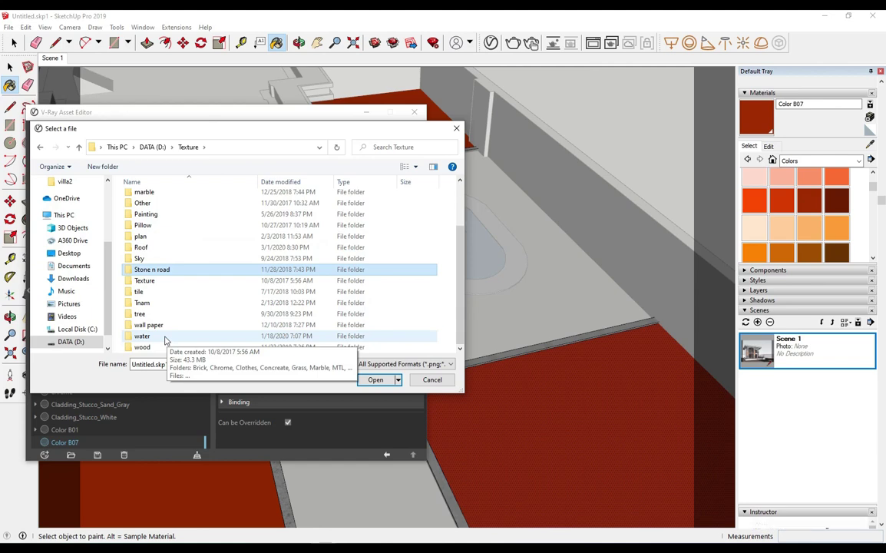
double_click(141, 314)
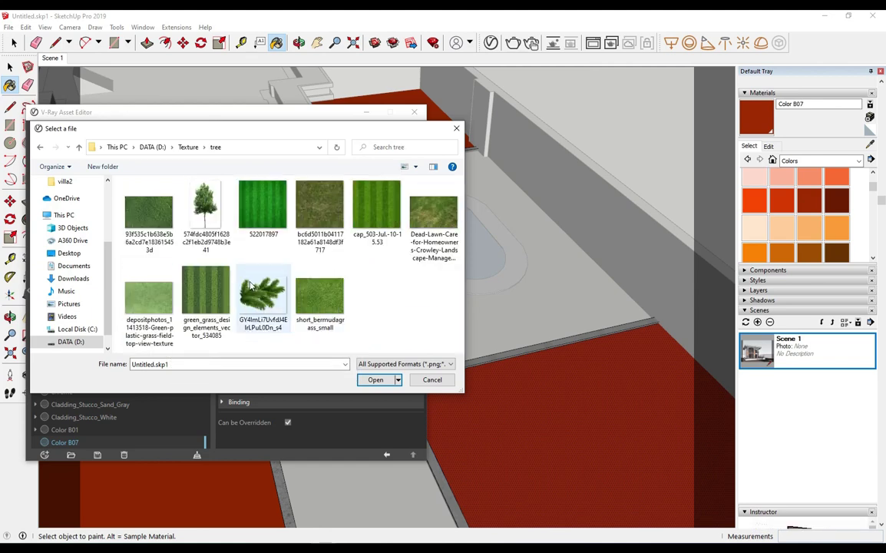
click(335, 230)
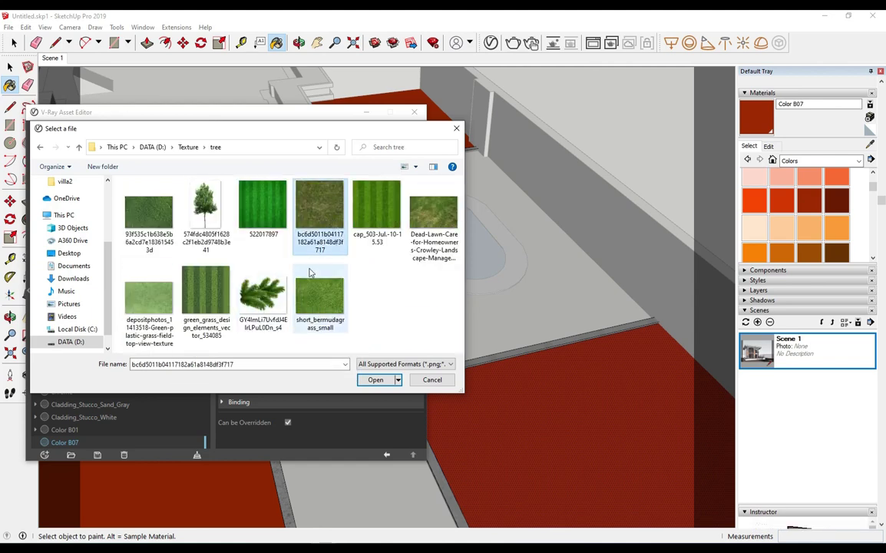
click(445, 216)
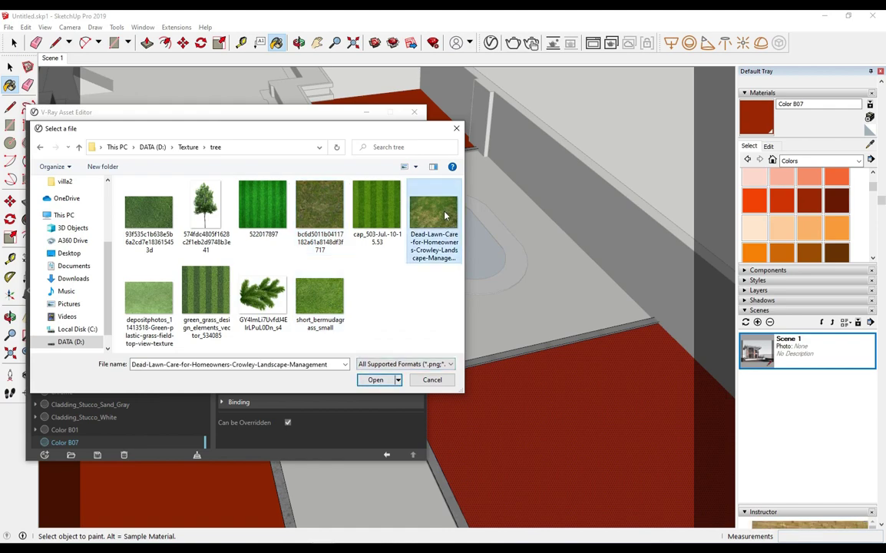
click(377, 383)
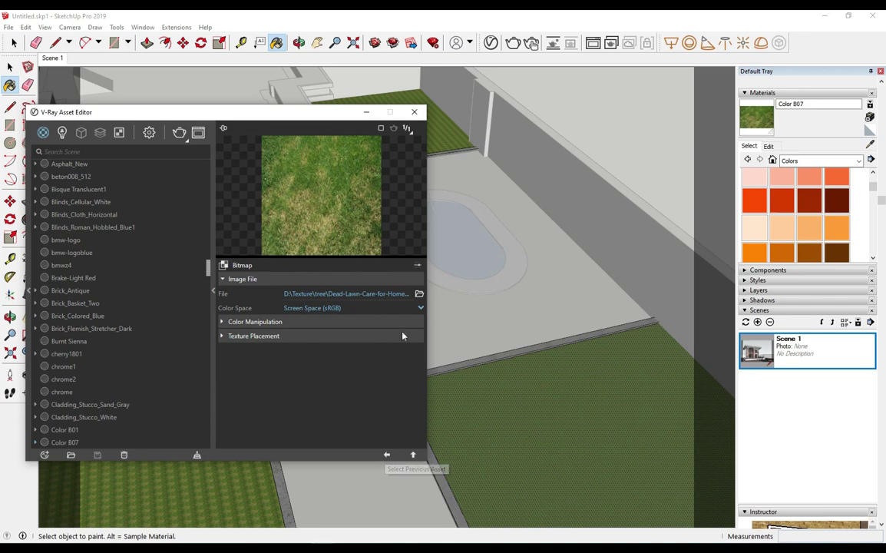
Swap the lawn's diffuse bitmap to the bc6d5011 grass image.
click(419, 294)
click(316, 202)
click(375, 378)
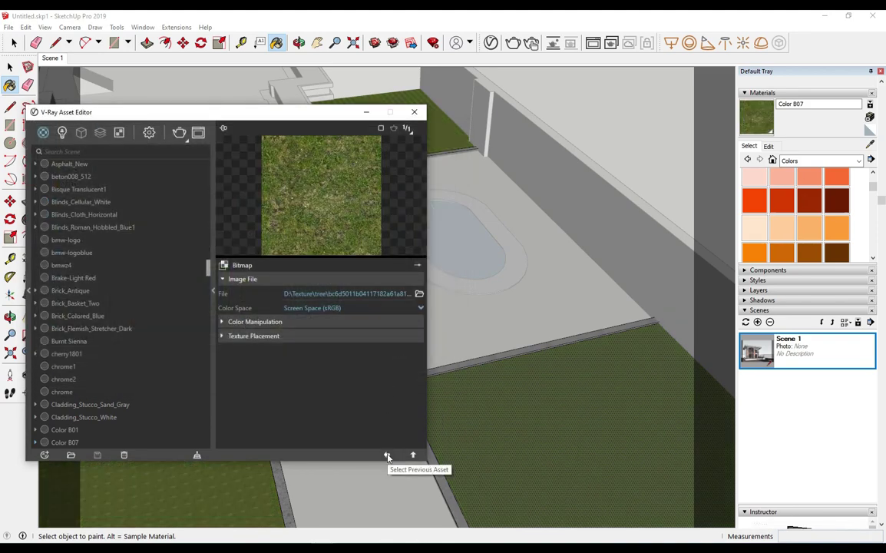
Set the Color B07 grass texture width to 1500 mm.
click(768, 147)
text(8)
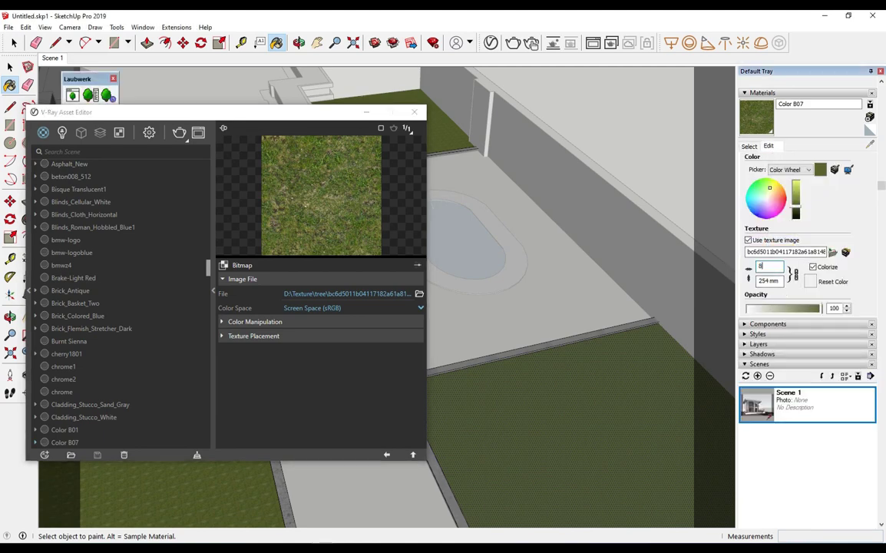
text(0)
mouse_move(548, 358)
middle_down()
mouse_move(537, 366)
mouse_move(564, 403)
middle_up()
scroll(574, 356, down, 3)
scroll(539, 414, up, 2)
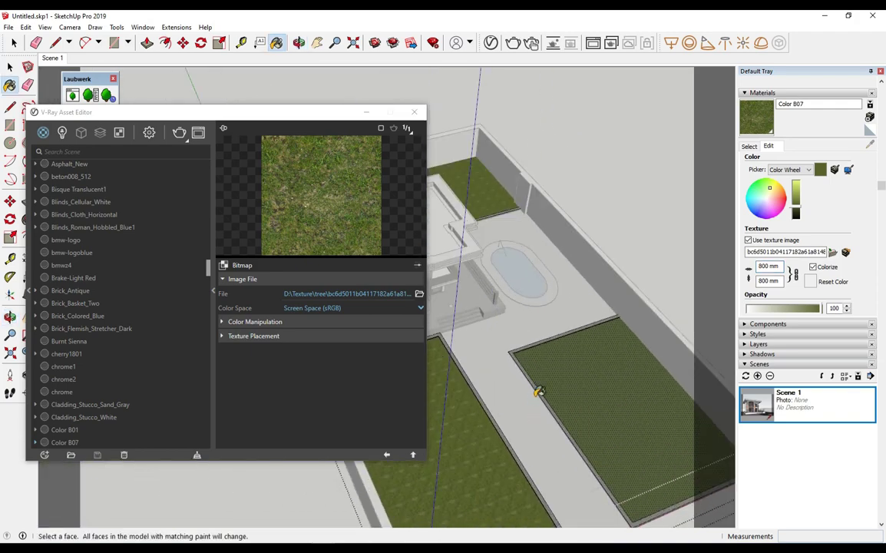
scroll(499, 429, up, 3)
scroll(468, 466, up, 3)
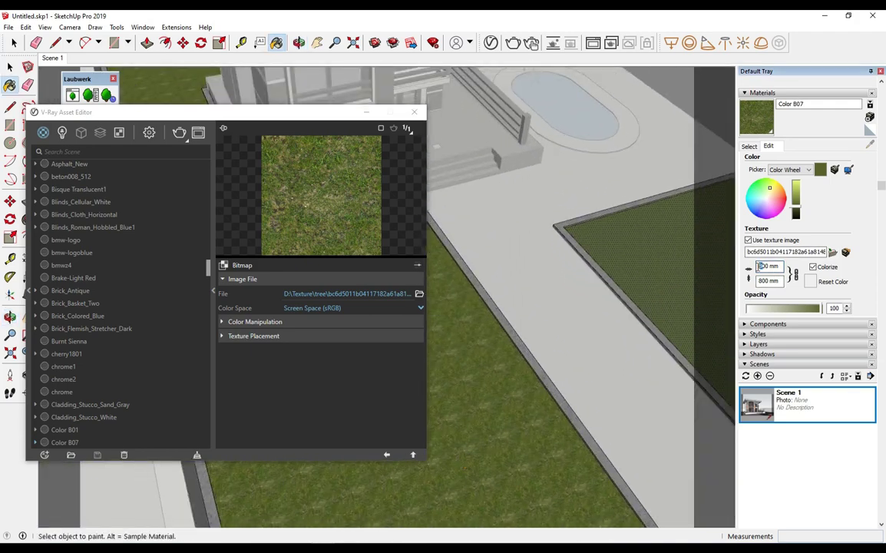
text(1500)
key(Return)
Dismiss the invalid length warning and orbit the view toward the house and lawn.
scroll(519, 380, down, 1)
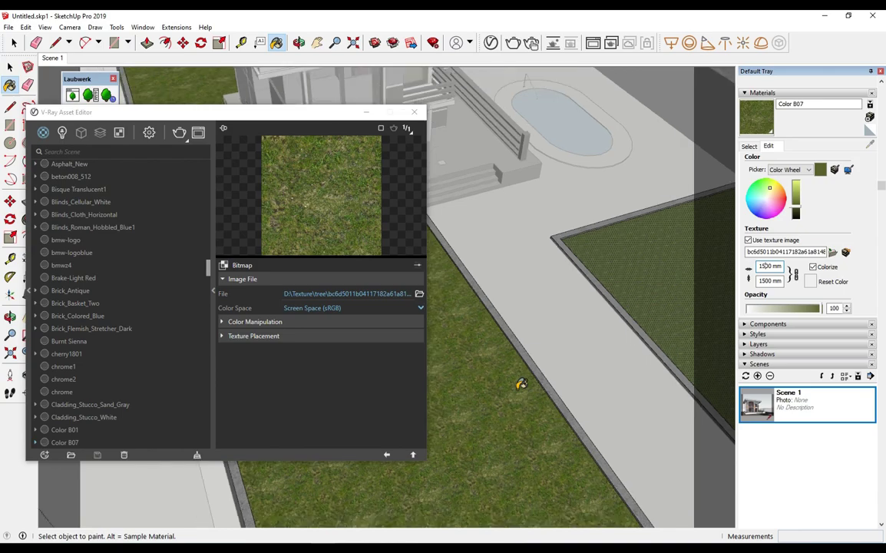
scroll(519, 359, down, 2)
scroll(519, 358, down, 2)
click(466, 303)
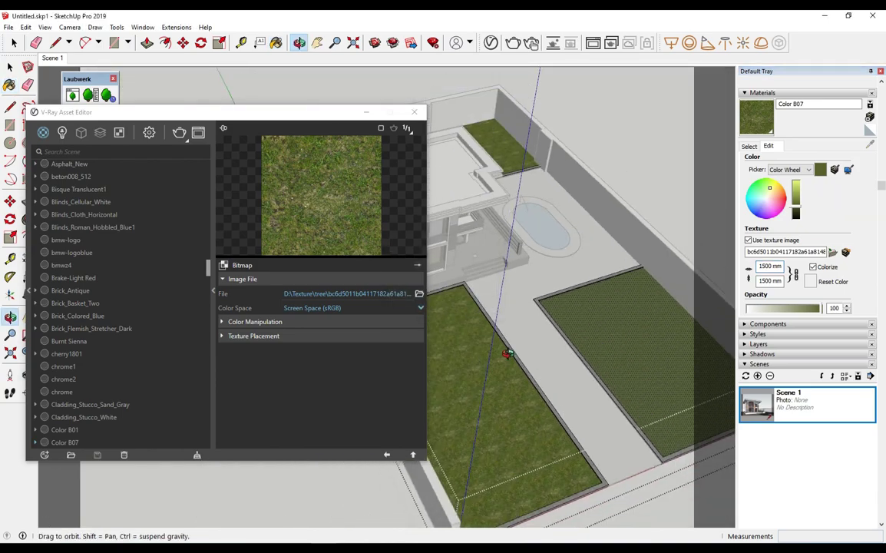
scroll(508, 378, down, 2)
scroll(508, 377, up, 3)
middle_drag(508, 378, 494, 381)
key(space)
scroll(494, 381, up, 3)
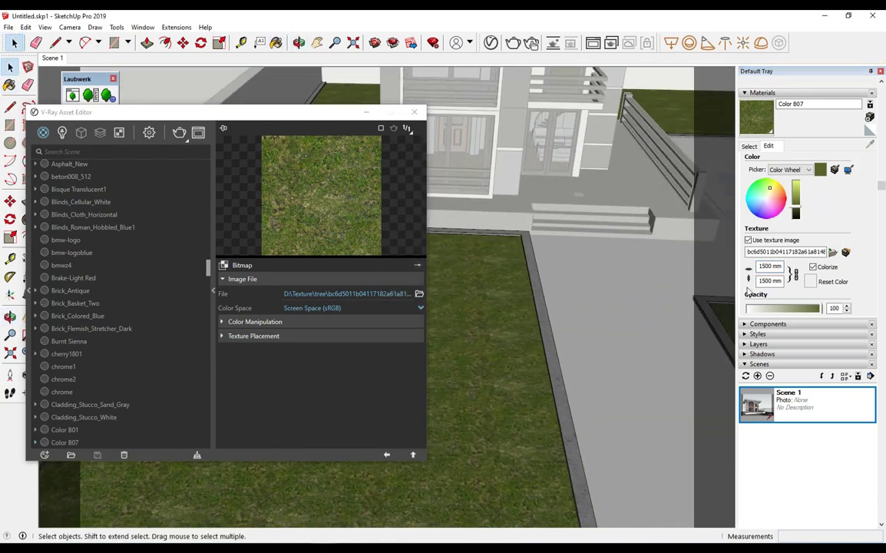
Try the depositphotos grass image, then reload the original mottled bc6d5011 grass image.
click(419, 293)
double_click(149, 295)
middle_drag(461, 326, 494, 335)
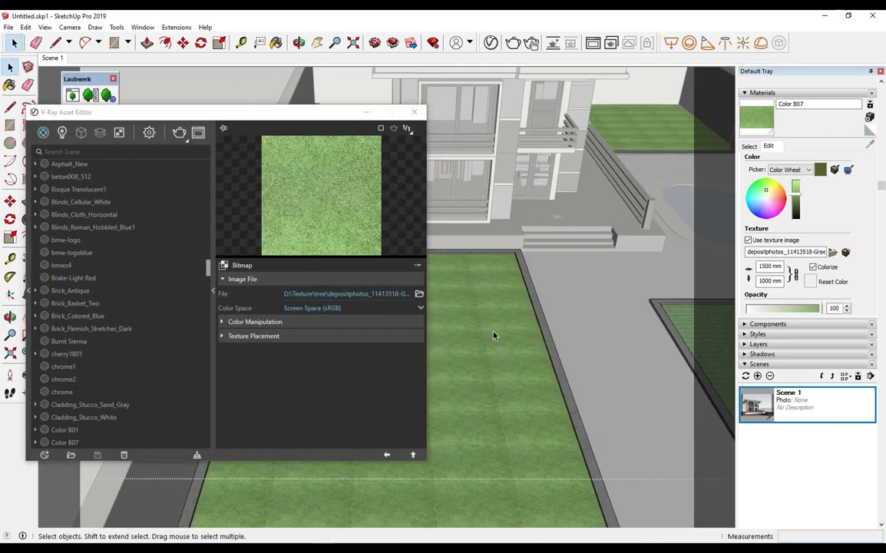
click(419, 293)
click(319, 201)
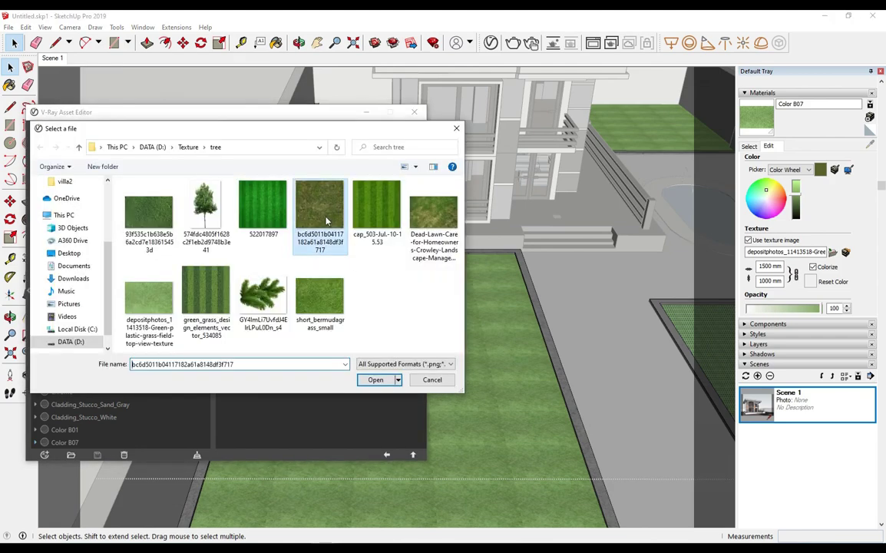
click(371, 378)
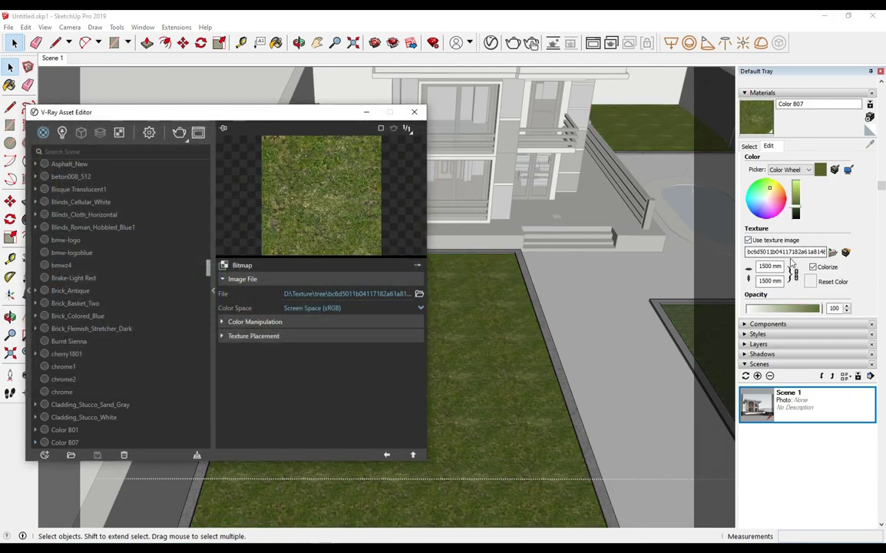
Pick Color B08 from the colour library and sample the lawn's grass material.
click(748, 146)
click(837, 201)
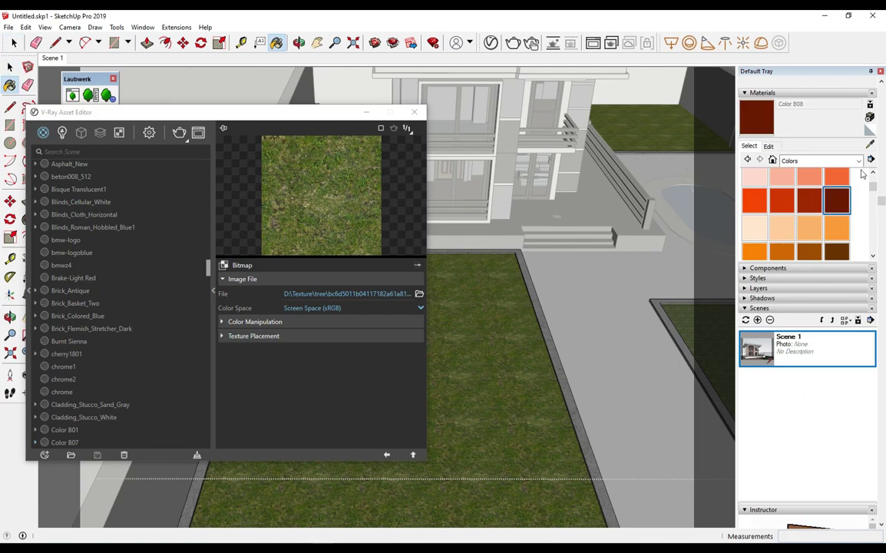
alt+click(484, 315)
middle_drag(491, 323, 568, 367)
key(space)
Bring up the lawn's context menu for its grass texture.
right_click(568, 366)
click(585, 371)
click(755, 119)
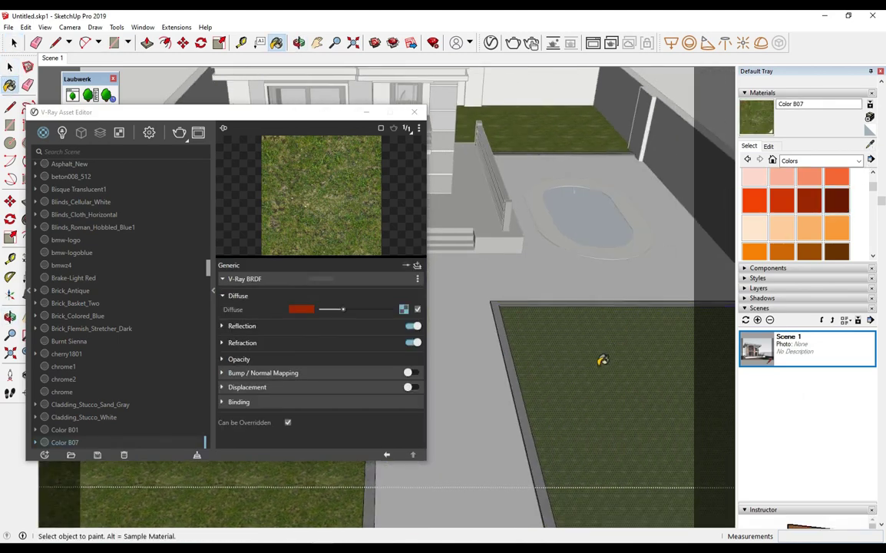
scroll(599, 360, down, 3)
key(space)
scroll(549, 376, up, 2)
right_click(550, 376)
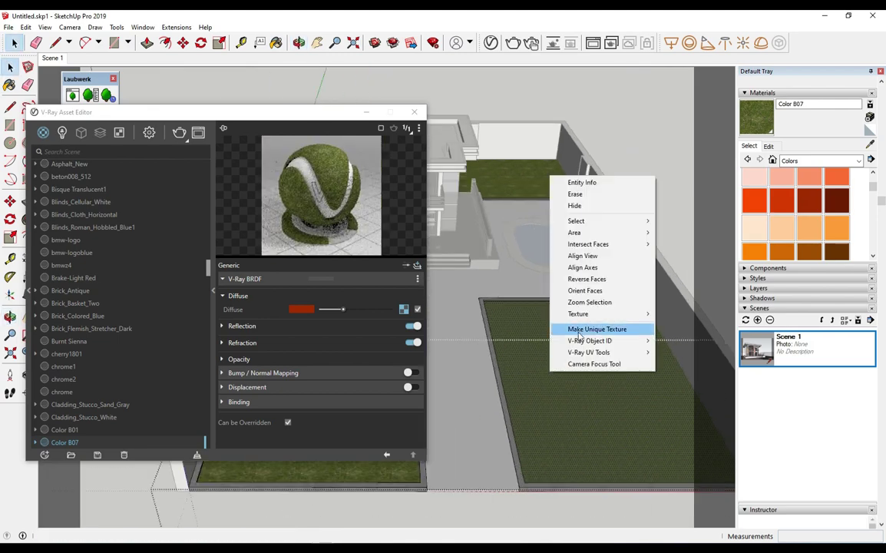
Enlarge the lawn's grass texture scale with Texture > Position and finish with Done.
click(680, 314)
scroll(555, 344, up, 2)
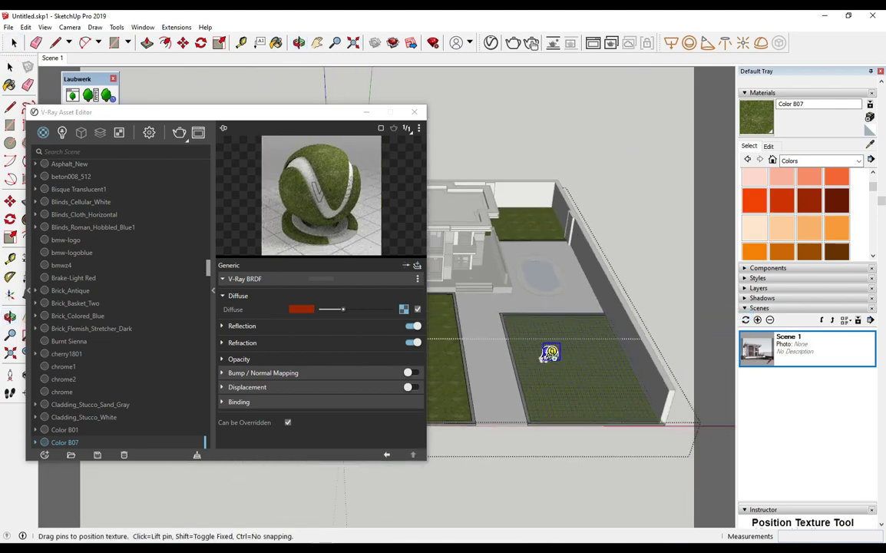
scroll(554, 360, up, 3)
scroll(552, 365, up, 3)
scroll(538, 357, up, 3)
mouse_move(533, 358)
mouse_down()
mouse_move(612, 354)
mouse_move(577, 358)
mouse_up()
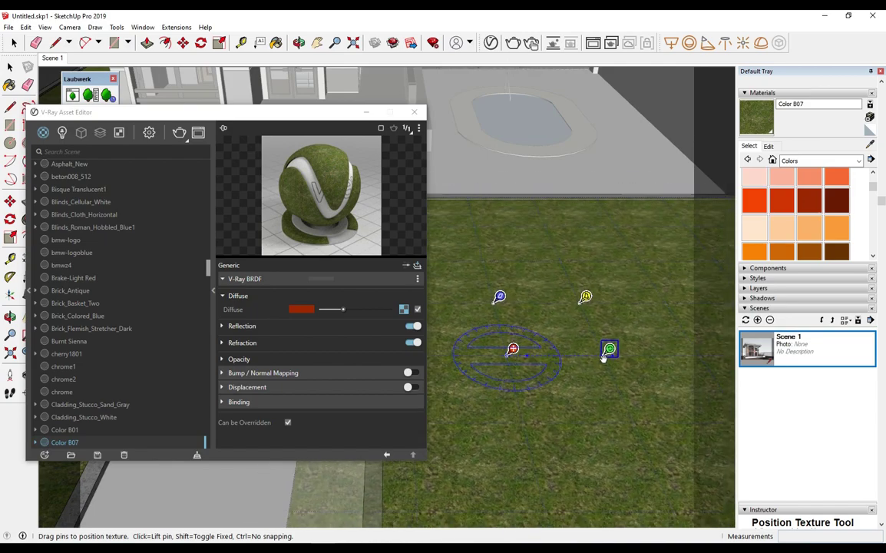
scroll(575, 349, down, 3)
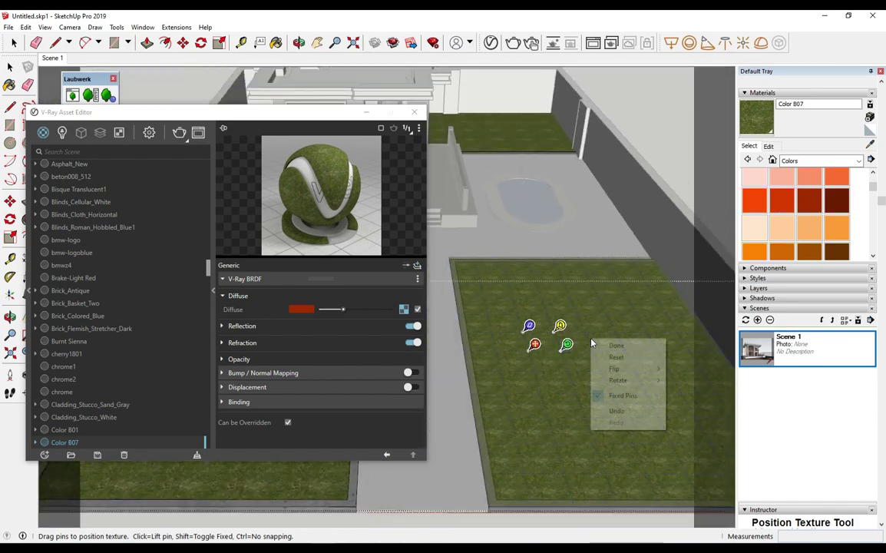
right_click(532, 304)
click(538, 309)
scroll(538, 300, down, 5)
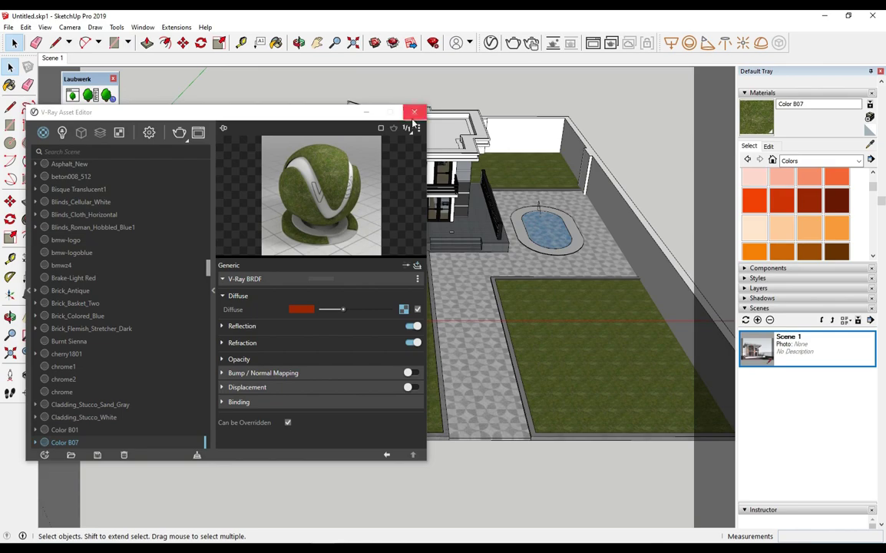
Close the V-Ray Asset Editor and switch to the Scene 1 eye-level view.
click(414, 113)
scroll(212, 136, up, 3)
click(46, 60)
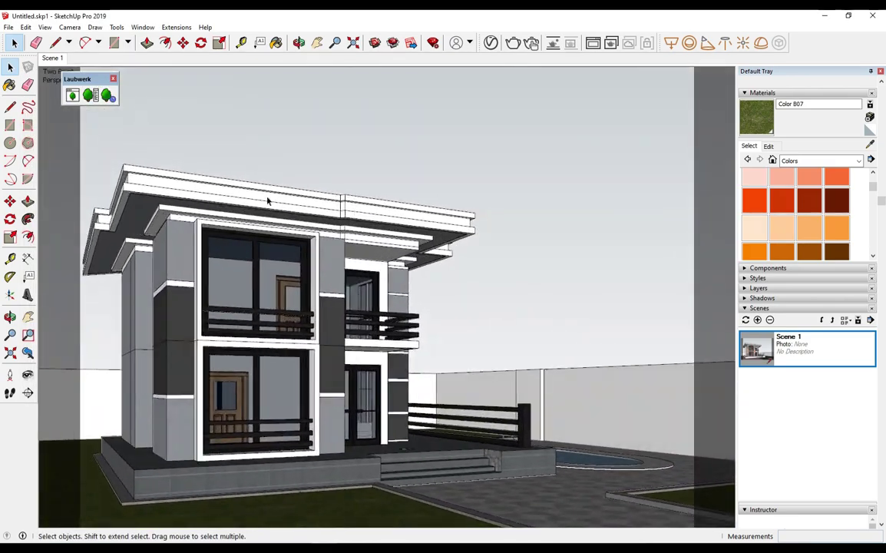
Paint the back boundary wall with dark green Color G08.
click(840, 200)
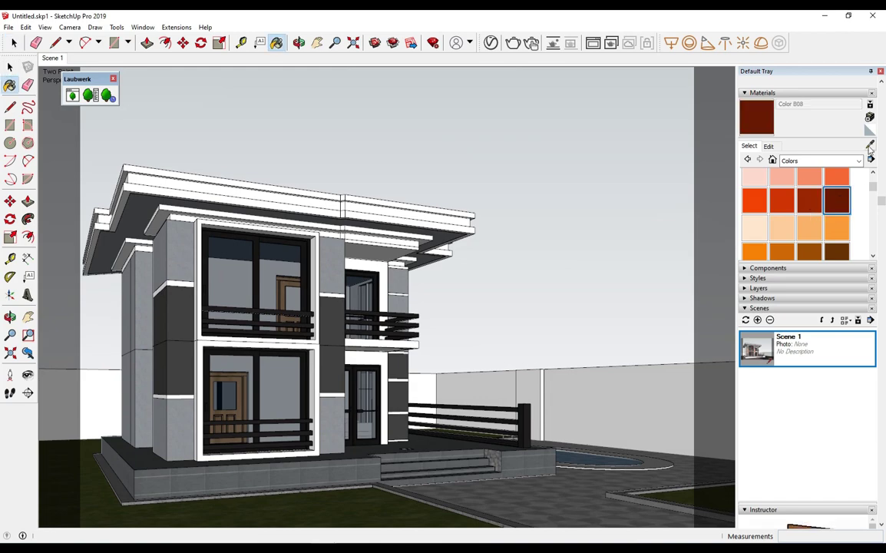
alt+click(672, 286)
scroll(835, 223, down, 2)
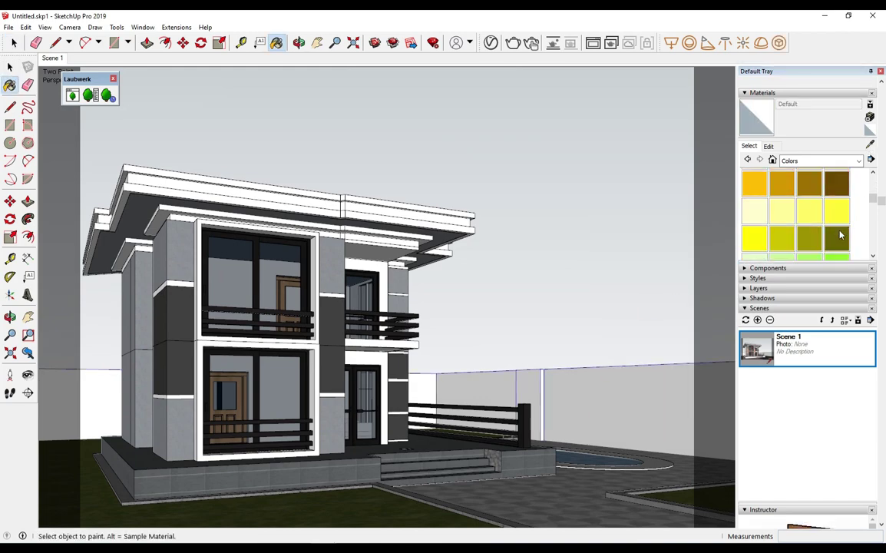
scroll(834, 242, down, 2)
click(836, 222)
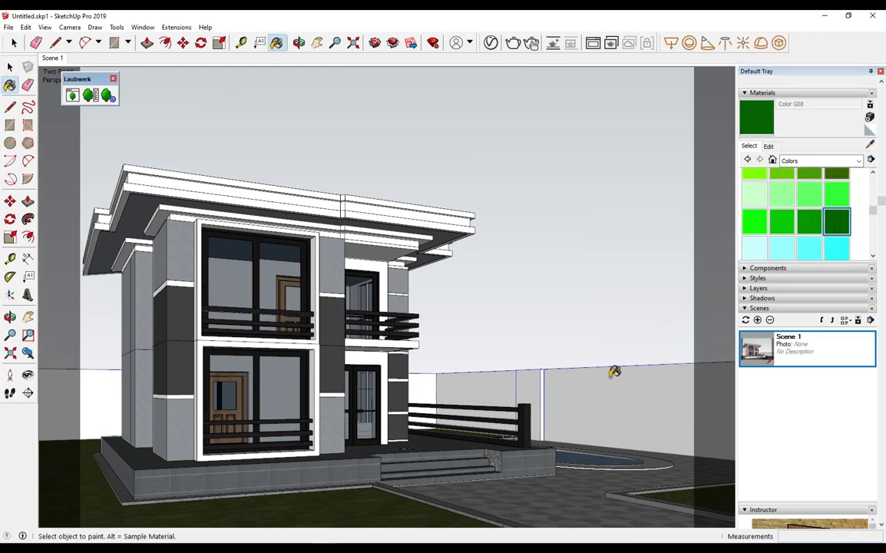
click(614, 407)
key(space)
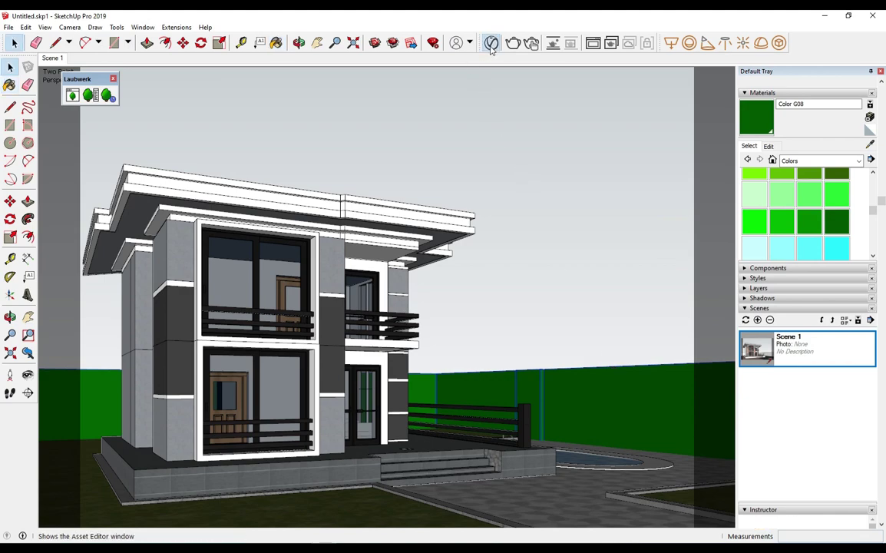
Sample the wall's Color G08 and show its settings in the V-Ray Asset Editor.
click(432, 42)
click(415, 113)
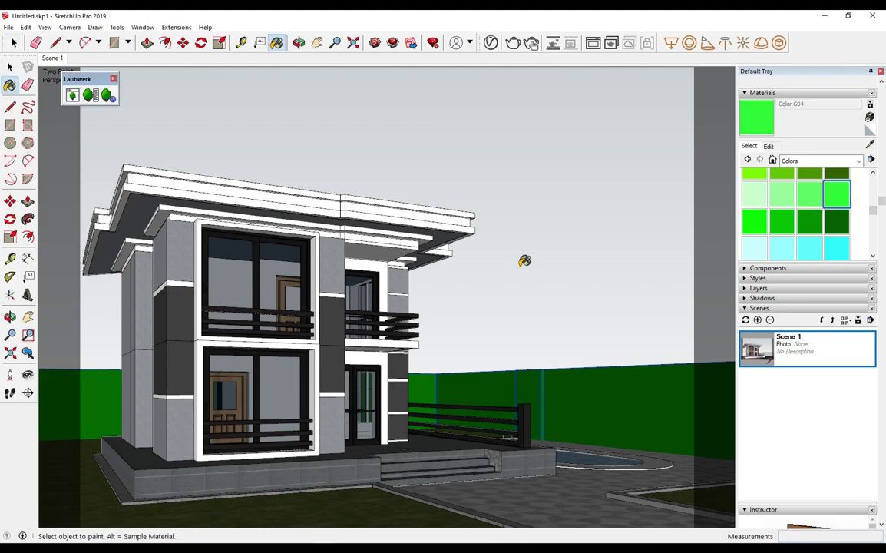
click(836, 222)
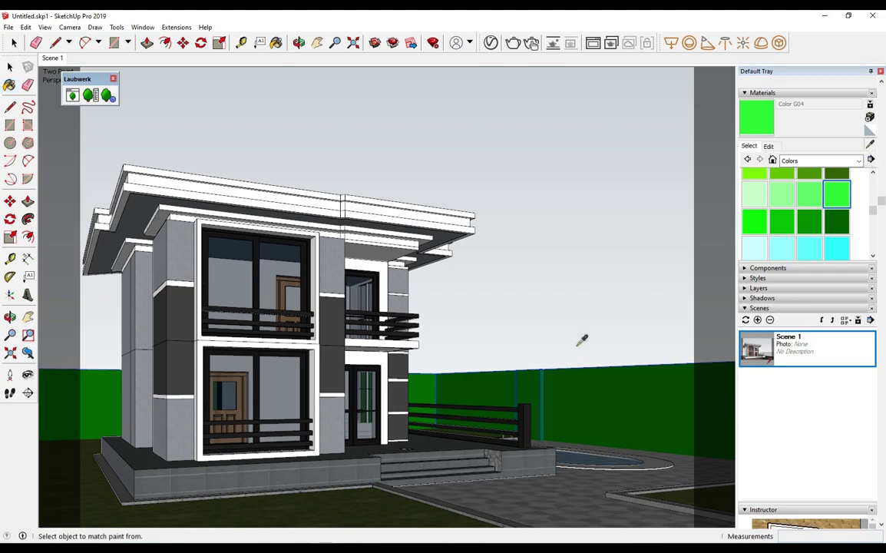
click(433, 42)
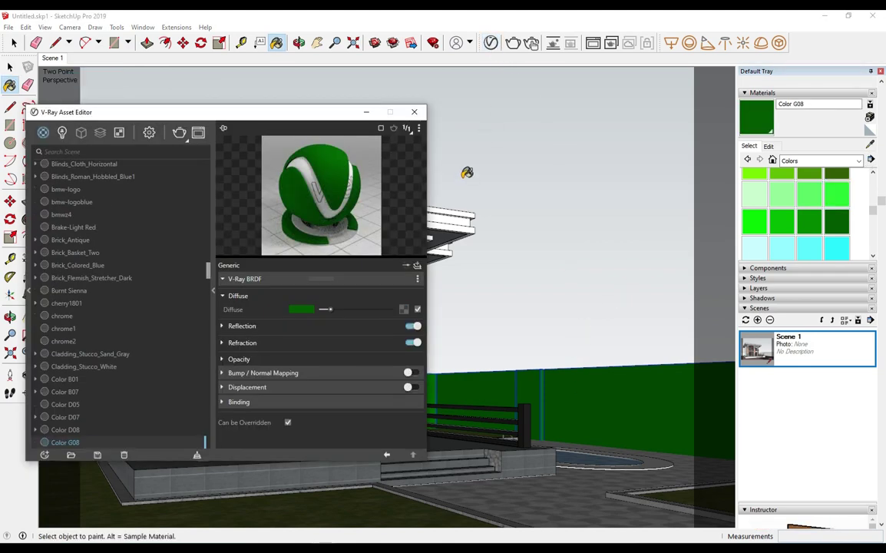
Give Color G08 a diffuse bitmap of the 352459e4a79bceea007be78a0076f4de concrete image from Stone n road.
click(401, 309)
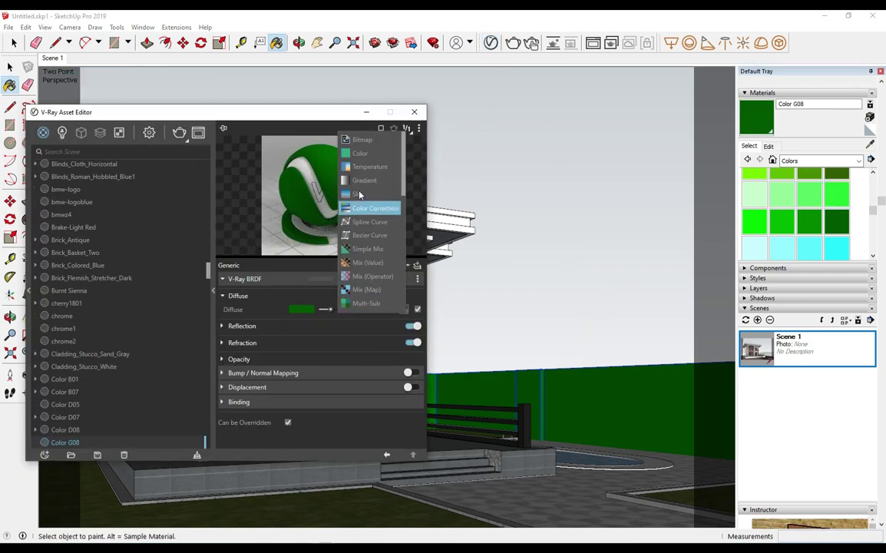
click(360, 142)
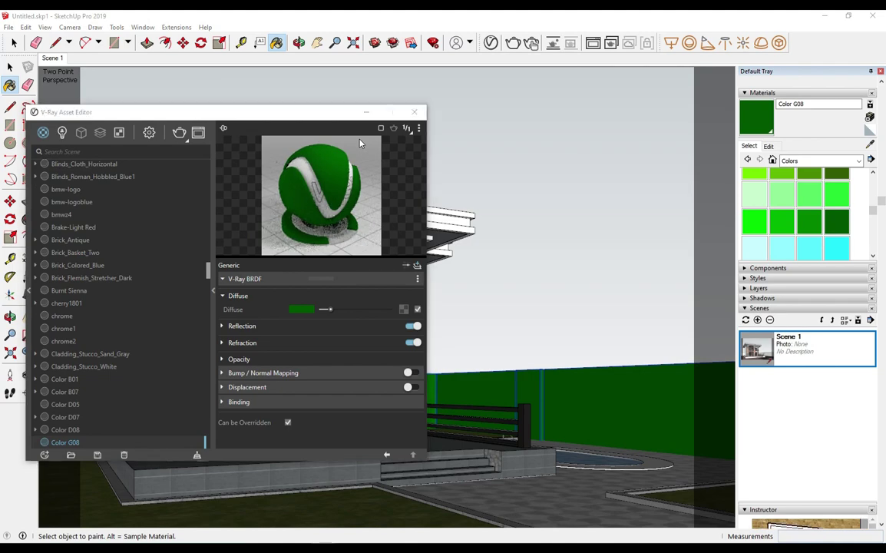
click(191, 151)
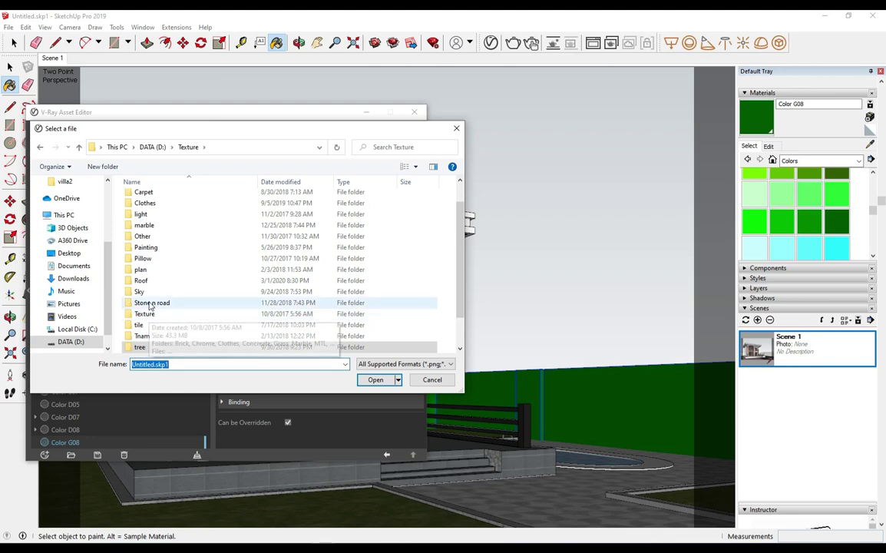
double_click(151, 302)
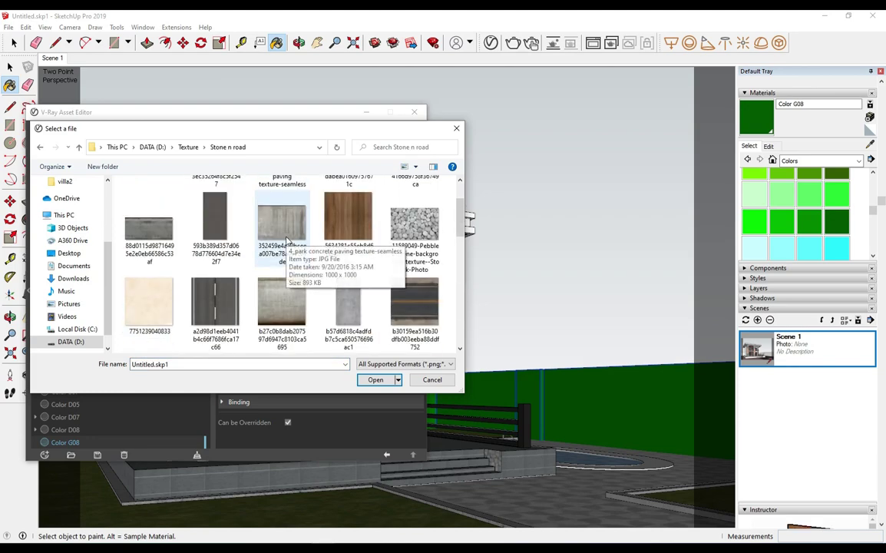
scroll(286, 241, down, 1)
scroll(286, 241, down, 1)
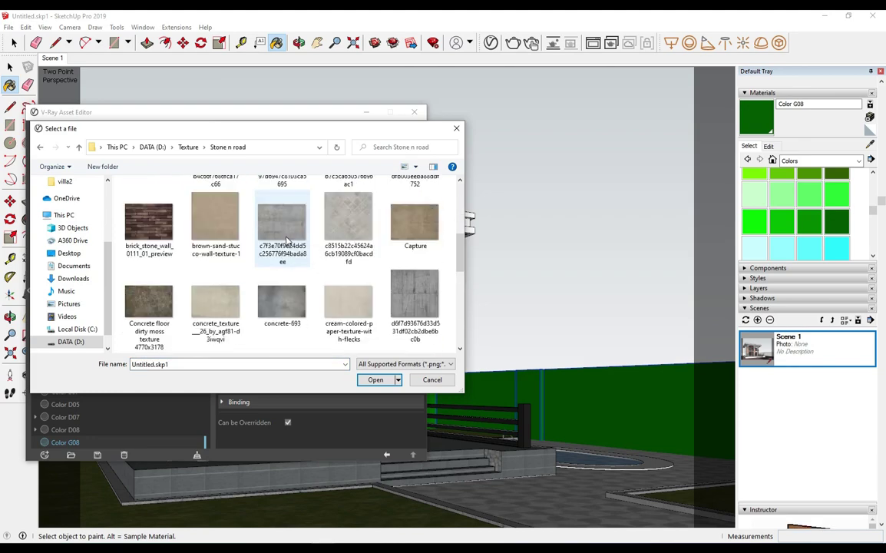
scroll(330, 246, down, 1)
scroll(376, 252, up, 2)
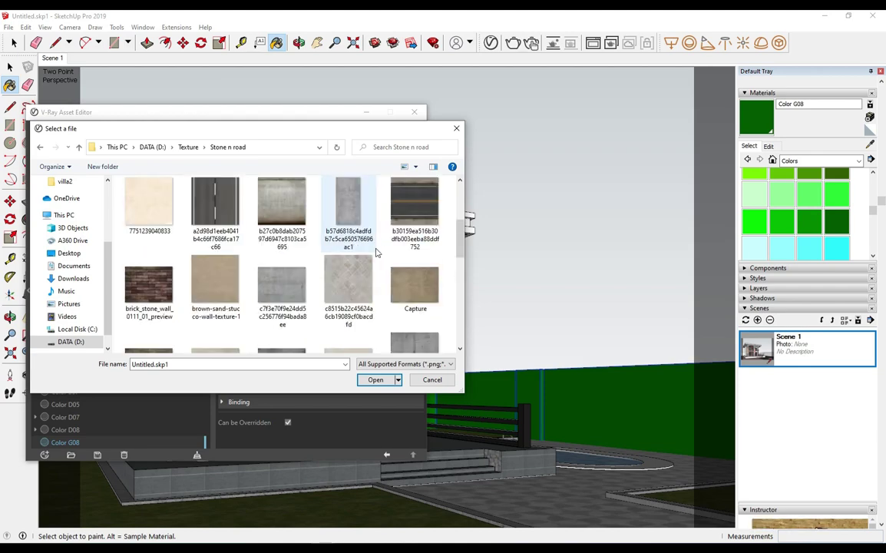
scroll(376, 251, up, 1)
double_click(291, 226)
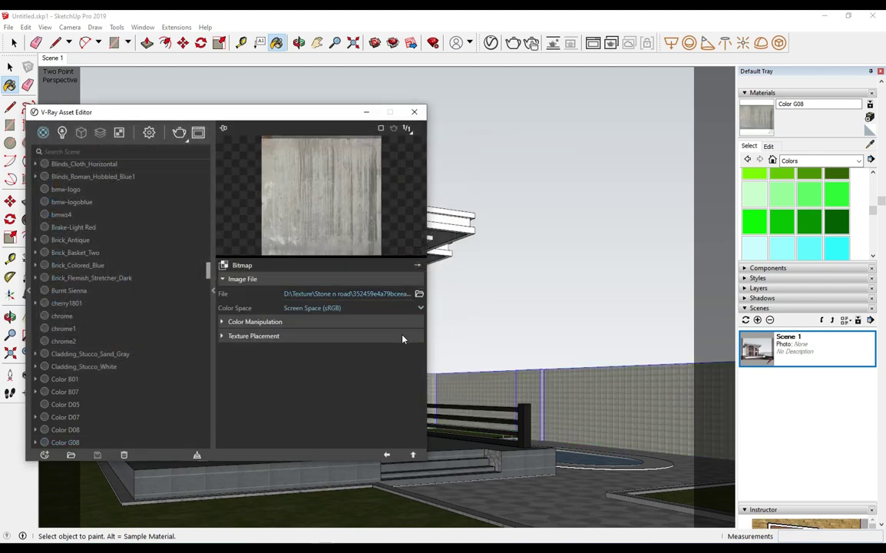
click(768, 145)
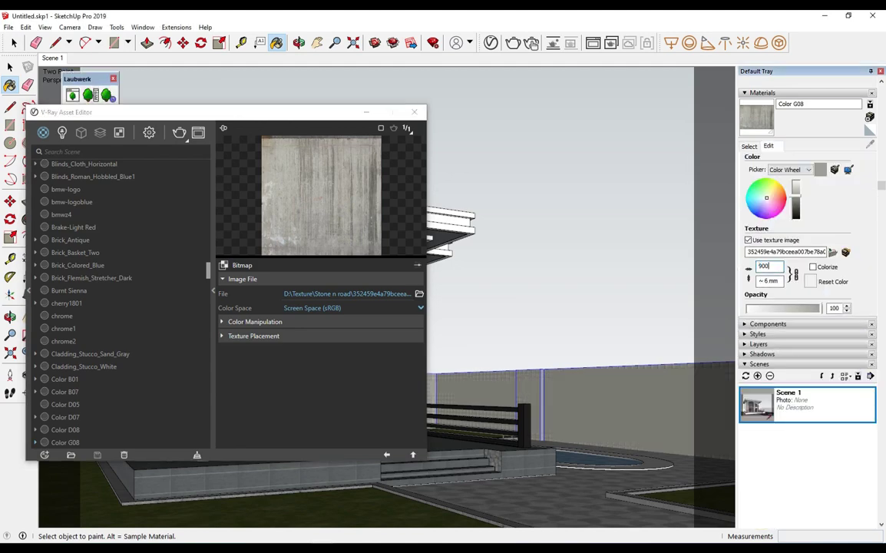
Set the concrete texture width to 9000 mm and reuse the concrete bitmap as a bump map.
text(0)
key(Return)
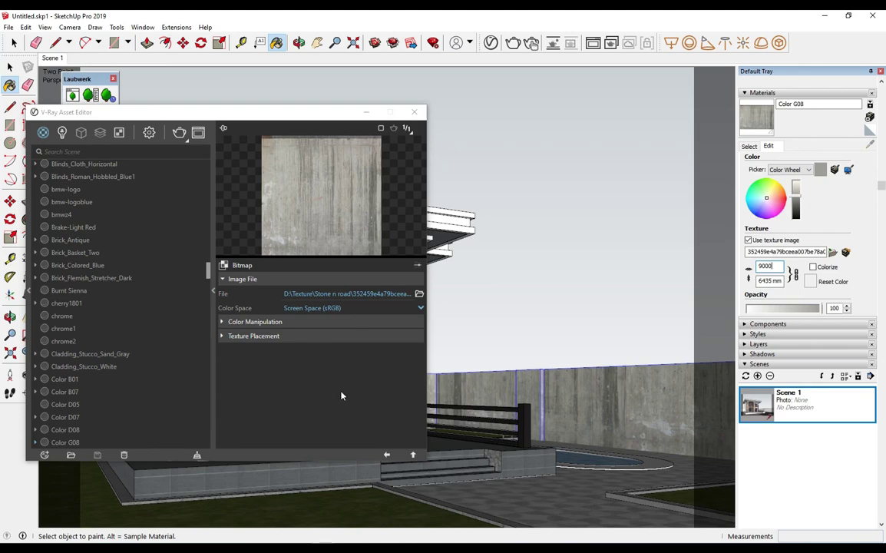
click(388, 456)
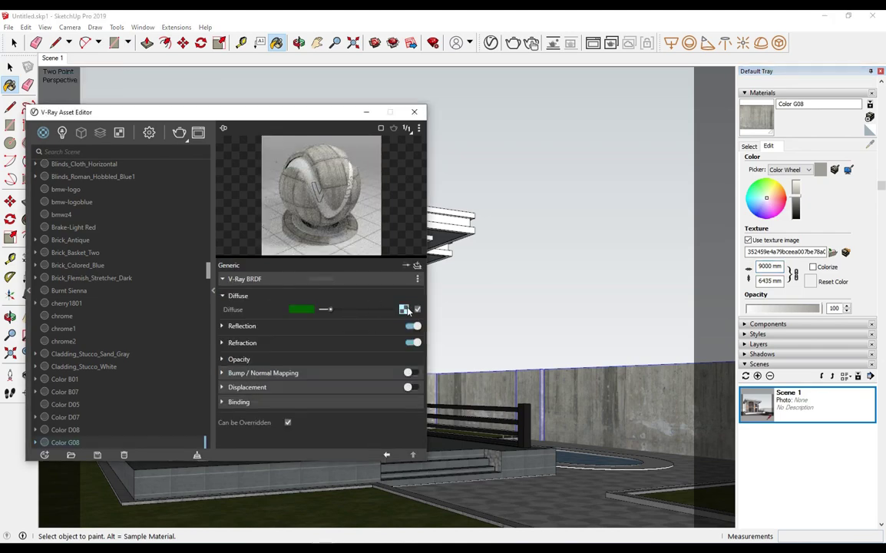
click(405, 310)
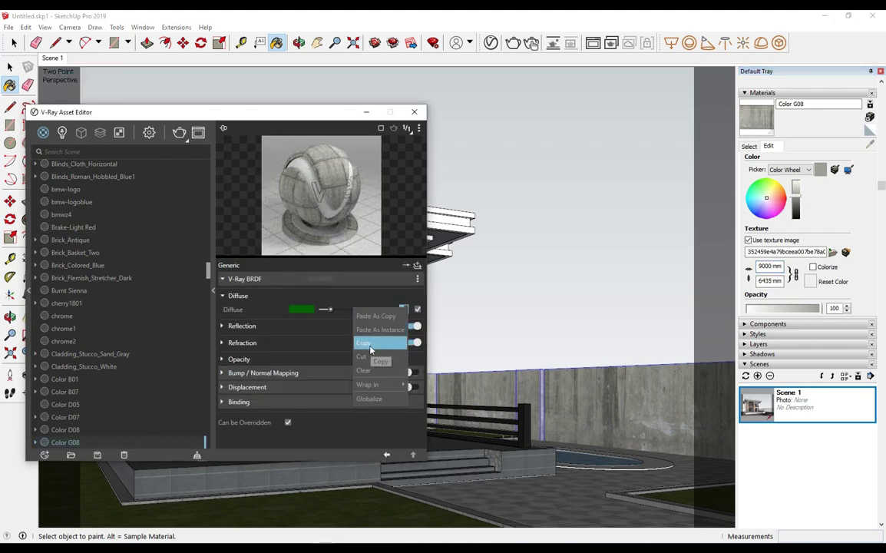
click(256, 374)
click(404, 373)
right_click(398, 403)
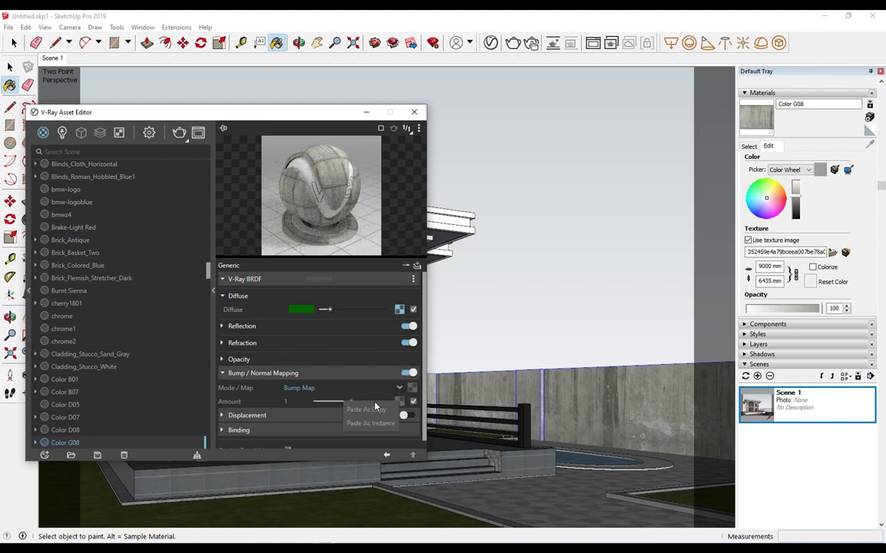
Make the reflection colour grey with 0.85 glossiness, then close the material editor.
click(255, 281)
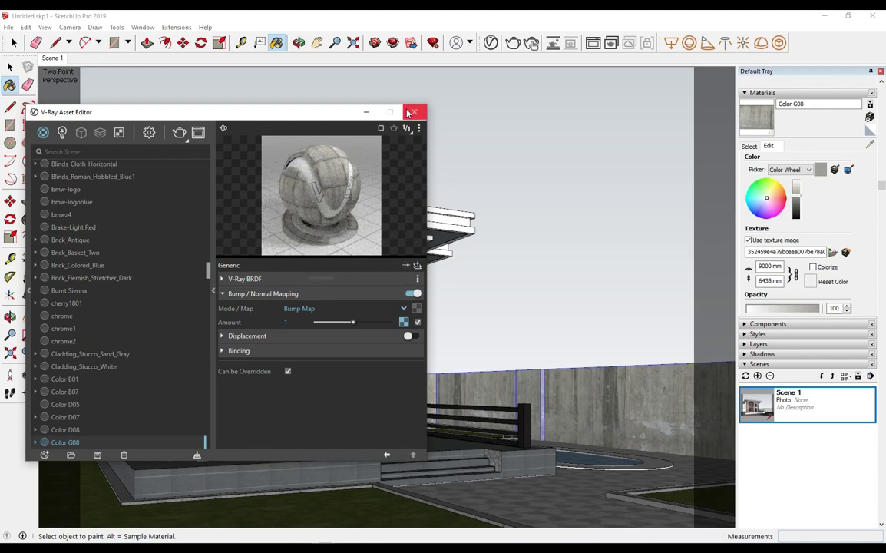
click(248, 281)
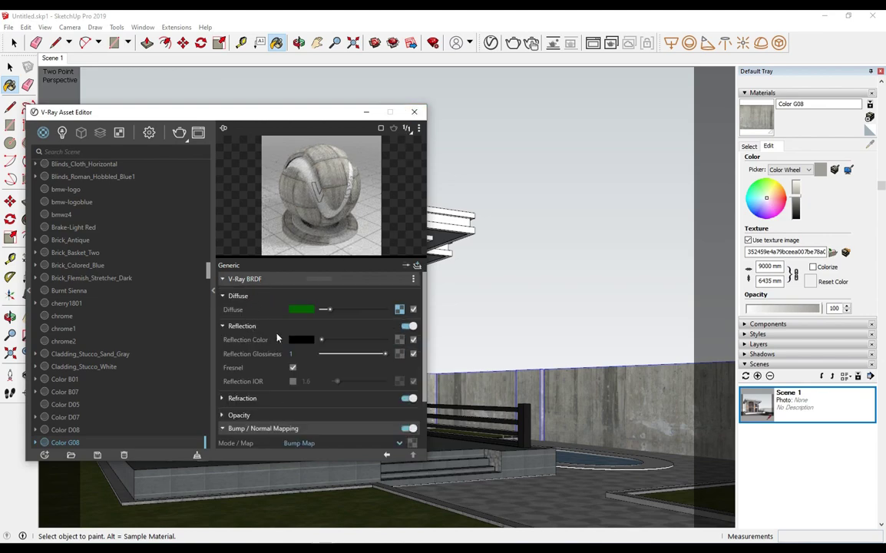
drag(322, 341, 329, 340)
text(0.85)
click(413, 112)
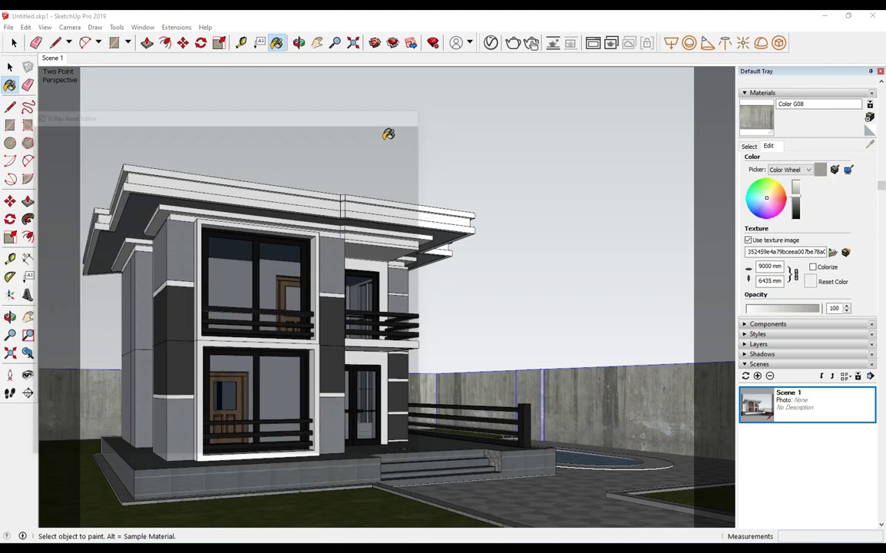
Run a 1200 x 900 V-Ray test render of Scene 1, inspect it, and close the frame buffer.
click(10, 67)
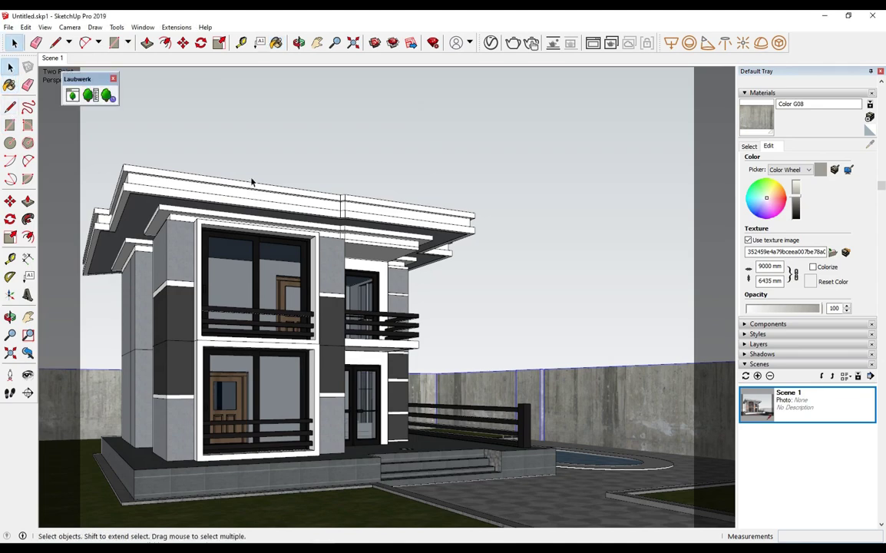
click(512, 45)
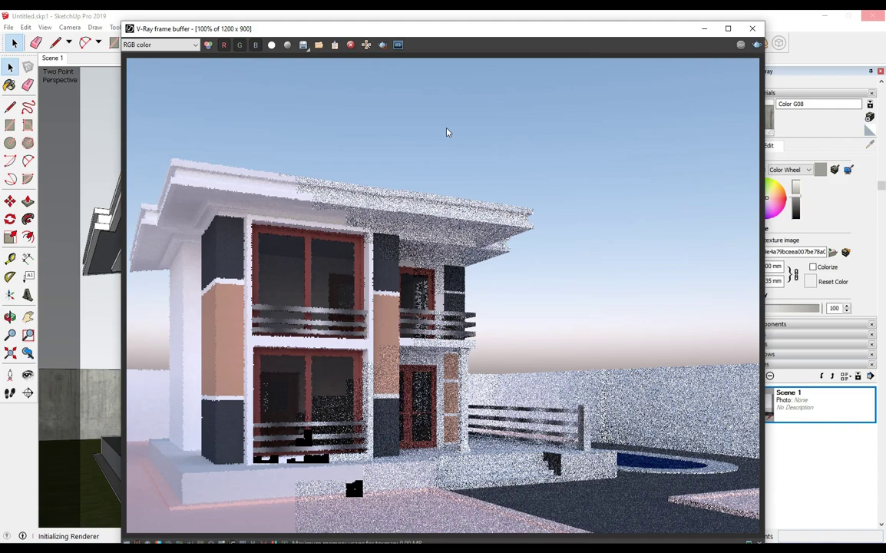
scroll(234, 238, up, 2)
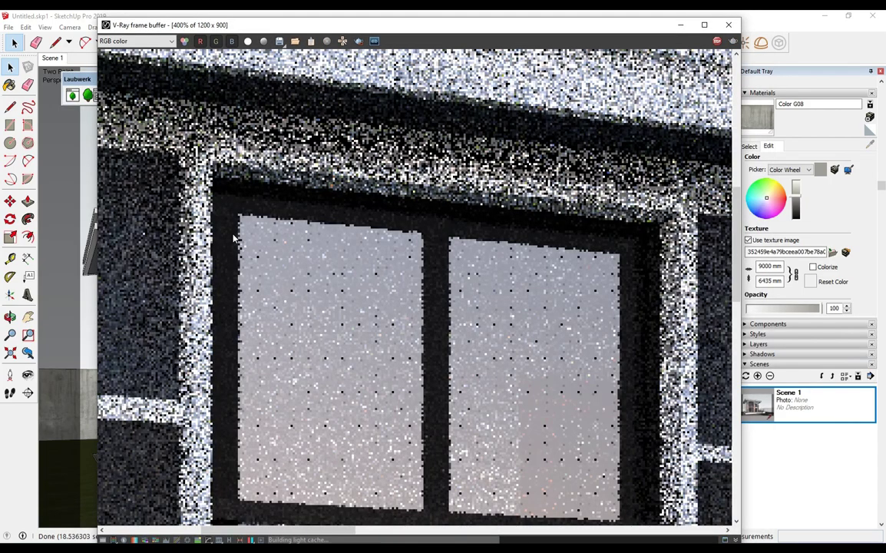
scroll(234, 238, down, 2)
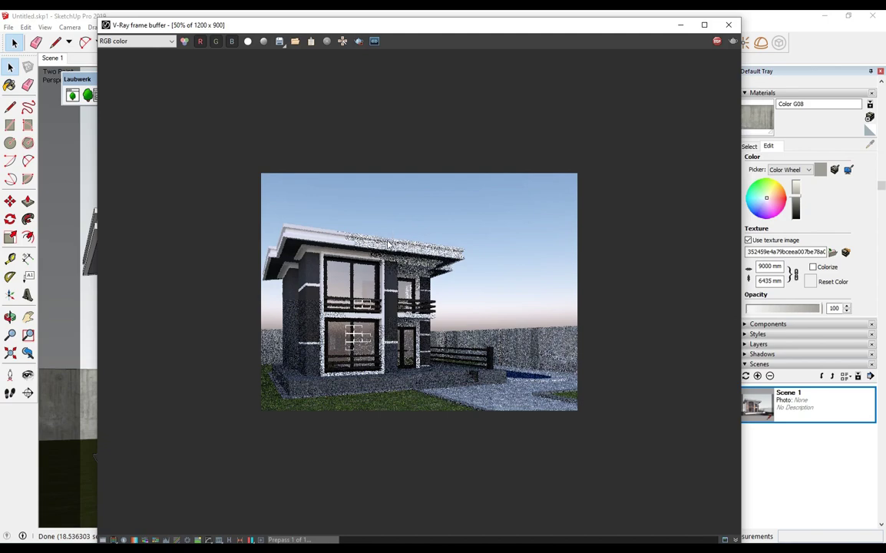
scroll(484, 230, up, 1)
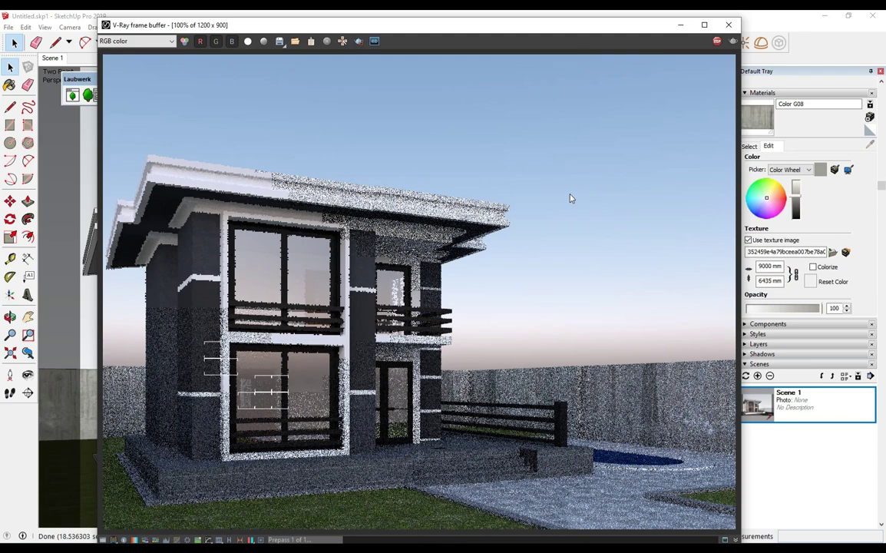
click(728, 24)
click(750, 145)
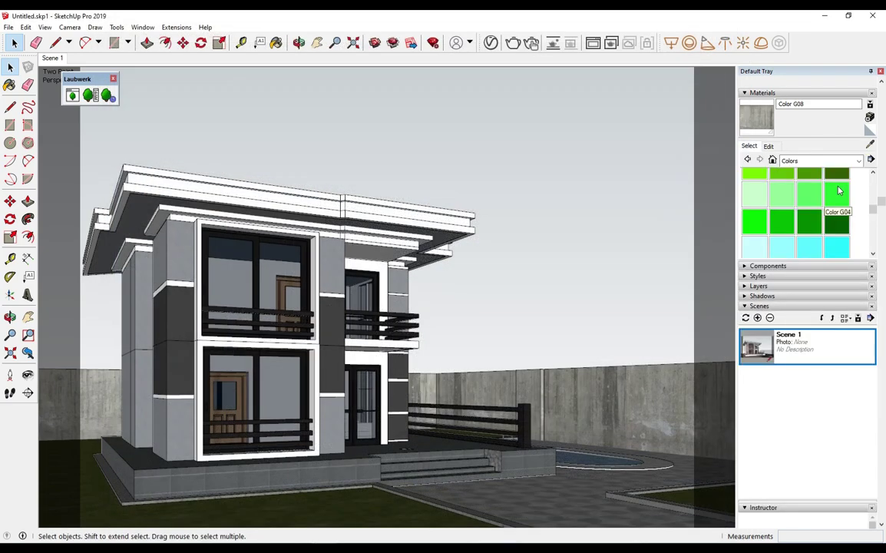
Pick Color G04, orbit toward the roof overhang, and run a quick V-Ray test render of Scene 1.
click(837, 194)
scroll(360, 287, up, 5)
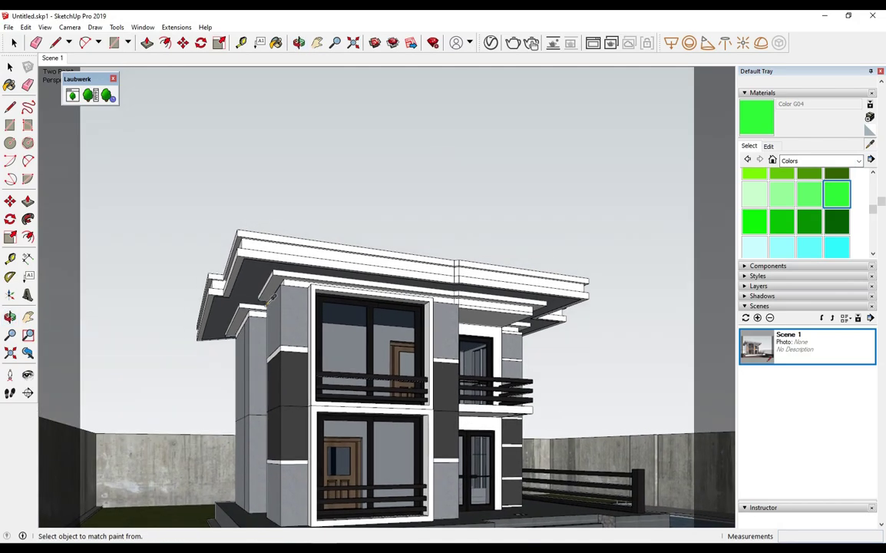
mouse_move(360, 287)
middle_down()
mouse_move(311, 204)
mouse_move(357, 184)
mouse_move(332, 289)
middle_up()
scroll(310, 203, up, 3)
scroll(384, 231, down, 5)
scroll(428, 188, down, 2)
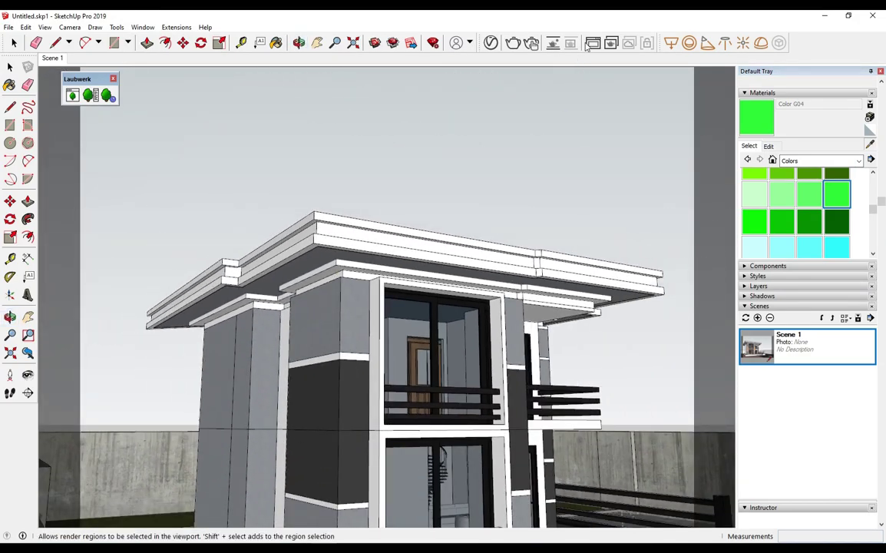
click(392, 42)
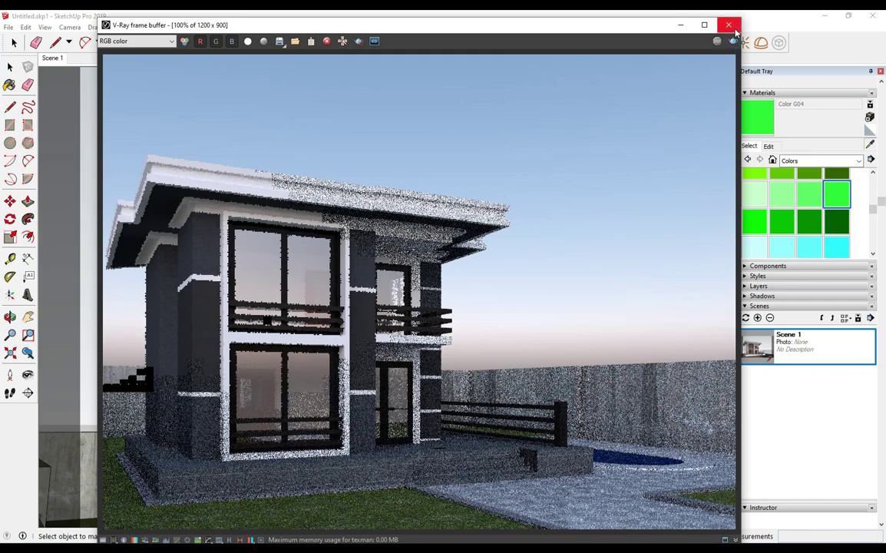
click(729, 25)
Select the underside of the roof overhang and paint it light grey Color M02.
scroll(330, 261, up, 3)
middle_drag(330, 261, 322, 267)
scroll(308, 247, up, 3)
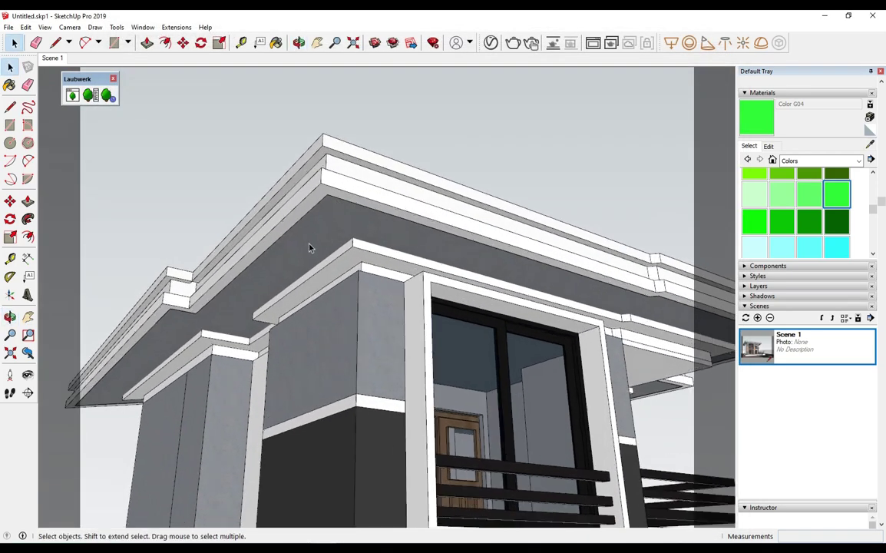
scroll(308, 247, up, 2)
right_click(308, 247)
click(297, 247)
scroll(783, 234, down, 2)
scroll(782, 229, down, 2)
scroll(779, 223, down, 2)
scroll(777, 219, up, 1)
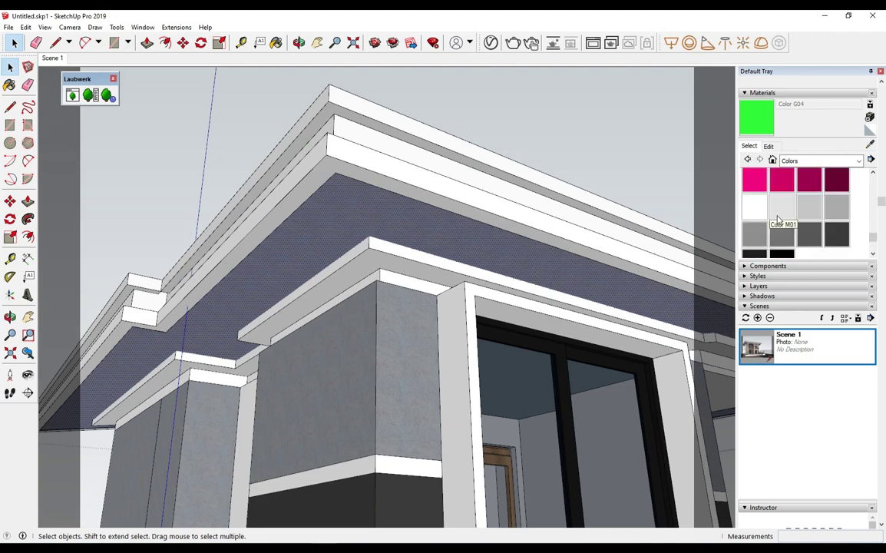
click(809, 205)
click(447, 241)
key(space)
Orbit around the house and run a new V-Ray render, then close the render window.
mouse_move(447, 241)
middle_down()
mouse_move(603, 198)
mouse_move(405, 256)
middle_up()
scroll(604, 198, down, 5)
scroll(405, 256, up, 5)
scroll(362, 282, down, 5)
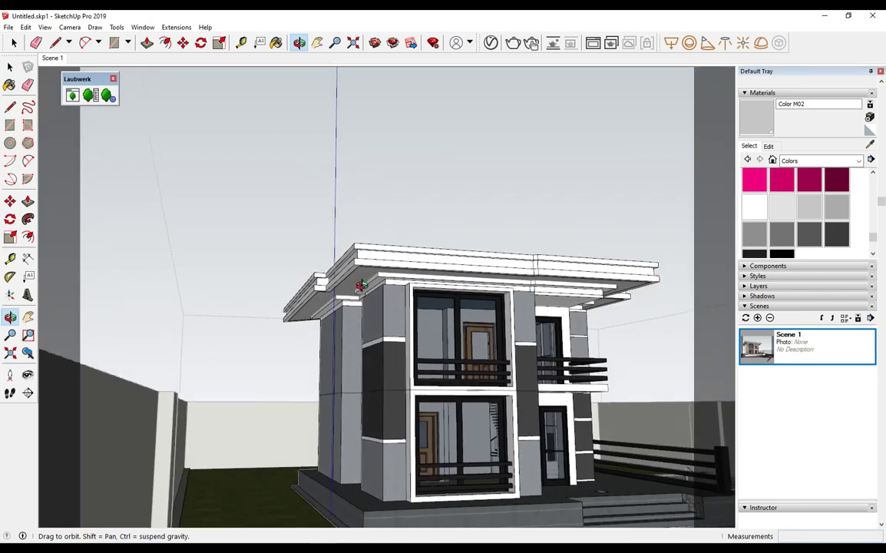
scroll(362, 282, up, 3)
scroll(353, 300, up, 2)
scroll(350, 305, up, 2)
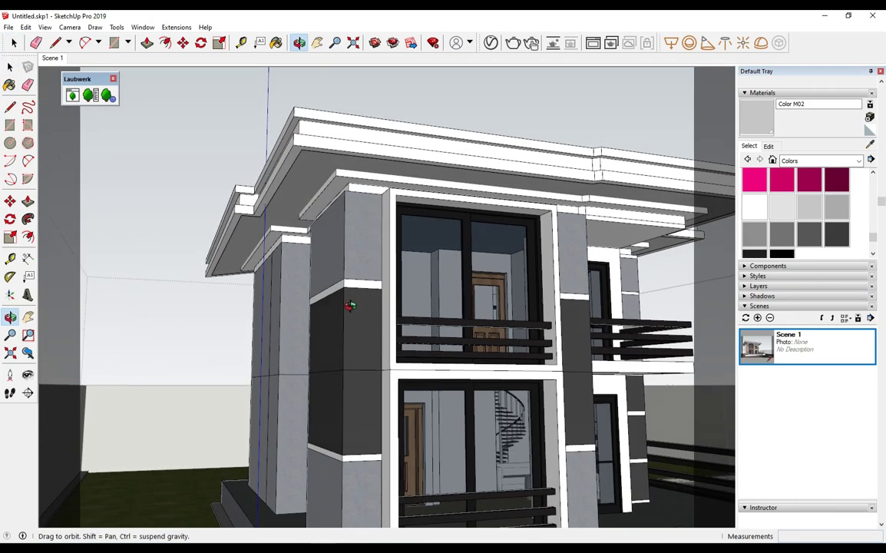
scroll(350, 305, down, 5)
key(space)
click(532, 42)
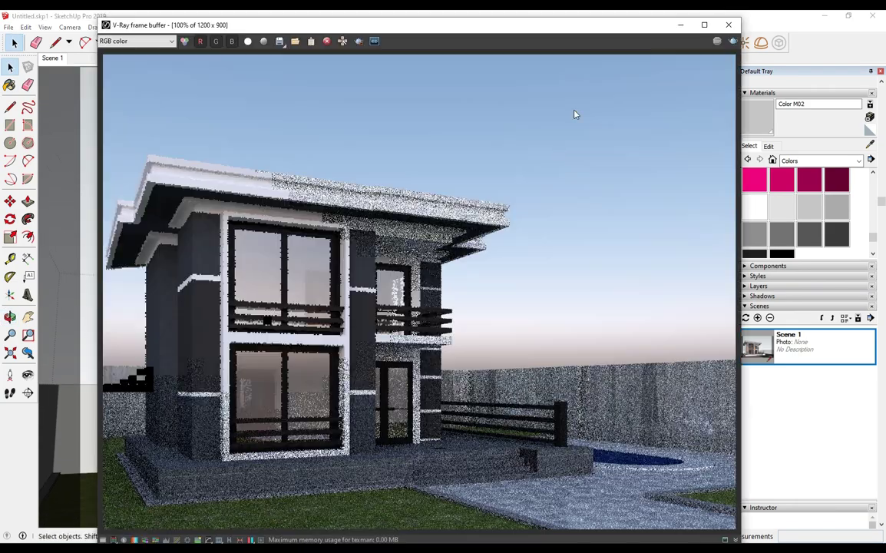
click(722, 29)
middle_drag(415, 338, 334, 219)
right_click(328, 213)
key(Escape)
key(b)
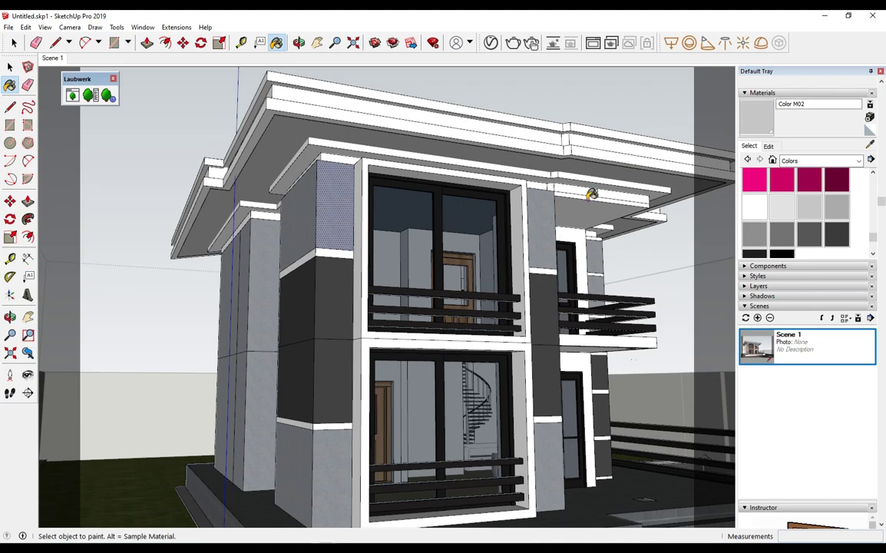
mouse_move(393, 191)
middle_down()
mouse_move(397, 209)
mouse_move(560, 301)
mouse_move(295, 261)
mouse_move(337, 221)
middle_up()
mouse_move(533, 210)
shift+middle_down()
mouse_move(548, 239)
mouse_move(482, 241)
shift+middle_up()
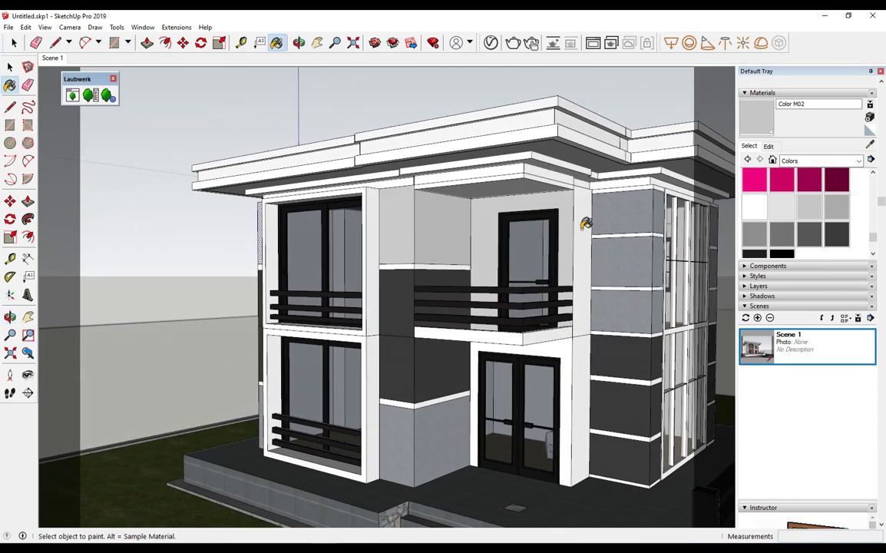
mouse_move(577, 340)
middle_down()
mouse_move(431, 339)
mouse_move(682, 320)
mouse_move(574, 246)
middle_up()
key(space)
middle_drag(320, 253, 484, 179)
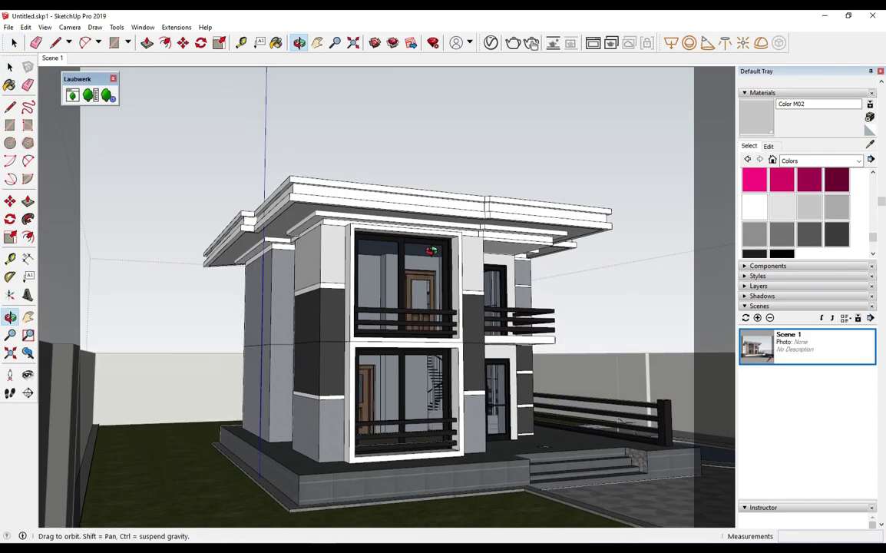
right_click(484, 179)
scroll(355, 234, up, 3)
scroll(251, 281, up, 3)
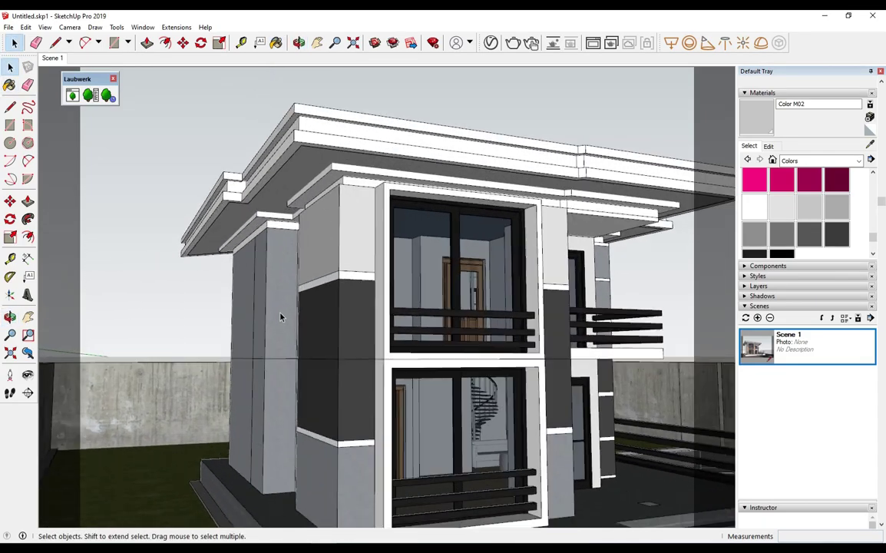
Jump back to the Scene 1 house view and close the V-Ray frame buffer window.
scroll(309, 271, up, 5)
mouse_move(309, 271)
middle_down()
mouse_move(466, 283)
mouse_move(584, 326)
middle_up()
key(o)
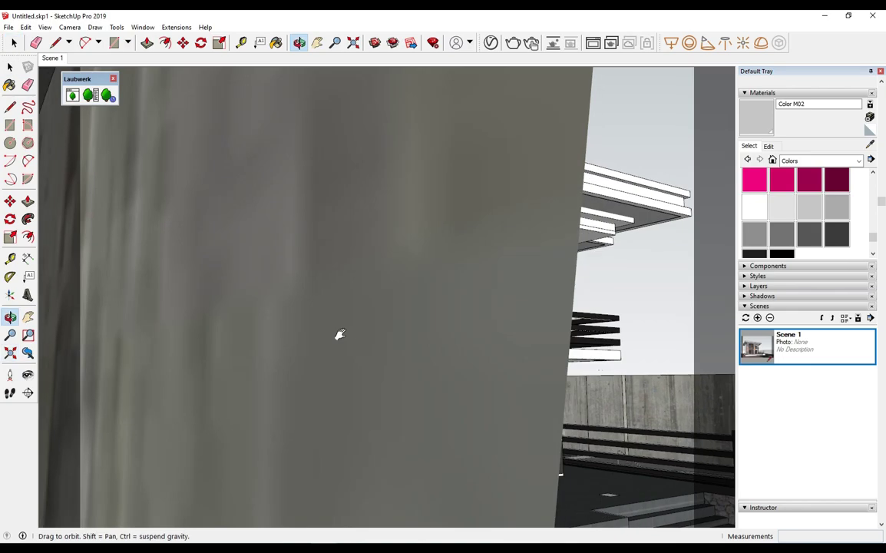
scroll(337, 336, down, 5)
scroll(337, 304, up, 5)
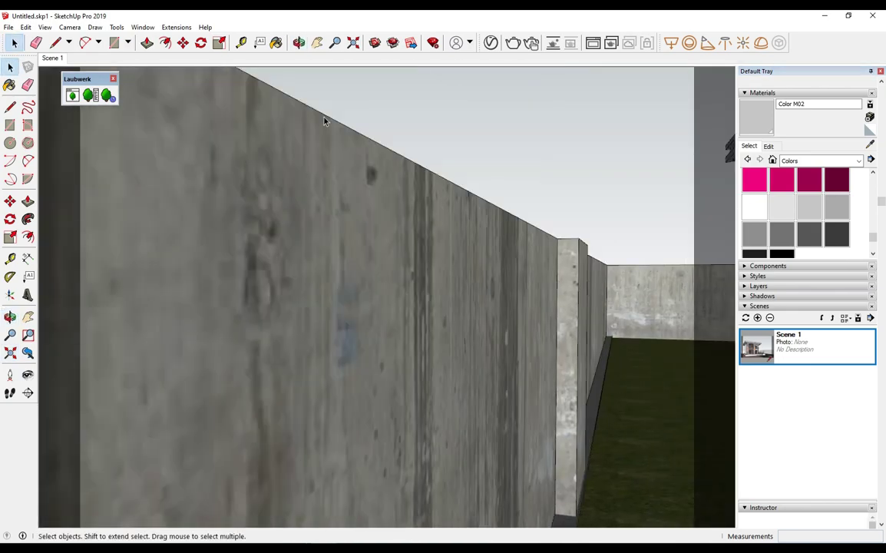
click(55, 58)
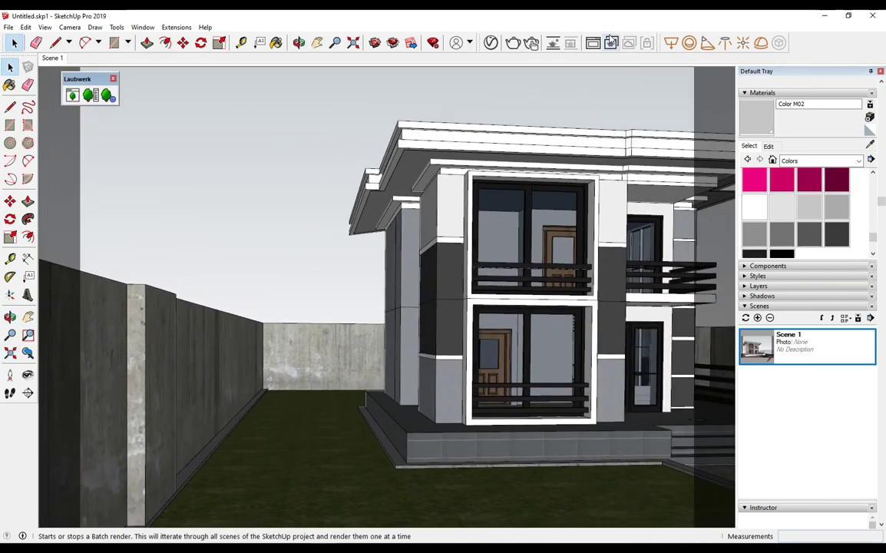
right_click(597, 44)
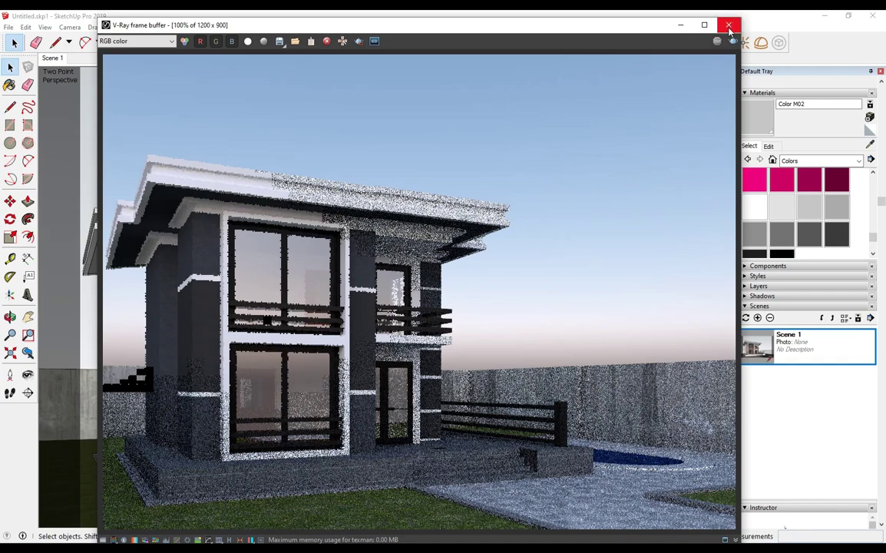
click(729, 27)
right_click(845, 212)
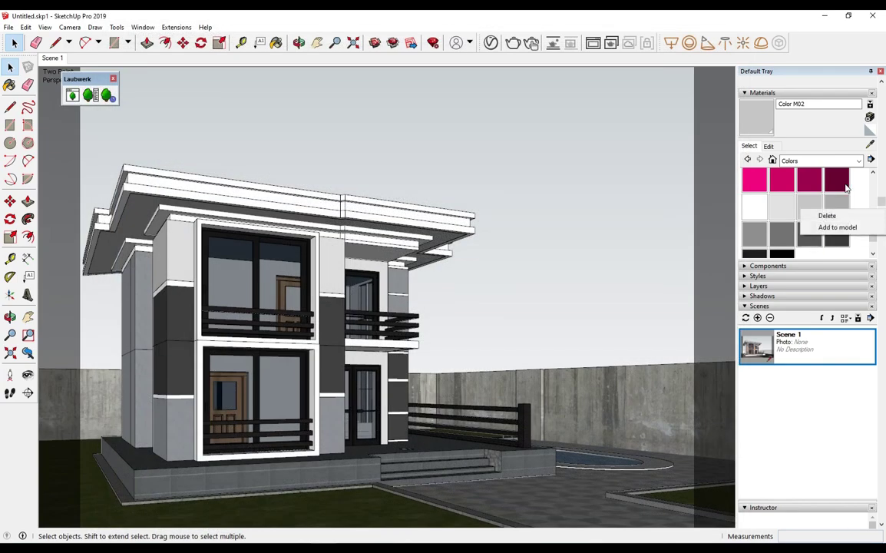
Enter the roof group and paint its fascia bands light grey Color M02.
click(308, 198)
scroll(336, 231, up, 3)
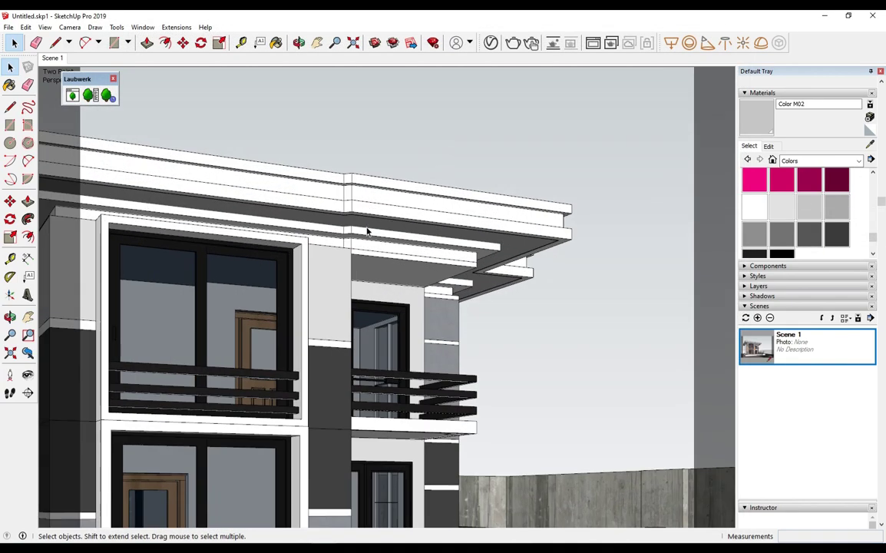
middle_drag(337, 231, 509, 252)
scroll(471, 247, up, 2)
click(435, 241)
double_click(446, 243)
click(743, 132)
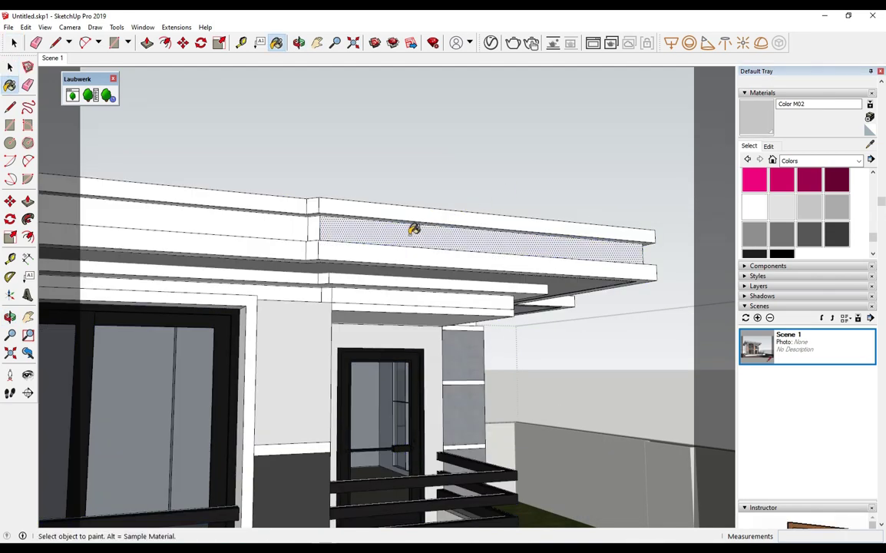
scroll(417, 229, up, 2)
scroll(274, 226, down, 3)
mouse_move(547, 272)
middle_down()
mouse_move(277, 276)
mouse_move(269, 288)
mouse_move(389, 333)
mouse_move(453, 302)
middle_up()
scroll(267, 252, up, 2)
scroll(269, 290, up, 3)
scroll(300, 298, down, 3)
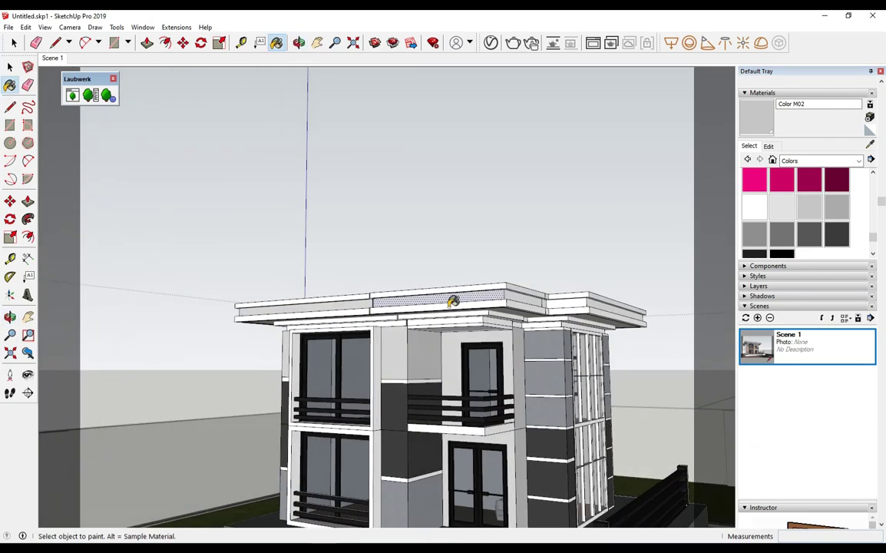
scroll(571, 297, up, 3)
scroll(553, 296, down, 1)
scroll(552, 296, up, 1)
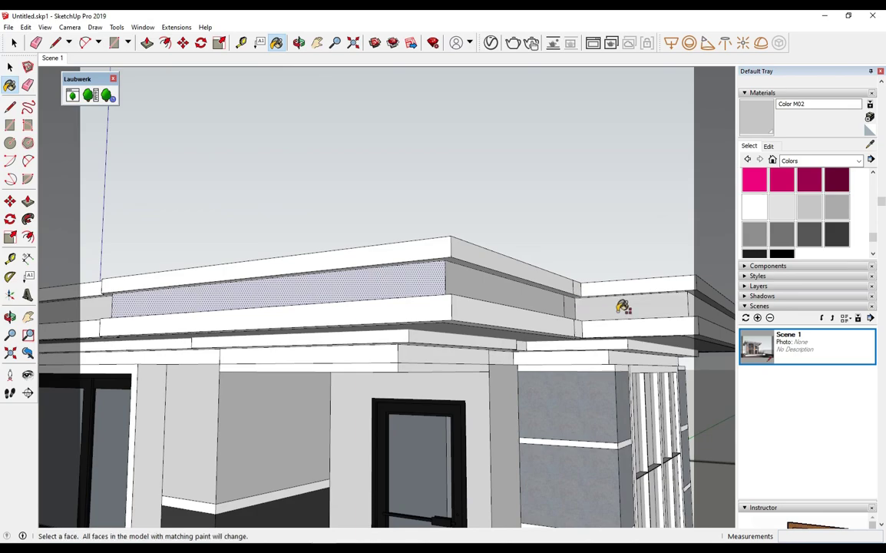
scroll(619, 307, up, 2)
scroll(428, 280, down, 3)
key(space)
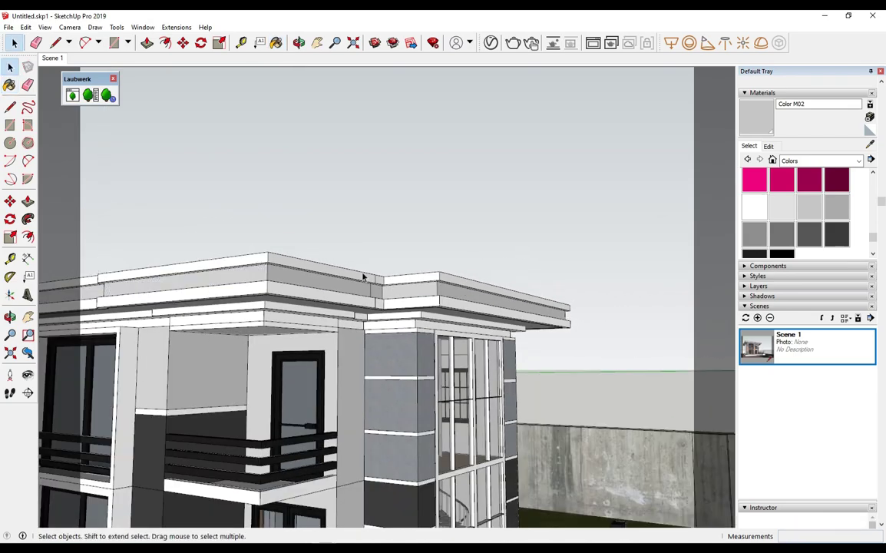
Orbit and zoom down to a low, close view of the oval pool.
scroll(364, 275, down, 5)
scroll(402, 335, up, 2)
middle_drag(403, 335, 375, 326)
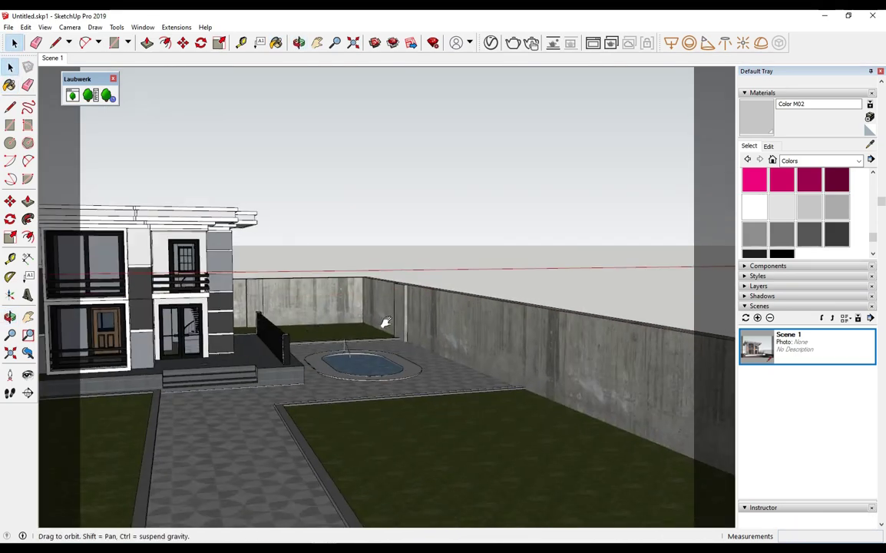
scroll(388, 371, up, 2)
scroll(393, 451, up, 3)
scroll(393, 451, up, 3)
mouse_move(329, 384)
middle_down()
mouse_move(348, 328)
mouse_move(474, 357)
middle_up()
Open Silver in the V-Ray Asset Editor and replace its generic layers with a V-Ray BRDF.
click(836, 205)
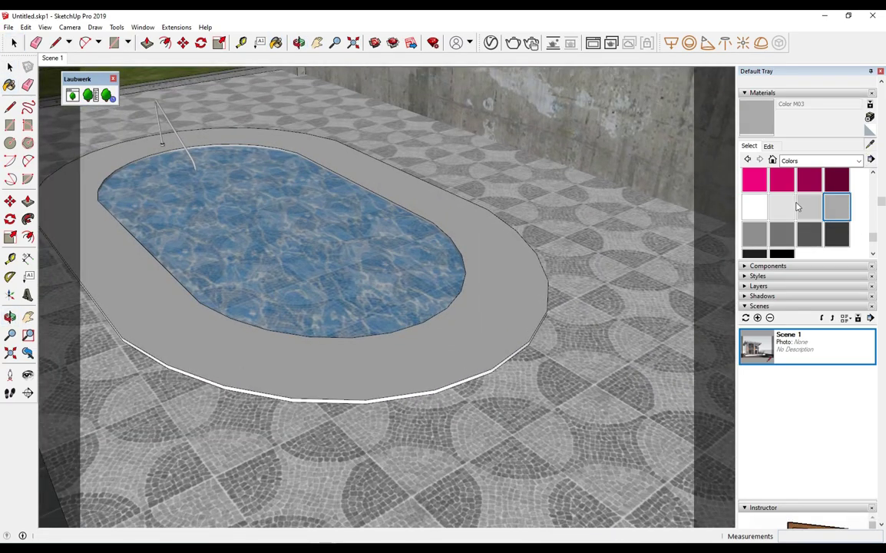
click(490, 42)
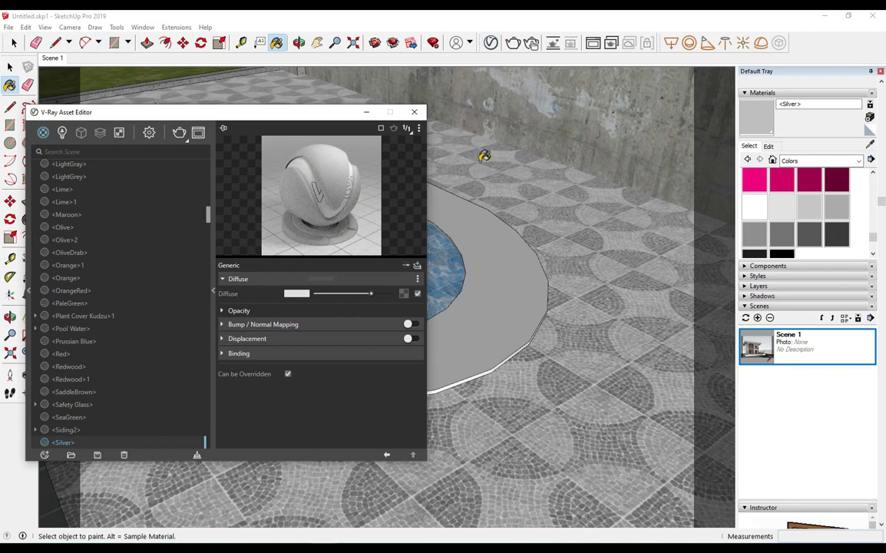
click(418, 279)
click(396, 302)
click(416, 265)
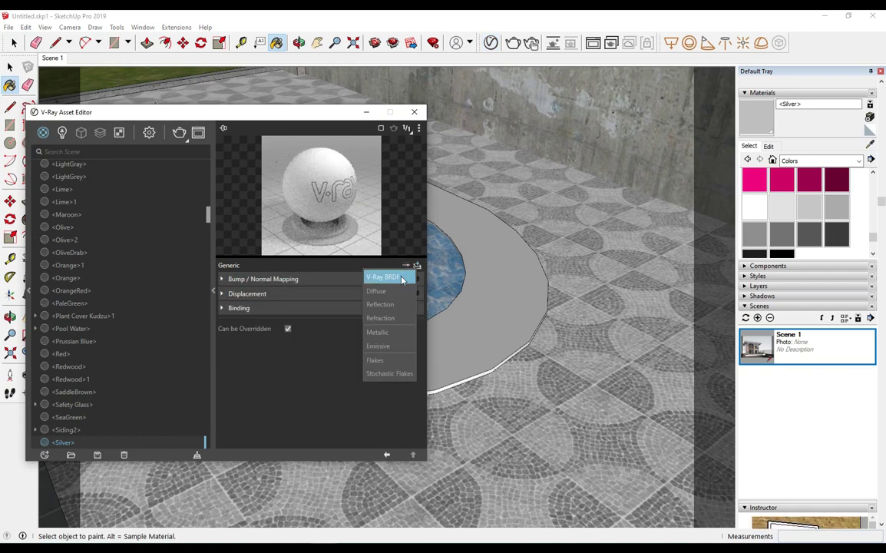
click(374, 290)
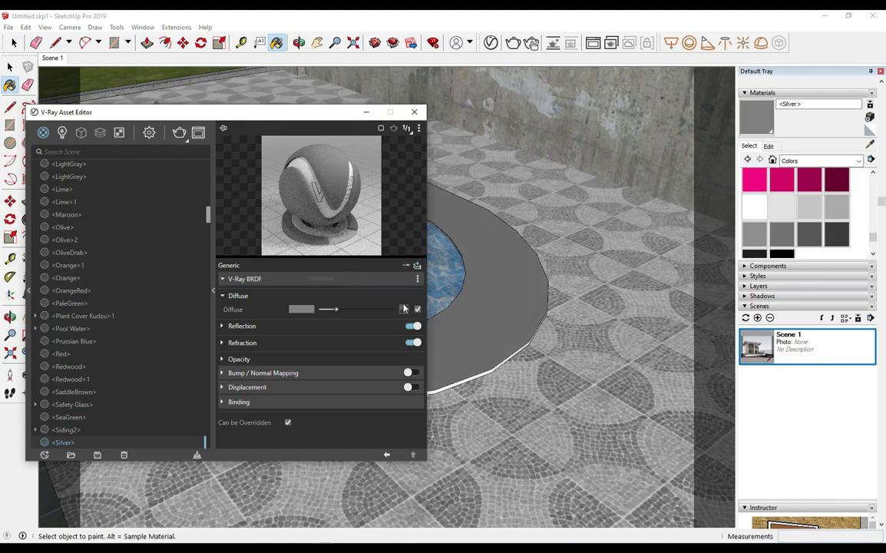
Load the black veined marble image from Texture\marble as Silver's diffuse bitmap.
click(403, 309)
click(362, 139)
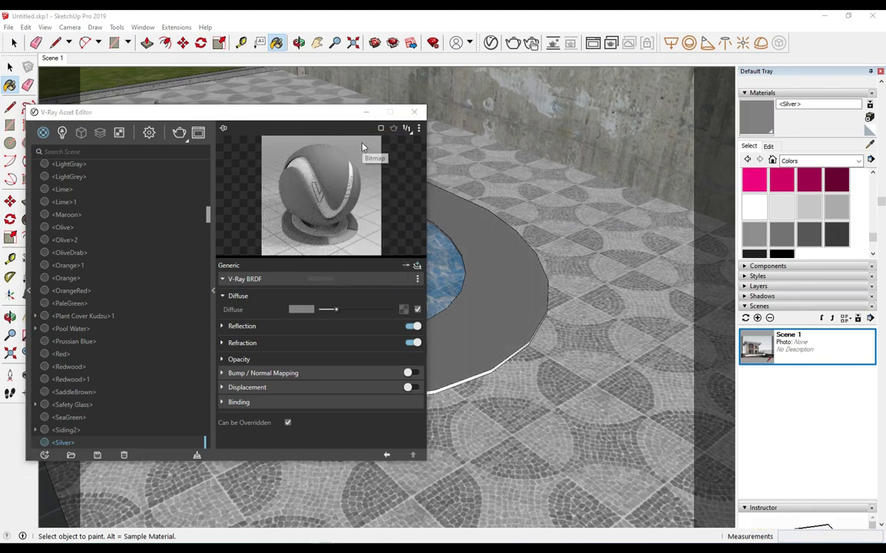
scroll(363, 188, down, 3)
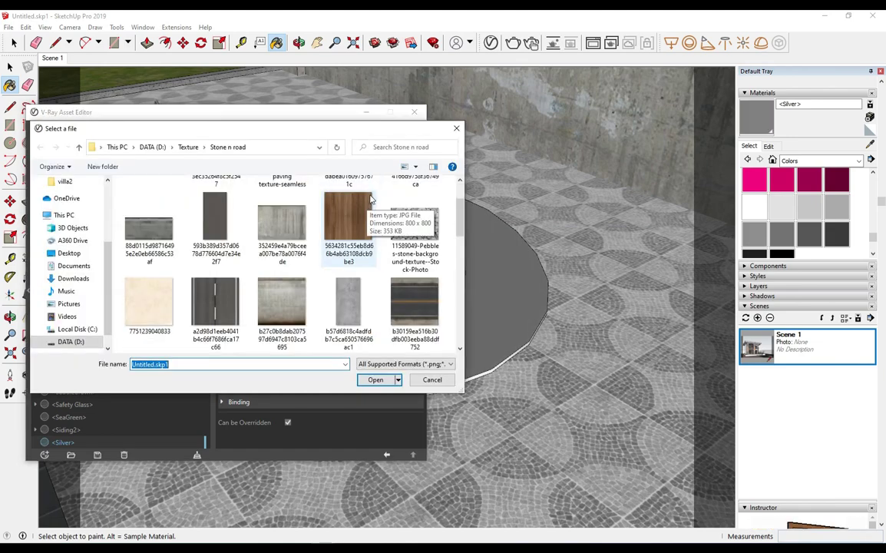
scroll(366, 198, down, 3)
scroll(370, 201, down, 3)
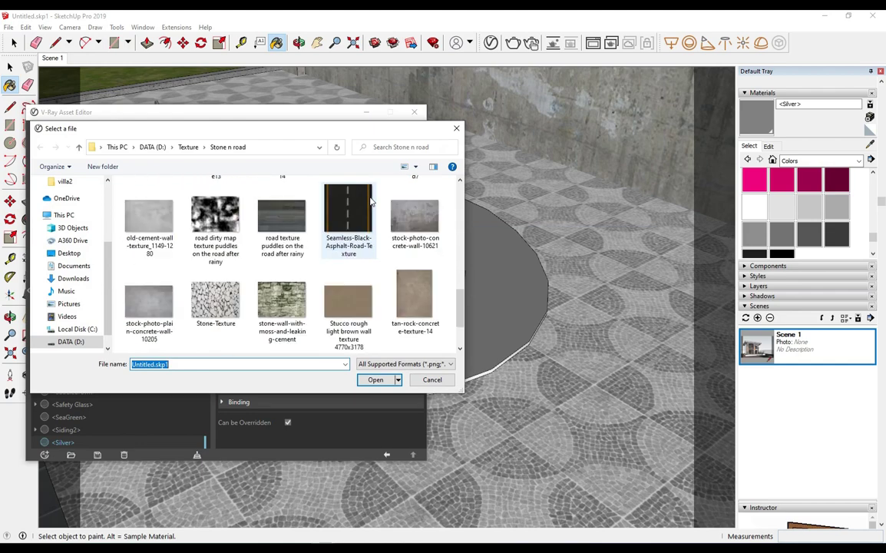
click(189, 146)
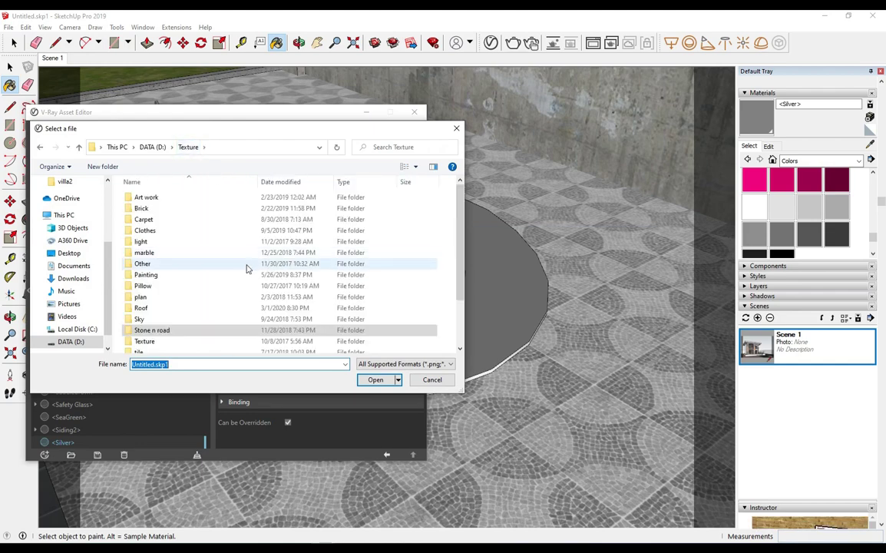
scroll(230, 284, down, 1)
scroll(155, 241, up, 2)
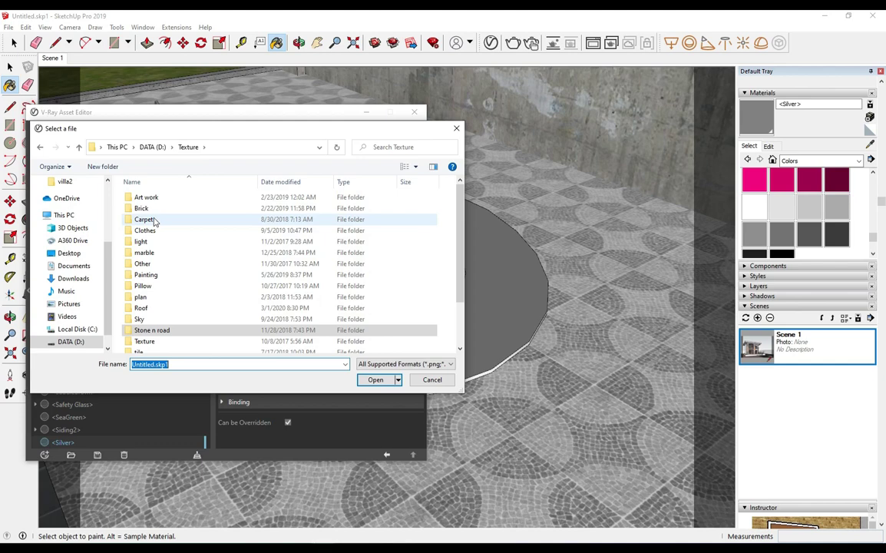
click(152, 254)
double_click(152, 254)
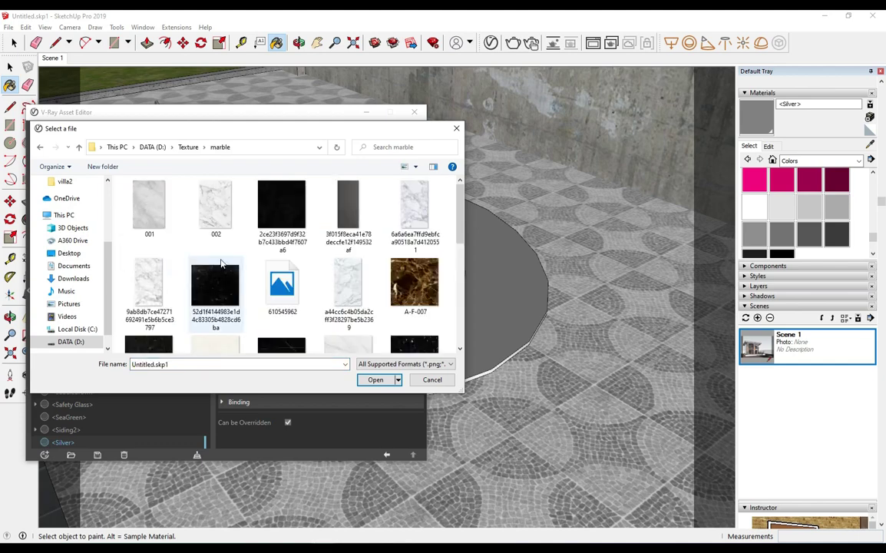
scroll(203, 237, down, 1)
scroll(246, 265, down, 1)
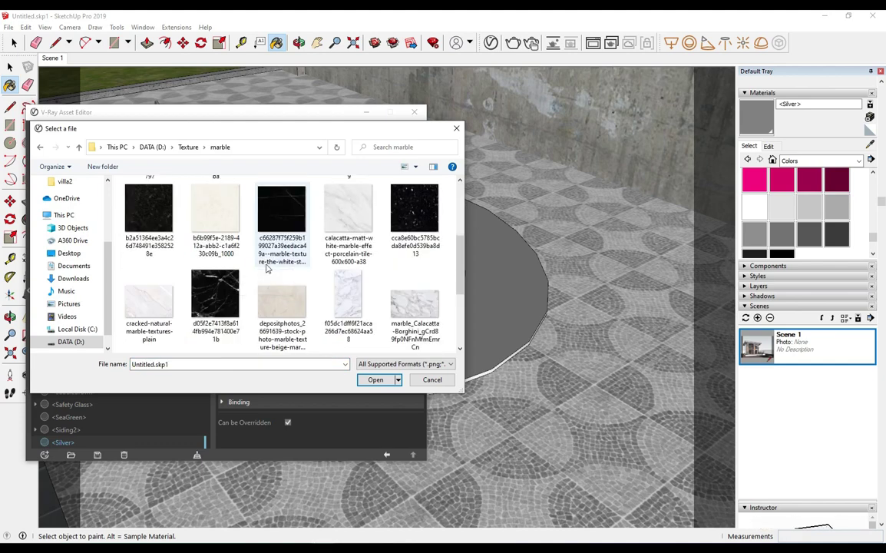
scroll(270, 269, down, 1)
double_click(216, 211)
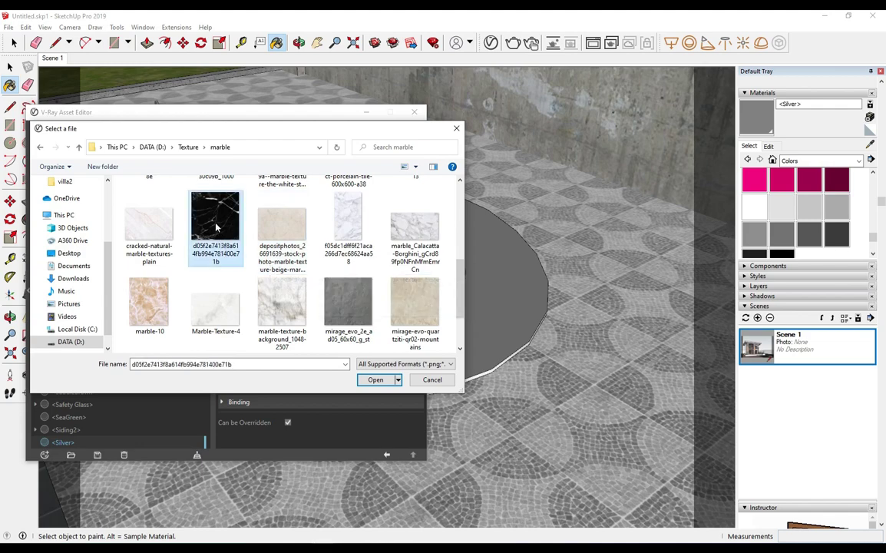
Set Silver's reflection glossiness to 0.9, turn Fresnel off, and slightly darken the reflection colour.
click(387, 455)
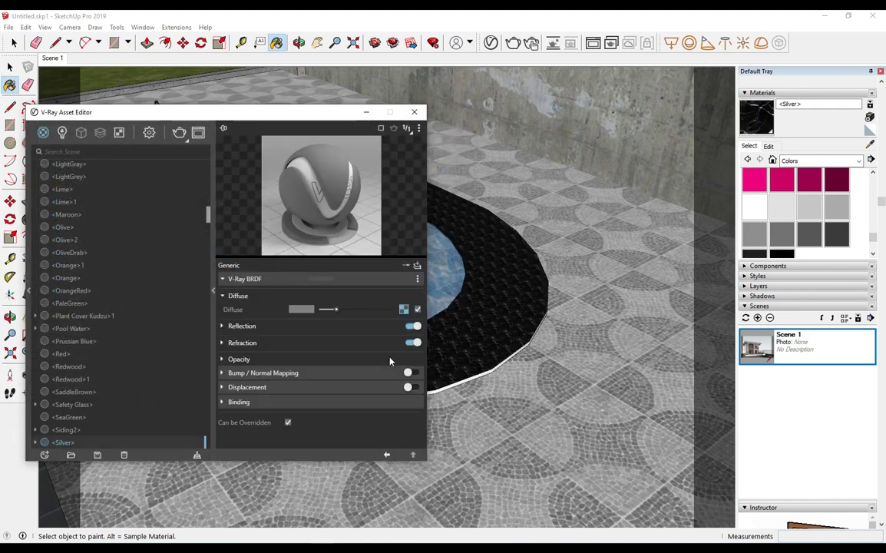
click(290, 328)
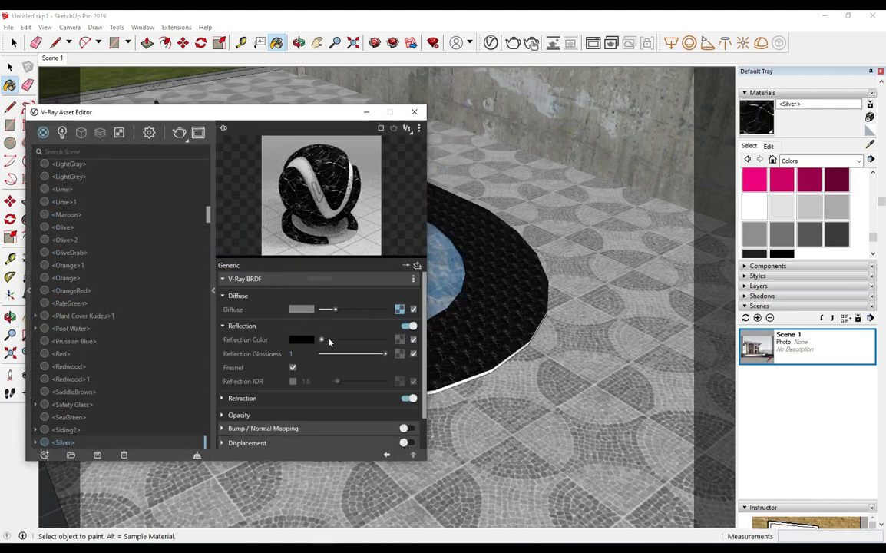
click(293, 354)
text(9)
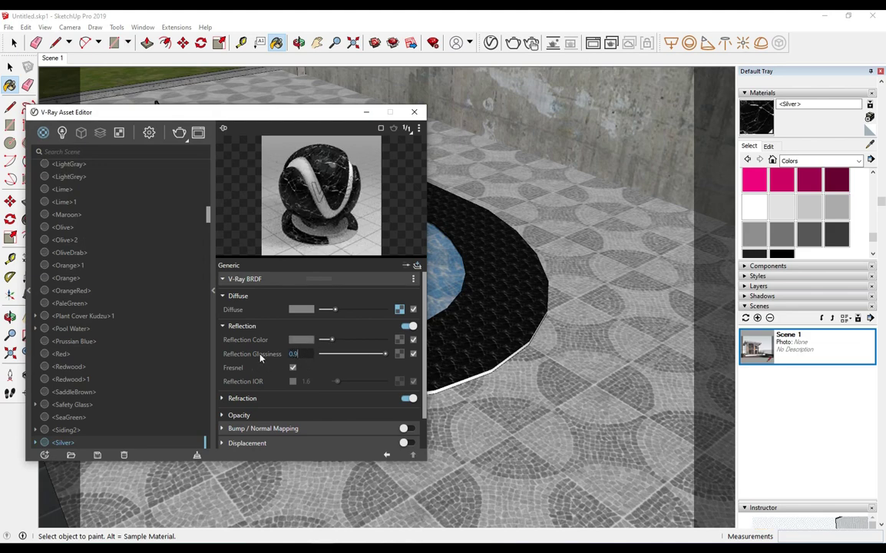
click(292, 367)
drag(333, 345, 330, 342)
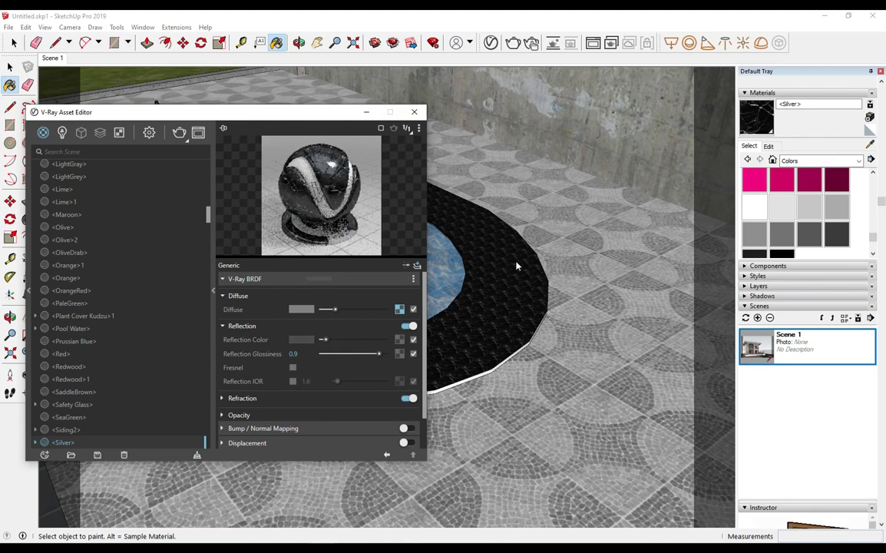
scroll(518, 262, up, 3)
Set the Silver marble texture size to 1200 mm in the Materials Edit panel.
click(768, 145)
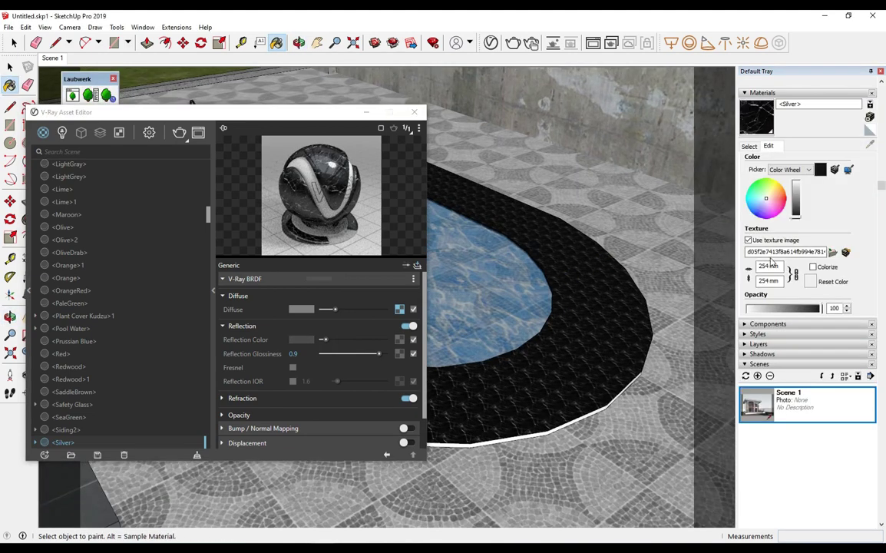
double_click(765, 265)
text(800)
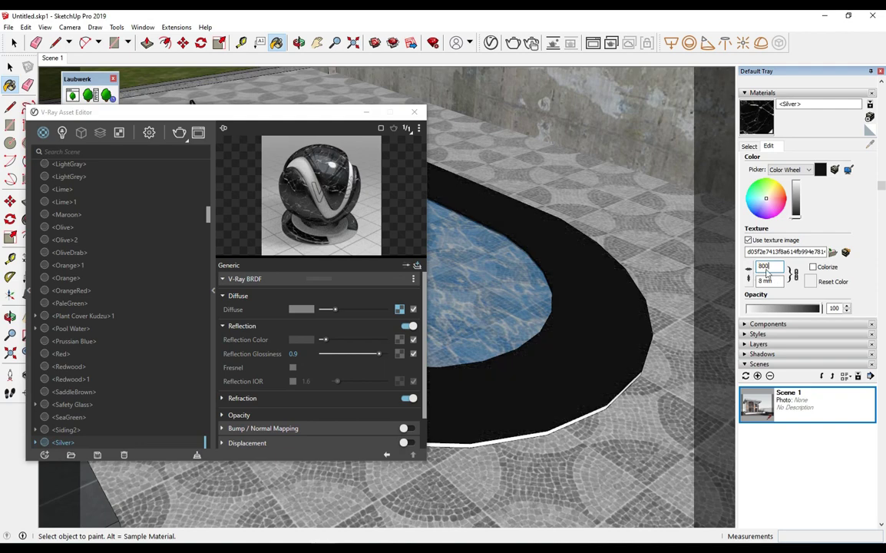
key(Return)
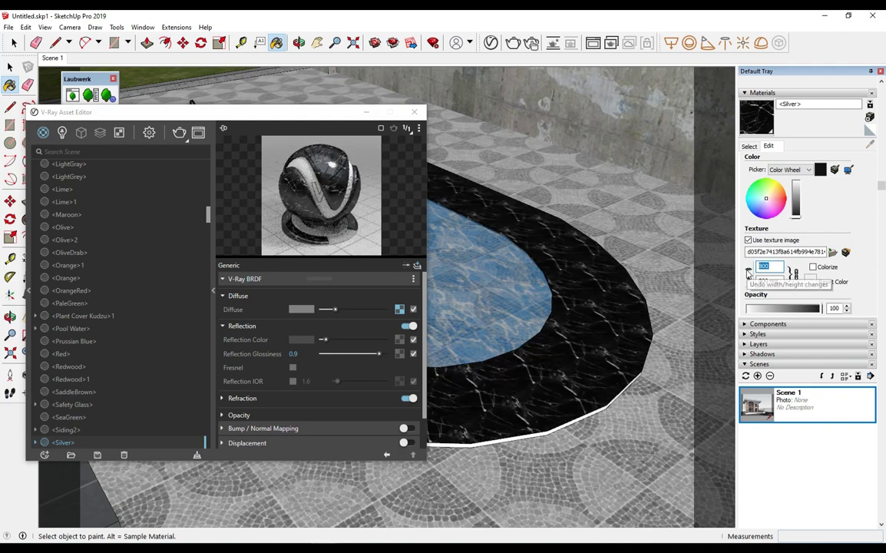
text(12)
key(Return)
scroll(619, 366, up, 3)
key(space)
scroll(537, 324, down, 2)
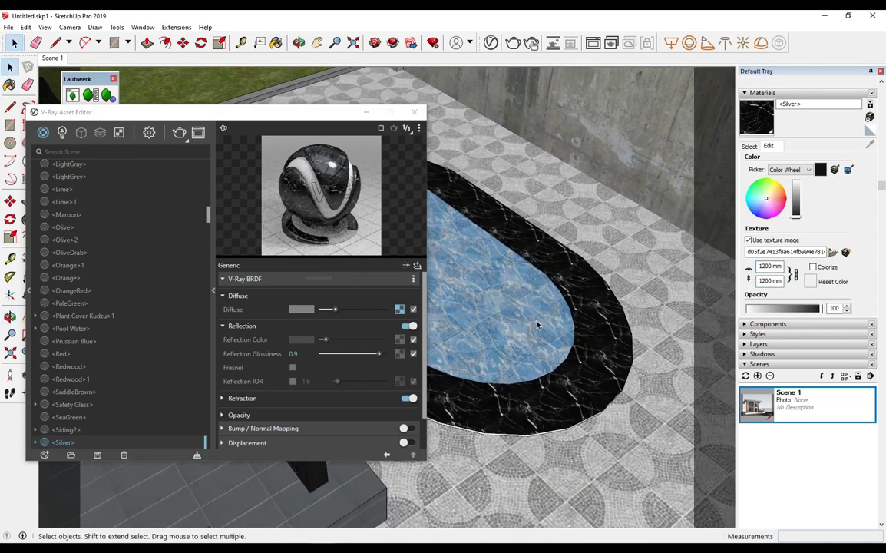
click(413, 309)
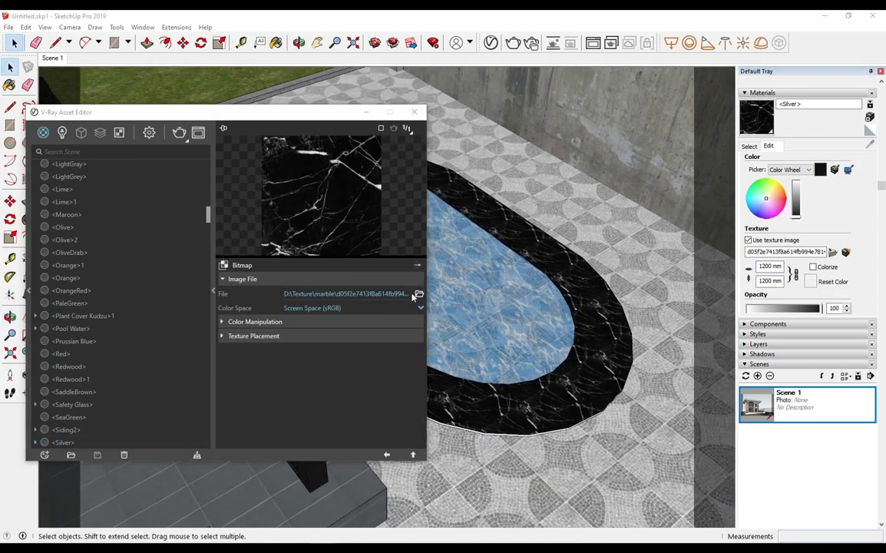
Swap Silver's diffuse bitmap for a thin-veined black marble image.
click(417, 292)
scroll(421, 289, down, 2)
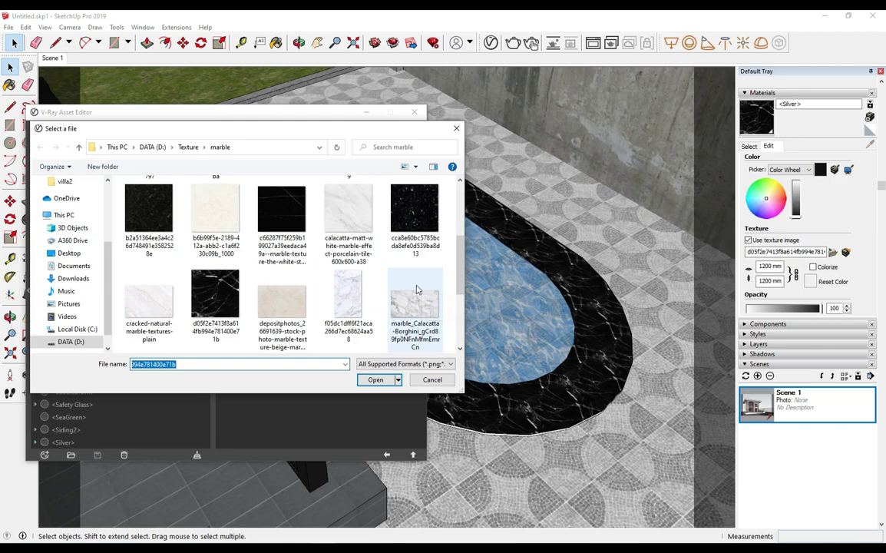
scroll(400, 256, down, 1)
scroll(400, 256, down, 1)
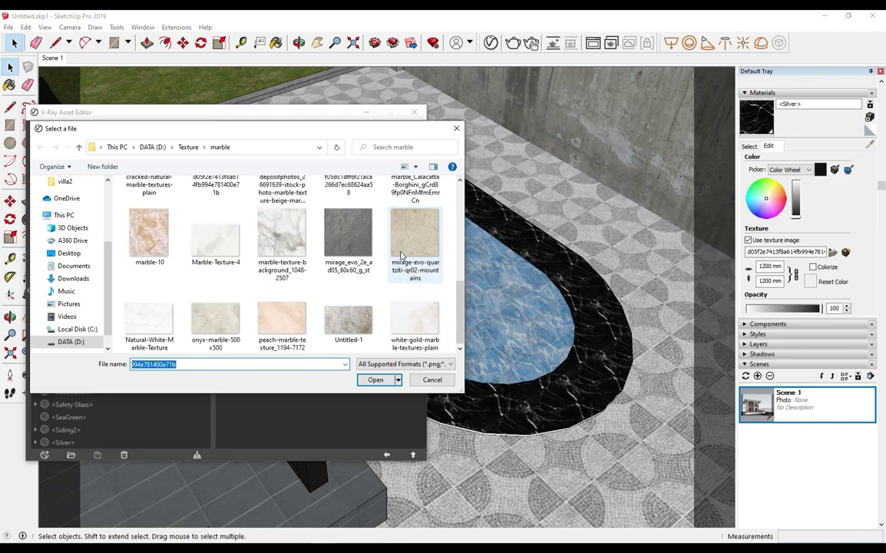
scroll(401, 255, up, 1)
scroll(401, 256, up, 1)
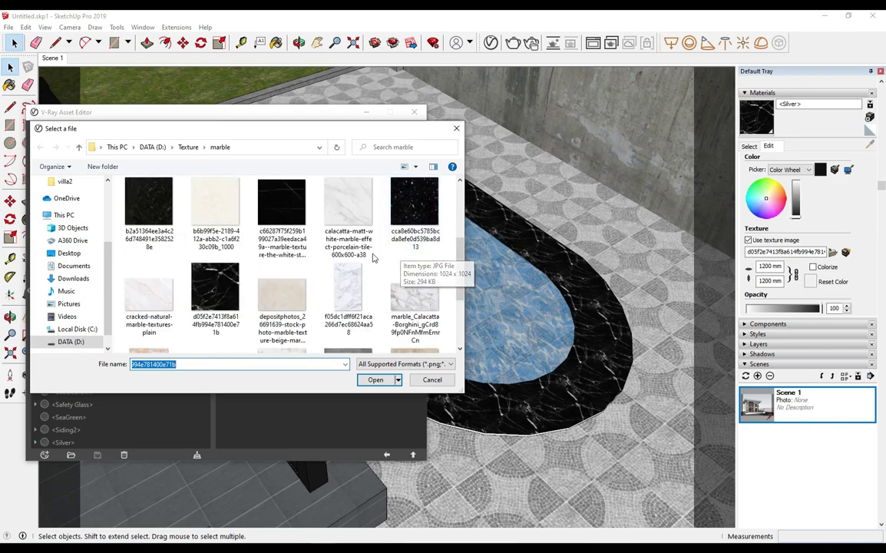
double_click(282, 224)
mouse_move(503, 311)
middle_down()
mouse_move(530, 361)
mouse_move(516, 375)
mouse_move(461, 319)
mouse_move(430, 338)
middle_up()
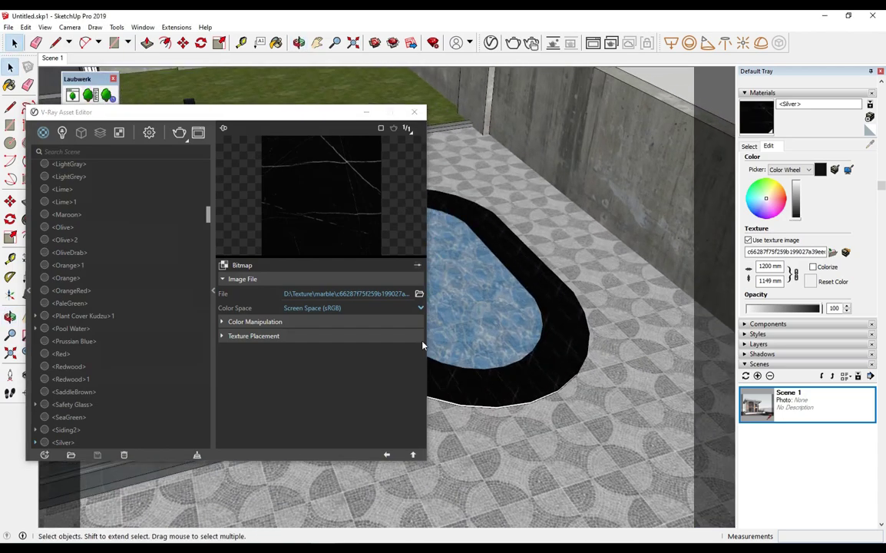
scroll(537, 361, up, 2)
scroll(476, 353, up, 3)
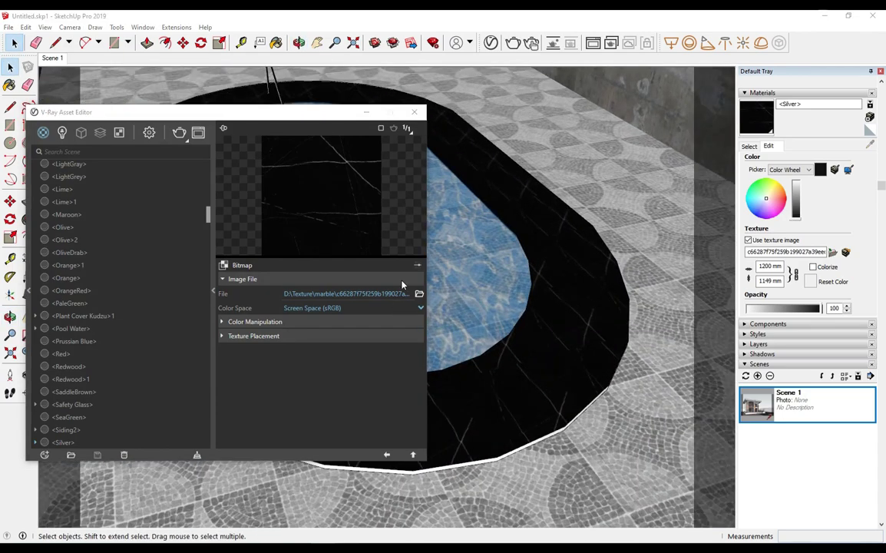
Replace the bitmap with the grey plank tile image from Texture\tile and close the editor.
click(419, 293)
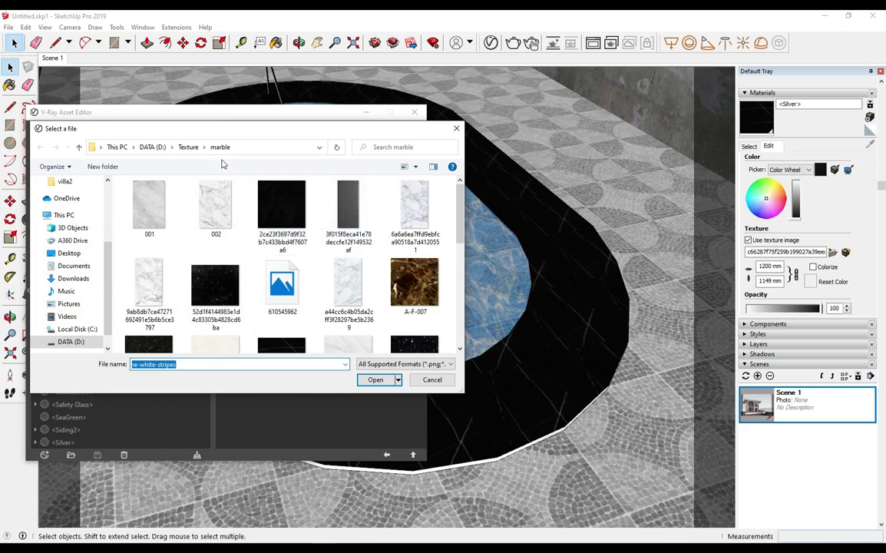
click(188, 147)
click(142, 305)
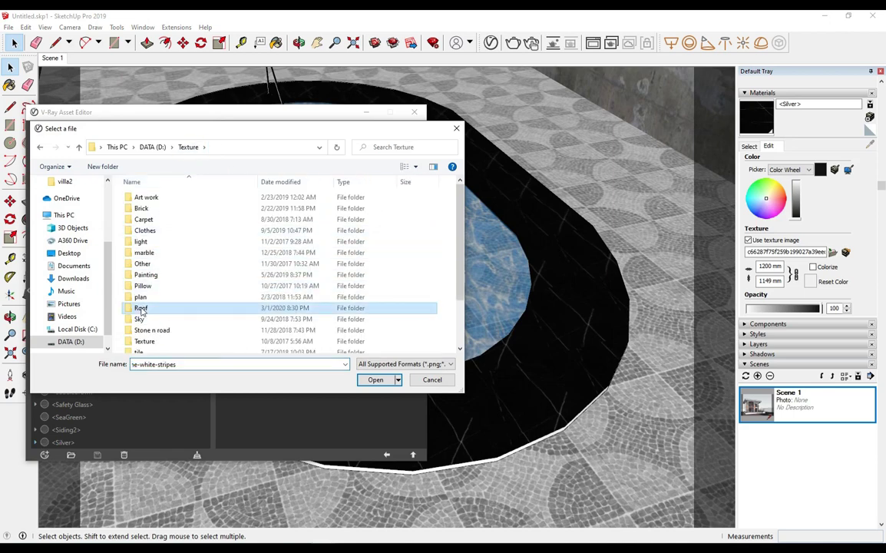
scroll(159, 323, down, 1)
double_click(156, 325)
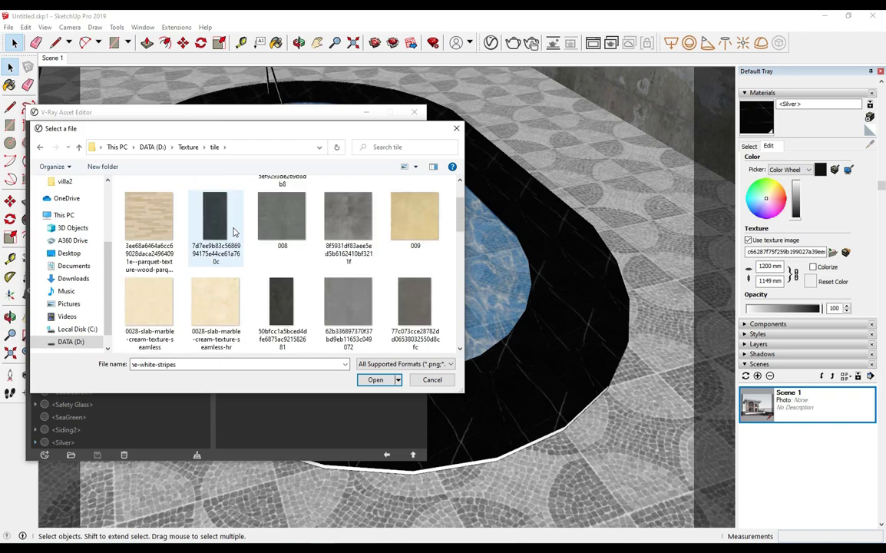
double_click(280, 214)
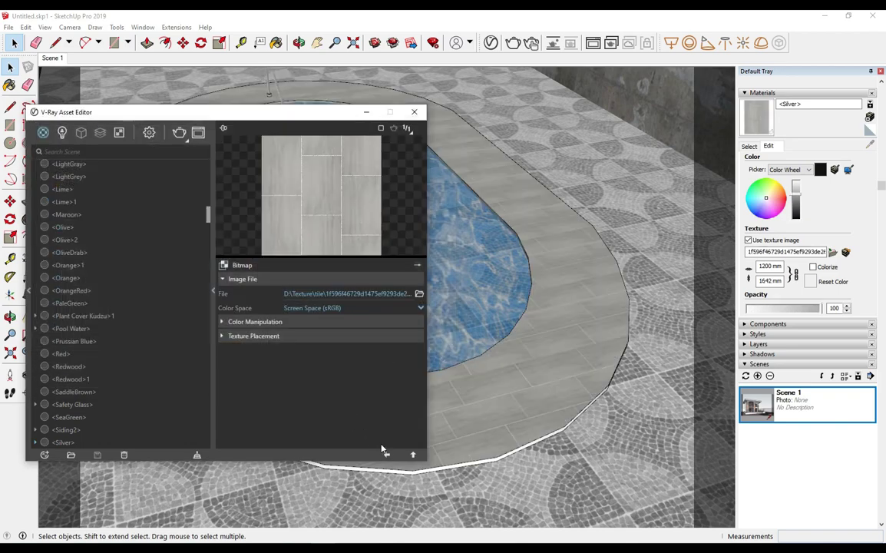
click(387, 455)
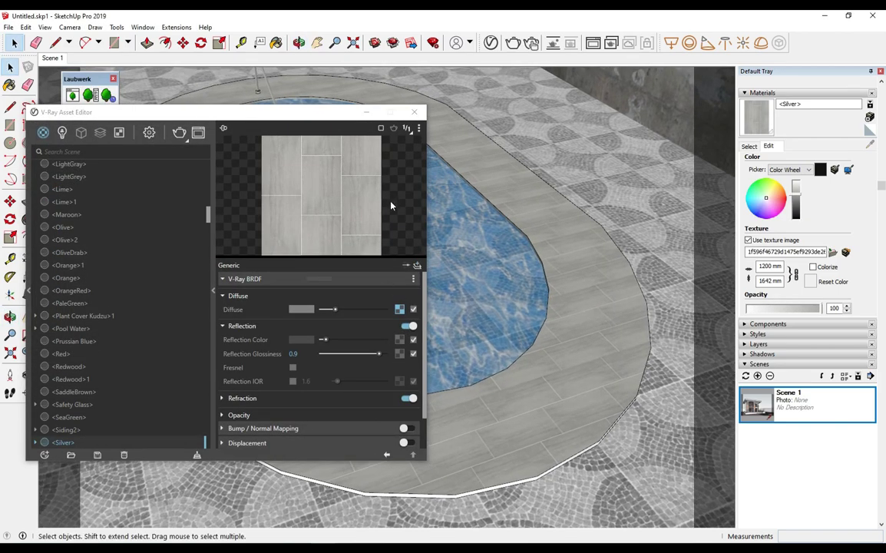
click(414, 112)
Orbit and zoom in for a closer look at the grey plank pool border.
scroll(491, 243, up, 3)
middle_drag(605, 425, 574, 478)
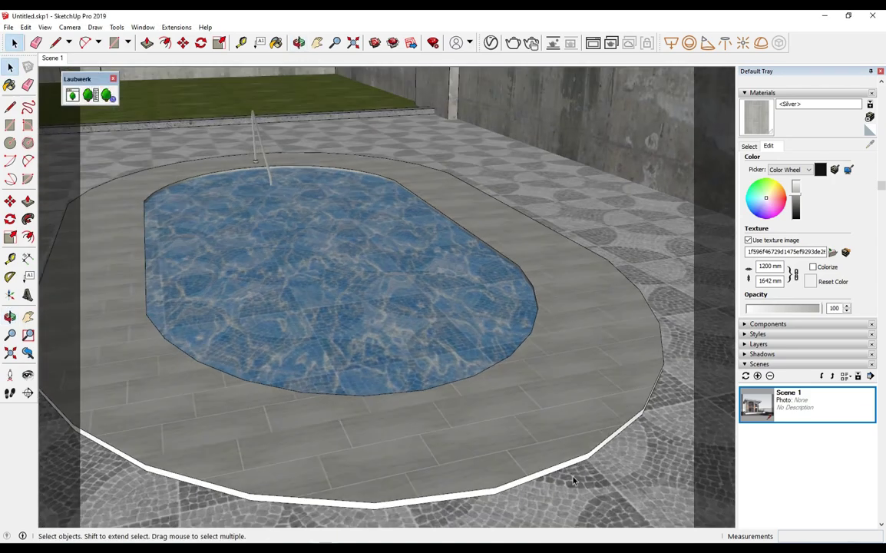
scroll(572, 459, up, 2)
scroll(573, 459, up, 2)
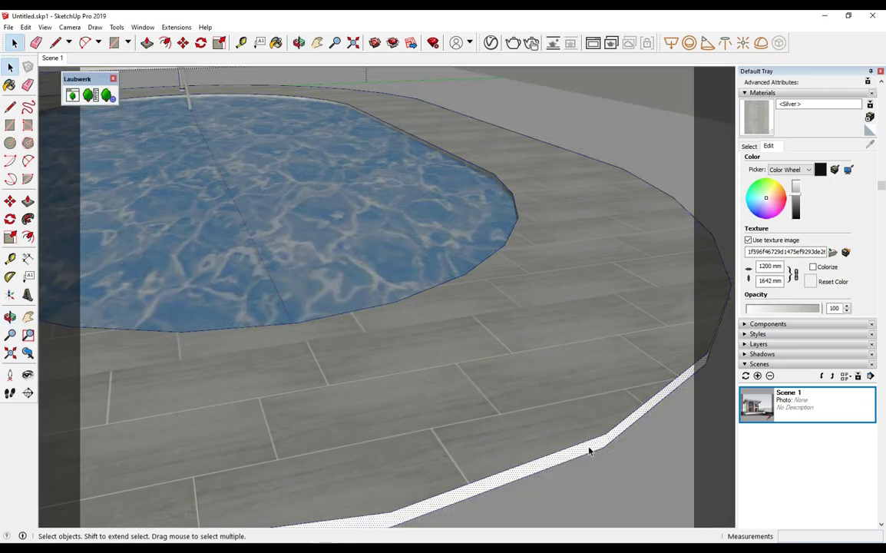
key(b)
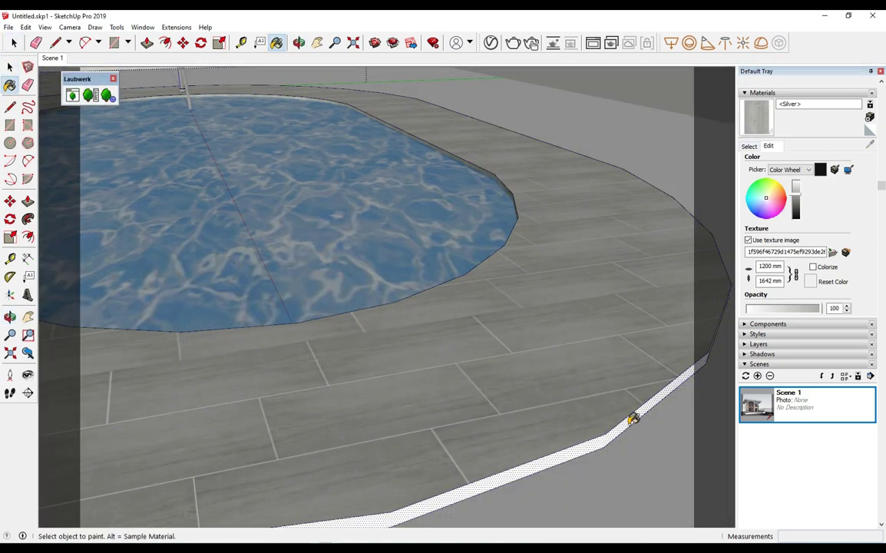
key(space)
scroll(534, 386, down, 5)
scroll(534, 300, down, 3)
scroll(460, 303, down, 2)
scroll(411, 307, up, 2)
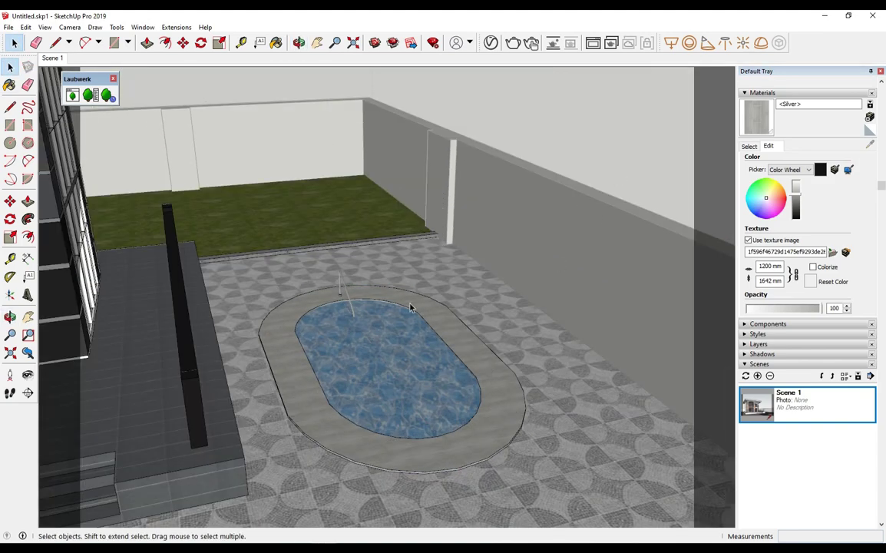
scroll(410, 307, up, 2)
click(749, 146)
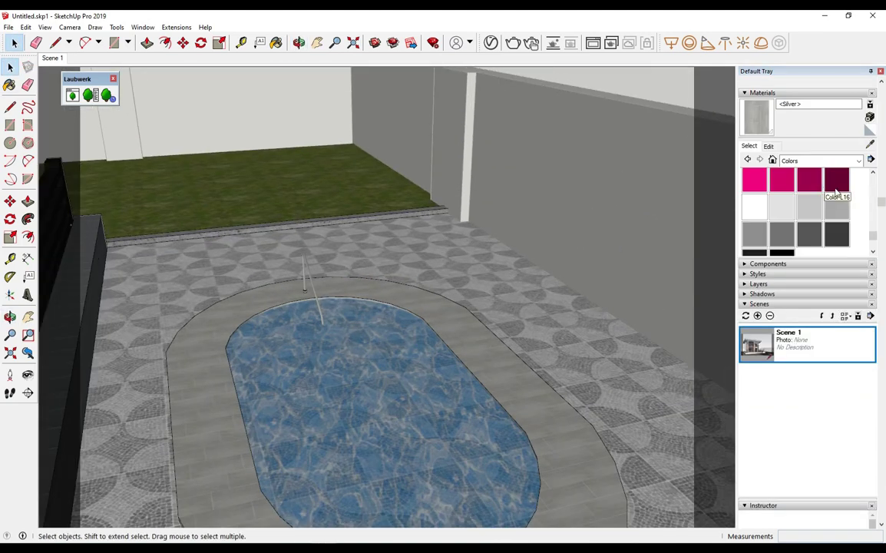
Sample the Pool Water material from the pool and open it in the V-Ray Asset Editor.
click(836, 179)
key(b)
scroll(384, 343, down, 2)
alt+click(405, 336)
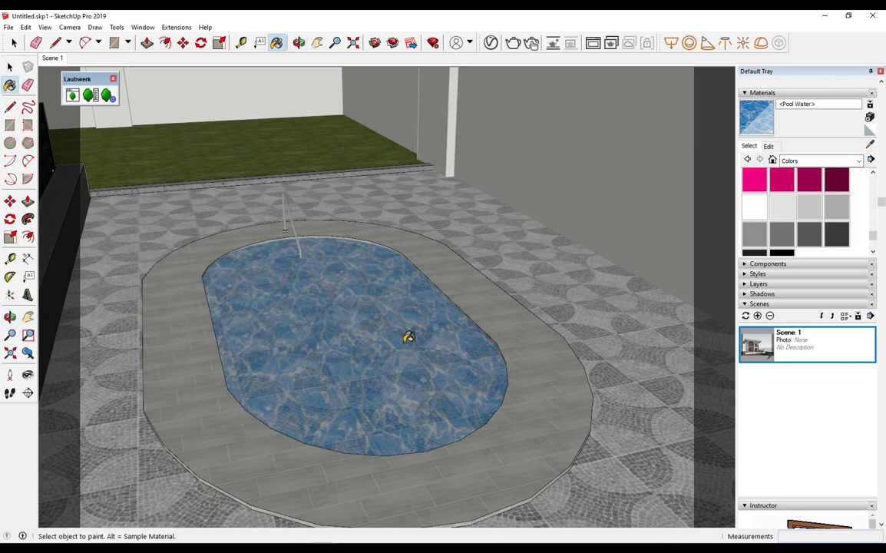
key(space)
scroll(489, 77, up, 2)
click(491, 42)
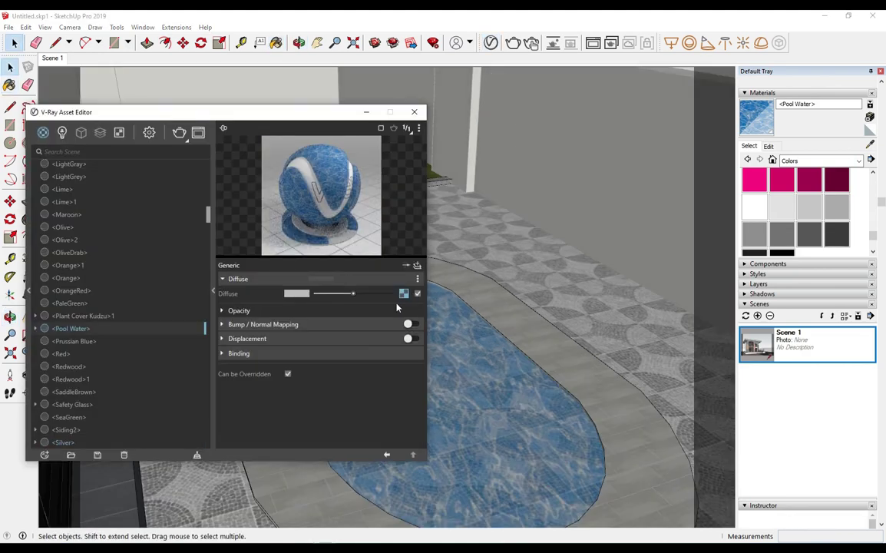
Replace Pool Water's Diffuse layer with a V-Ray BRDF layer.
click(418, 281)
click(404, 315)
click(417, 267)
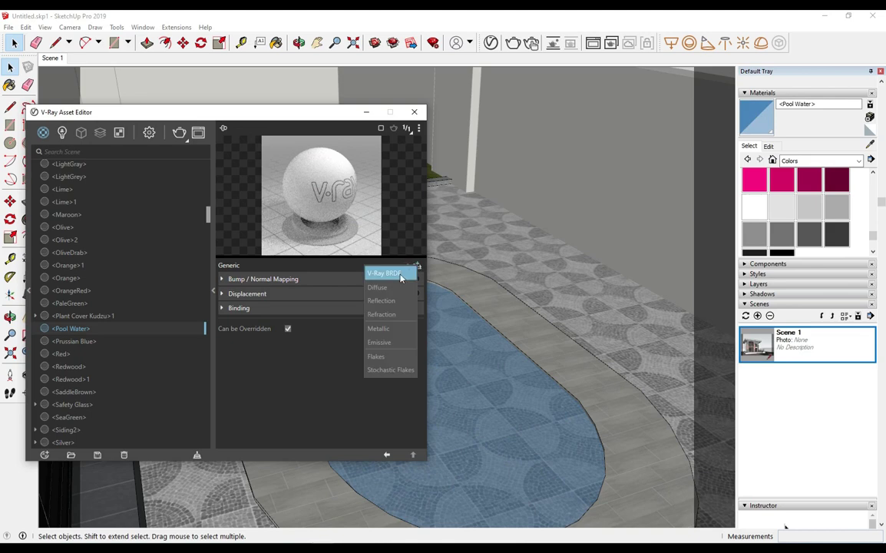
click(400, 274)
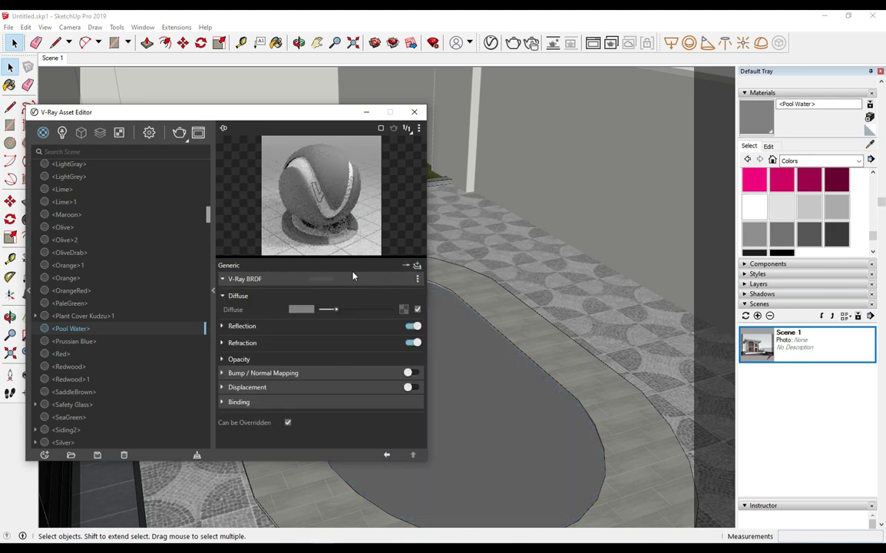
Set the V-Ray BRDF diffuse colour to a dark saturated blue.
click(296, 308)
drag(423, 273, 425, 296)
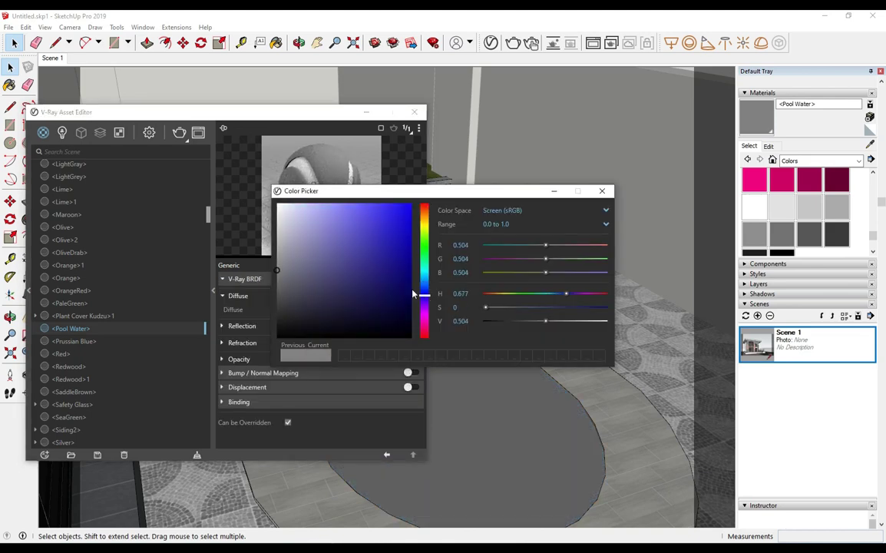
click(424, 284)
click(398, 290)
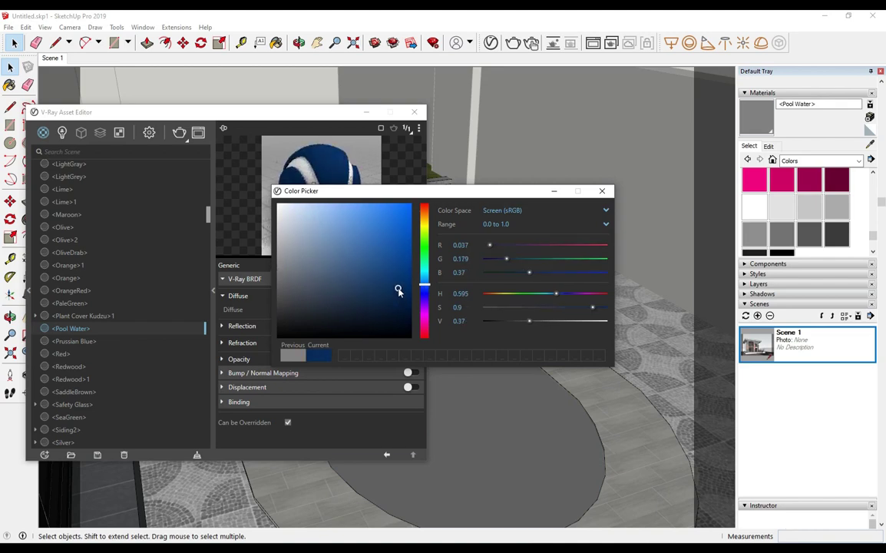
click(392, 293)
click(424, 283)
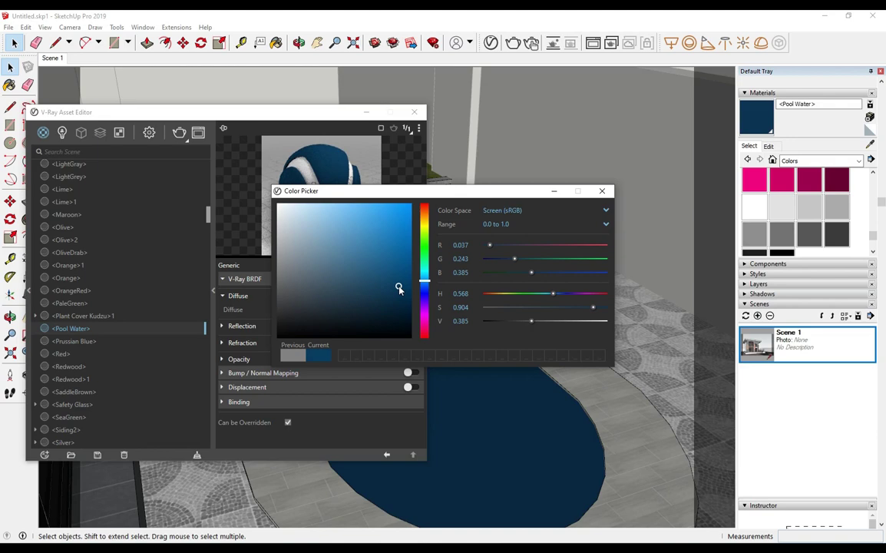
drag(402, 277, 400, 274)
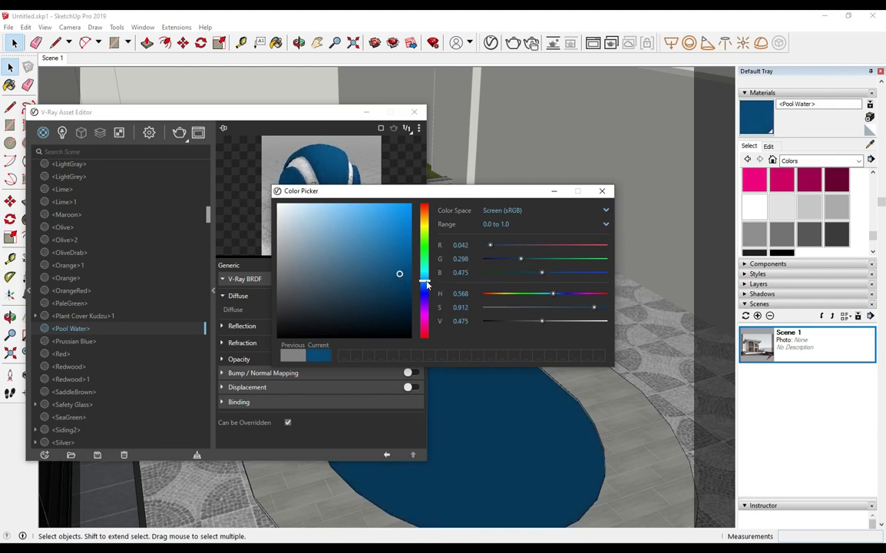
click(601, 192)
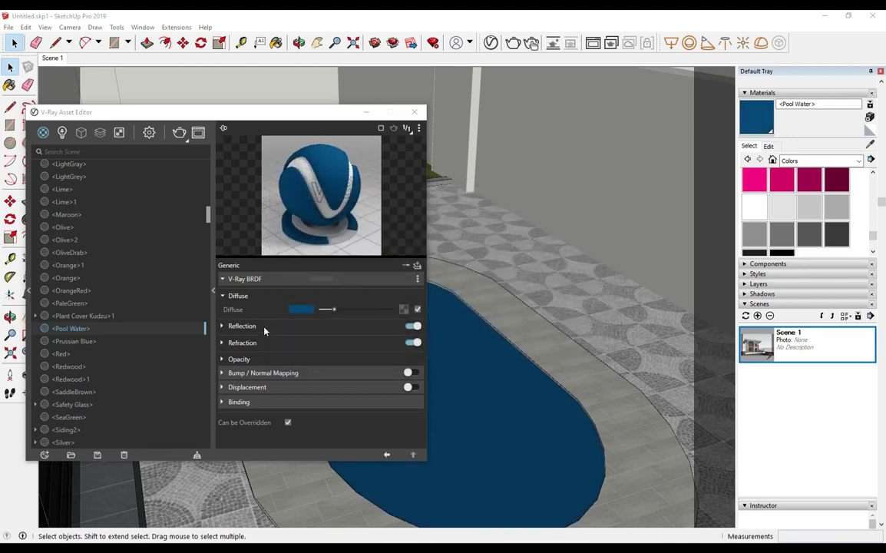
click(264, 328)
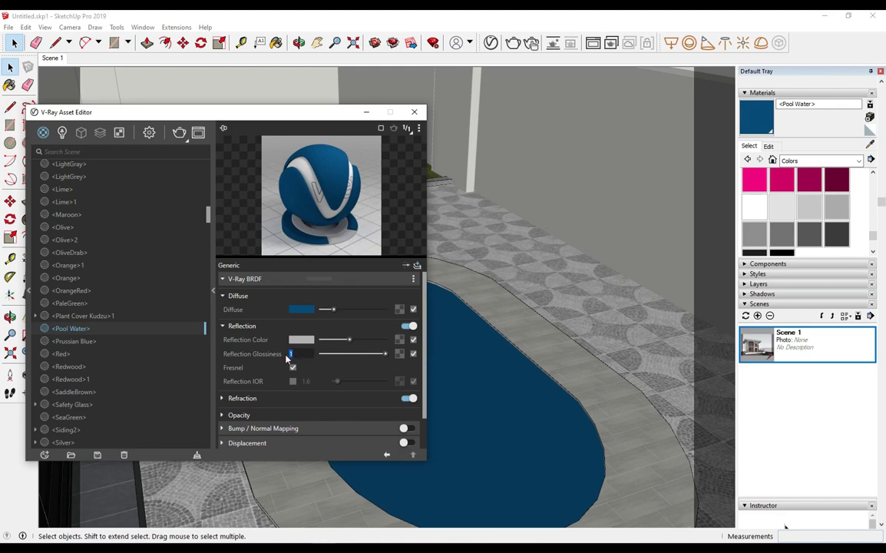
Turn off Fresnel reflections and lower the water's reflection colour strength.
text(0)
click(294, 367)
drag(349, 339, 338, 340)
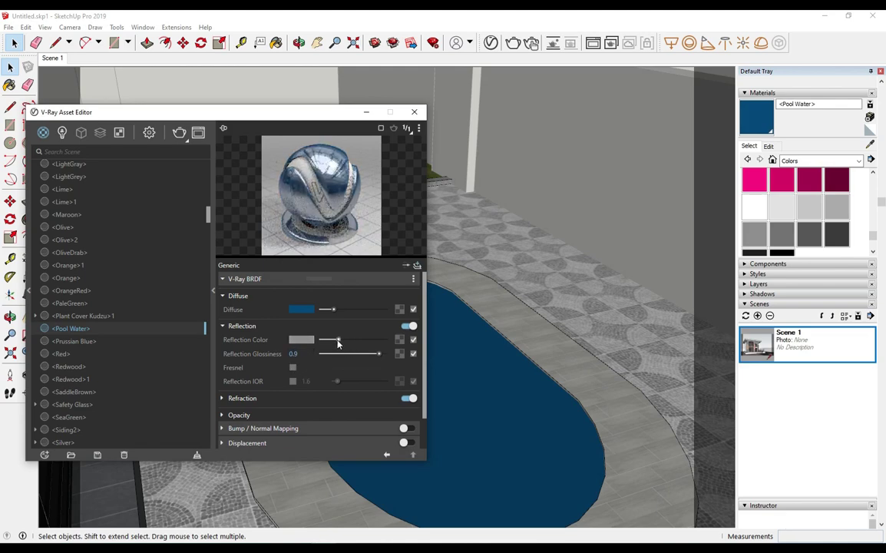
click(250, 326)
Enable bump mapping on Pool Water and choose a Noise A texture for it.
click(251, 374)
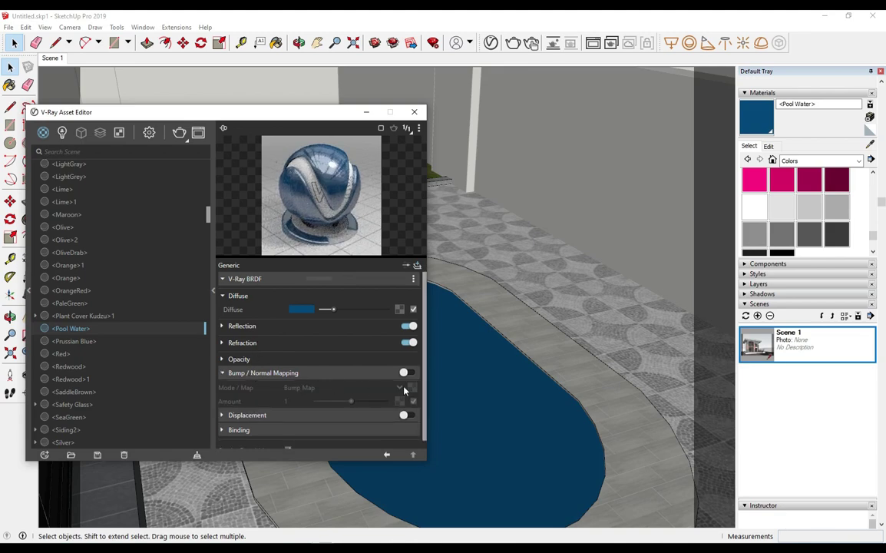
click(409, 373)
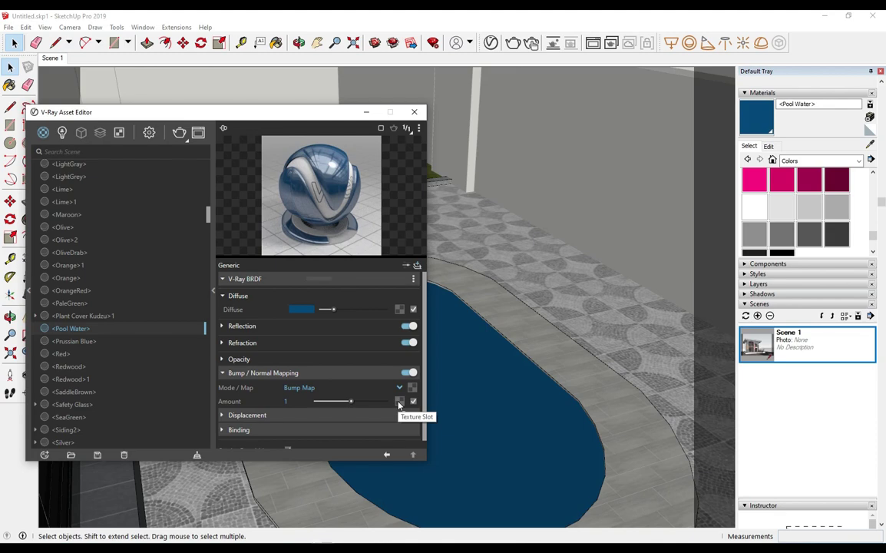
click(411, 392)
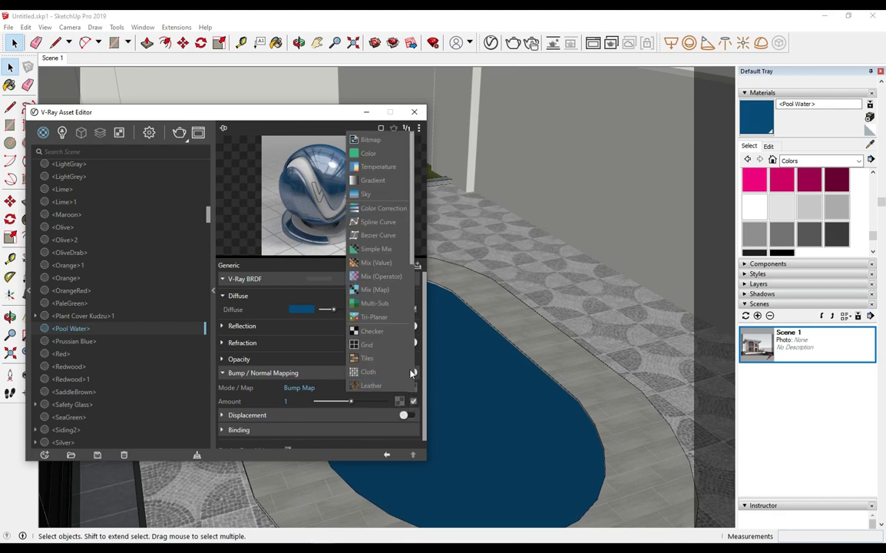
scroll(386, 292, down, 4)
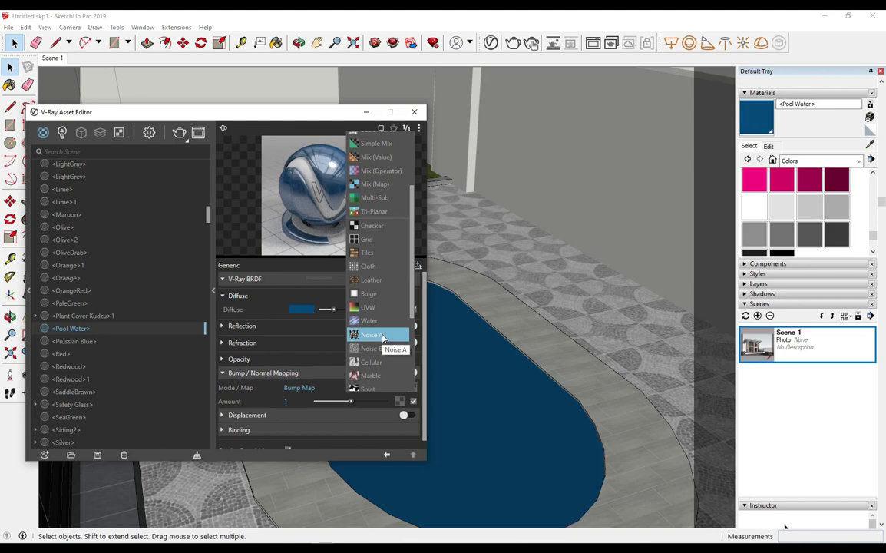
click(382, 337)
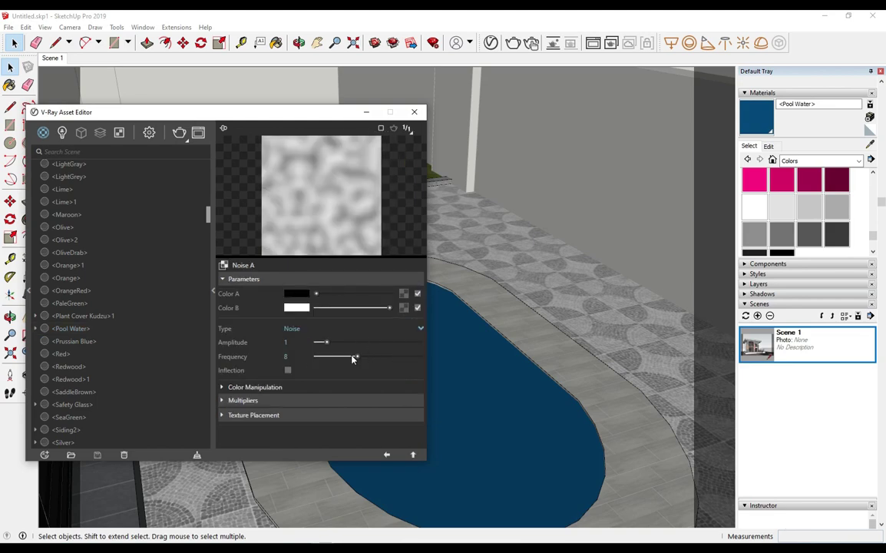
Change the Noise A texture's Color A from black to medium blue.
click(299, 294)
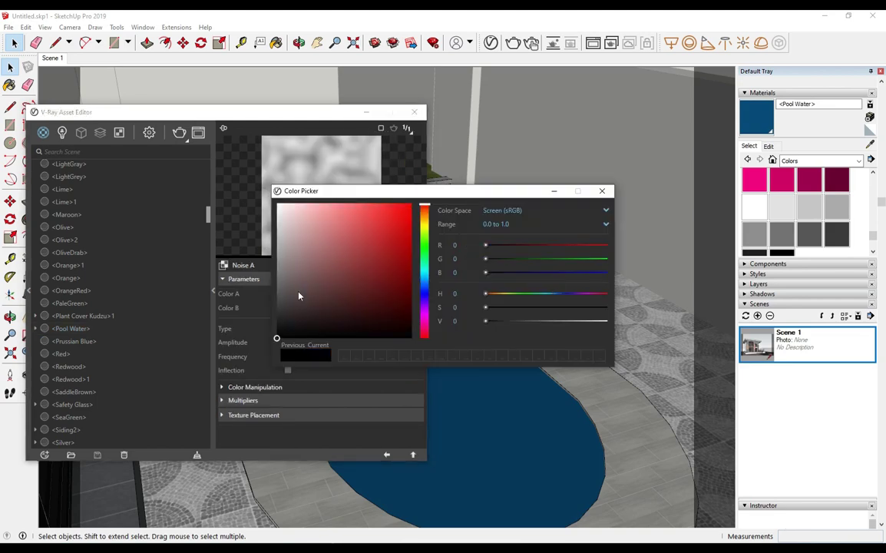
click(423, 282)
click(389, 244)
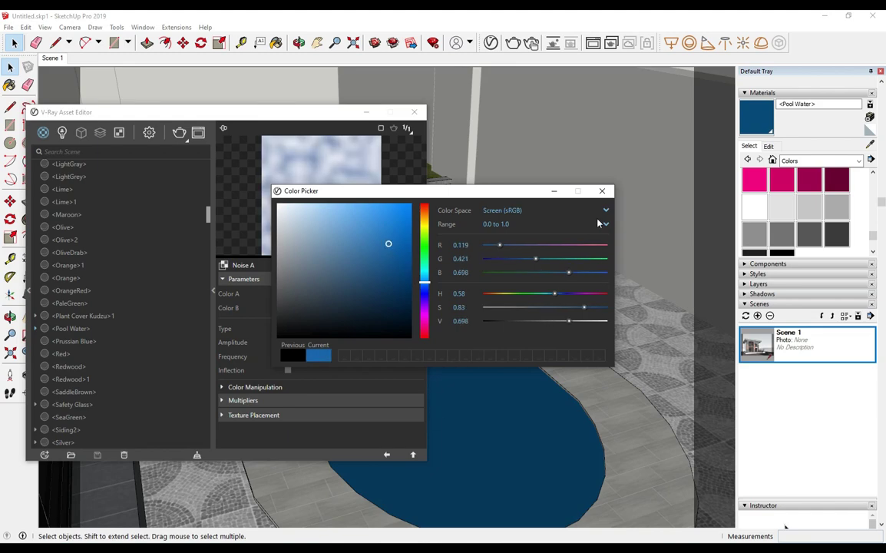
click(602, 191)
click(387, 454)
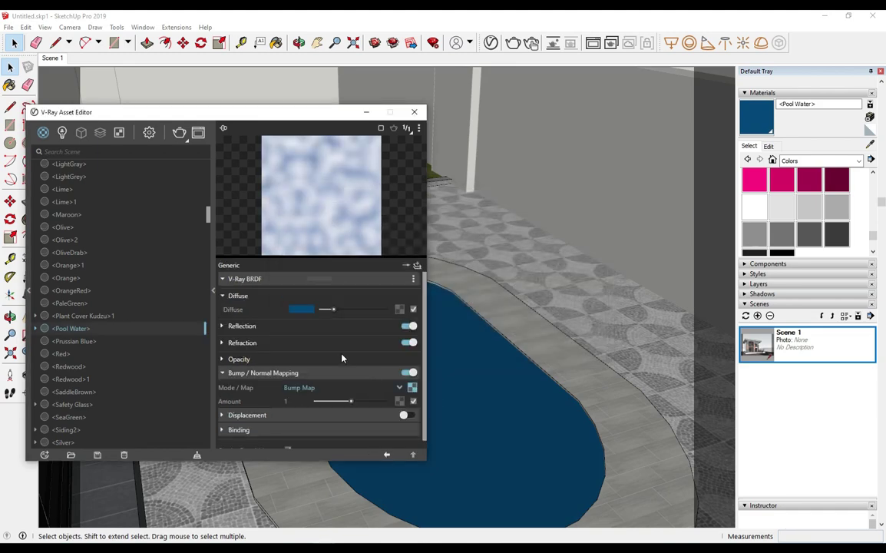
Try the Perlin noise type, then set the noise type back to Noise.
click(412, 389)
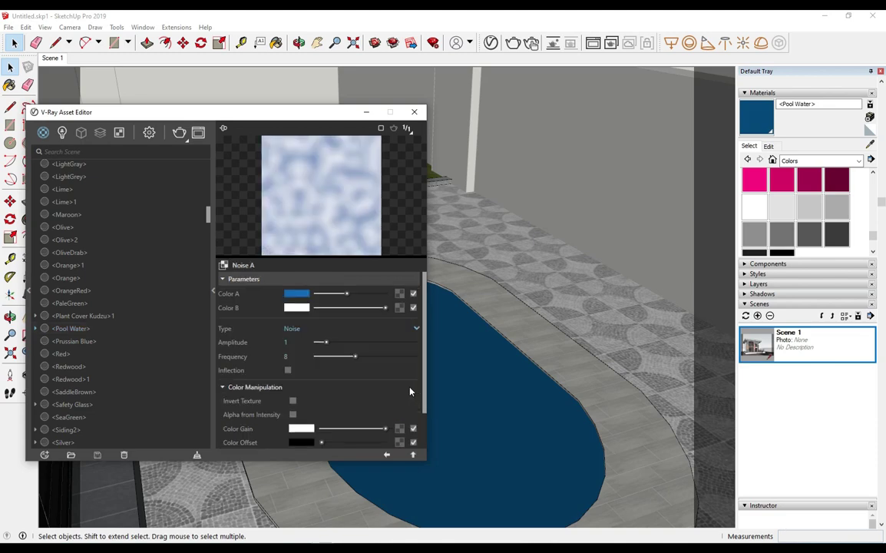
scroll(294, 344, down, 1)
scroll(296, 343, down, 2)
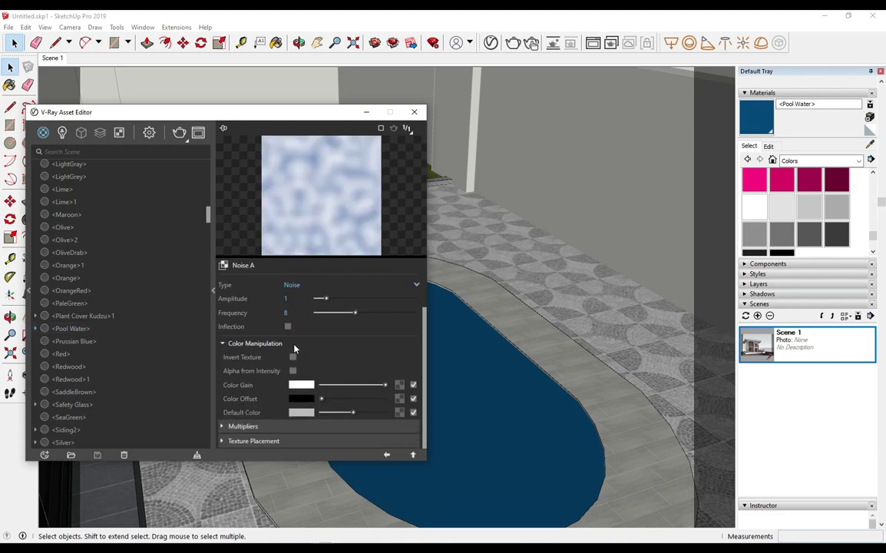
scroll(297, 341, up, 2)
scroll(299, 340, up, 1)
click(288, 331)
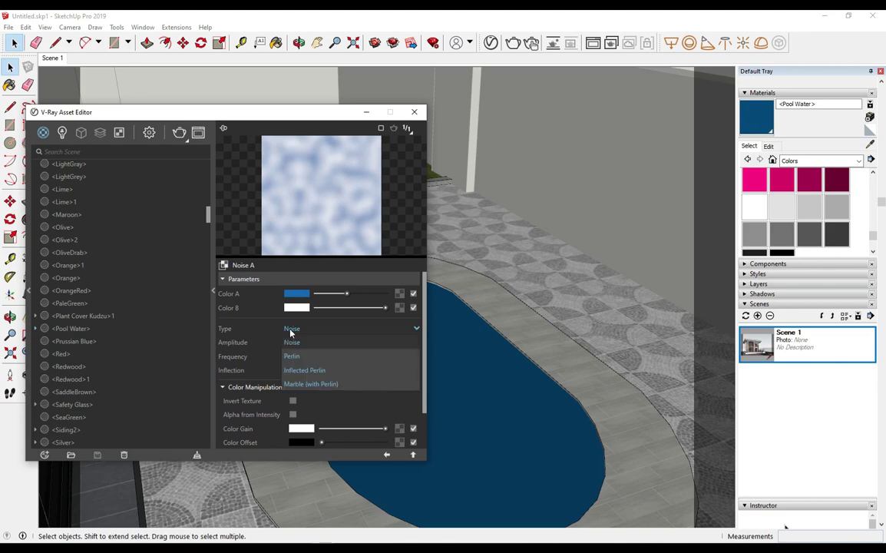
click(273, 329)
click(308, 326)
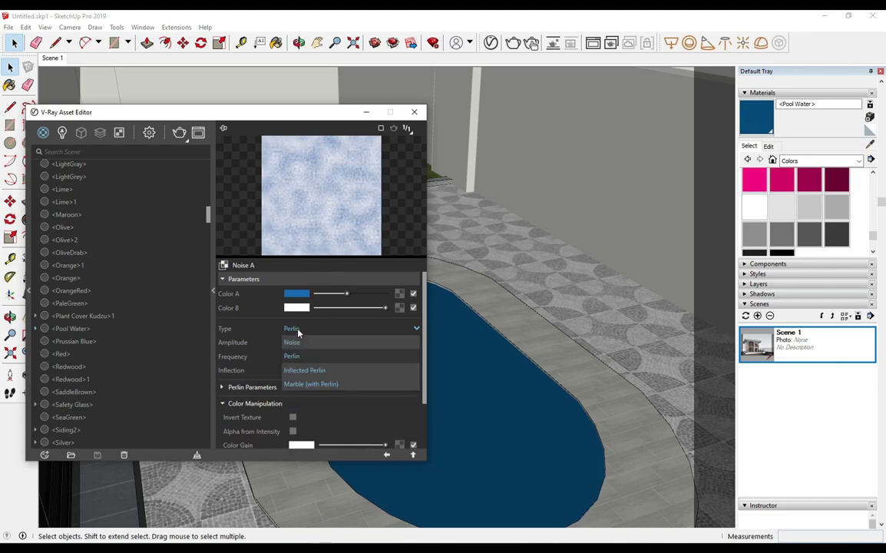
click(313, 349)
Review Multipliers and keep Texture Placement as 2D (UV Channel), then return to Pool Water.
scroll(314, 349, down, 2)
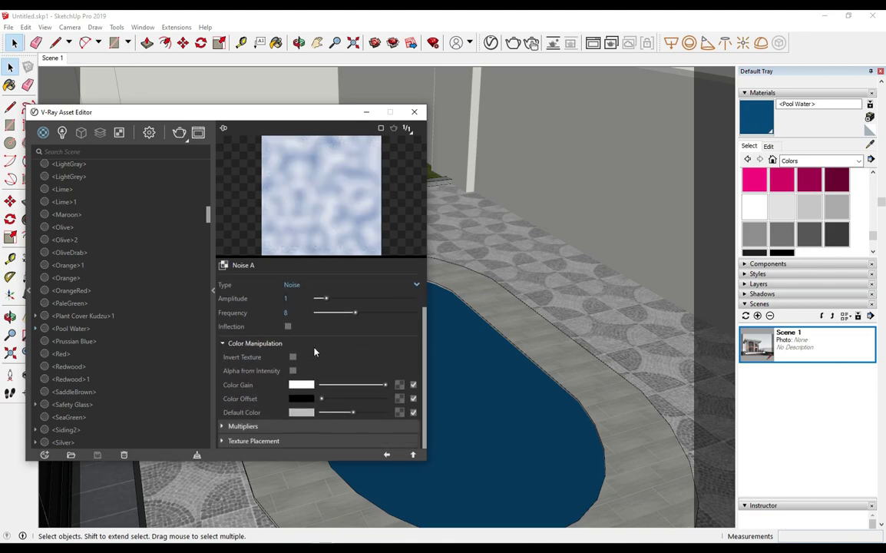
click(243, 425)
scroll(319, 377, down, 2)
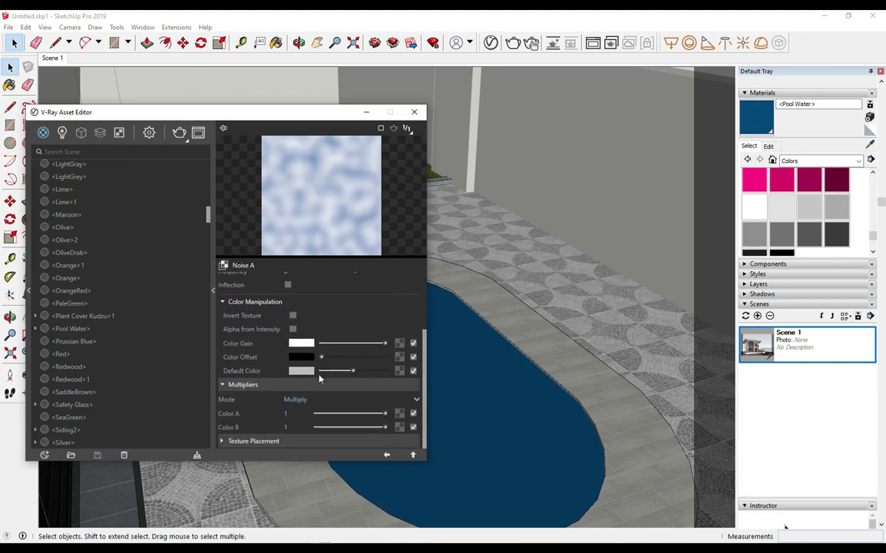
click(254, 385)
click(260, 441)
scroll(260, 336, down, 3)
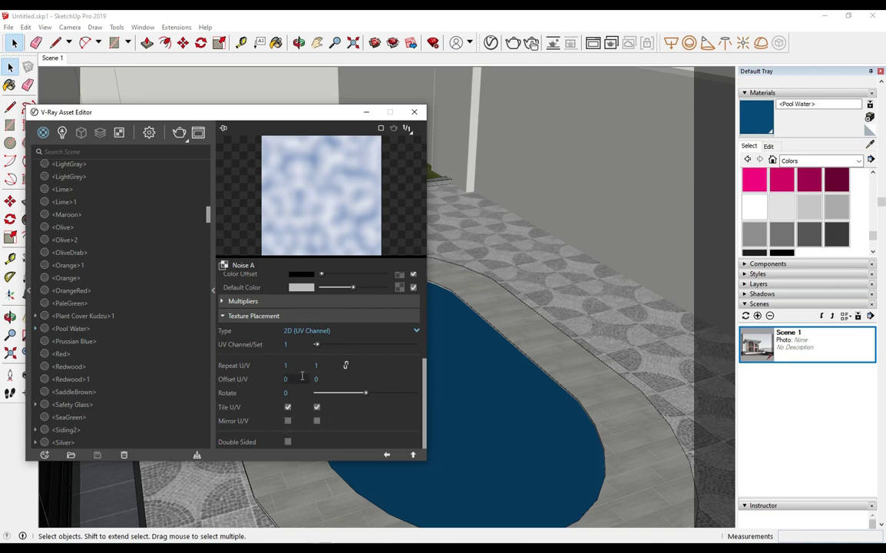
click(316, 332)
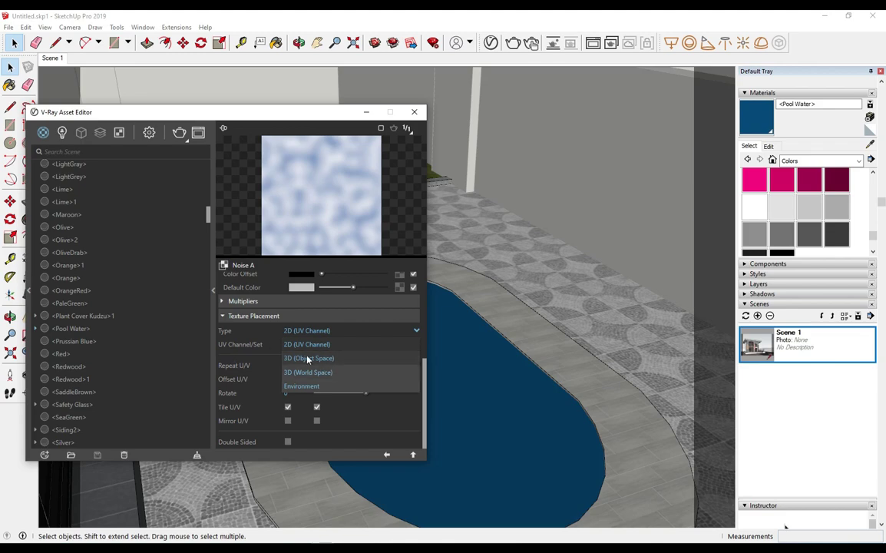
click(314, 338)
scroll(263, 405, up, 3)
scroll(263, 405, up, 2)
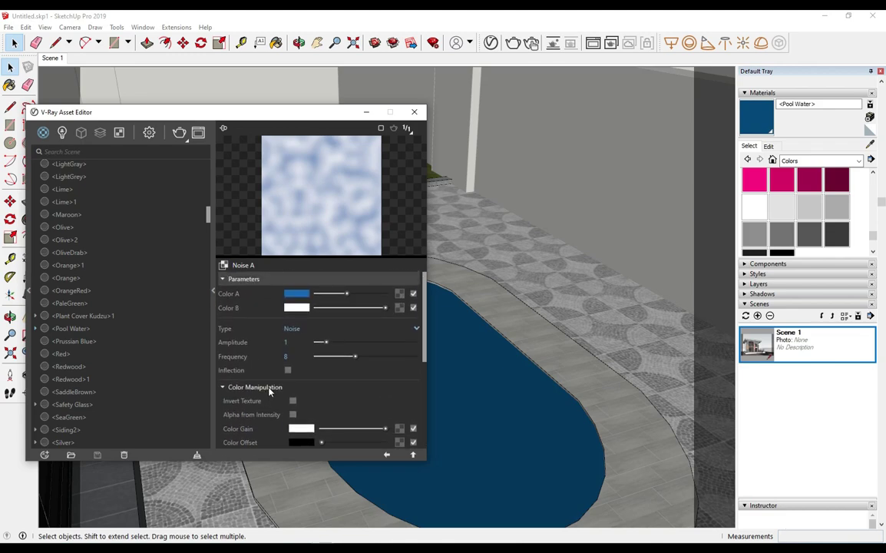
click(387, 455)
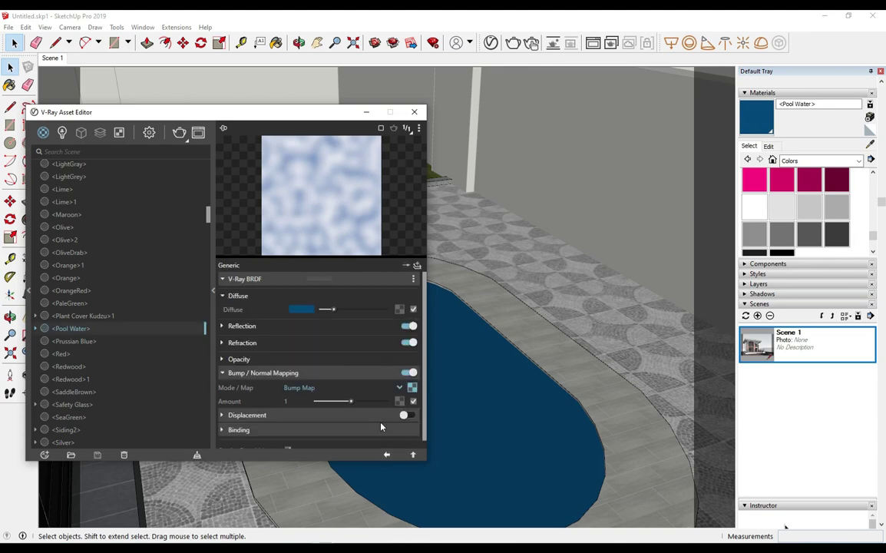
Set the water's V-Ray opacity to 0.5 and its SketchUp material opacity to 44.
click(265, 328)
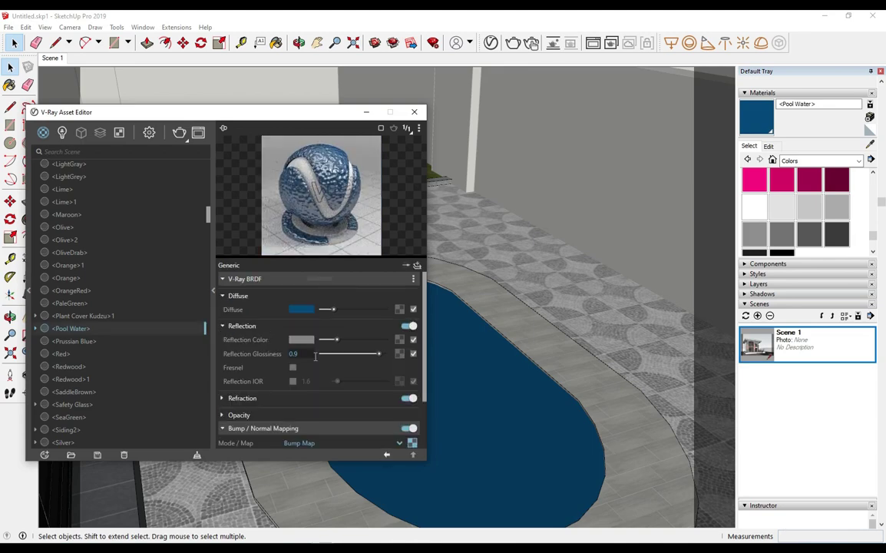
click(252, 328)
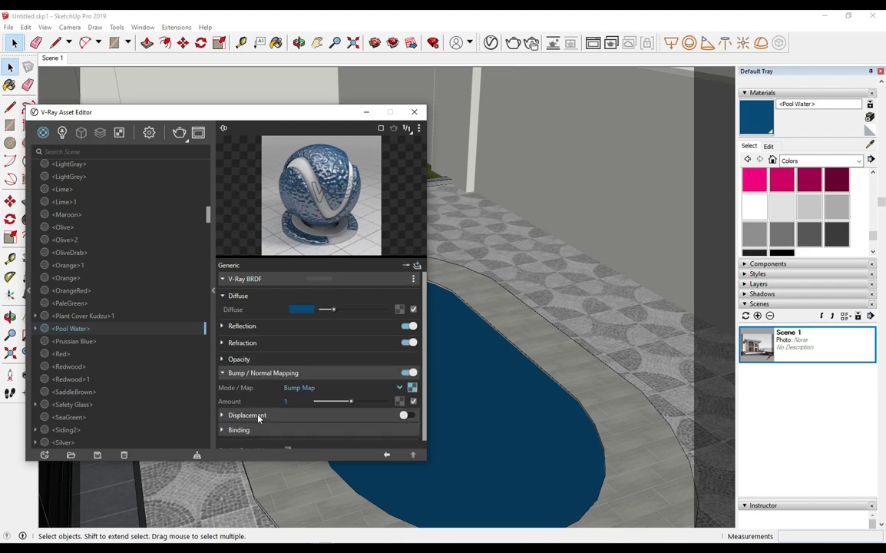
click(247, 363)
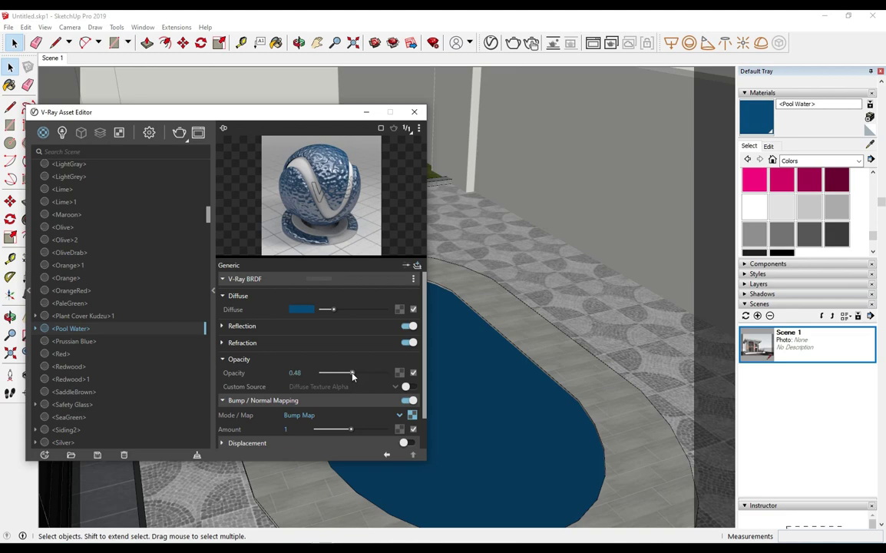
drag(349, 374, 340, 374)
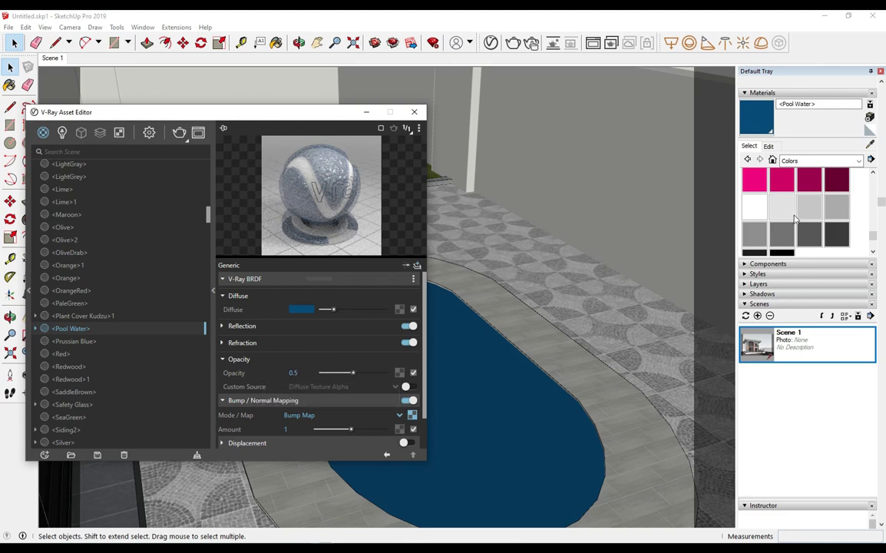
click(769, 145)
click(779, 311)
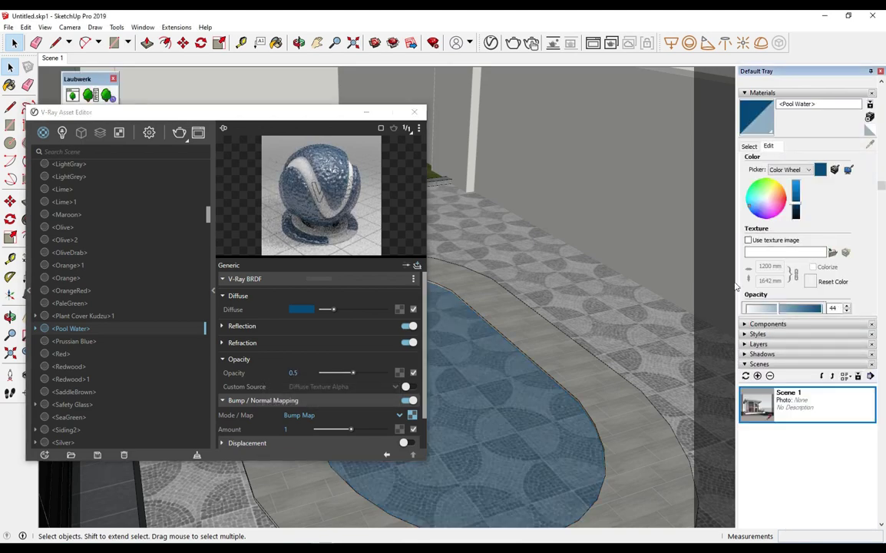
Close the Asset Editor and render the Scene 1 house view in V-Ray.
click(413, 110)
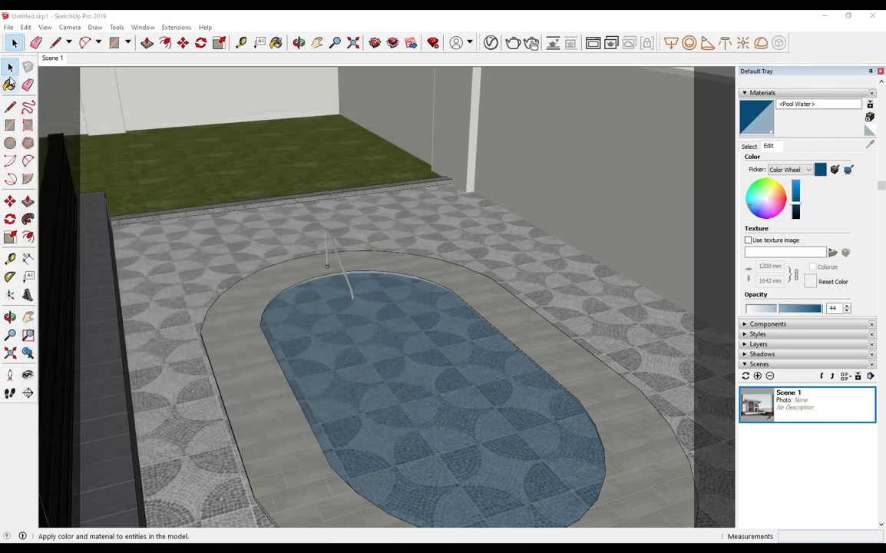
click(52, 58)
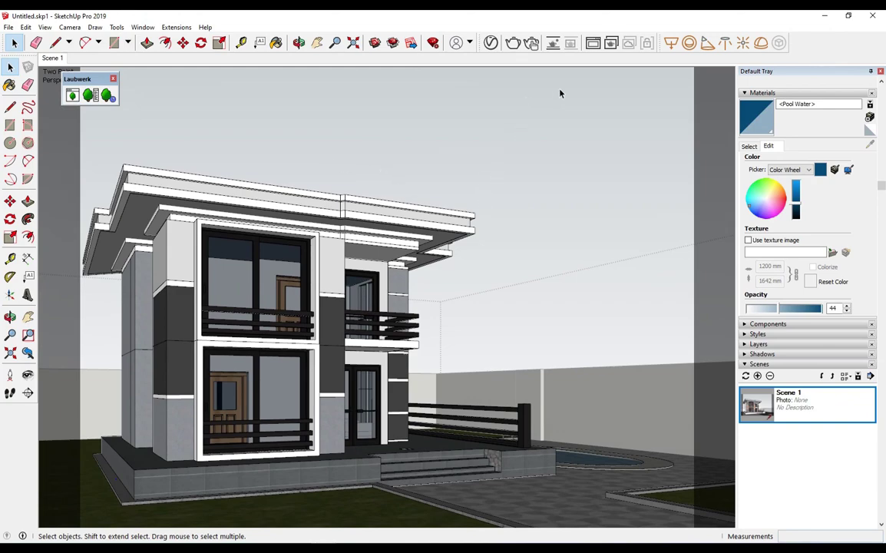
click(593, 44)
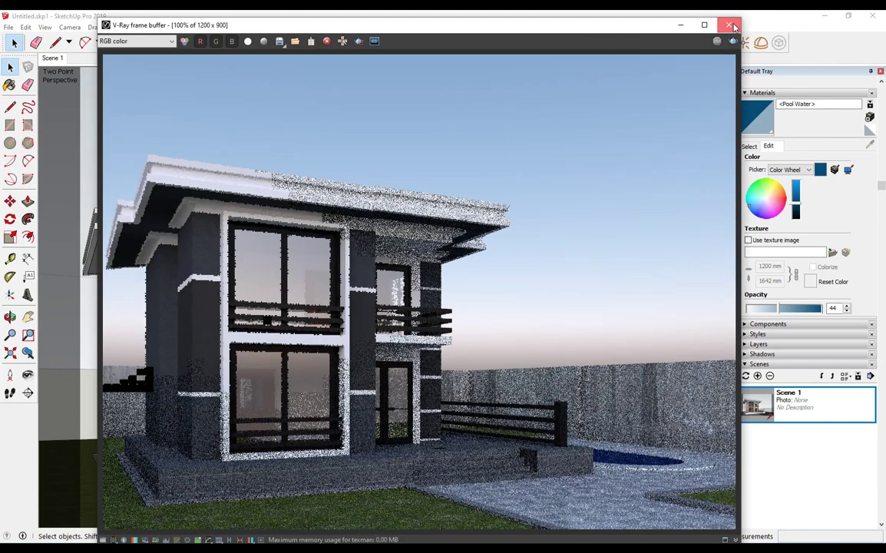
Place a Laubwerk Common broom shrub on the lawn by the terrace corner and orbit in.
click(732, 25)
click(89, 97)
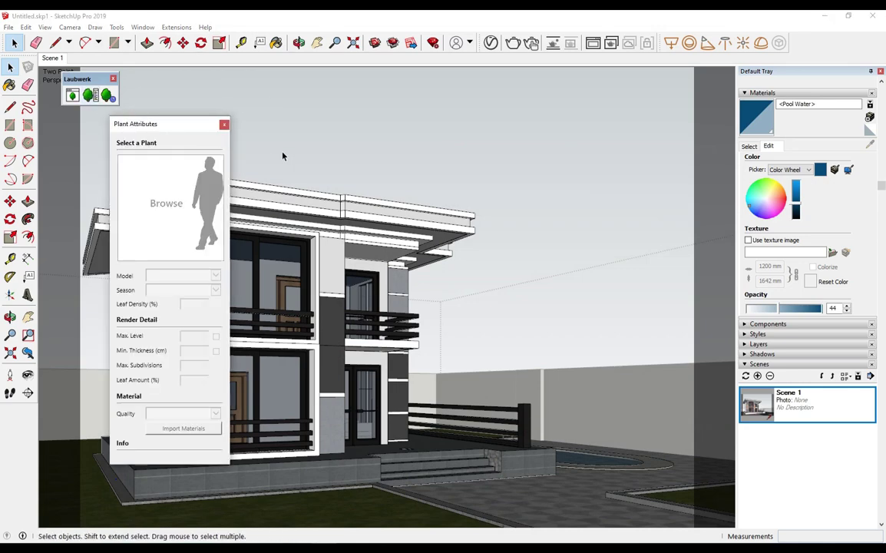
drag(183, 126, 397, 115)
click(72, 95)
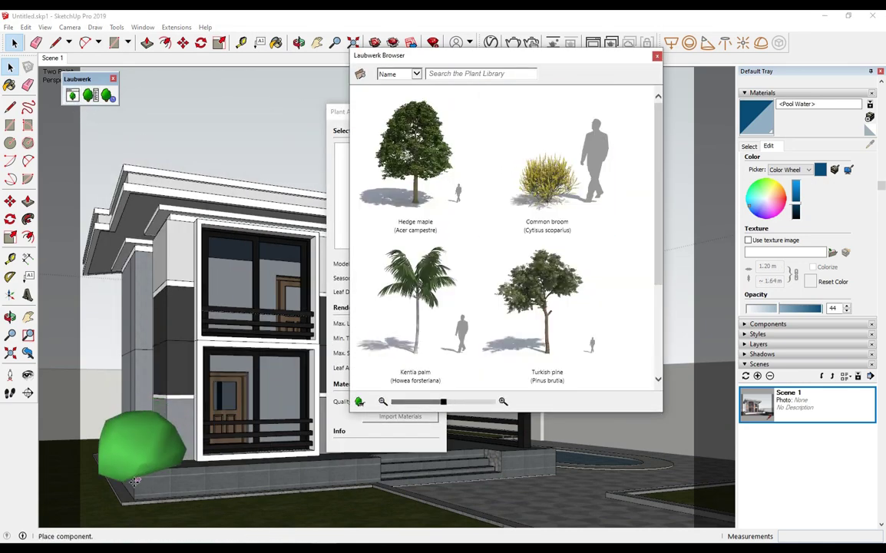
click(112, 514)
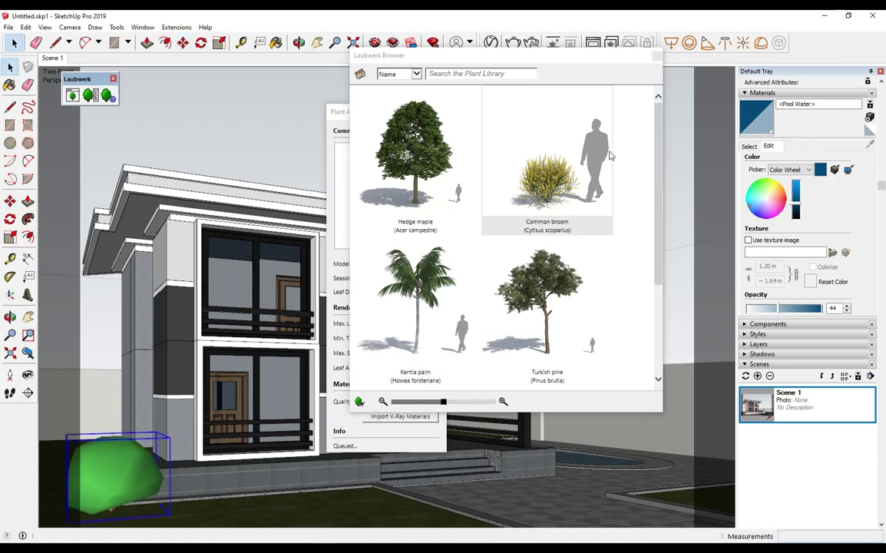
click(657, 57)
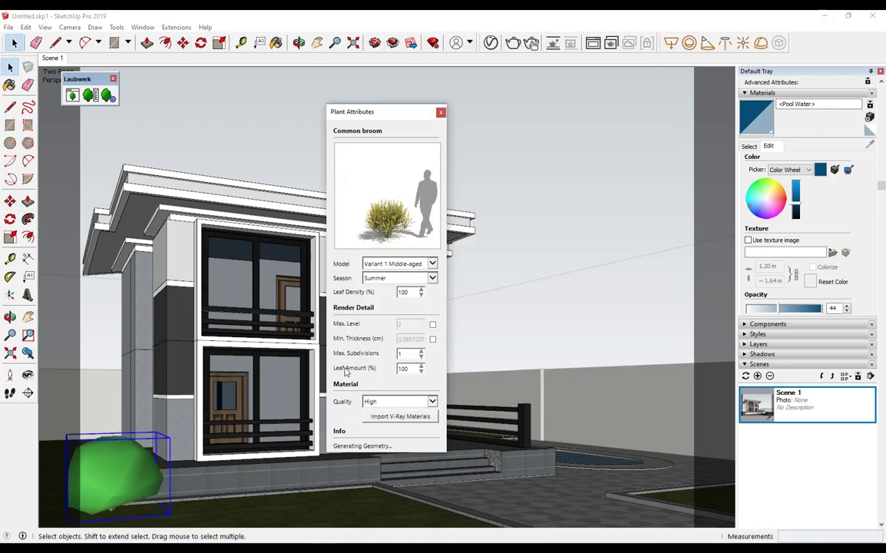
click(441, 115)
middle_drag(441, 230, 307, 323)
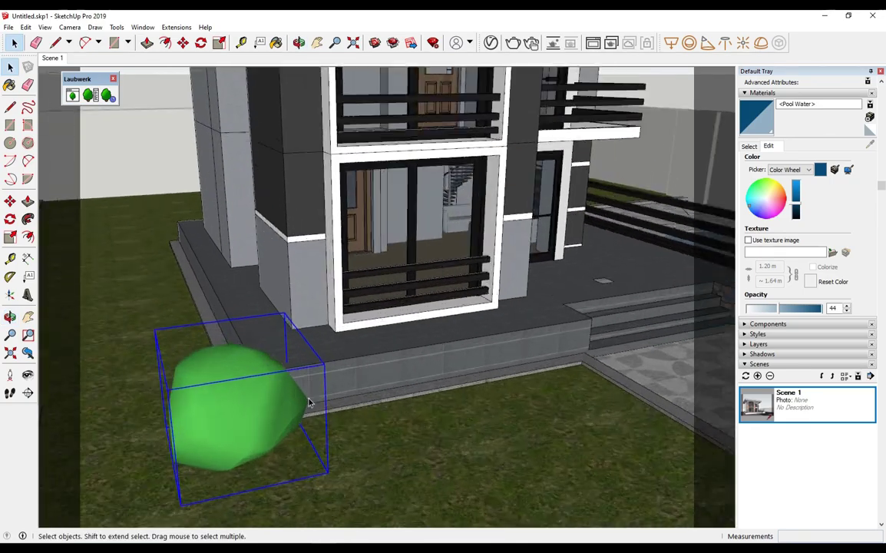
scroll(257, 322, up, 5)
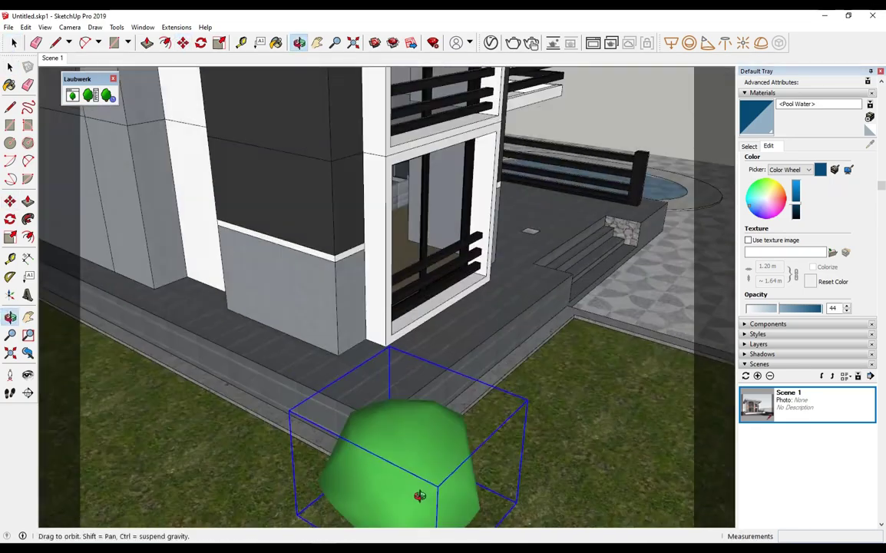
mouse_move(257, 322)
middle_down()
mouse_move(361, 348)
mouse_move(386, 381)
mouse_move(469, 296)
middle_up()
Copy the broom shrub with Move and Ctrl into a row along the house side.
key(m)
click(492, 268)
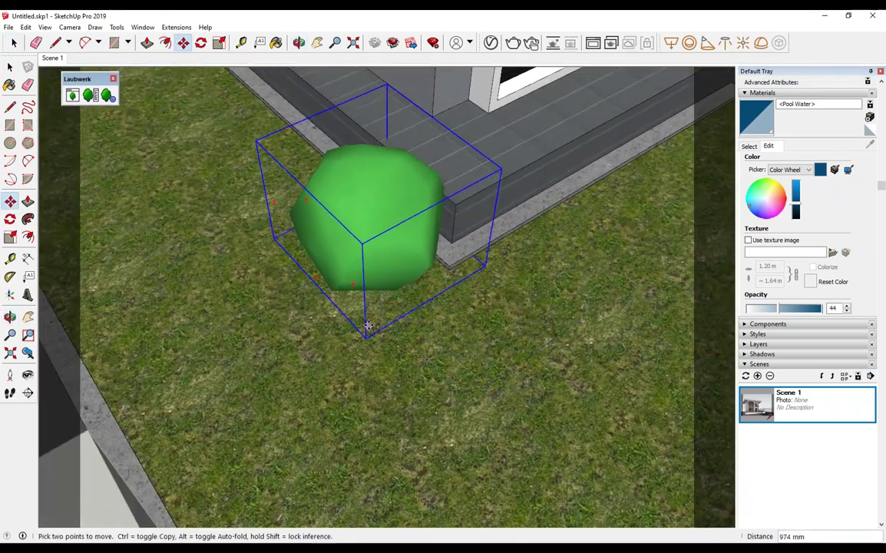
middle_drag(344, 323, 288, 311)
key(ctrl)
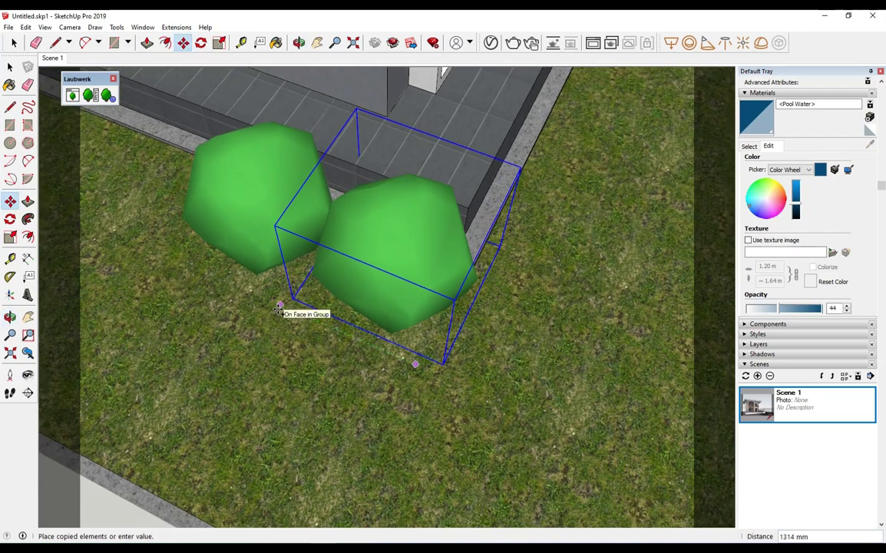
click(278, 309)
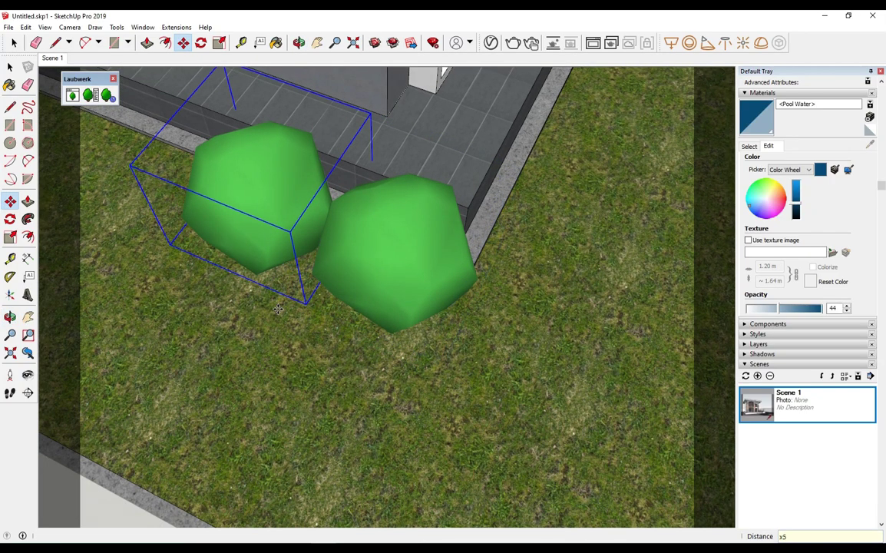
key(Return)
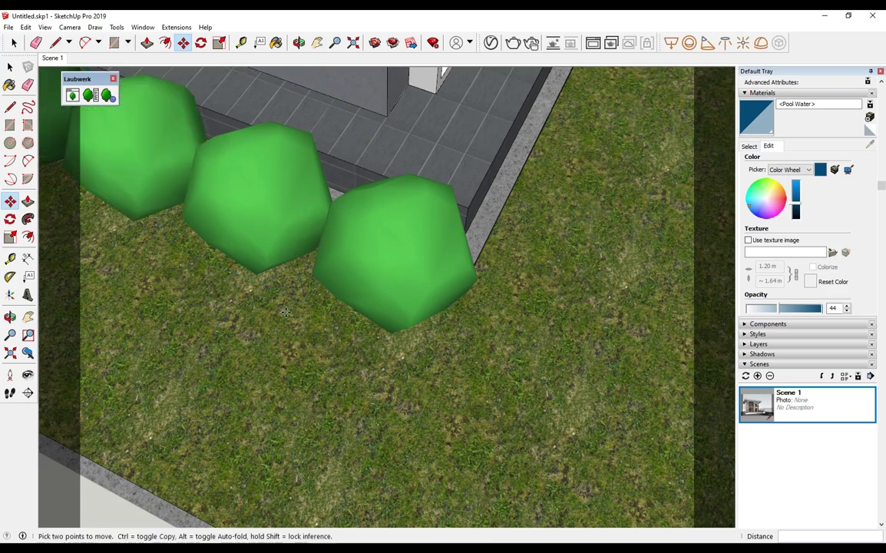
key(space)
middle_drag(278, 309, 338, 284)
scroll(338, 284, up, 3)
Begin copying the row-end shrub by the terrace, then cancel the copy.
key(m)
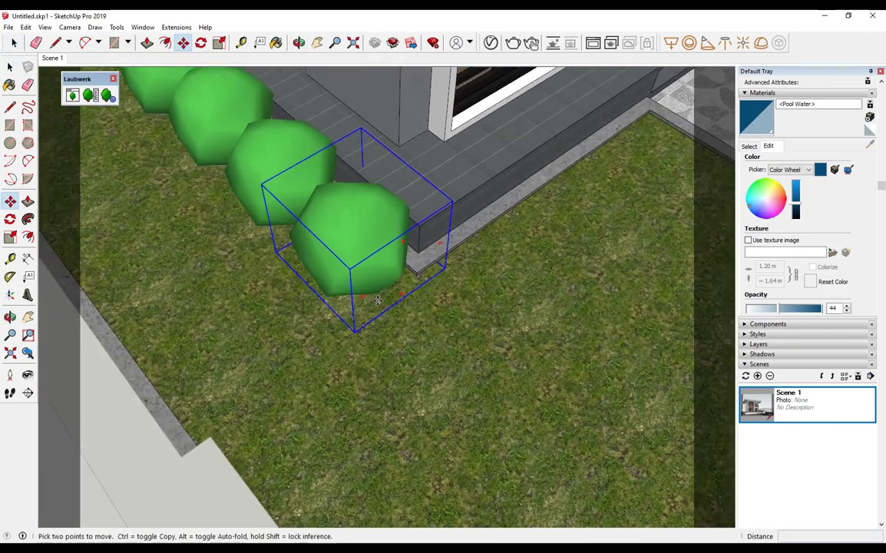
click(345, 230)
mouse_move(487, 310)
middle_down()
mouse_move(332, 221)
mouse_move(312, 194)
middle_up()
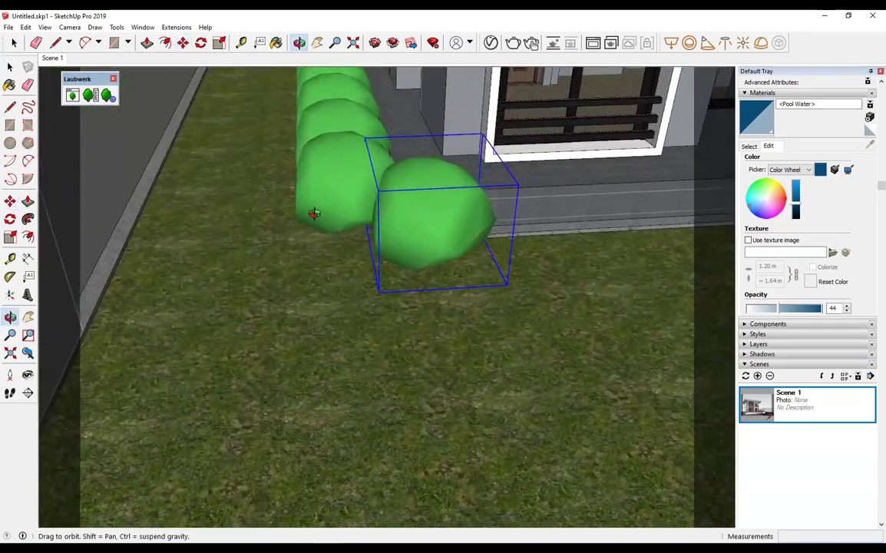
middle_drag(435, 296, 423, 310)
key(ctrl)
right_click(361, 311)
key(Escape)
key(space)
Copy the corner shrub along the front of the terrace.
key(m)
key(ctrl)
click(330, 322)
click(468, 353)
key(ctrl+z)
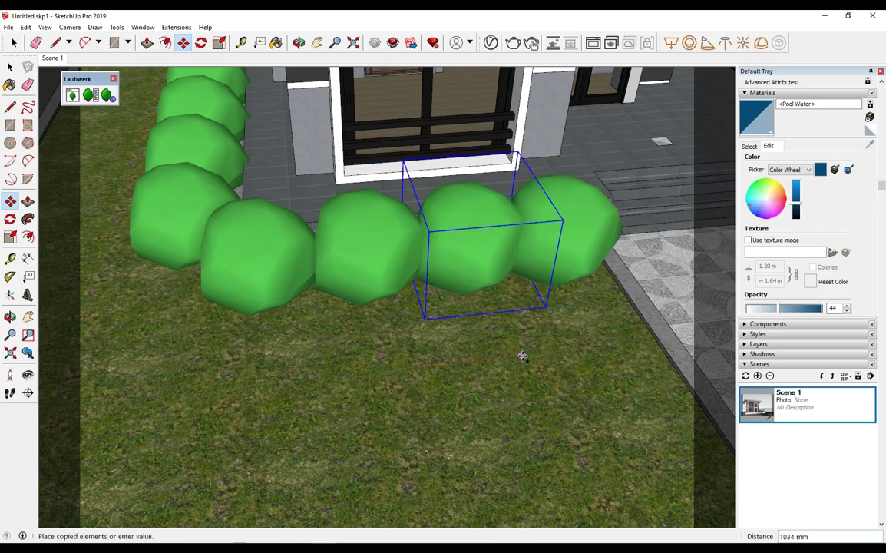
key(space)
scroll(427, 310, down, 5)
scroll(324, 296, down, 3)
scroll(352, 296, up, 1)
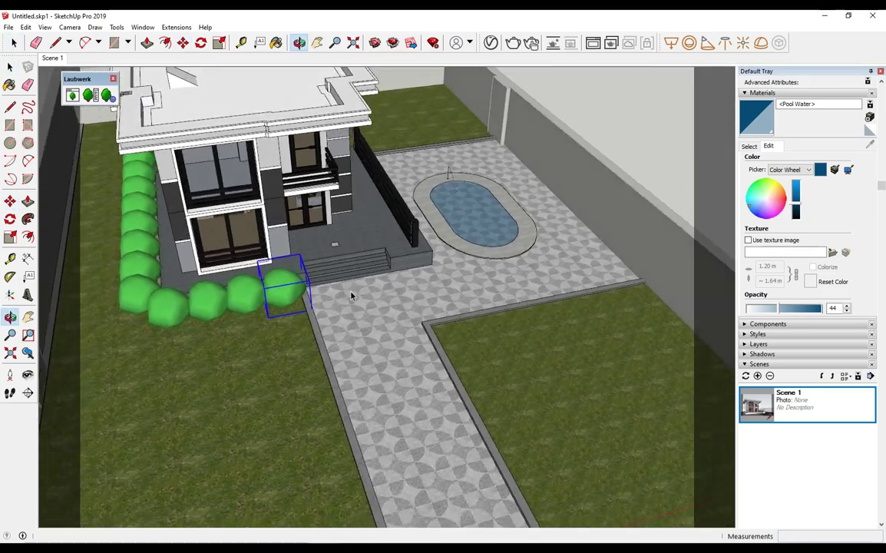
Copy shrubs into a row along the lawn edge beside the paved path, back at Scene 1.
key(m)
scroll(275, 332, up, 3)
key(ctrl)
click(276, 300)
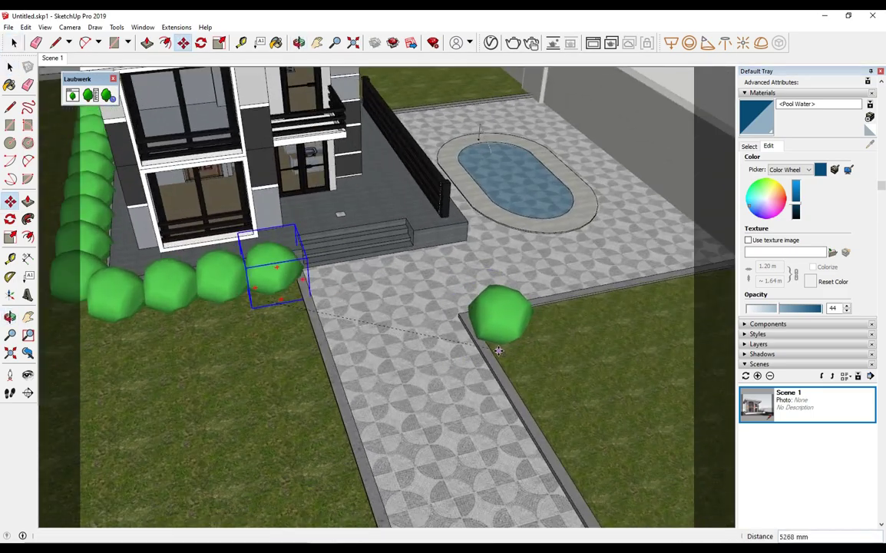
middle_drag(498, 350, 636, 360)
scroll(385, 362, up, 3)
scroll(358, 391, up, 1)
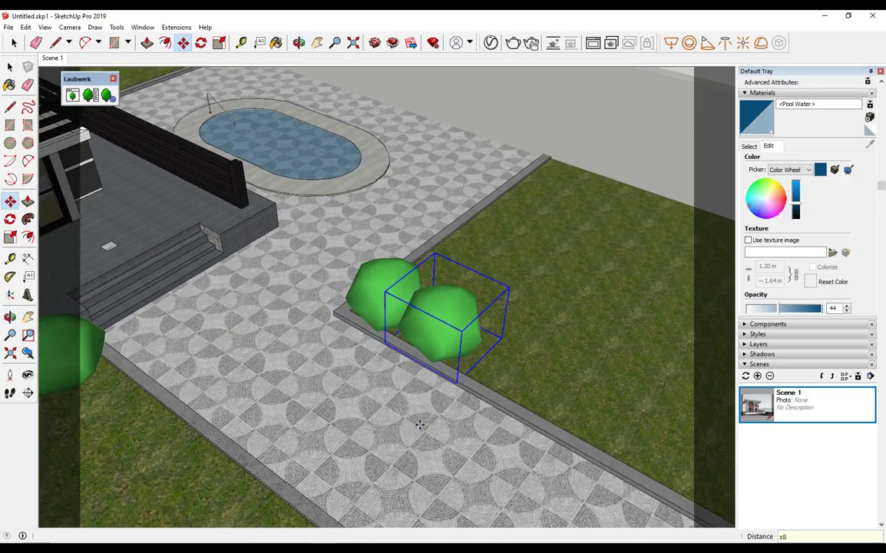
key(Return)
key(space)
scroll(407, 421, down, 2)
scroll(395, 371, down, 1)
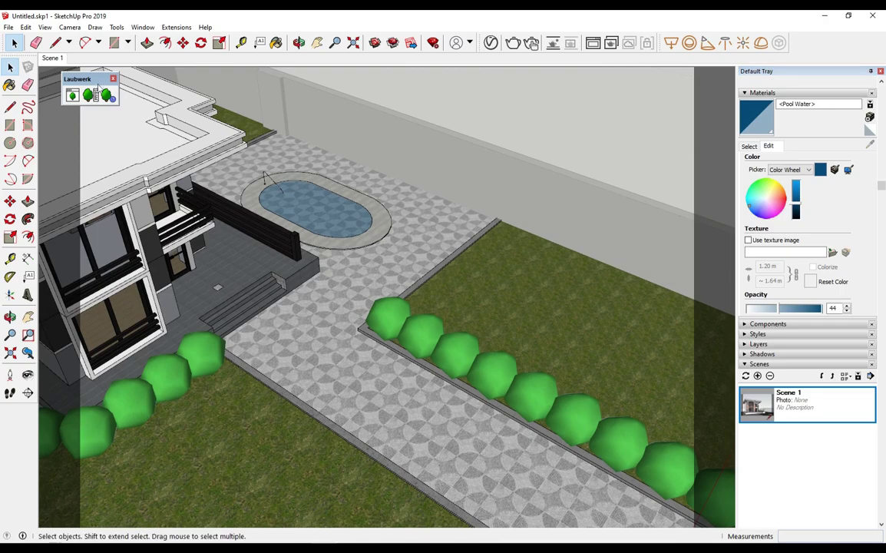
click(56, 58)
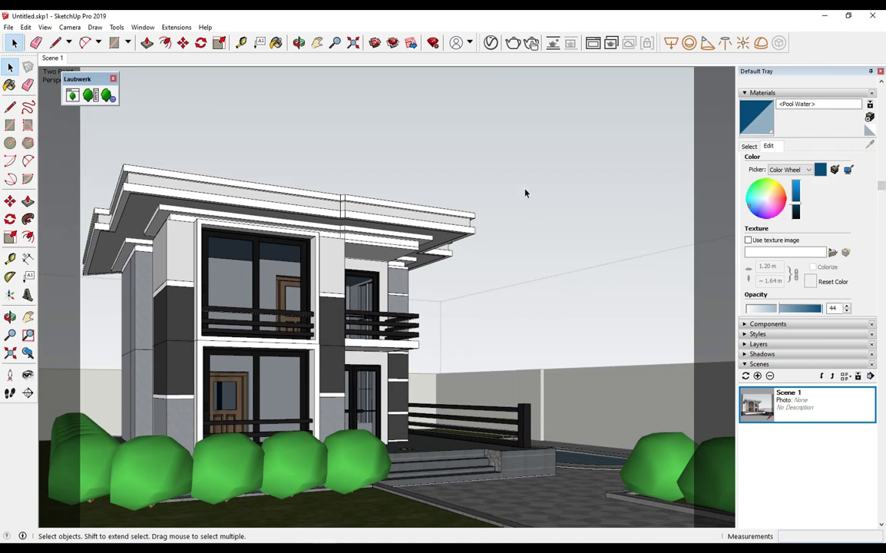
Place a Laubwerk Plumeria tree on the front-left lawn, rising over the broom hedge.
click(92, 95)
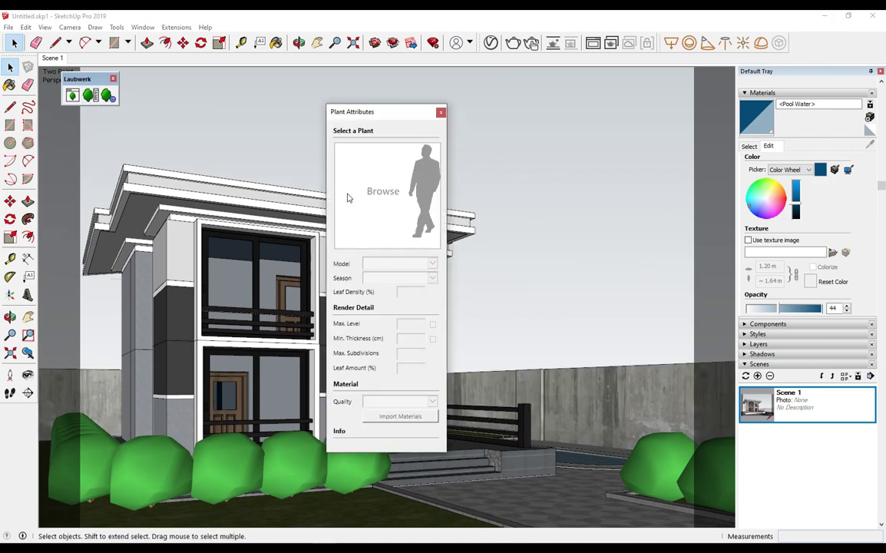
click(72, 95)
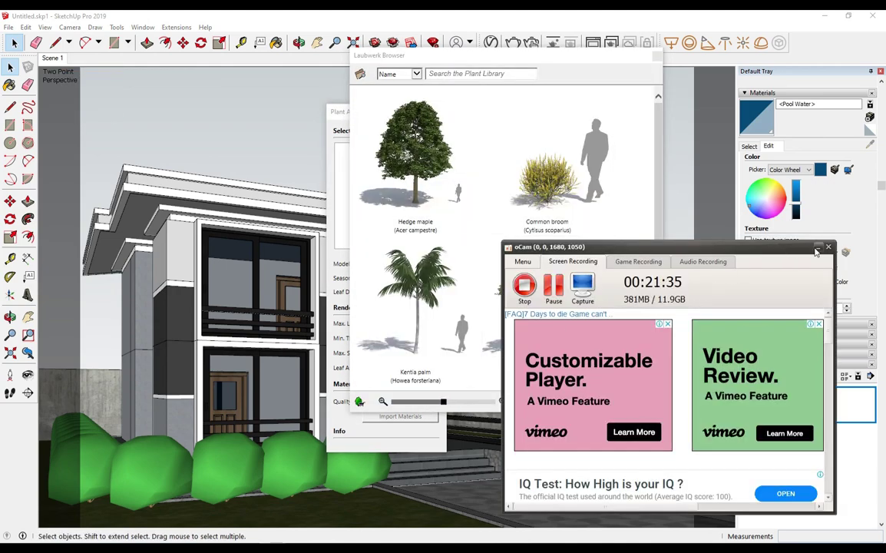
click(815, 248)
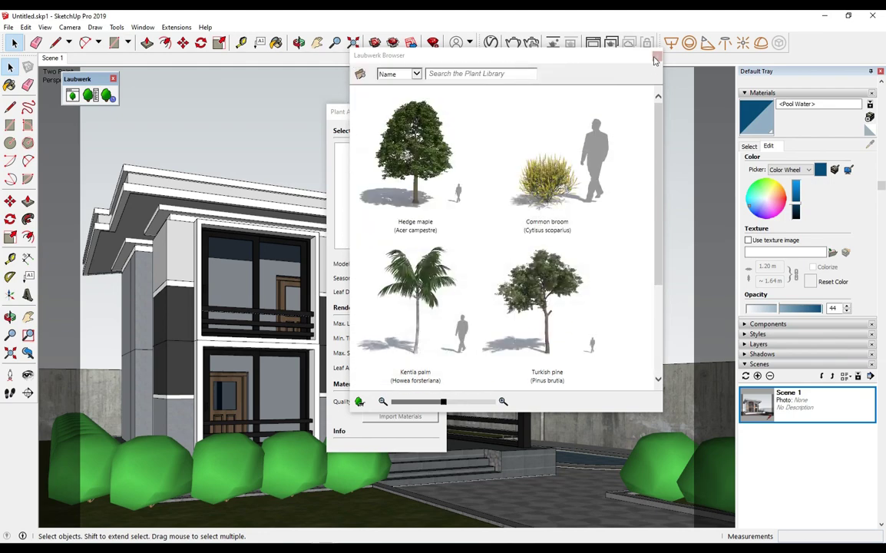
click(550, 121)
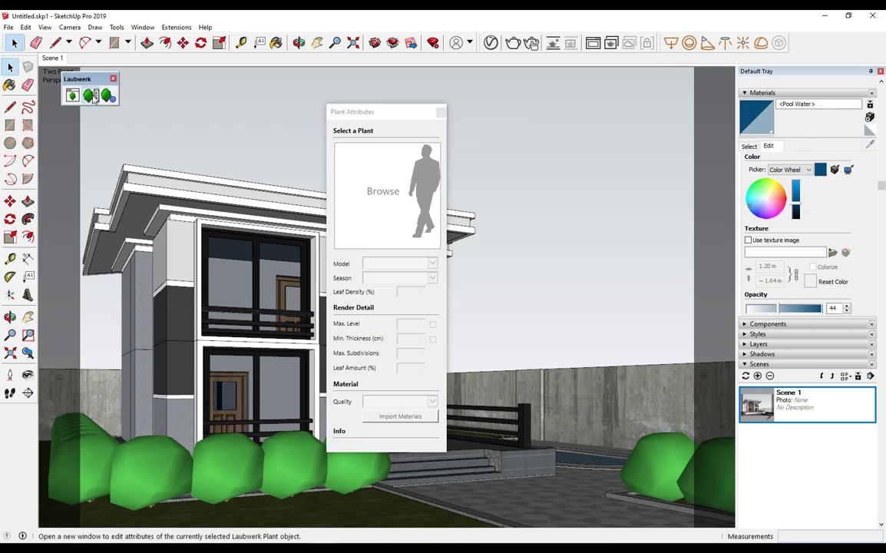
click(440, 113)
click(72, 97)
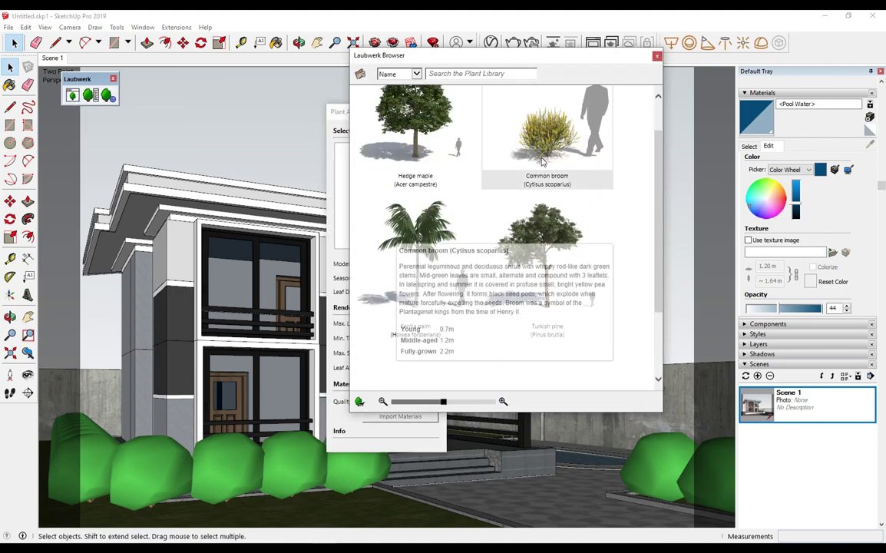
scroll(567, 188, down, 3)
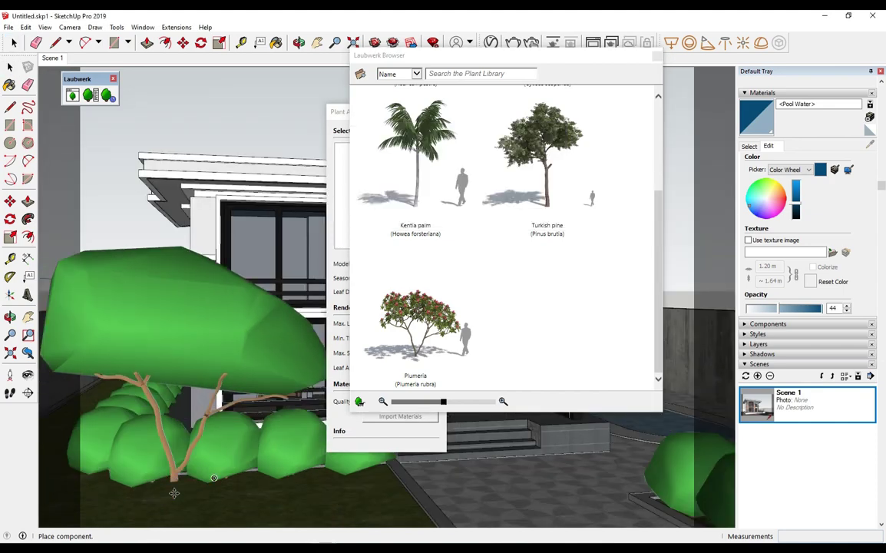
click(124, 436)
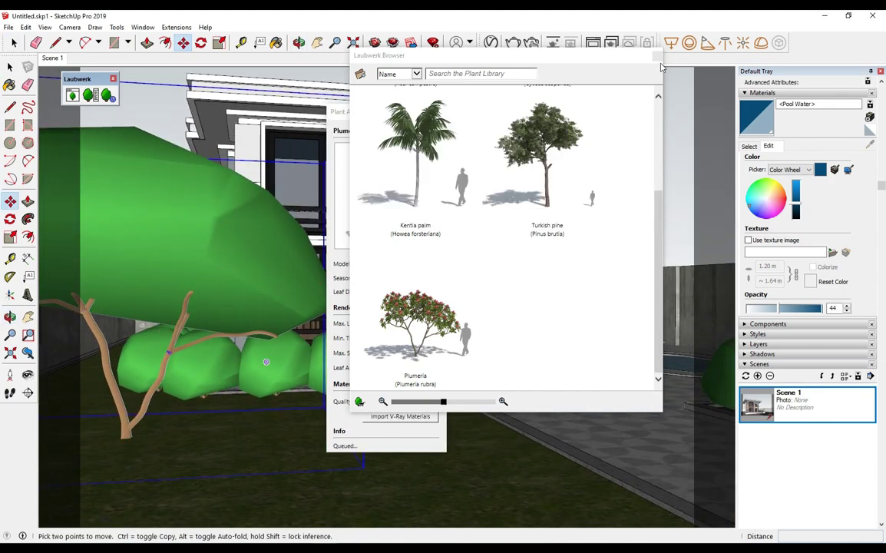
click(654, 56)
click(440, 114)
scroll(461, 307, down, 3)
Copy the tree onto the lawn beside the pool.
mouse_move(538, 322)
middle_down()
mouse_move(613, 341)
mouse_move(530, 342)
middle_up()
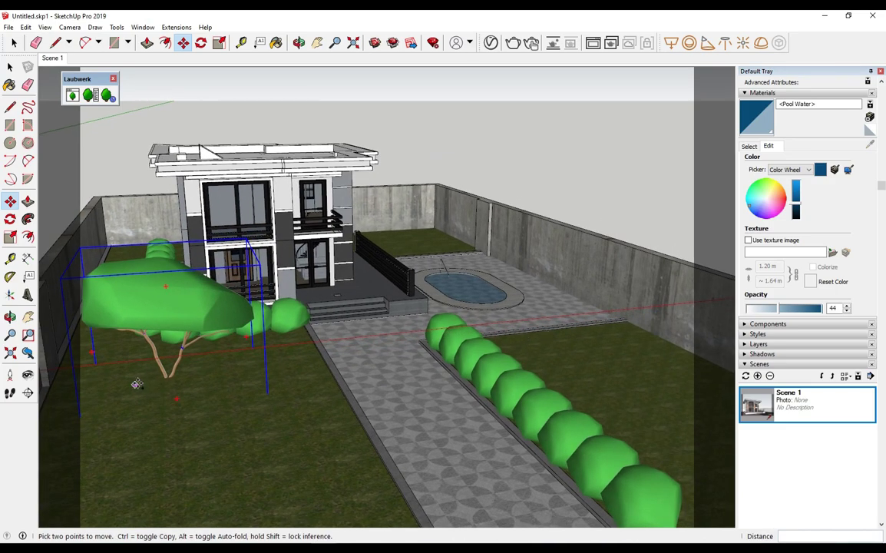
click(165, 379)
key(ctrl)
key(ctrl)
key(ctrl)
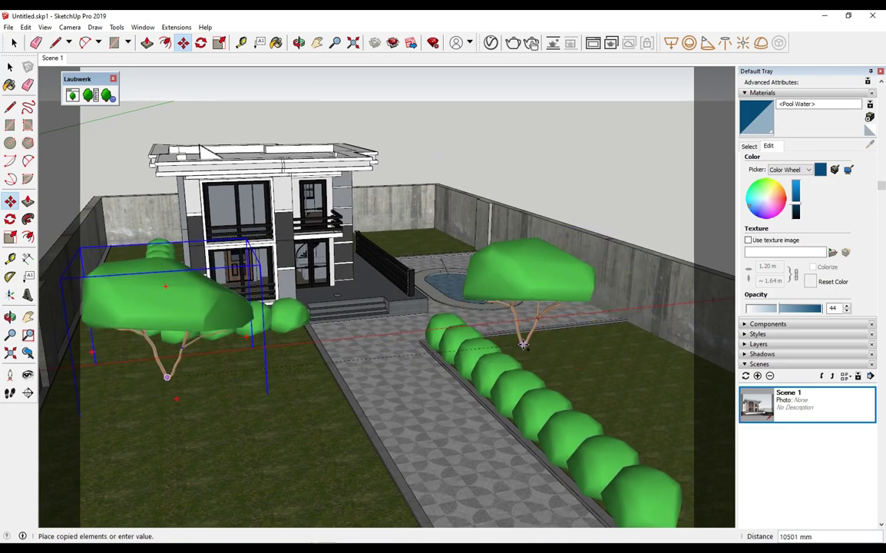
click(510, 338)
middle_drag(510, 338, 552, 384)
scroll(573, 404, up, 3)
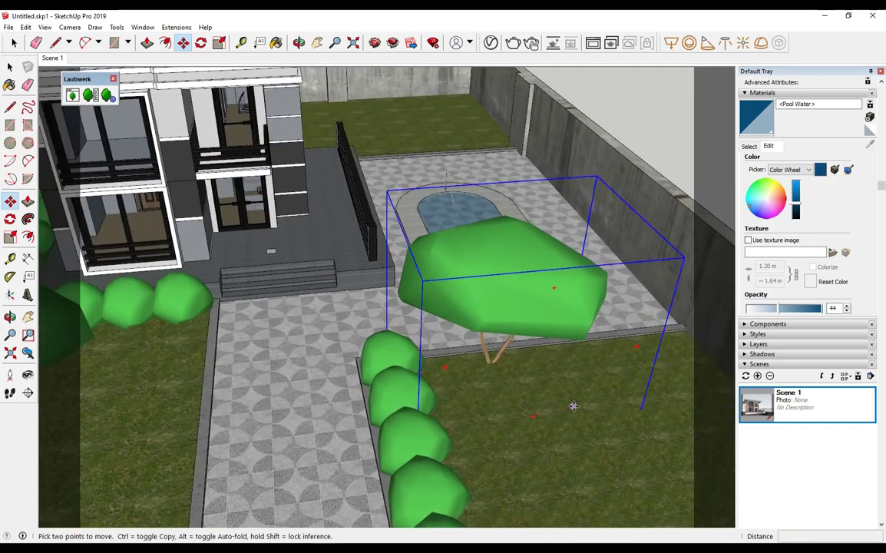
scroll(521, 413, up, 1)
mouse_move(521, 413)
middle_down()
mouse_move(537, 370)
mouse_move(399, 310)
middle_up()
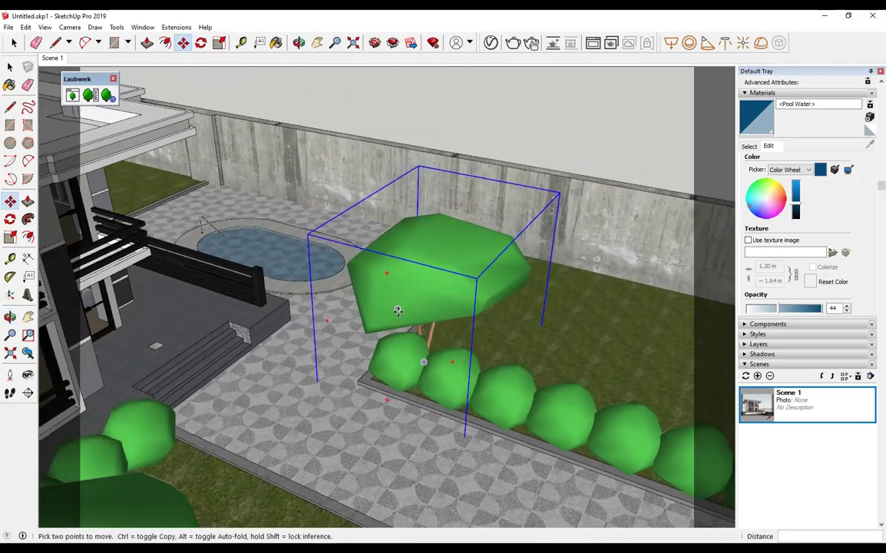
key(space)
From the Scene 1 view, move the front tree to a new spot.
click(53, 58)
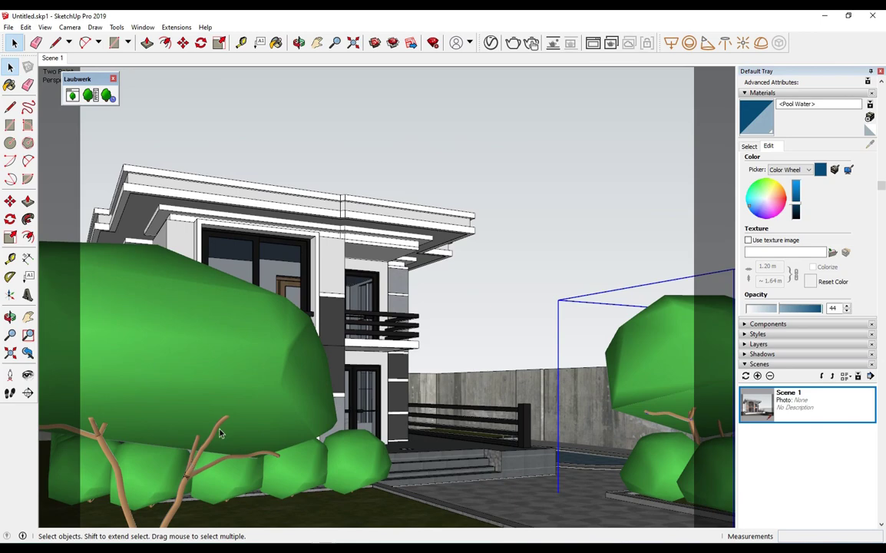
click(263, 393)
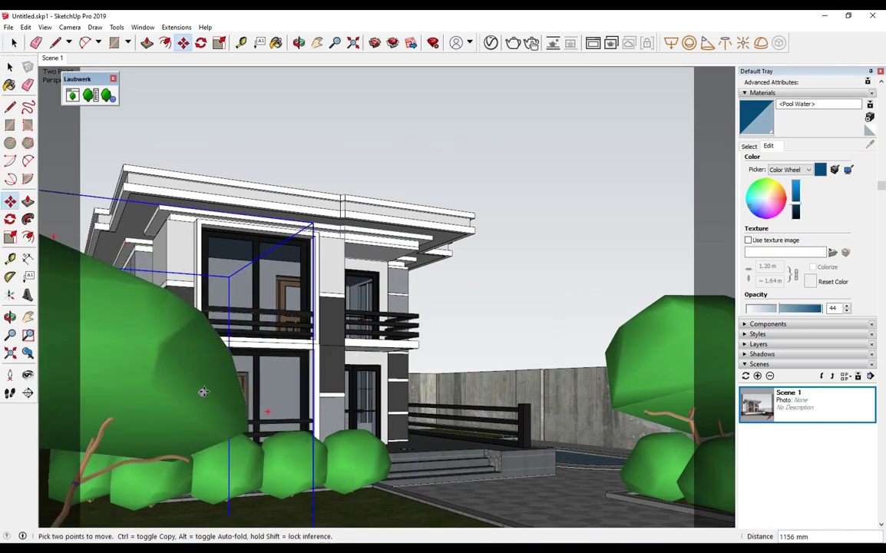
click(200, 394)
key(space)
middle_drag(418, 294, 203, 363)
scroll(204, 362, down, 3)
scroll(162, 396, up, 3)
scroll(162, 397, up, 3)
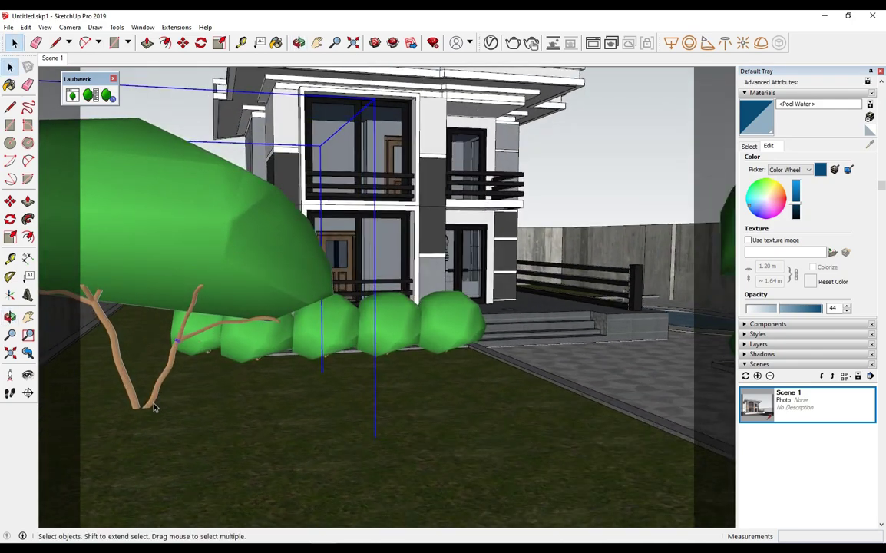
Copy the tree by its trunk base into the back lawn corner.
key(m)
click(143, 414)
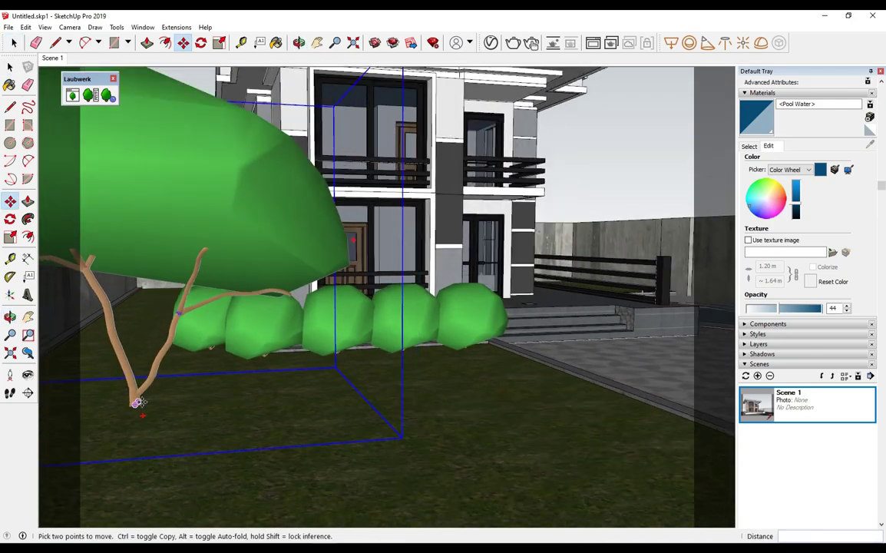
scroll(146, 377, down, 5)
key(ctrl)
middle_drag(145, 378, 649, 284)
scroll(649, 284, up, 3)
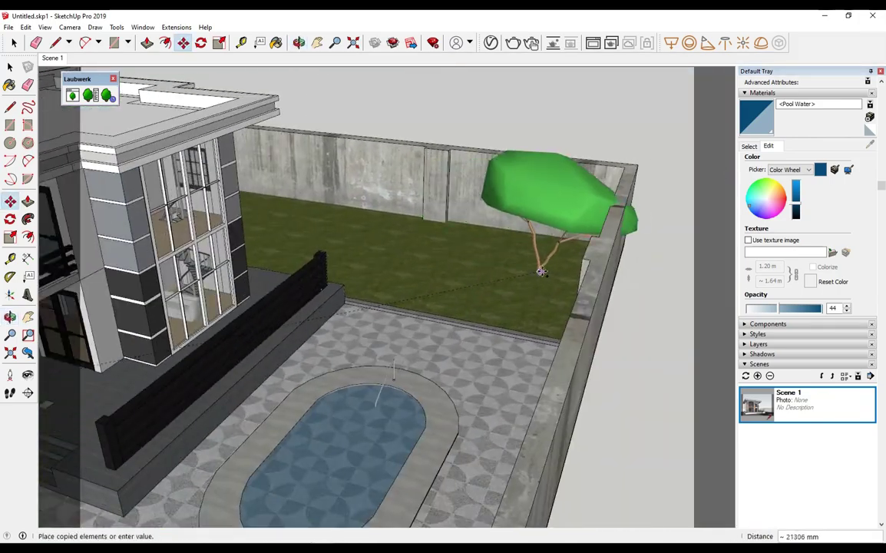
click(518, 265)
middle_drag(518, 265, 660, 194)
key(space)
scroll(304, 417, down, 5)
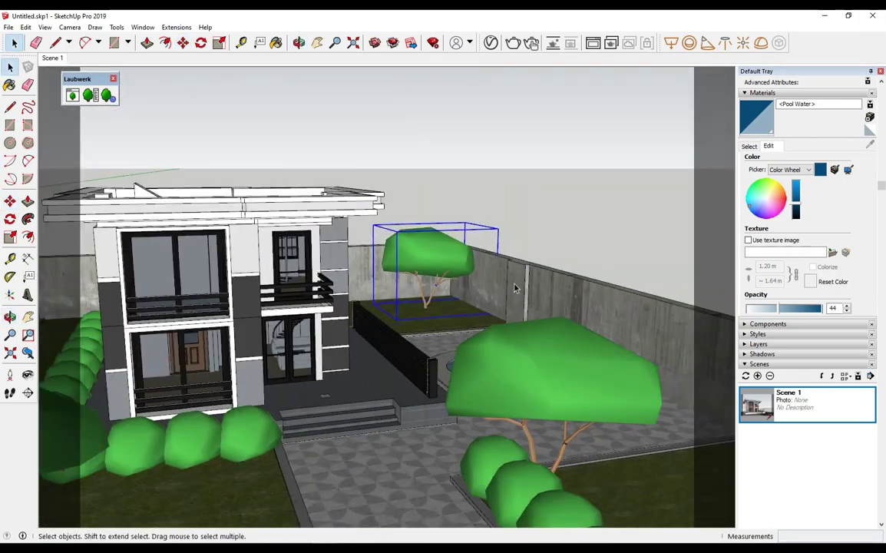
Copy a shrub beside the other shrubs, then return to the Scene 1 view.
key(ctrl+a)
scroll(284, 422, up, 3)
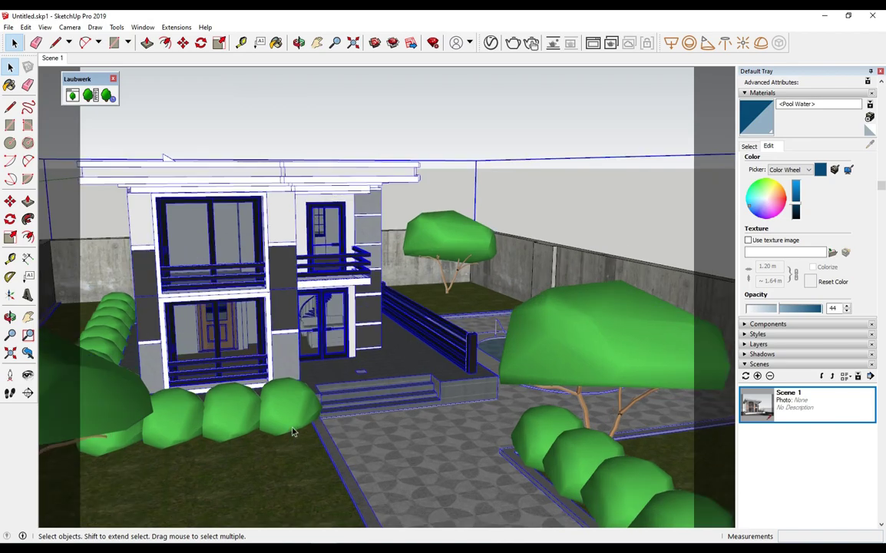
click(263, 414)
key(m)
click(264, 415)
mouse_move(263, 414)
middle_down()
mouse_move(471, 296)
mouse_move(491, 336)
middle_up()
key(ctrl)
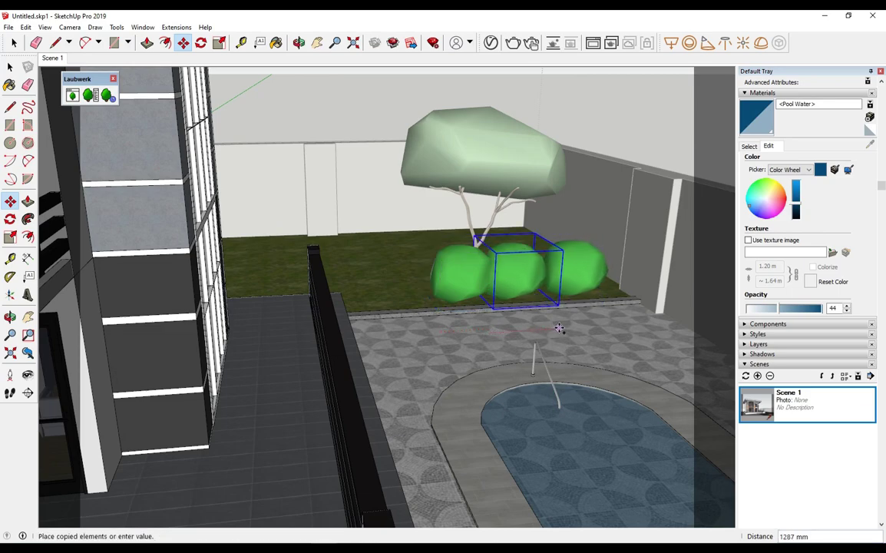
click(540, 332)
key(space)
scroll(592, 215, down, 3)
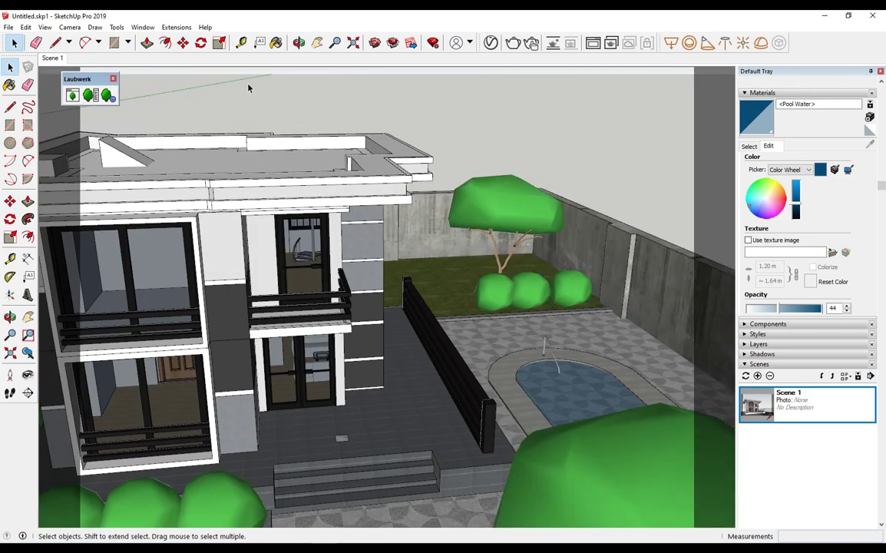
click(56, 58)
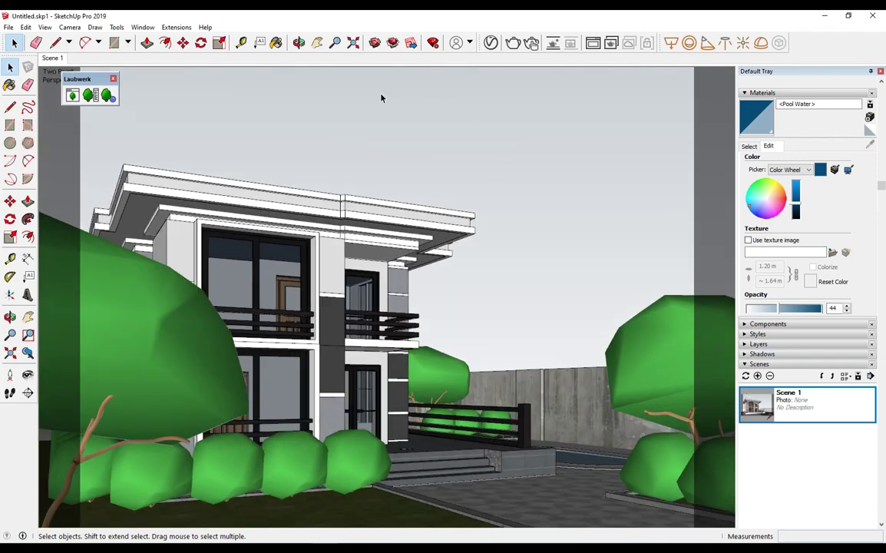
click(90, 94)
Add a Turkish pine from the Laubwerk plant library.
click(376, 192)
scroll(463, 187, down, 1)
scroll(463, 186, down, 1)
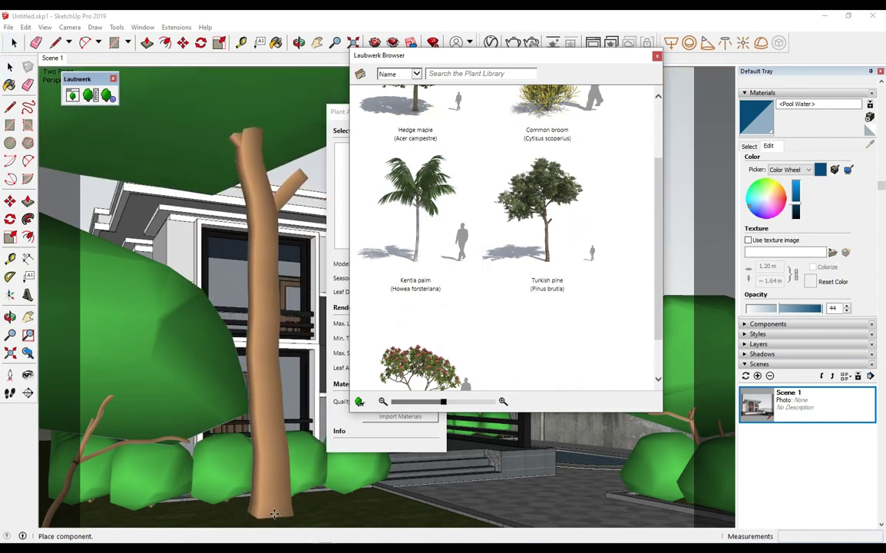
click(656, 60)
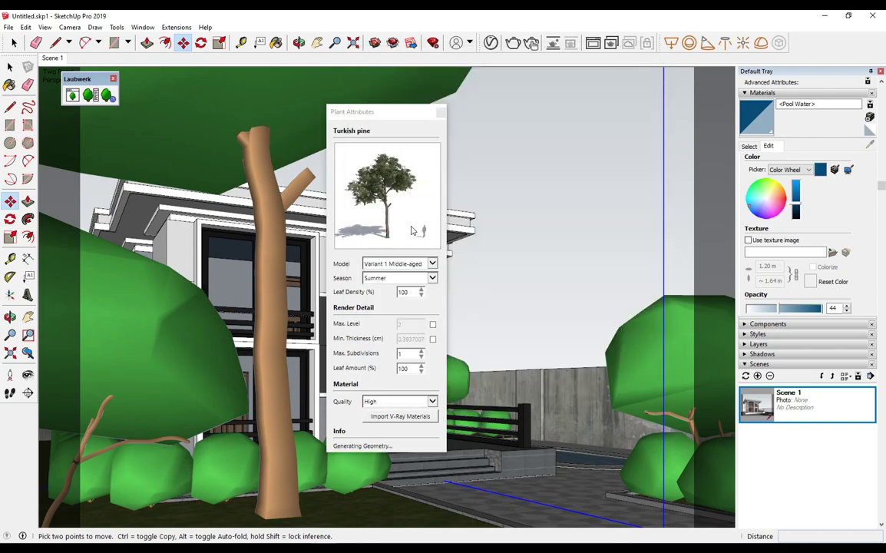
click(442, 113)
middle_drag(346, 307, 256, 392)
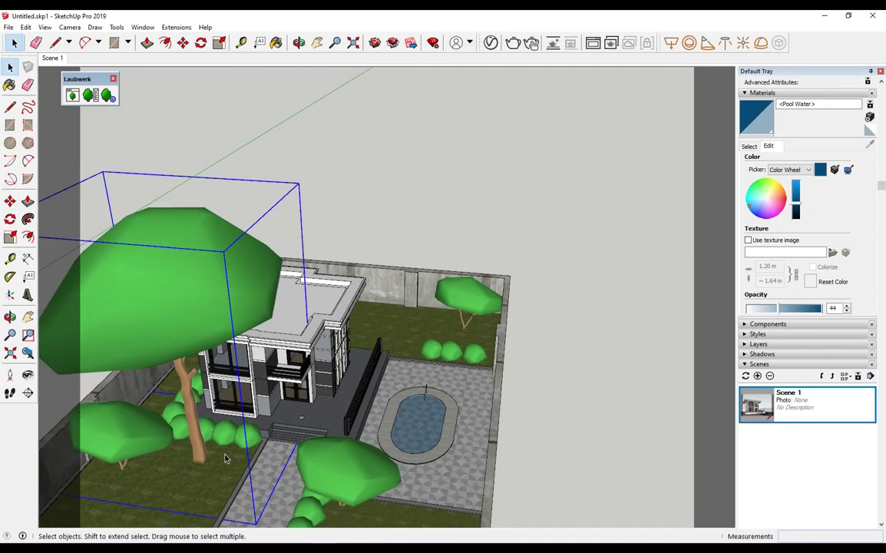
Move the Turkish pine outside the garden wall and scale it down.
middle_drag(526, 371, 515, 286)
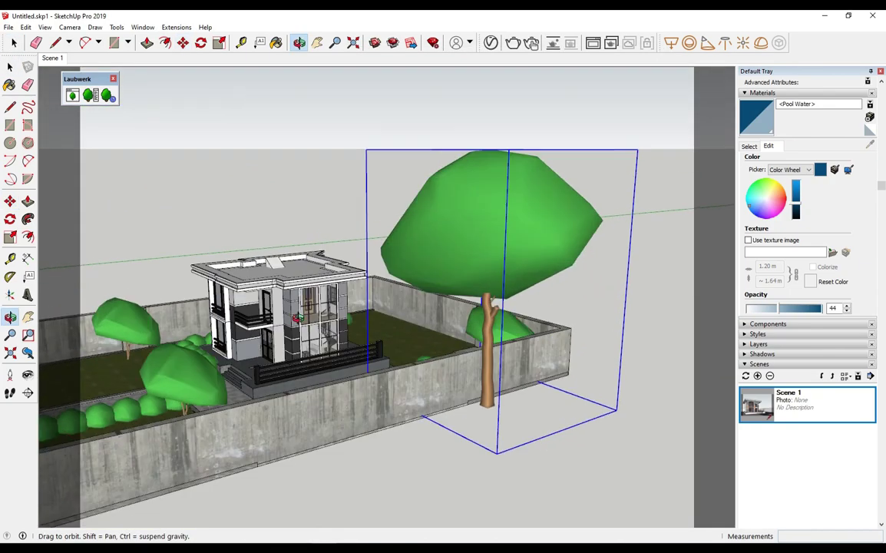
key(space)
key(s)
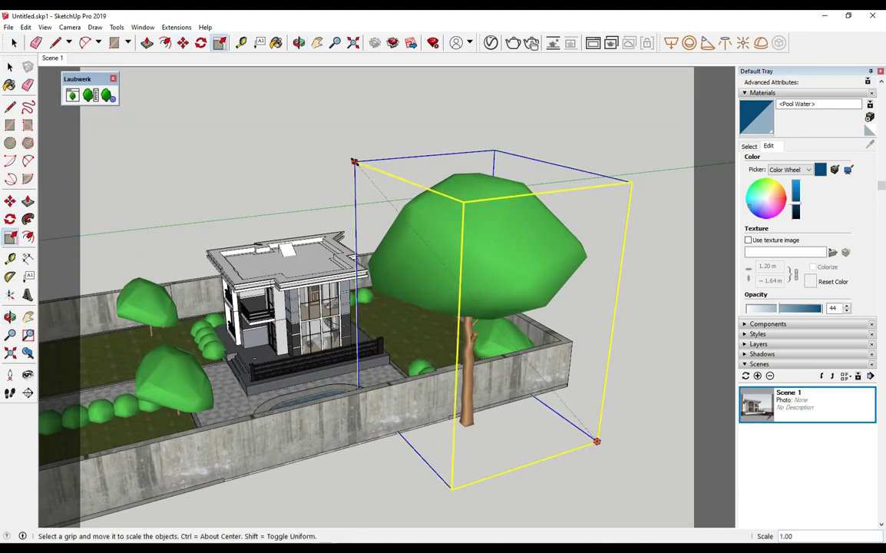
key(space)
middle_drag(354, 162, 449, 403)
Copy the pine to a spot along the left side of the wall.
key(m)
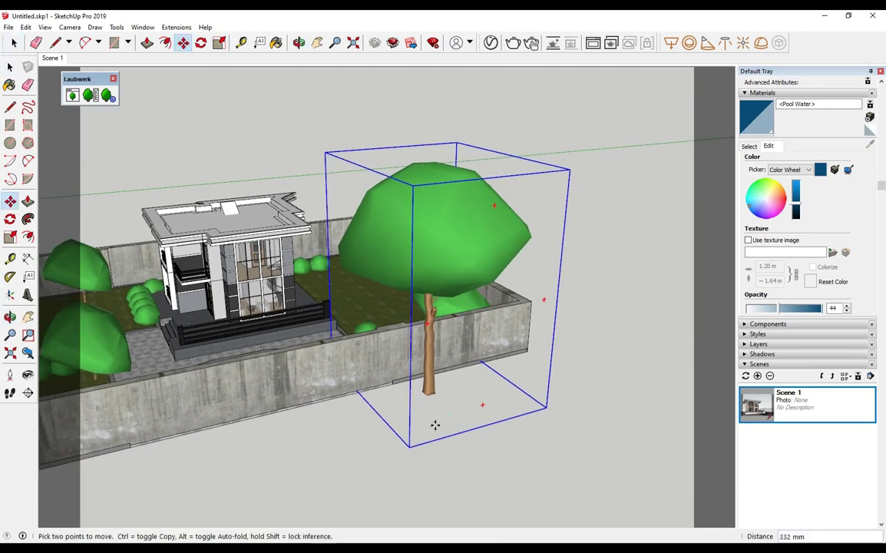
click(435, 425)
key(ctrl)
middle_drag(268, 455, 174, 438)
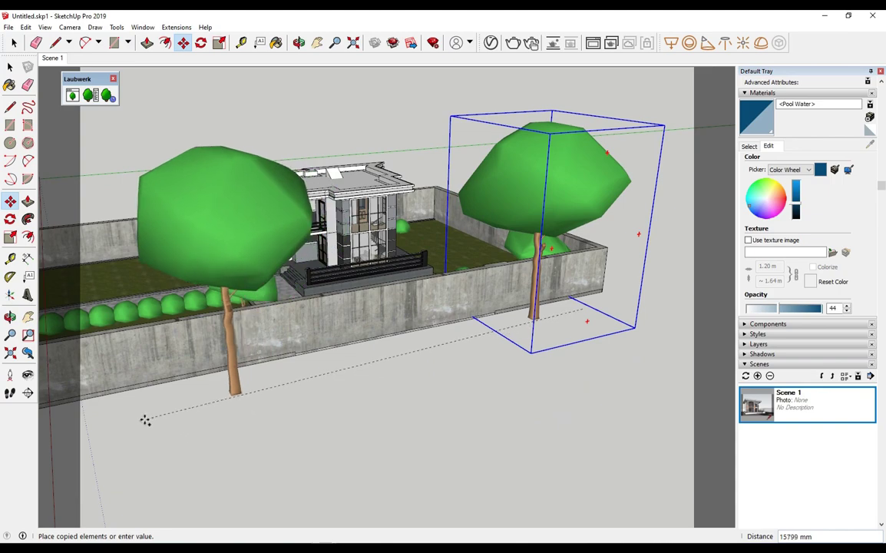
middle_drag(140, 411, 362, 445)
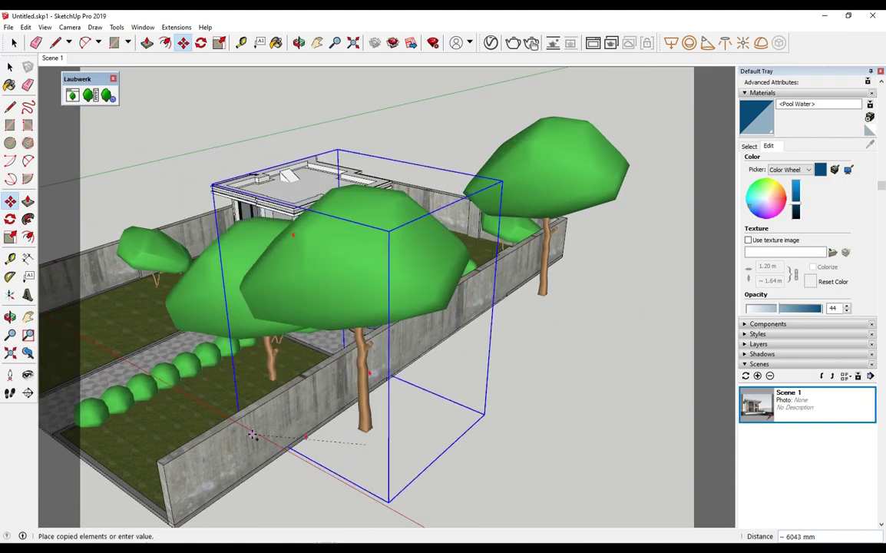
mouse_move(471, 385)
middle_down()
mouse_move(396, 286)
mouse_move(374, 328)
middle_up()
key(space)
Move the right-hand tree into place at the front right and shrink it.
click(373, 341)
key(m)
mouse_move(434, 395)
middle_down()
mouse_move(442, 354)
mouse_move(470, 372)
mouse_move(439, 293)
mouse_move(495, 308)
middle_up()
key(space)
key(s)
drag(675, 136, 604, 188)
key(space)
click(626, 157)
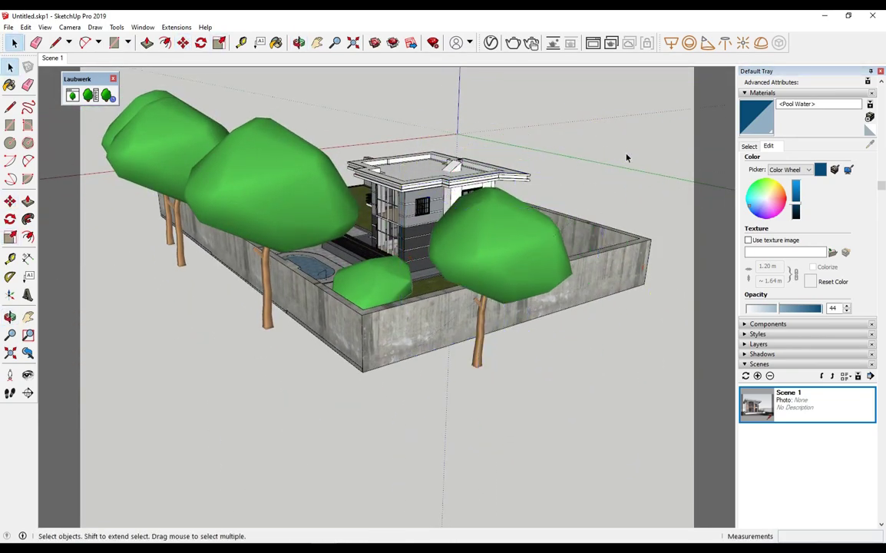
Insert a Hedge maple from the Laubwerk plant library into the model.
click(74, 96)
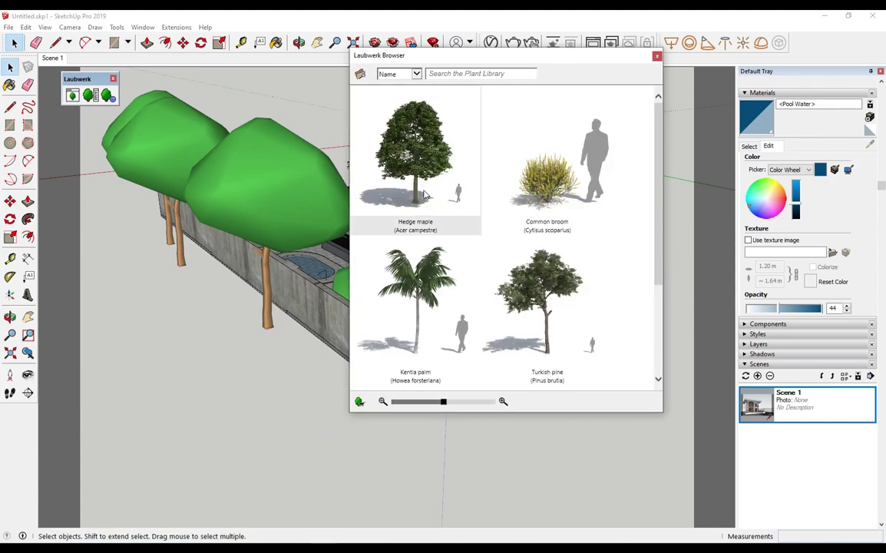
scroll(442, 191, down, 3)
scroll(446, 195, up, 3)
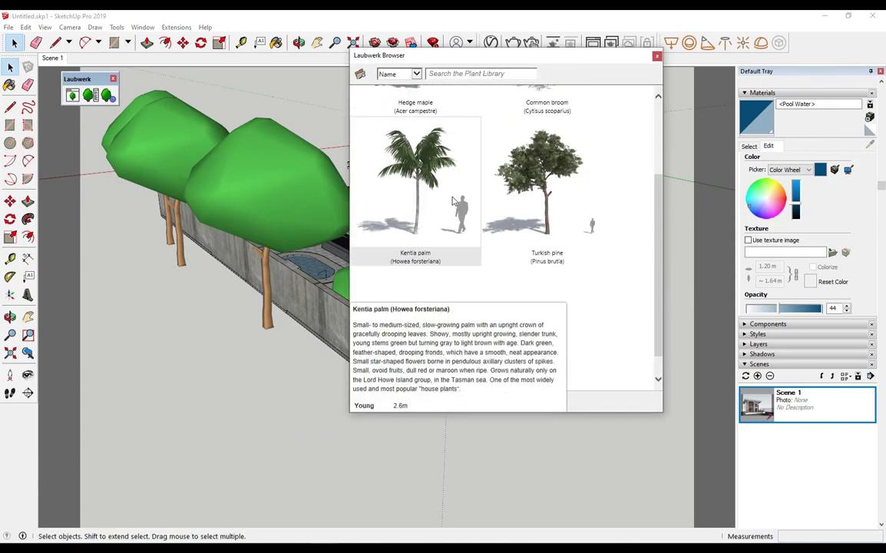
click(386, 198)
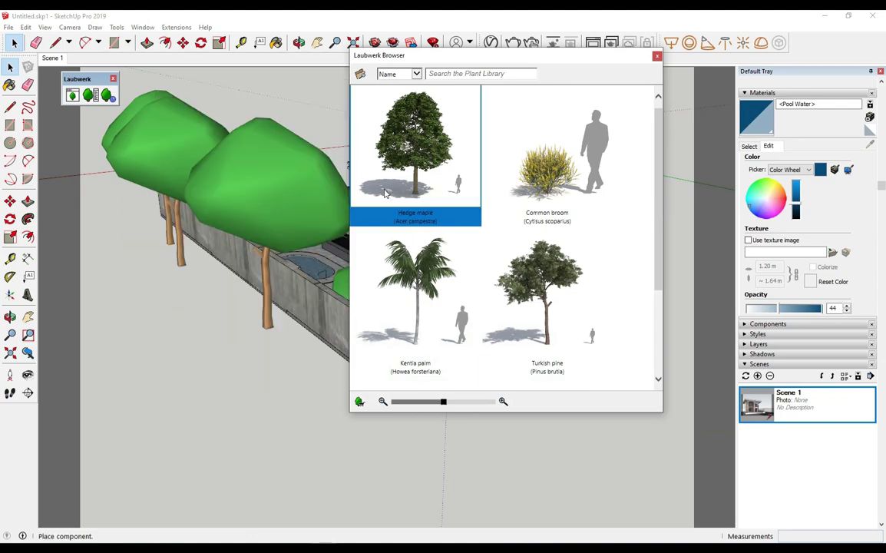
click(257, 383)
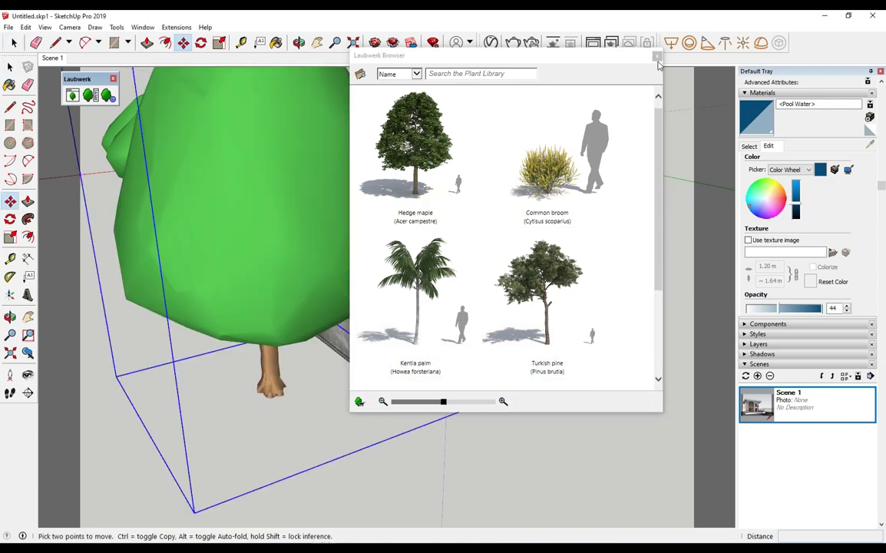
click(654, 56)
Scale the Hedge maple down.
scroll(415, 209, down, 5)
scroll(414, 210, up, 3)
key(s)
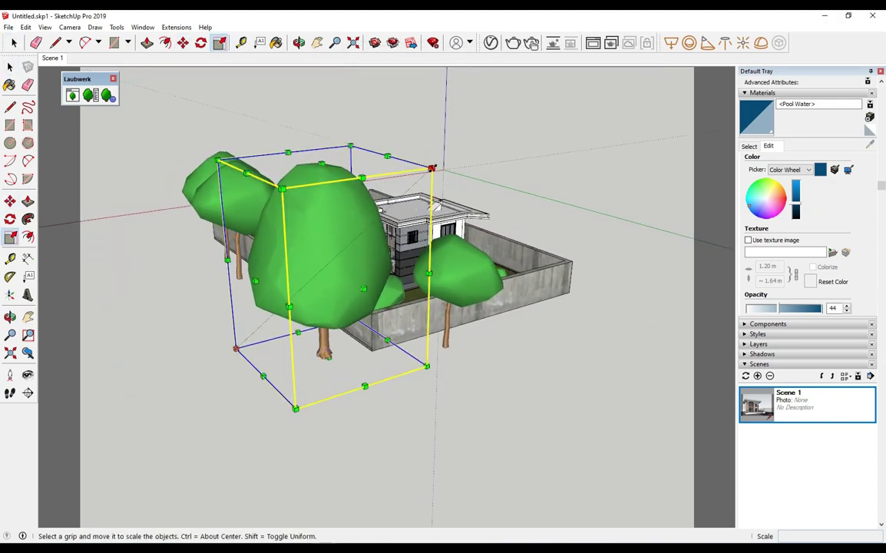
drag(433, 167, 375, 204)
Place the Hedge maple in front of the house and a second one at the left.
key(space)
scroll(312, 369, up, 2)
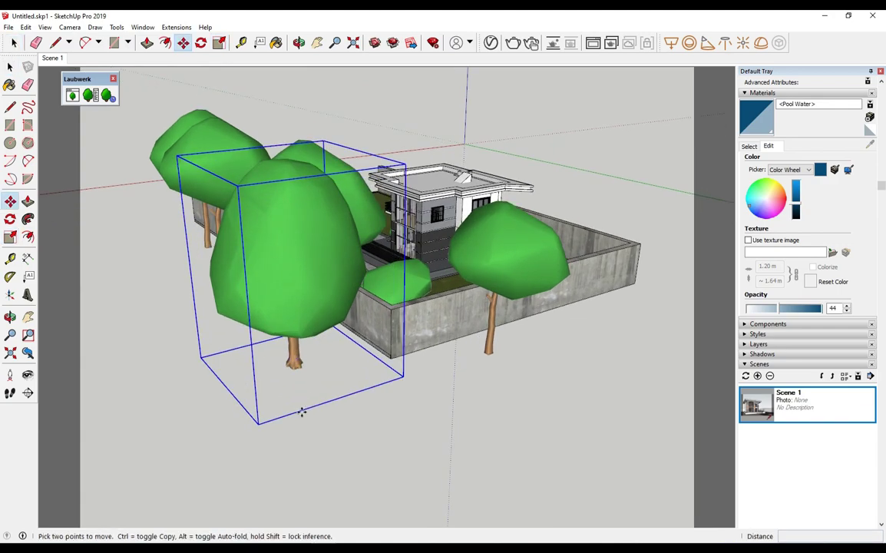
click(302, 412)
click(417, 403)
click(457, 394)
click(396, 373)
mouse_move(396, 372)
middle_down()
mouse_move(510, 211)
mouse_move(459, 204)
mouse_move(358, 231)
middle_up()
Move both maples along outside the wall and set one down to the right.
key(space)
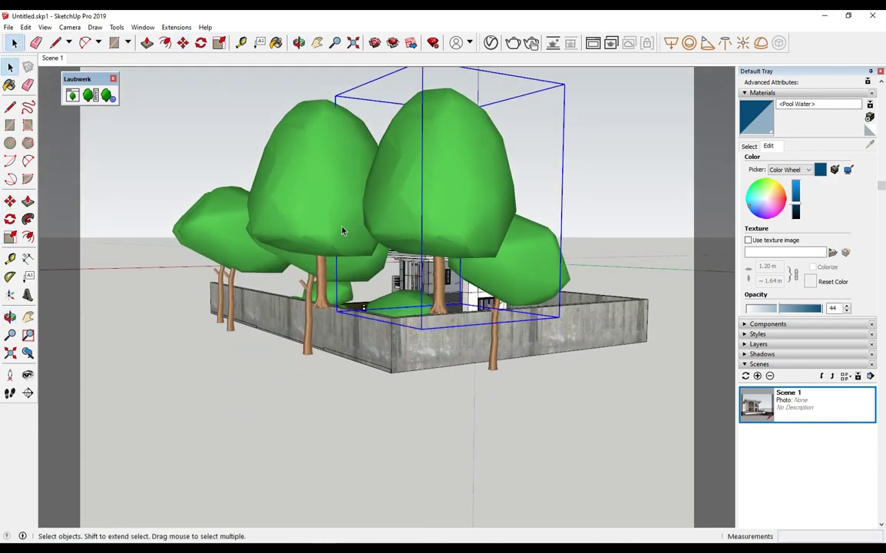
shift+click(343, 231)
key(m)
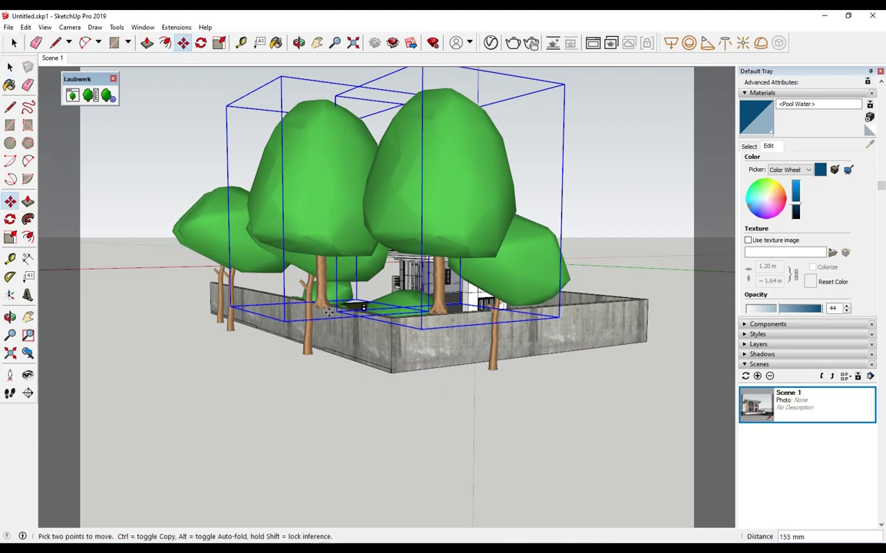
scroll(322, 305, up, 3)
scroll(408, 371, down, 5)
mouse_move(407, 372)
middle_down()
mouse_move(402, 391)
mouse_move(333, 423)
mouse_move(422, 384)
mouse_move(462, 353)
middle_up()
click(333, 423)
key(space)
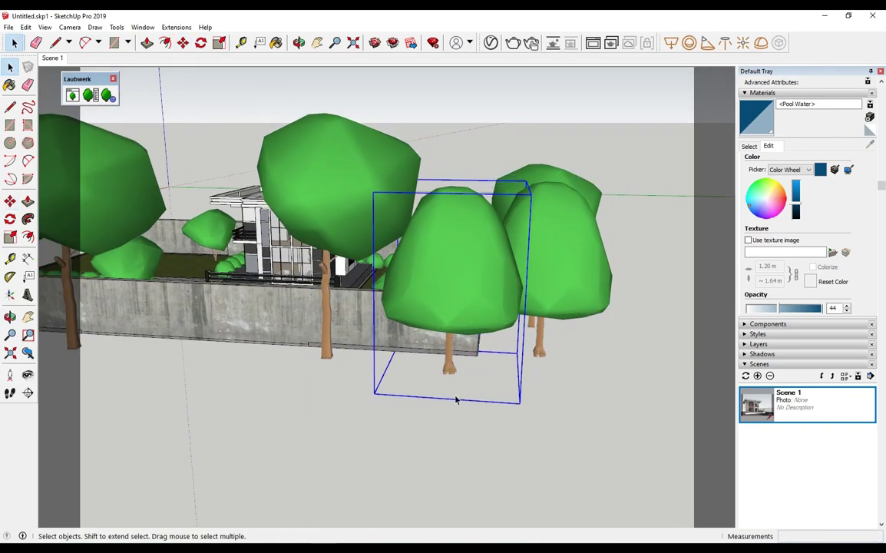
middle_drag(82, 425, 358, 379)
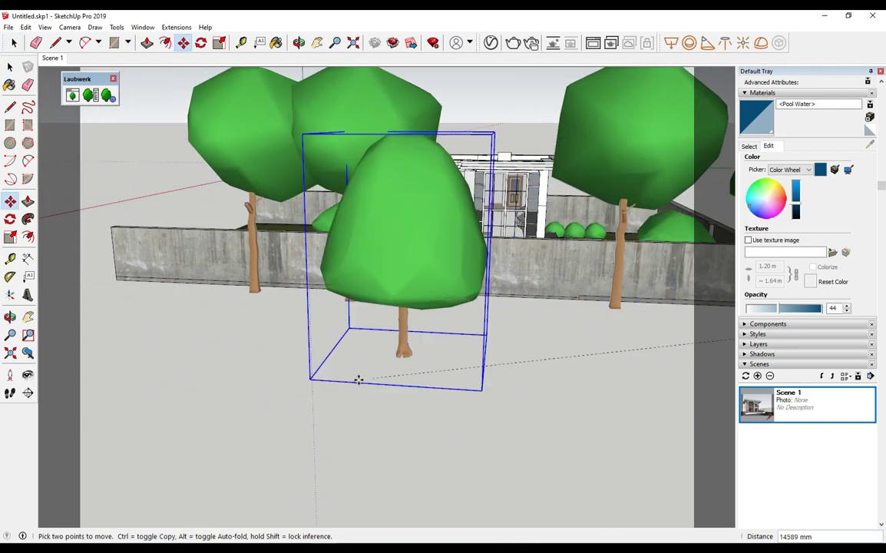
click(624, 333)
key(space)
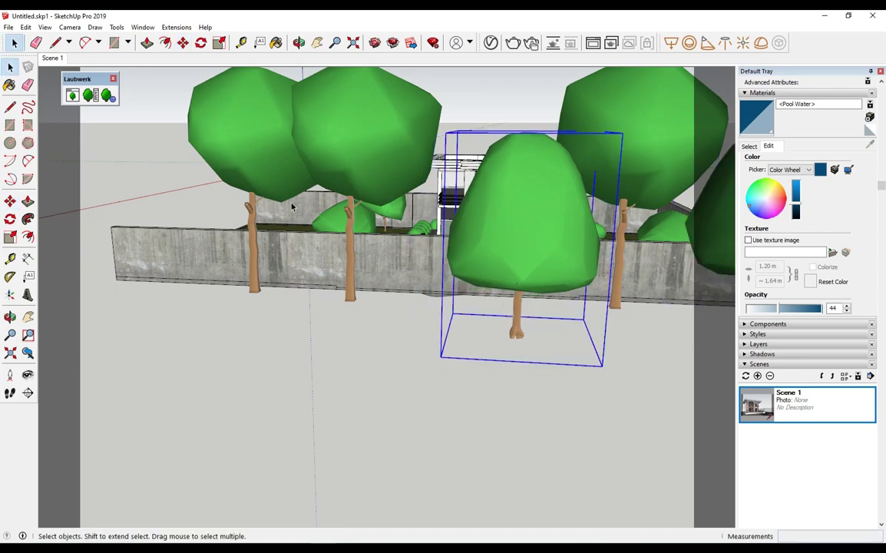
In the Scene 1 view, reposition the background tree and start a V-Ray render.
click(53, 58)
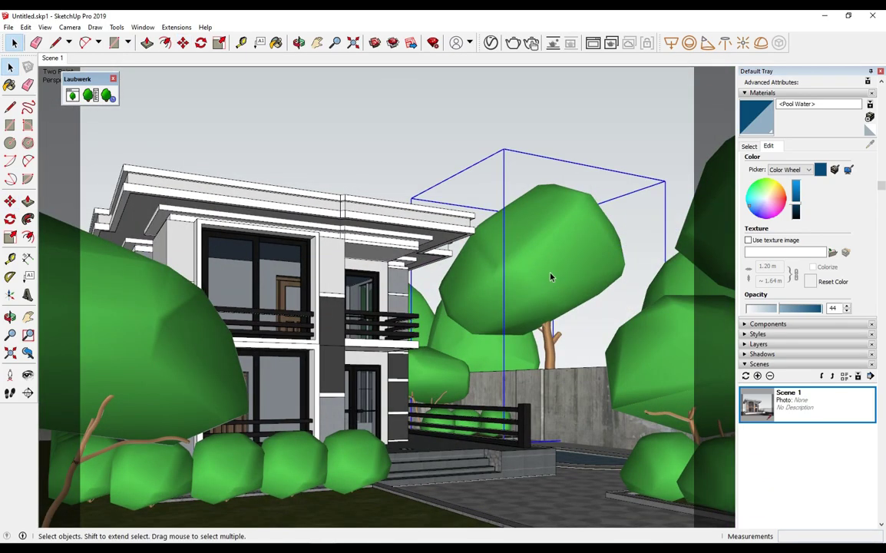
click(575, 249)
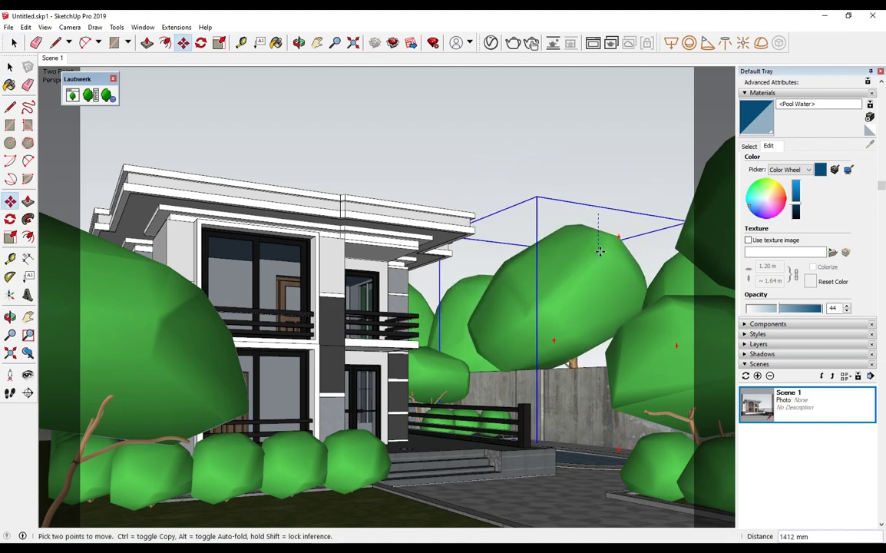
click(538, 183)
key(space)
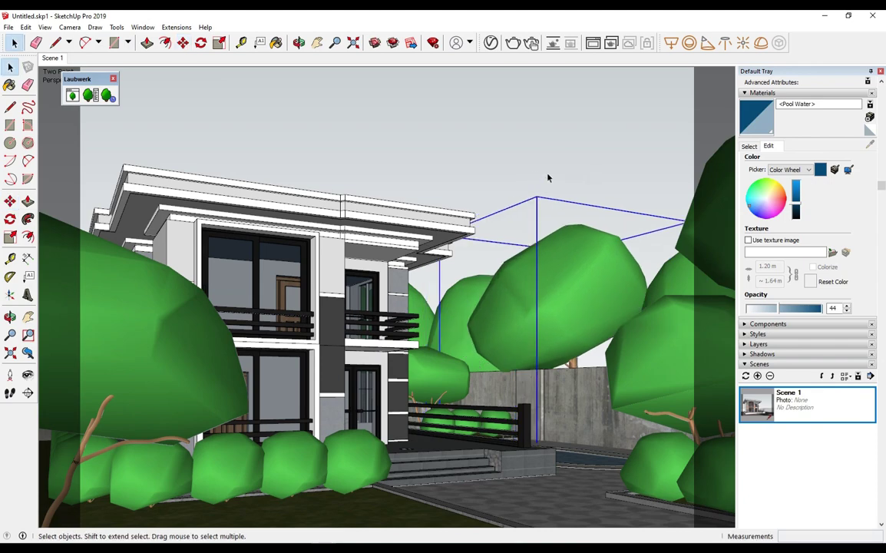
click(502, 145)
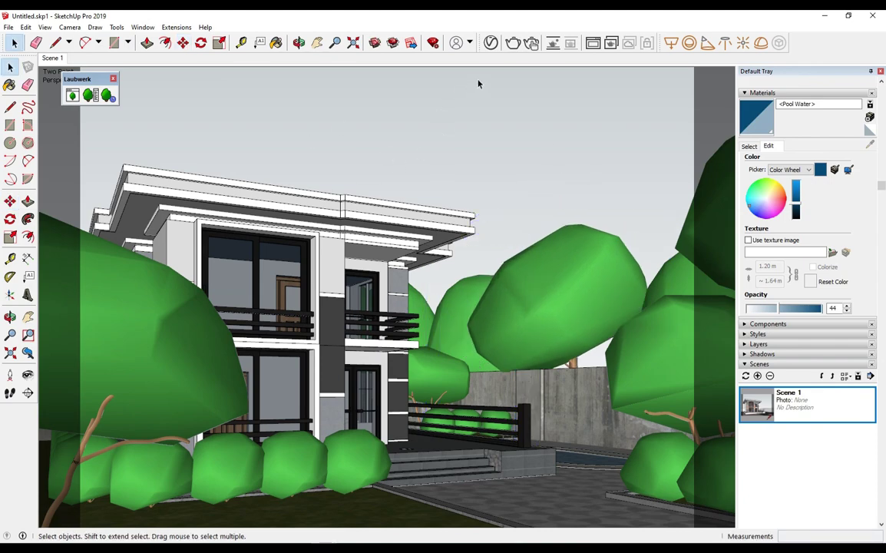
click(460, 41)
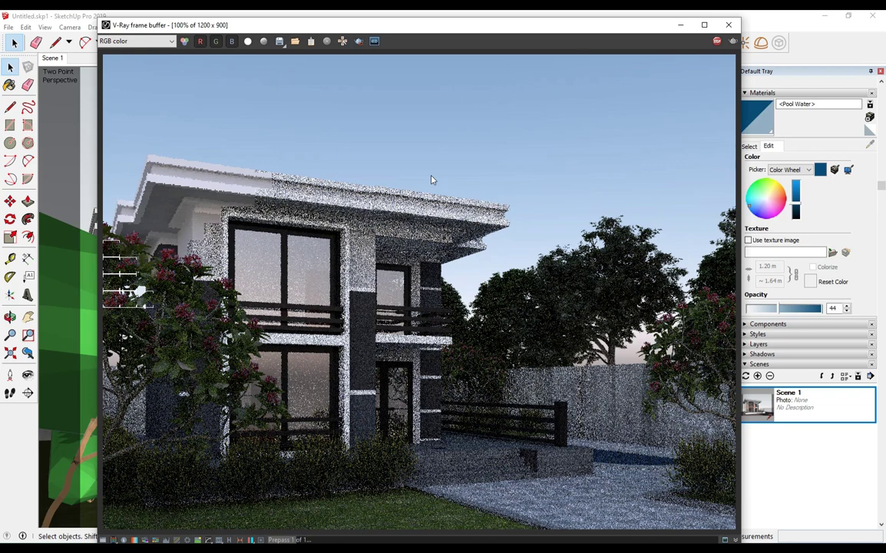
Zoom in and out on the noisy V-Ray test render, then close the render window.
scroll(430, 180, down, 2)
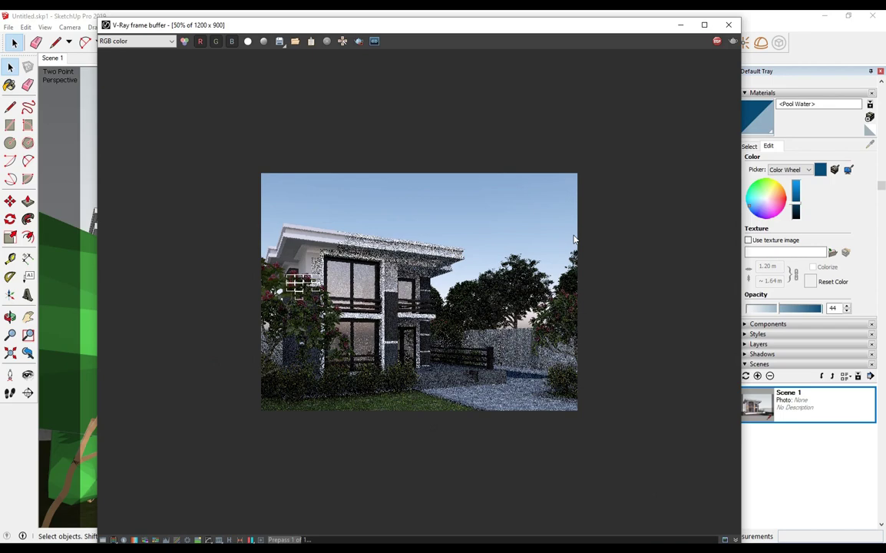
scroll(573, 239, up, 2)
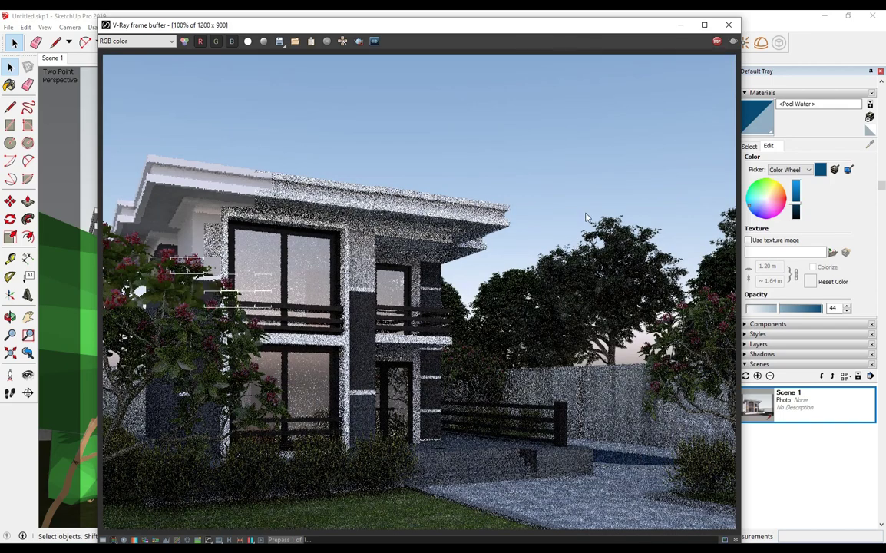
scroll(586, 218, down, 2)
scroll(586, 218, up, 2)
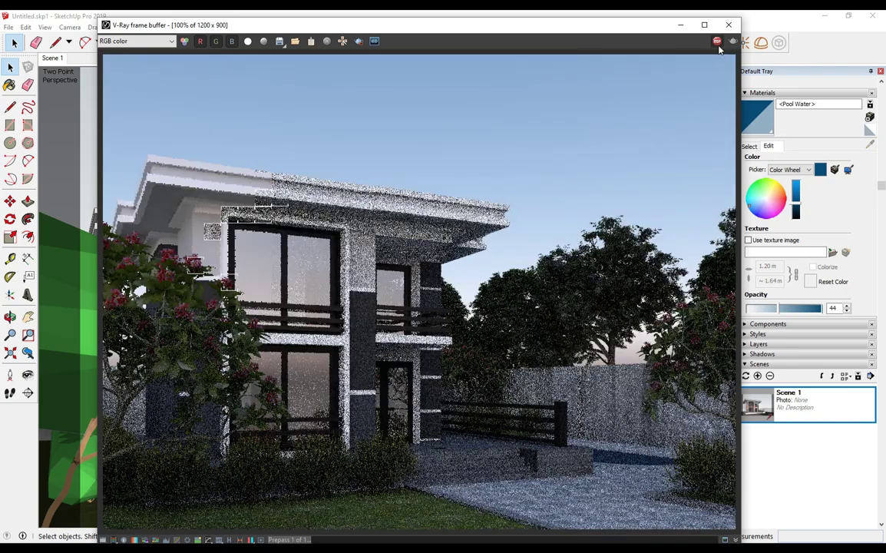
click(728, 24)
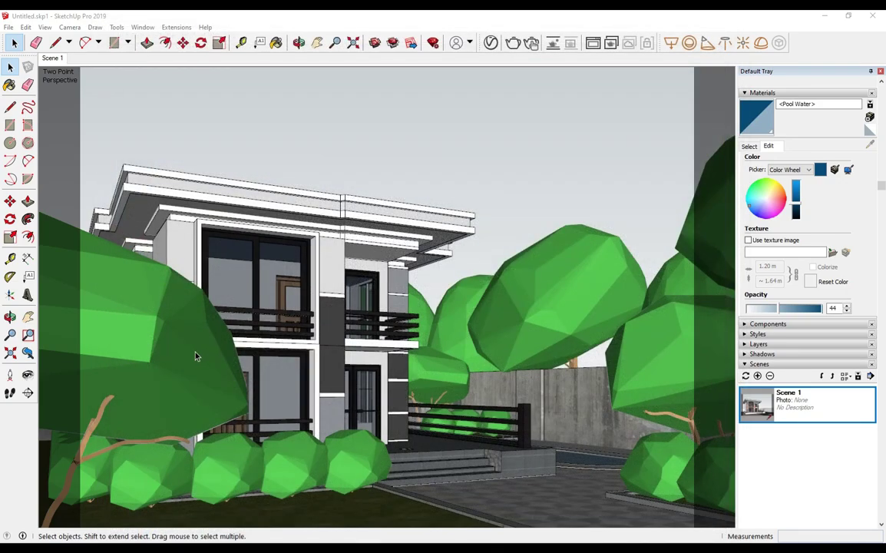
Scale the selected tree to about 0.88 and move it to the right.
key(s)
mouse_move(281, 181)
mouse_down()
mouse_move(247, 249)
mouse_move(229, 255)
mouse_up()
key(space)
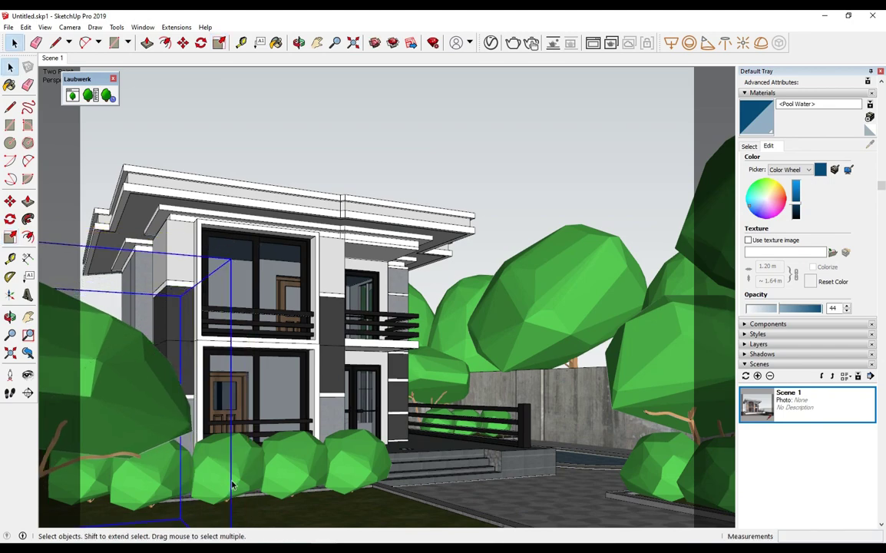
key(m)
click(201, 466)
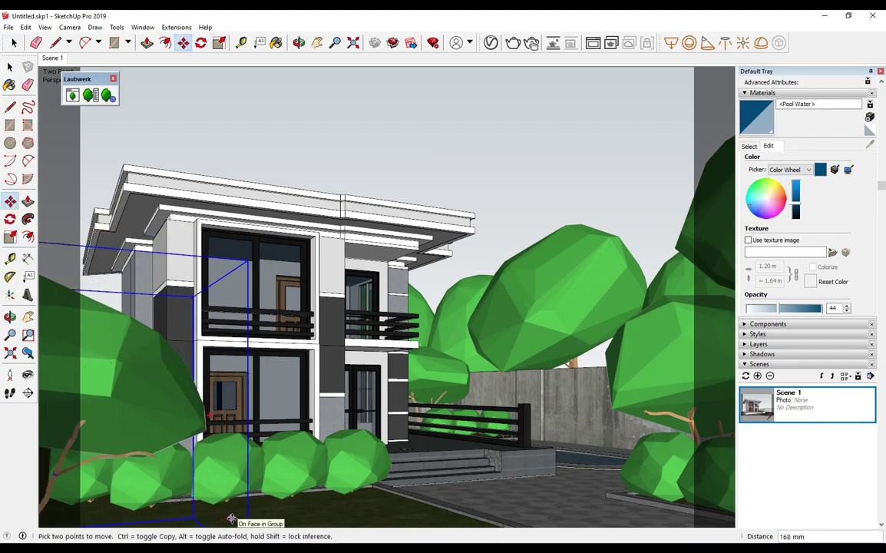
click(231, 519)
key(space)
Make a copy of the right-hand tree behind the house.
click(526, 265)
mouse_move(526, 265)
middle_down()
mouse_move(558, 325)
mouse_move(456, 260)
mouse_move(481, 291)
mouse_move(408, 267)
mouse_move(466, 364)
mouse_move(580, 322)
middle_up()
key(m)
key(ctrl)
click(510, 268)
mouse_move(544, 264)
middle_down()
mouse_move(470, 253)
mouse_move(625, 172)
mouse_move(625, 198)
middle_up()
key(space)
Return to Scene 1 and copy a background tree further to the right.
click(47, 50)
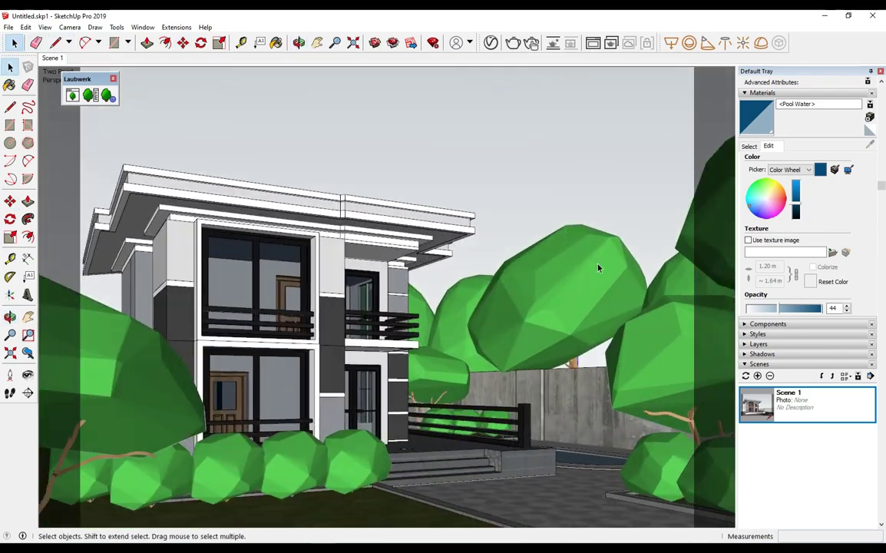
middle_drag(624, 278, 625, 470)
key(m)
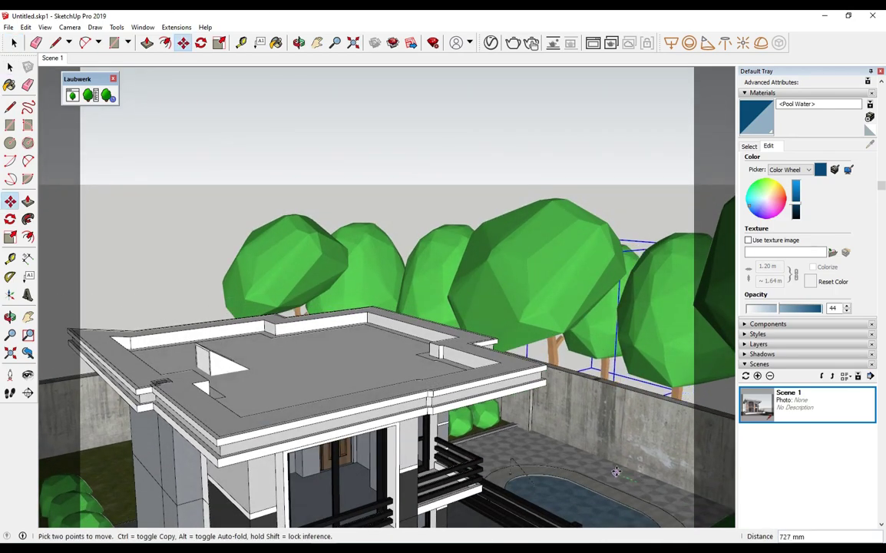
key(space)
mouse_move(537, 307)
middle_down()
mouse_move(384, 377)
mouse_move(421, 356)
mouse_move(410, 278)
mouse_move(292, 340)
mouse_move(496, 308)
middle_up()
scroll(421, 356, up, 3)
click(292, 340)
key(m)
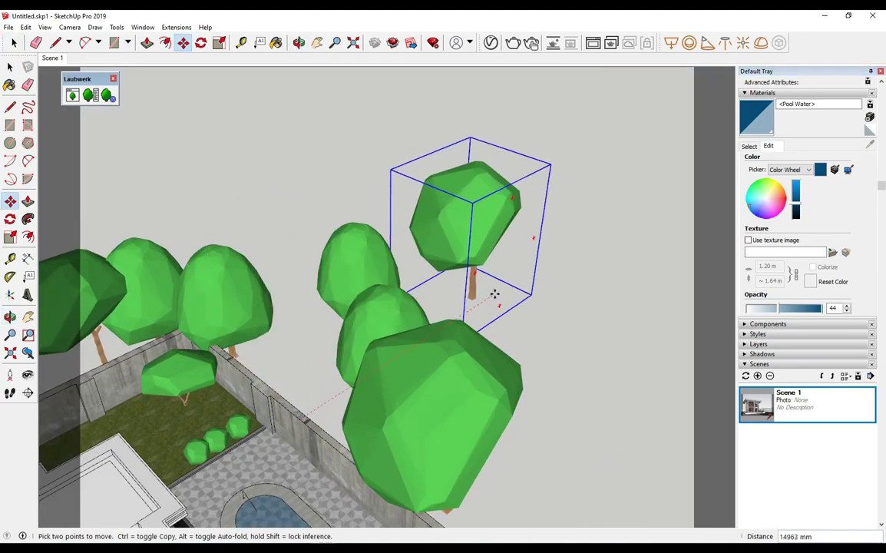
key(ctrl)
click(480, 309)
key(space)
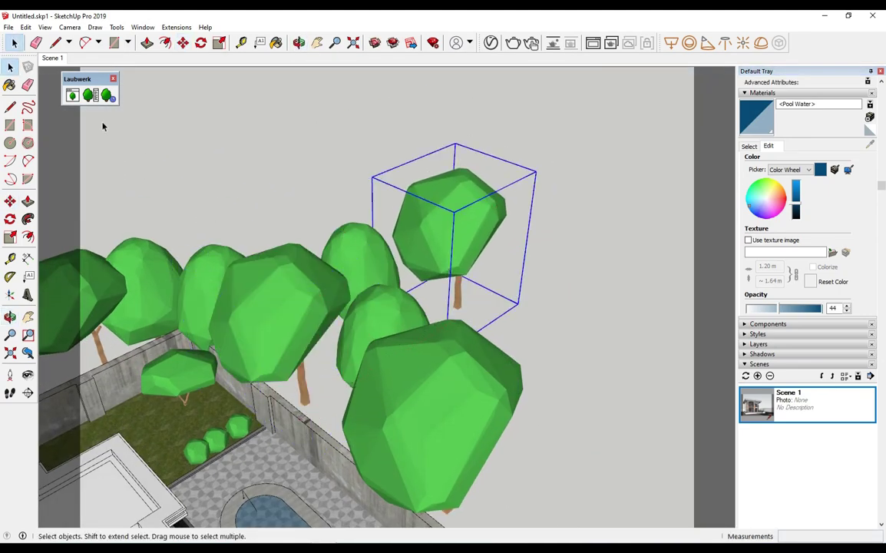
Nudge the tree slightly up and left, then render Scene 1 in V-Ray.
mouse_move(103, 125)
middle_down()
mouse_move(275, 135)
mouse_move(564, 259)
mouse_move(611, 288)
mouse_move(637, 320)
mouse_move(453, 305)
mouse_move(608, 272)
middle_up()
key(m)
click(556, 231)
key(space)
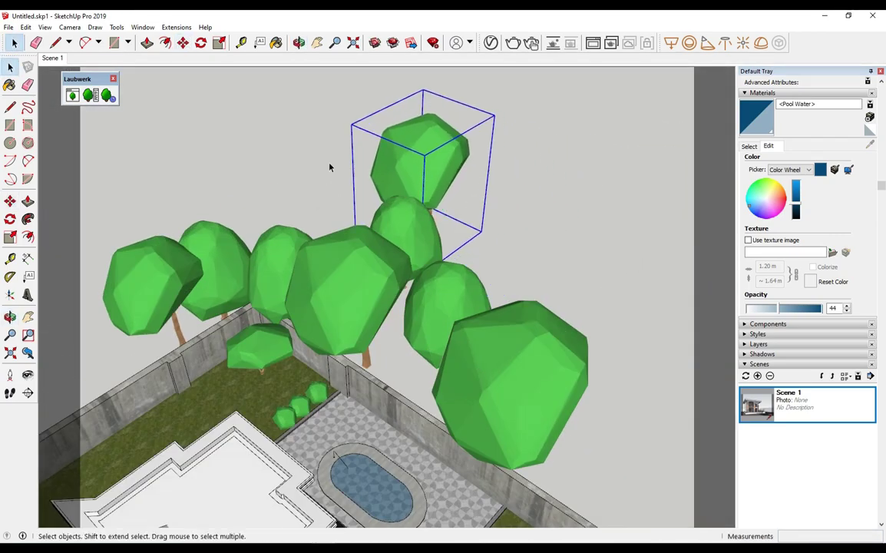
click(52, 58)
click(591, 43)
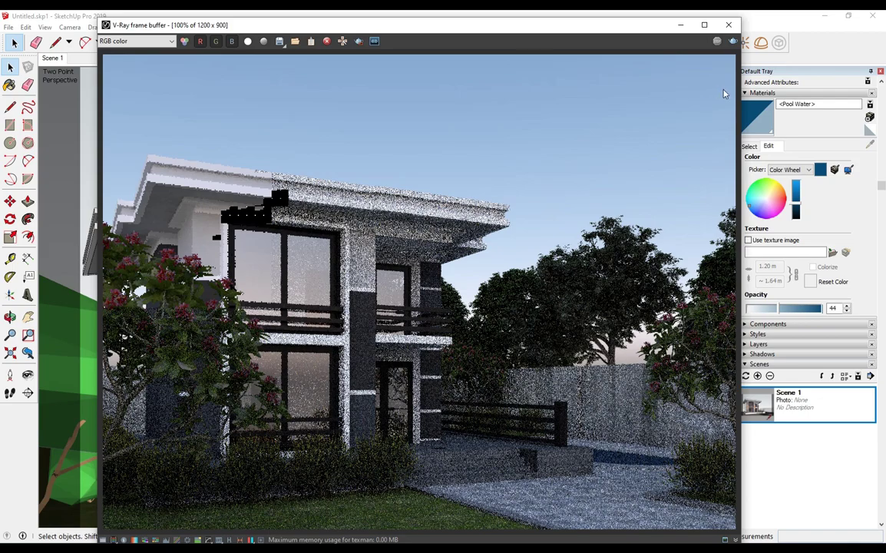
Inside the hedge group, copy a bush and array it into five more along the front row.
click(729, 25)
middle_drag(460, 307, 262, 359)
click(262, 359)
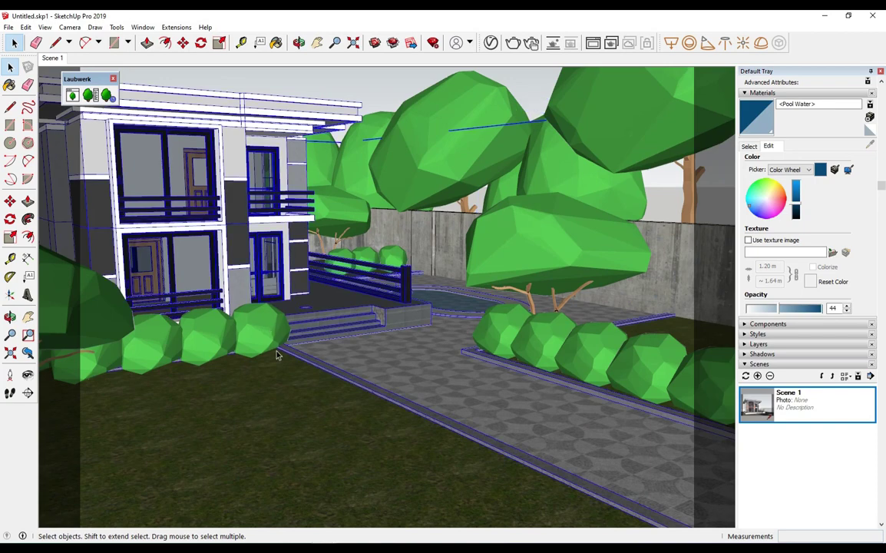
double_click(268, 346)
key(m)
key(ctrl)
click(259, 362)
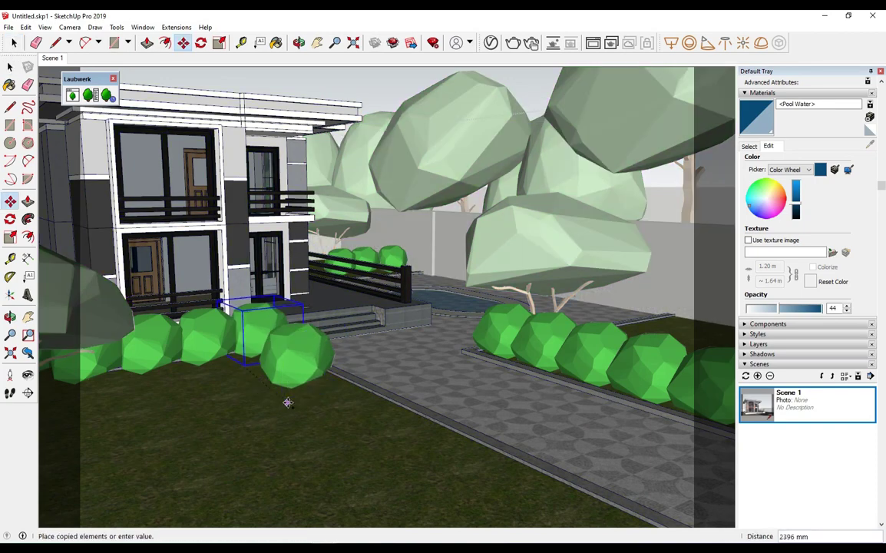
click(284, 384)
click(296, 410)
key(ctrl)
click(302, 407)
text(x5)
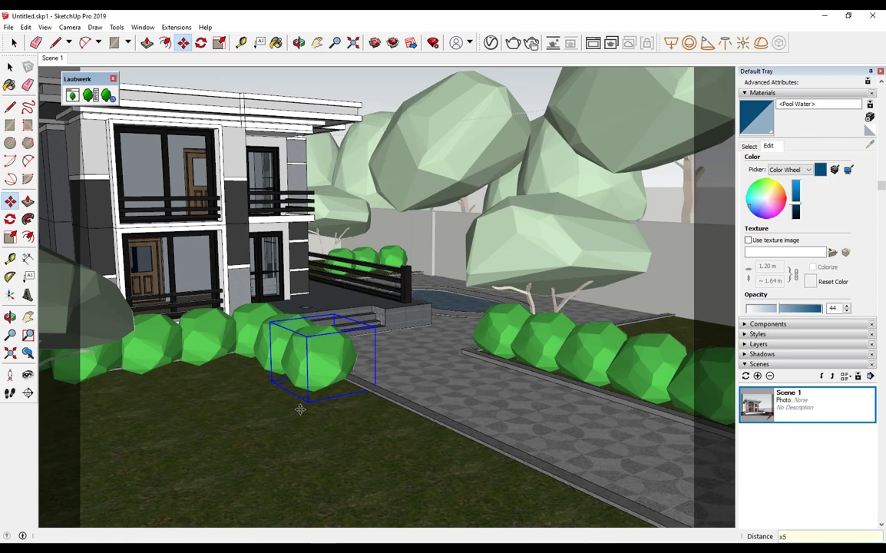
key(Return)
key(space)
Return to Scene 1 and delete the bushes crossing the path by the steps.
click(52, 57)
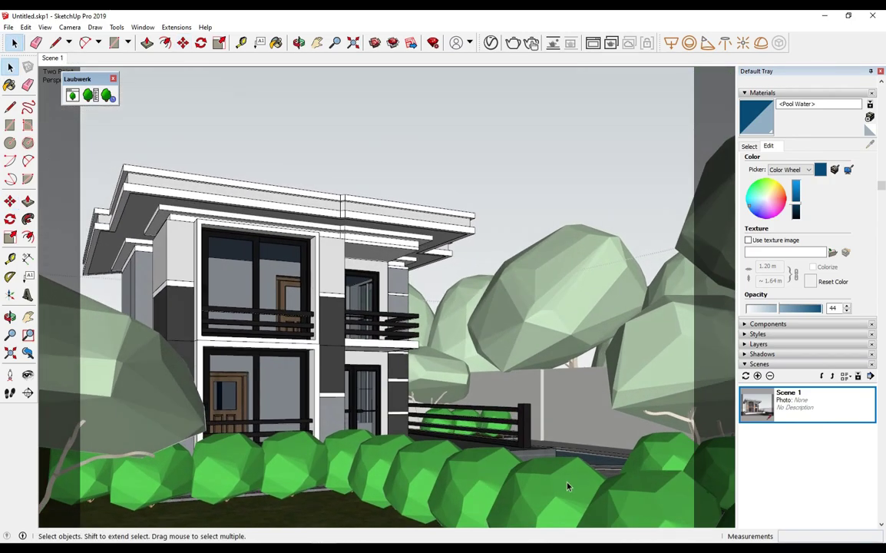
drag(568, 486, 378, 466)
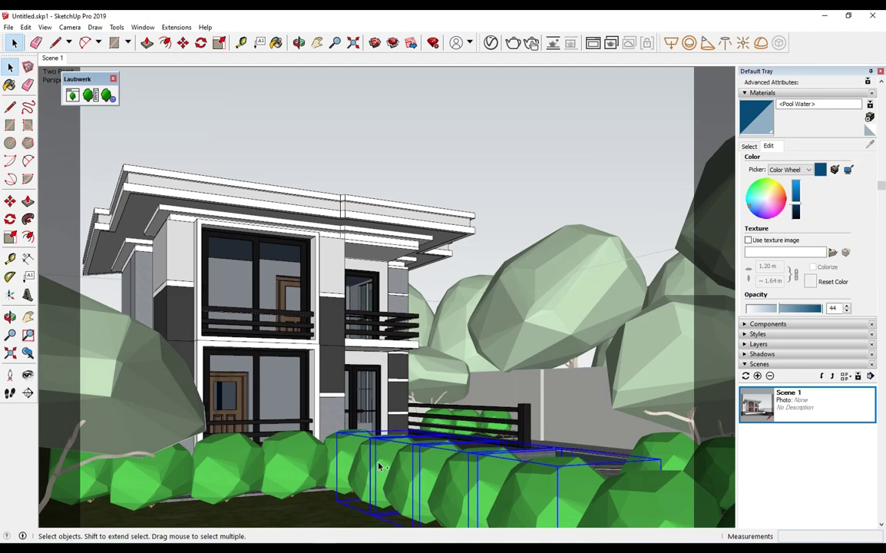
key(Delete)
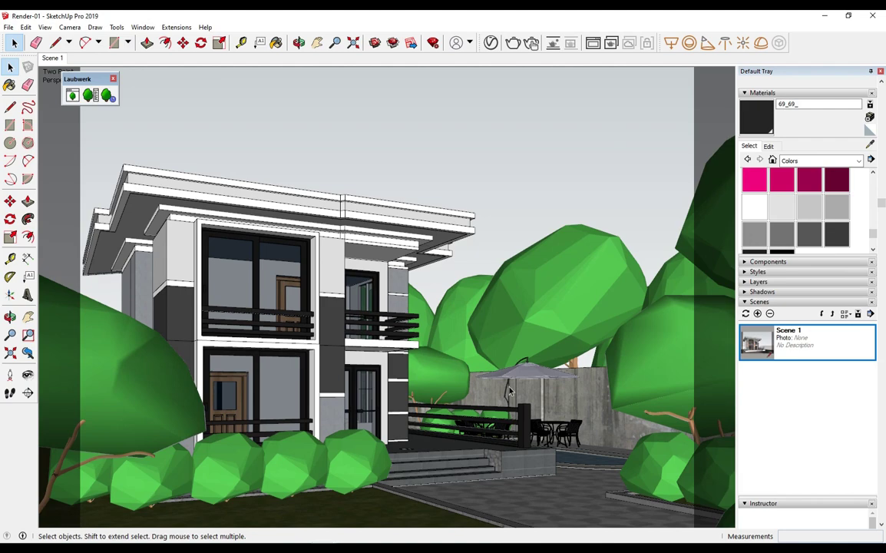
Run another V-Ray test render of the garden and close the frame buffer.
click(593, 42)
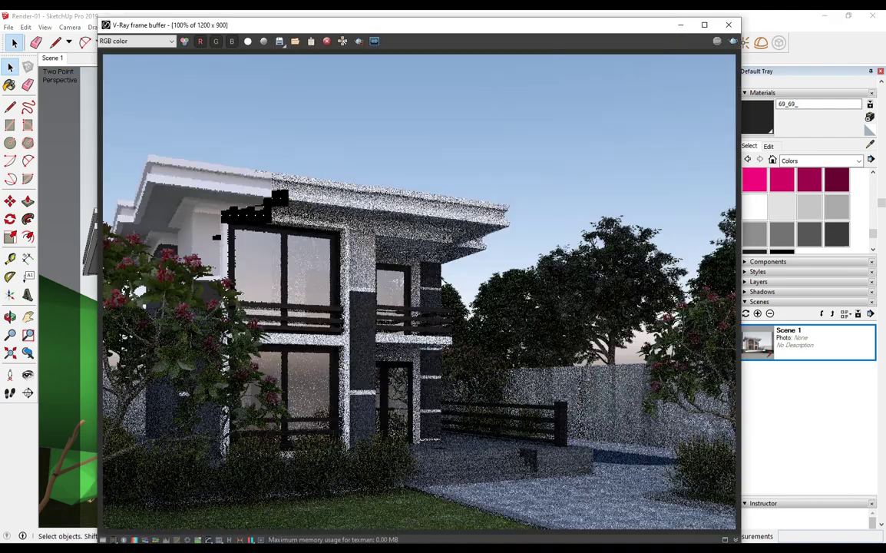
scroll(419, 289, down, 3)
scroll(426, 287, up, 3)
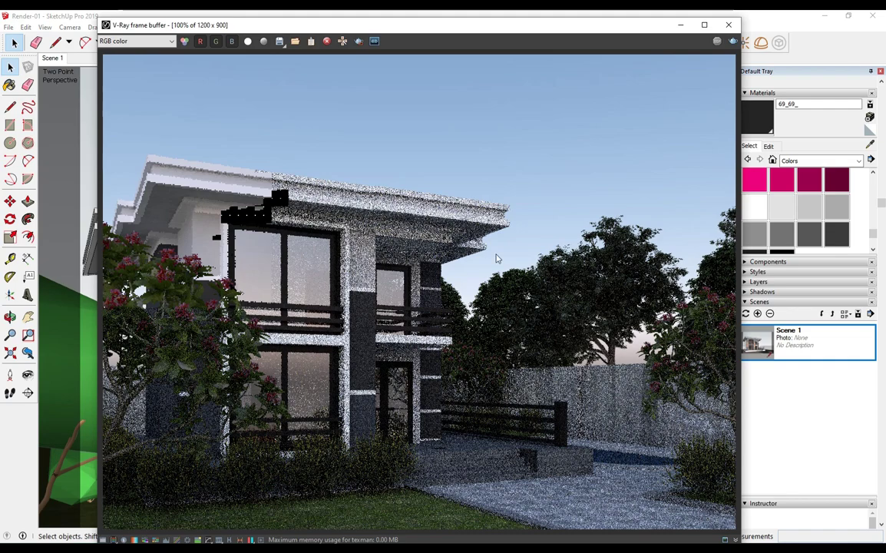
click(729, 29)
From an overhead view, copy one of the back trees into the front-left lawn.
middle_drag(430, 253, 468, 368)
scroll(476, 383, down, 3)
click(481, 399)
scroll(481, 399, down, 2)
key(m)
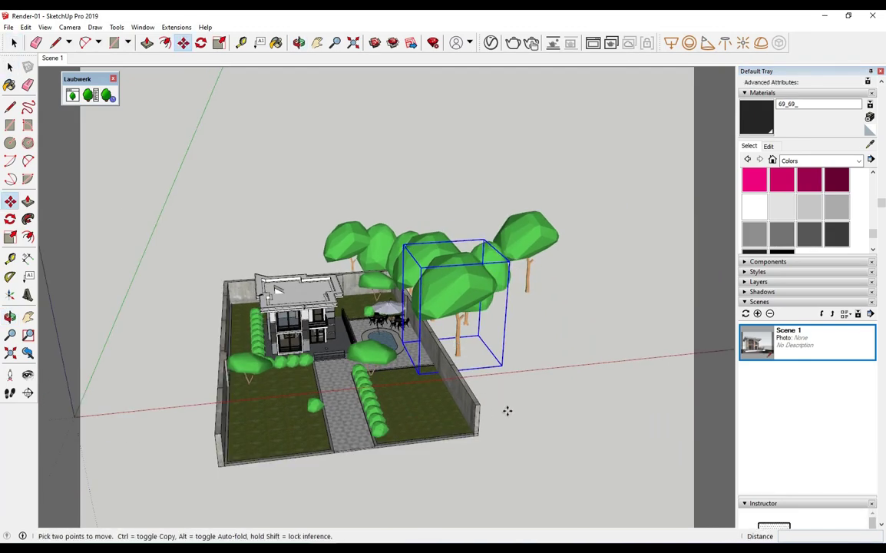
key(ctrl)
click(506, 400)
click(306, 519)
middle_drag(322, 460, 292, 345)
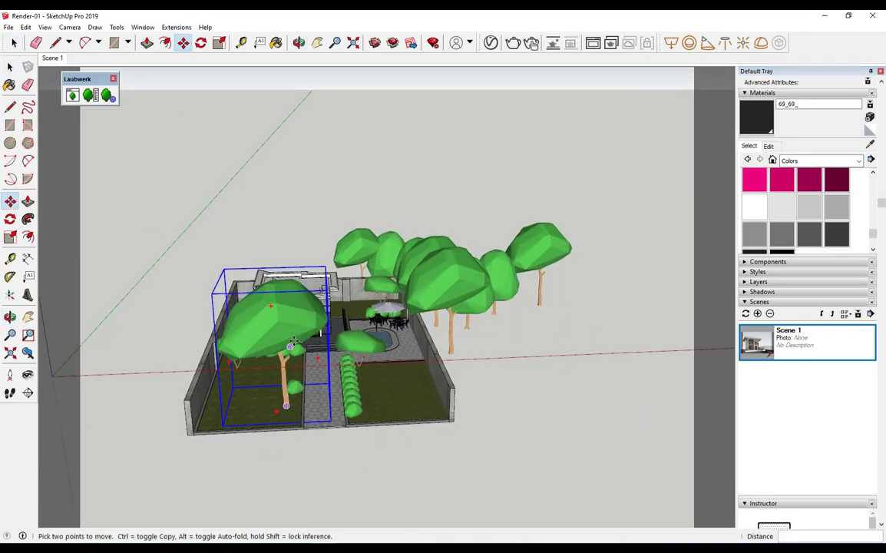
Scale the front-left tree down to 0.64 and set it lower in the lawn.
key(s)
scroll(331, 253, up, 2)
drag(331, 254, 239, 328)
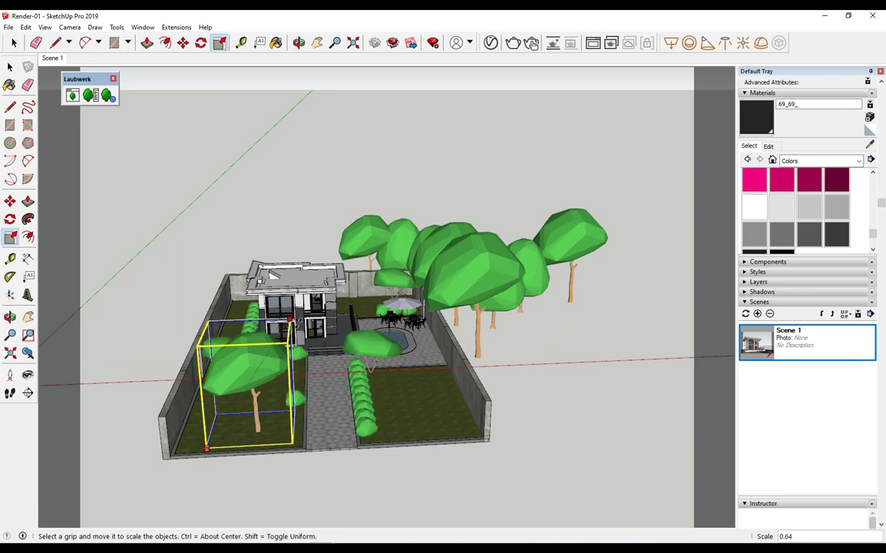
scroll(239, 388, up, 2)
key(m)
click(253, 433)
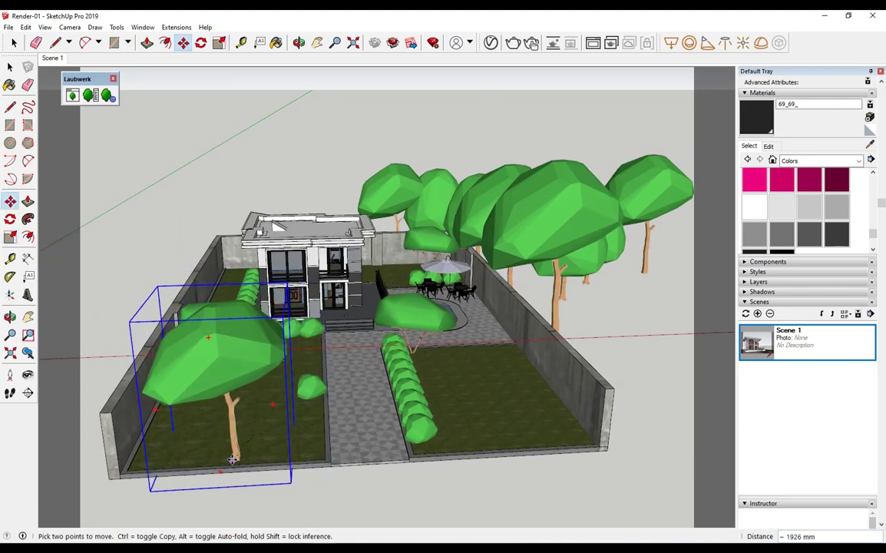
click(224, 459)
Copy the shrunken tree into the right front lawn.
key(ctrl)
click(243, 459)
click(426, 469)
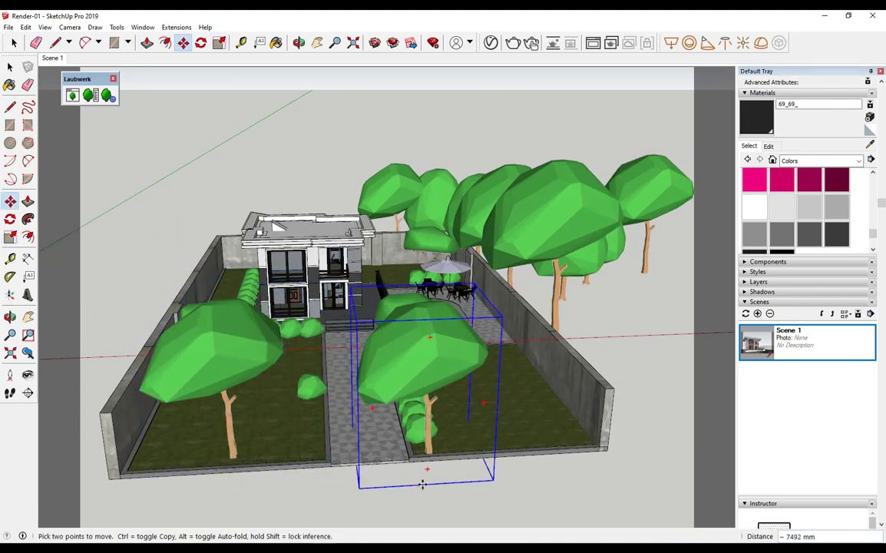
click(427, 468)
scroll(513, 485, down, 2)
middle_drag(491, 430, 537, 361)
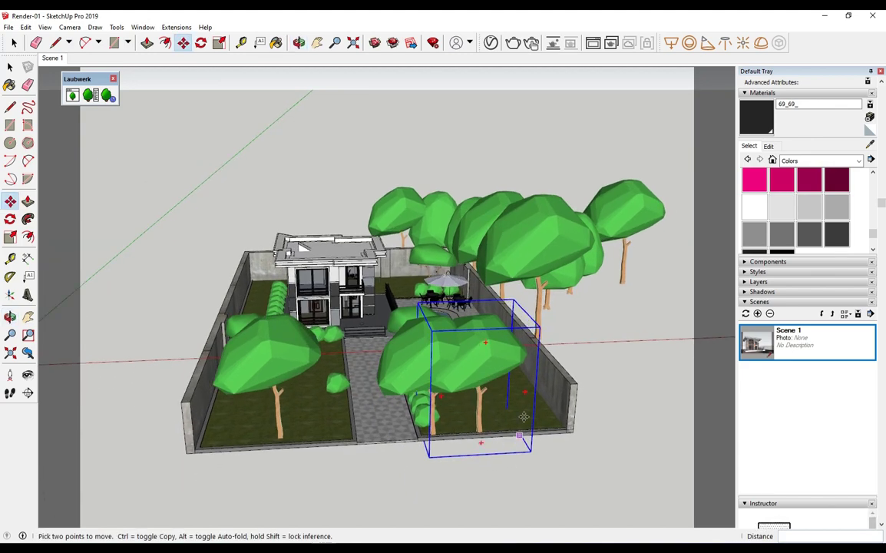
key(space)
Move the back-right tree near the central path, scale it to about 0.76, and check from Scene 1.
click(568, 296)
key(m)
click(564, 304)
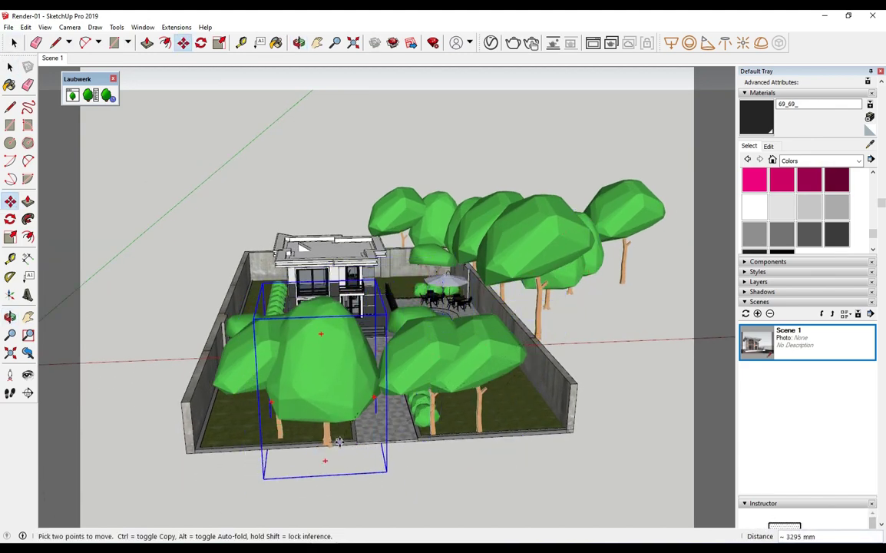
click(345, 436)
scroll(332, 385, up, 2)
key(s)
drag(233, 491, 247, 495)
key(space)
mouse_move(247, 495)
middle_down()
mouse_move(330, 336)
mouse_move(419, 395)
middle_up()
click(57, 60)
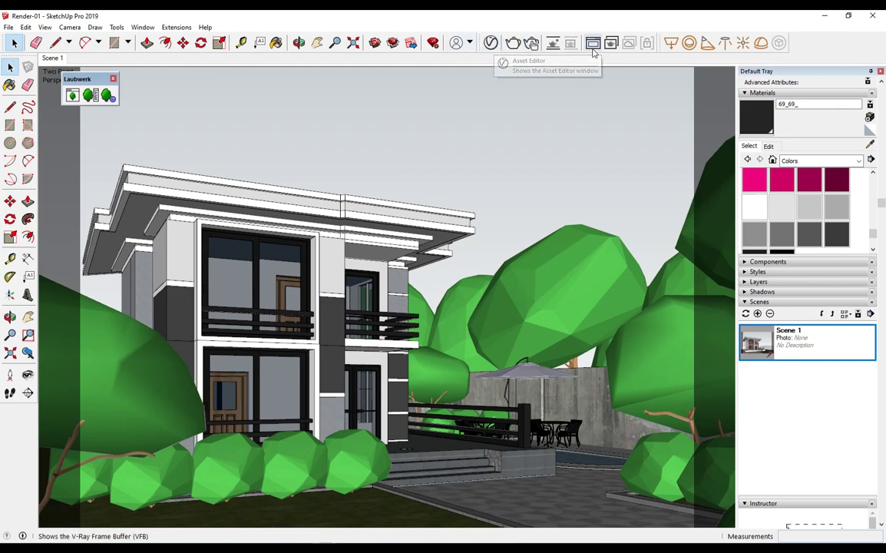
Render Scene 1 in V-Ray, review the grainy result, then stop it and close the frame buffer.
click(514, 44)
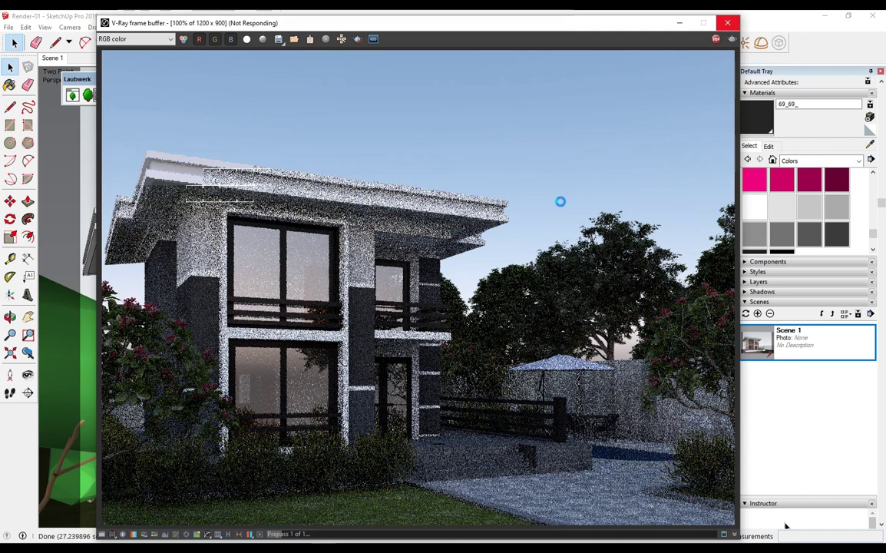
scroll(538, 179, down, 1)
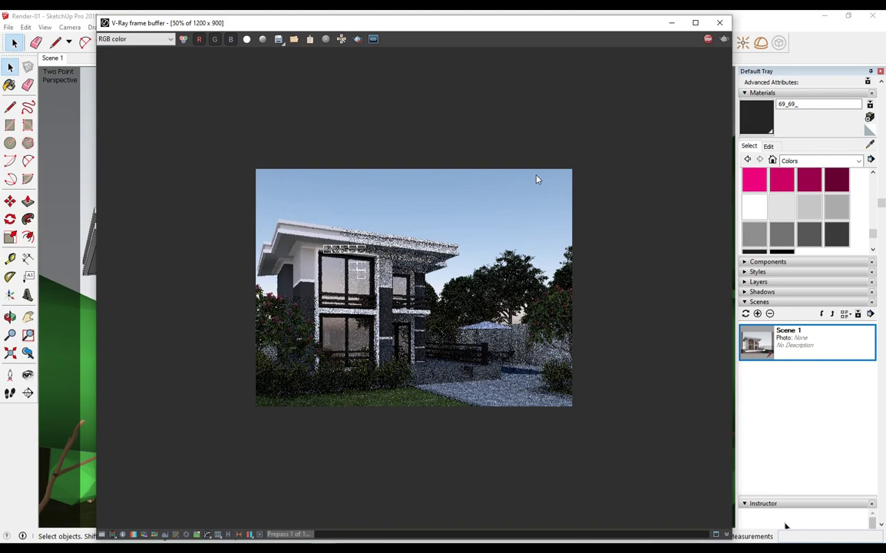
scroll(536, 176, up, 1)
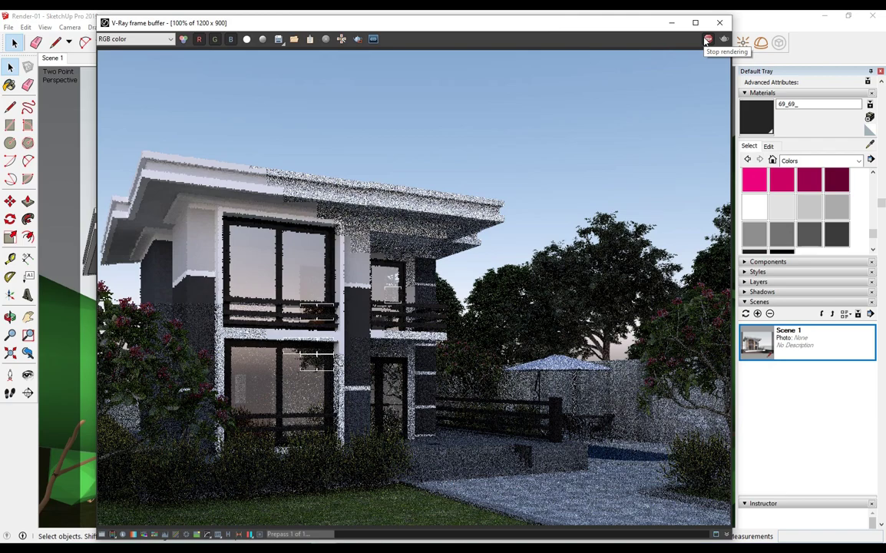
click(719, 23)
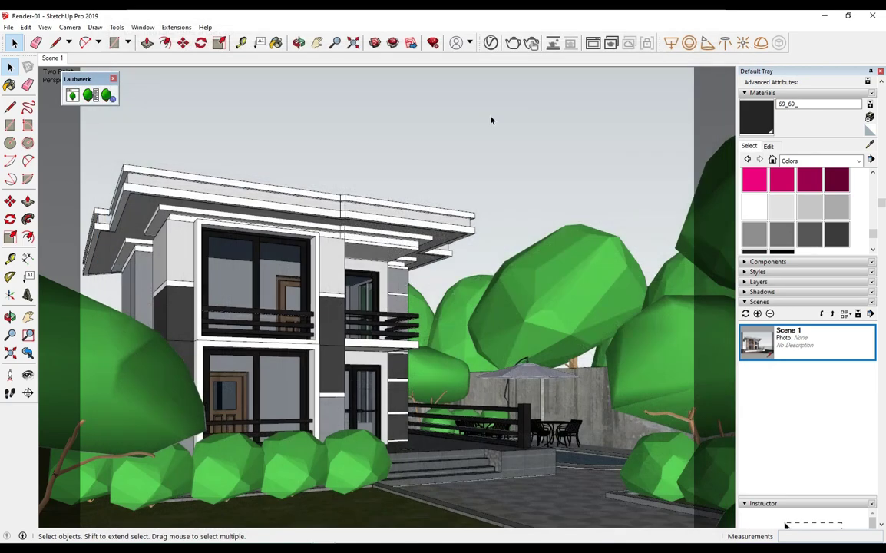
Check the V-Ray render settings and review the last render again.
click(490, 43)
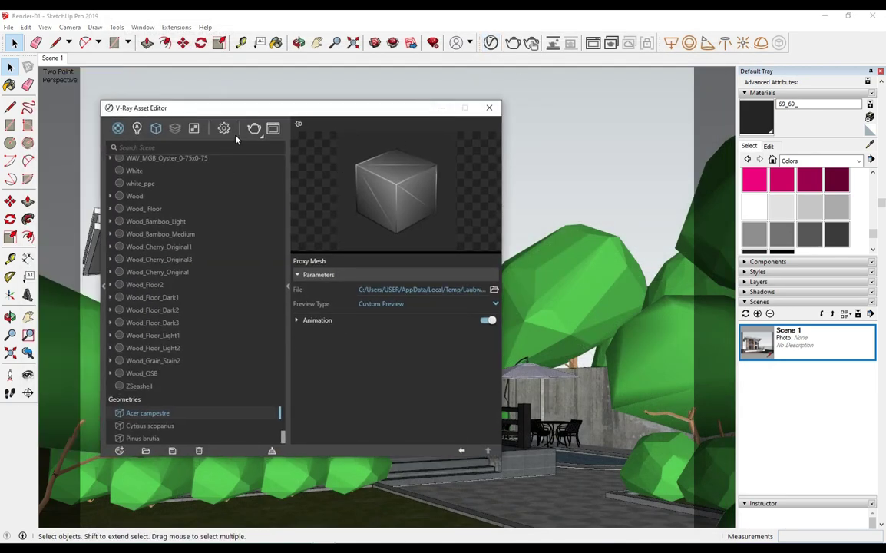
click(224, 129)
click(139, 178)
click(489, 108)
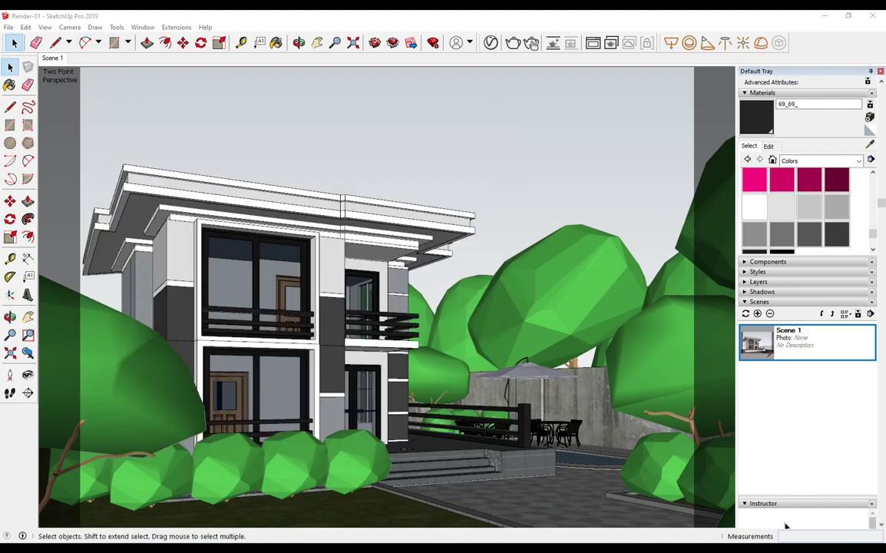
key(alt+Tab)
click(482, 225)
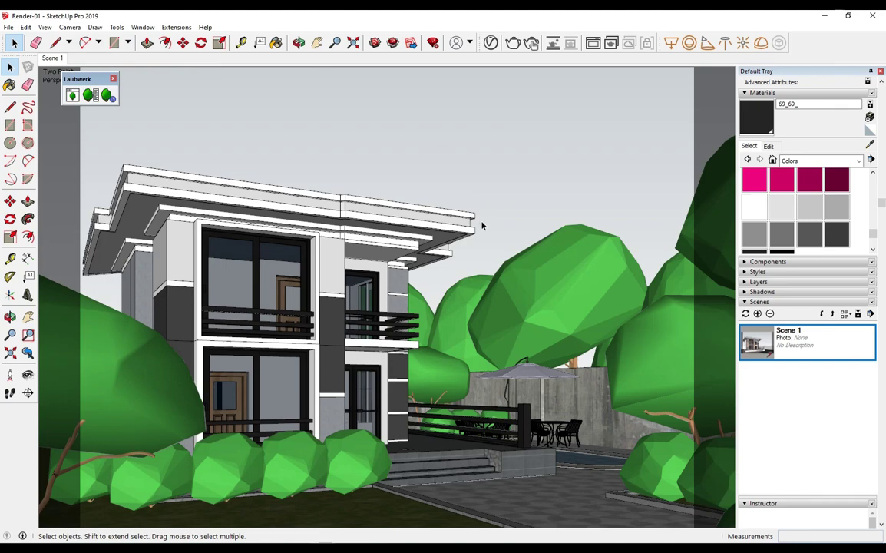
click(531, 42)
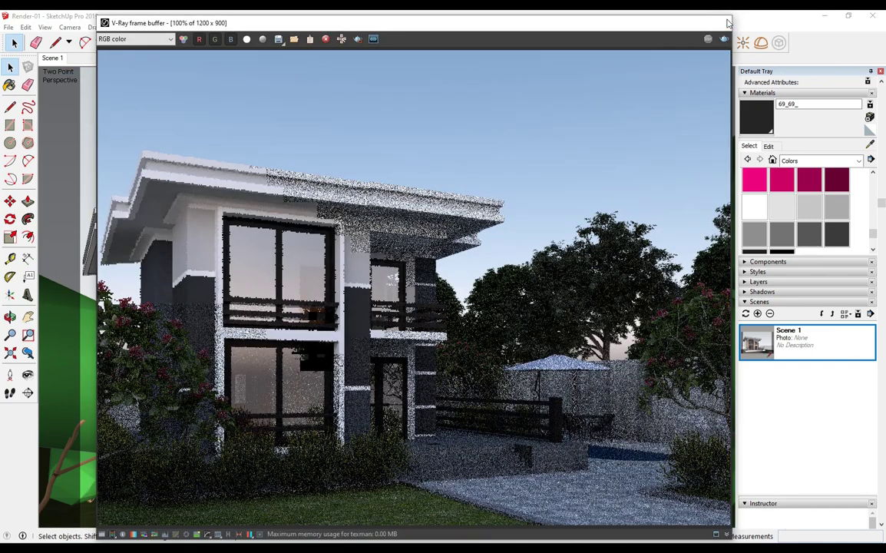
click(672, 22)
Raise the left foreground tree slightly and scale it up a little.
click(100, 382)
key(m)
click(138, 384)
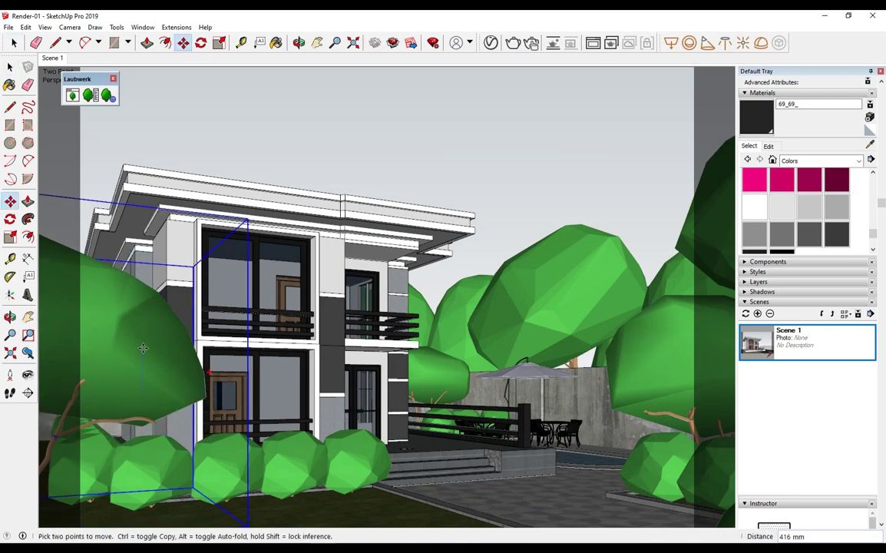
key(s)
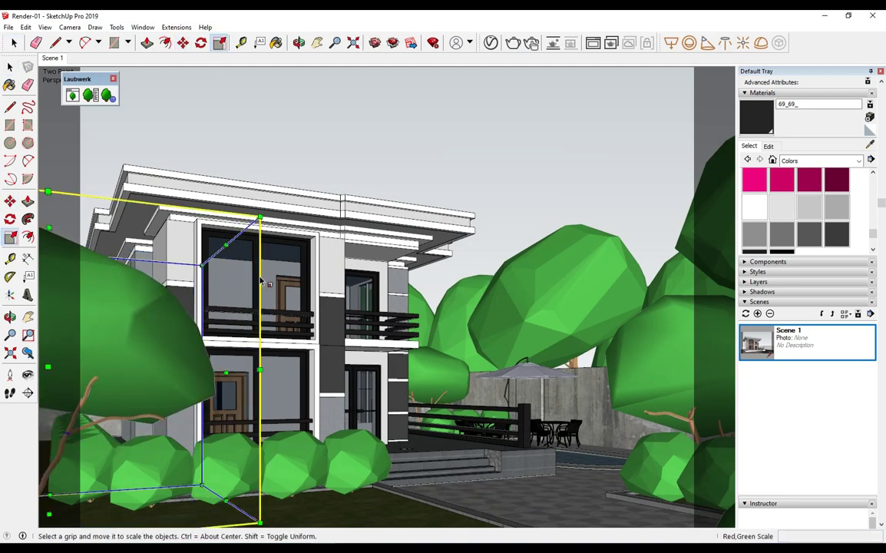
click(259, 217)
key(space)
click(273, 146)
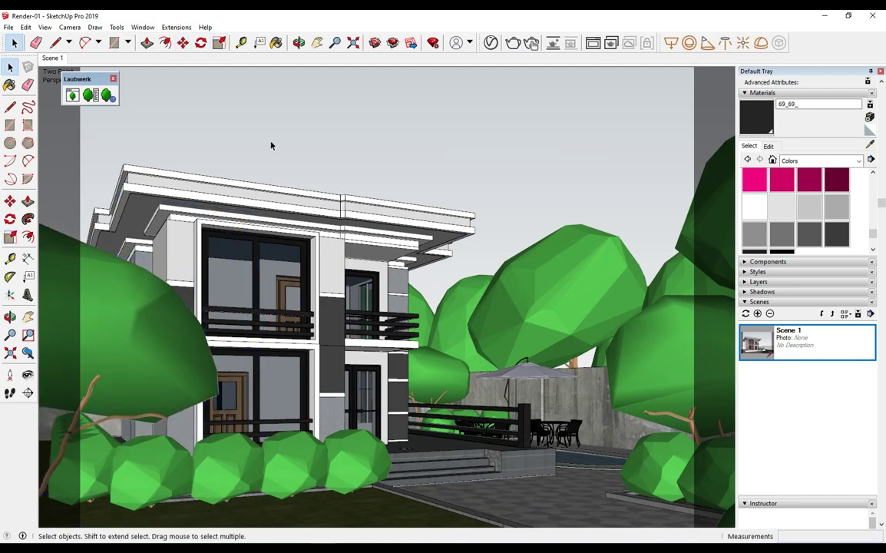
Check the plant proxies in the V-Ray Asset Editor, then bring up the Toolbars list.
click(433, 42)
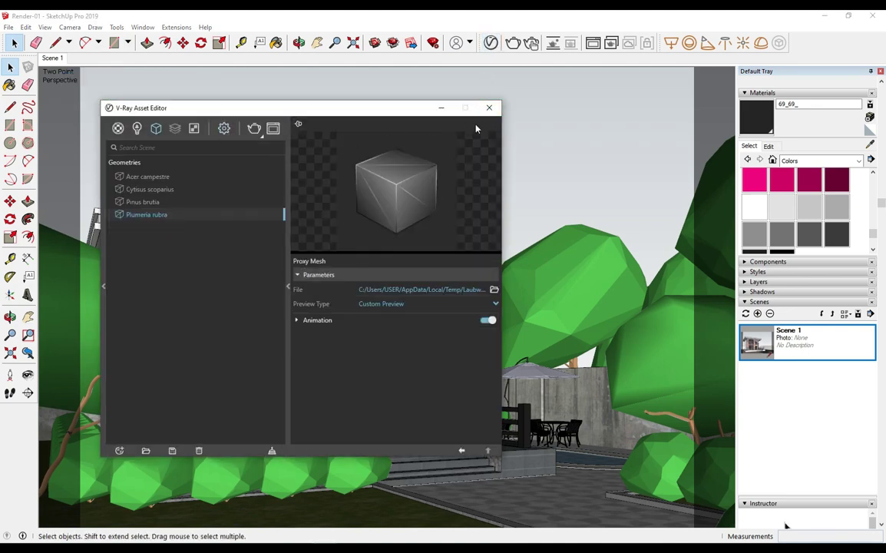
click(488, 112)
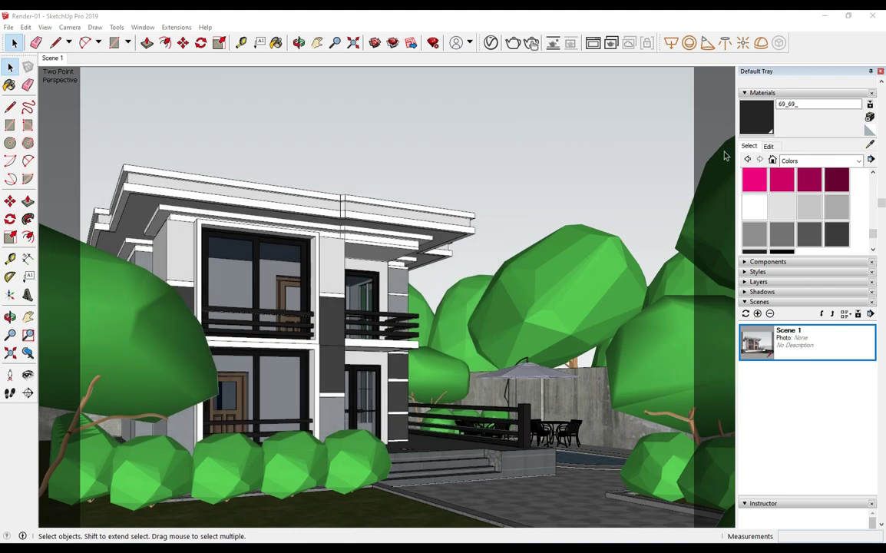
click(44, 28)
click(65, 36)
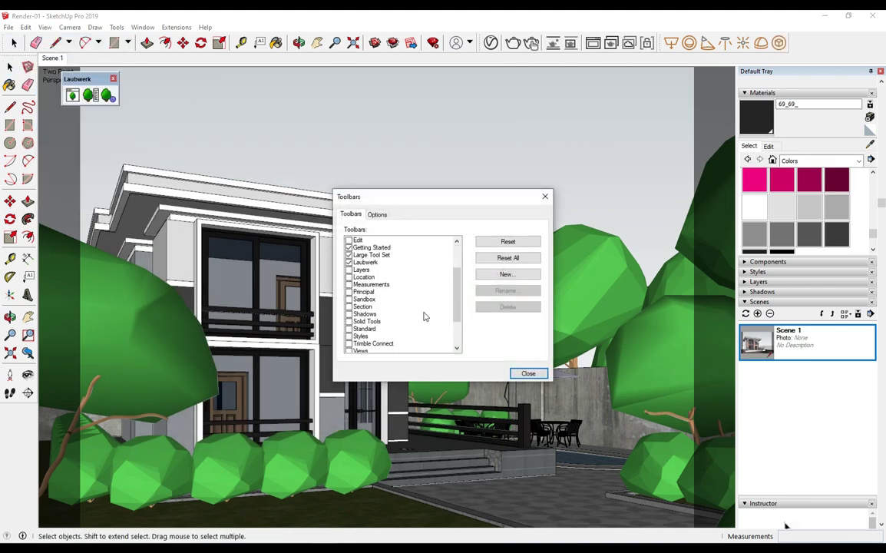
Enable the Shadows toolbar and turn on Display Shadows for the house and garden.
click(349, 314)
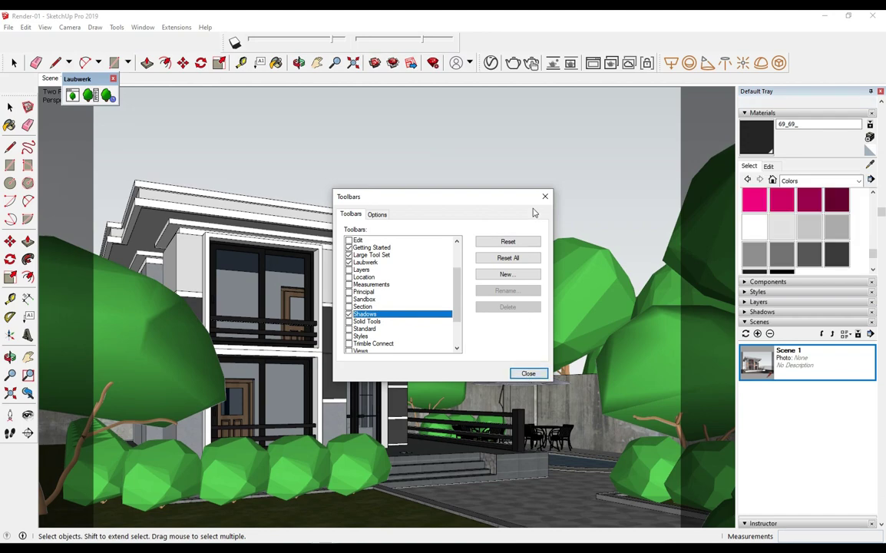
click(527, 374)
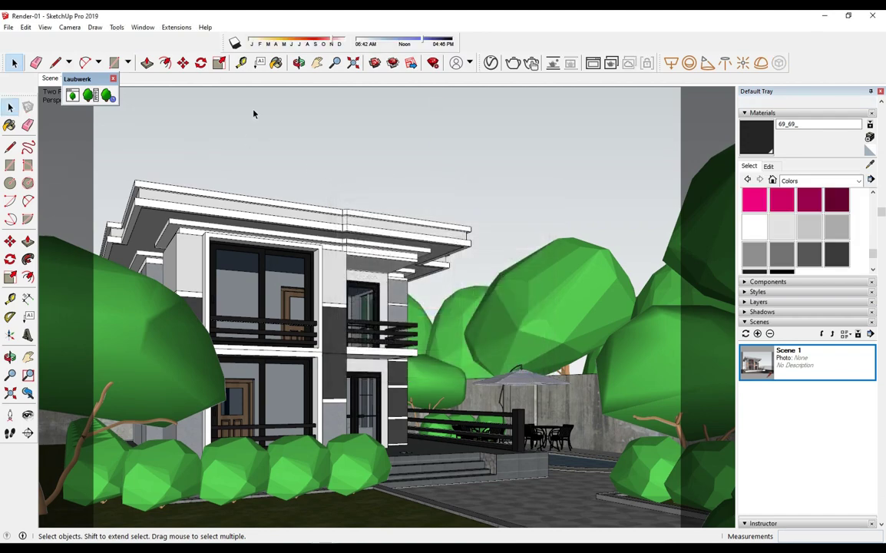
click(235, 43)
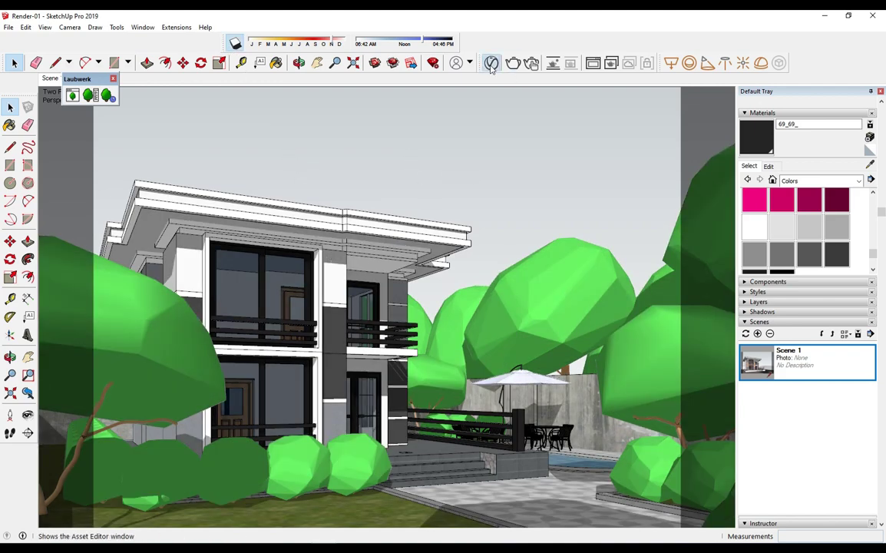
Enable the SunLight in the V-Ray Asset Editor's Lights and run a sunlit test render.
click(72, 95)
click(227, 132)
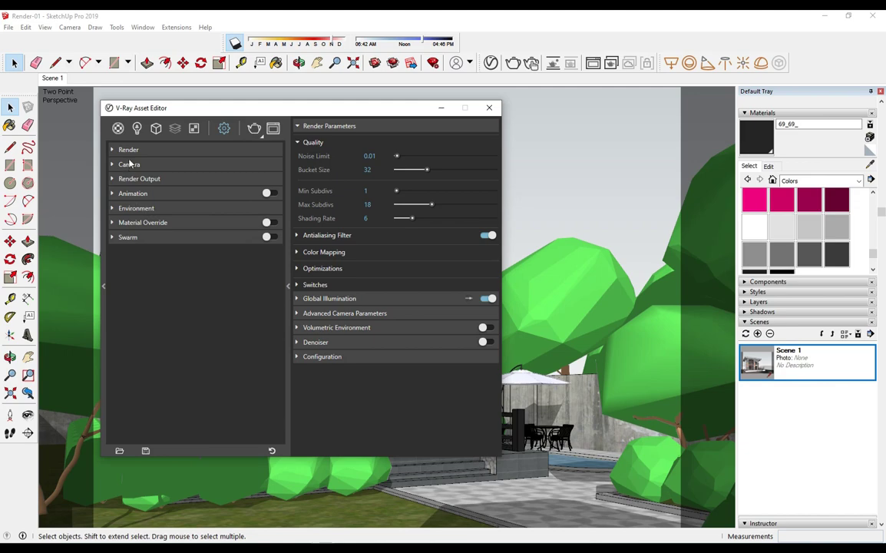
click(139, 132)
click(138, 176)
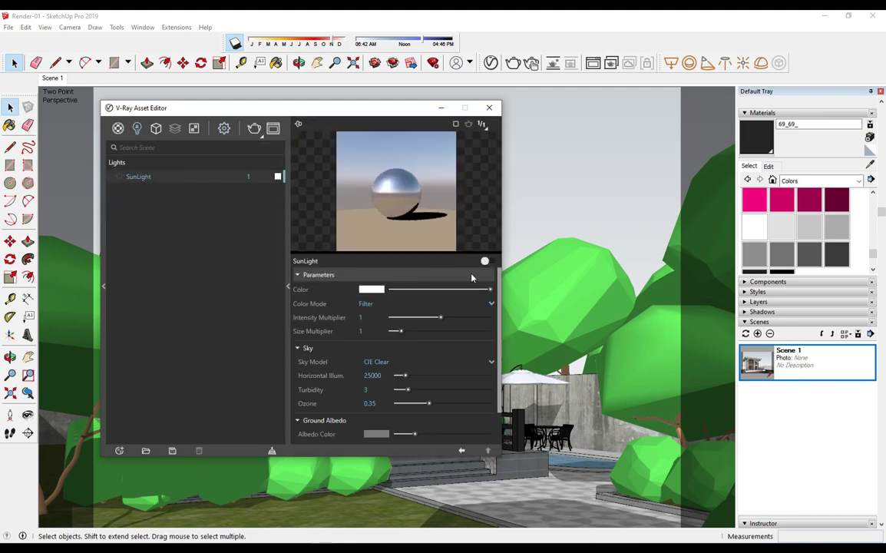
drag(324, 117, 361, 113)
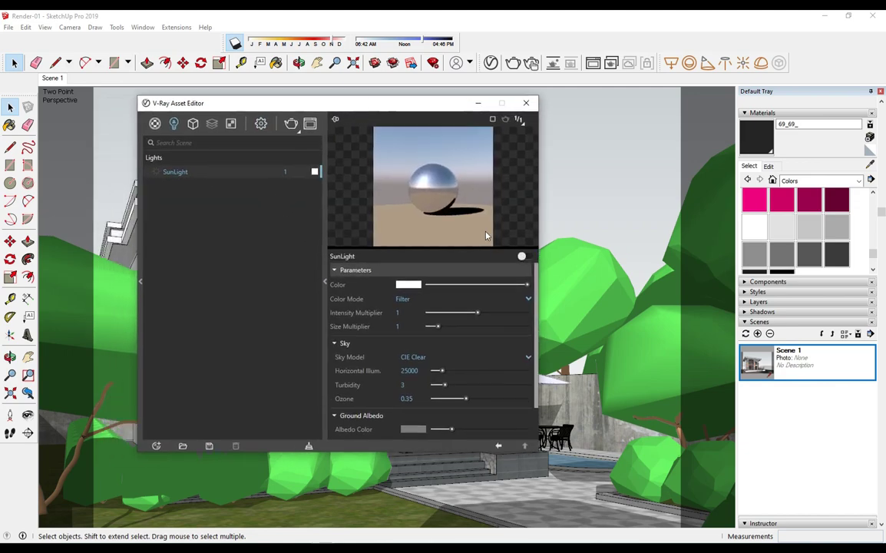
click(524, 256)
click(463, 63)
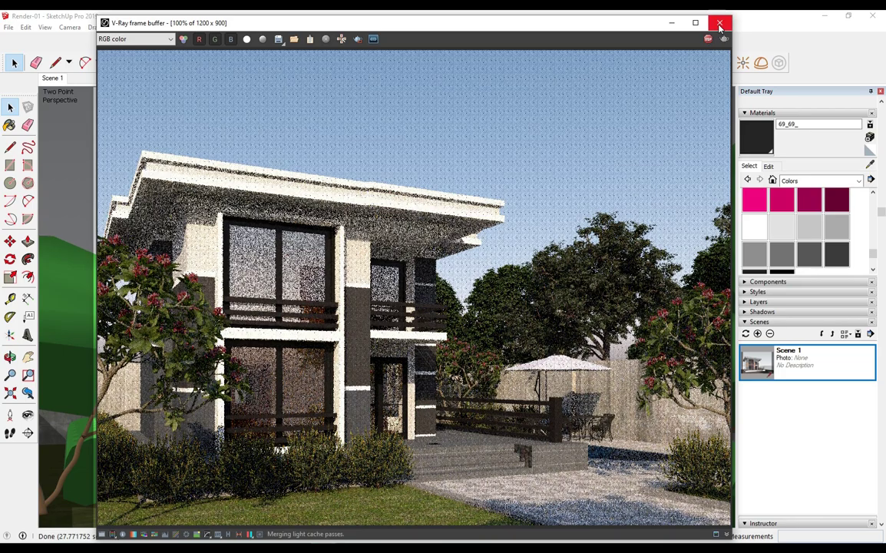
click(719, 22)
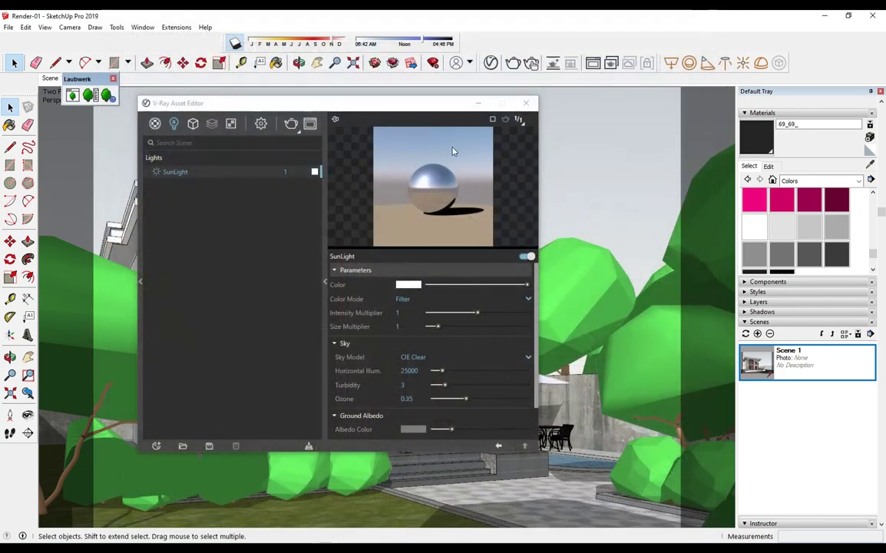
Shift the shadow date and time so sunrise reads 04:44 AM and sunset 07:10 PM.
click(525, 104)
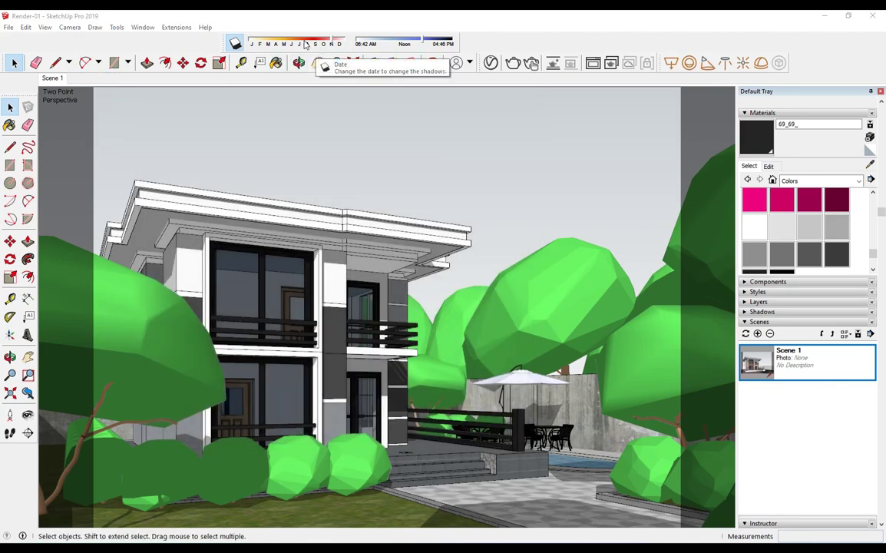
click(305, 44)
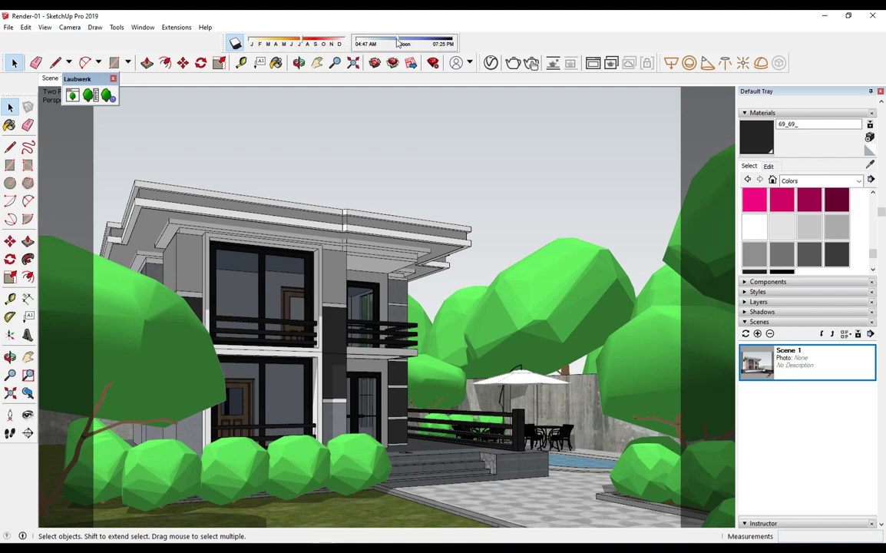
click(360, 43)
click(384, 43)
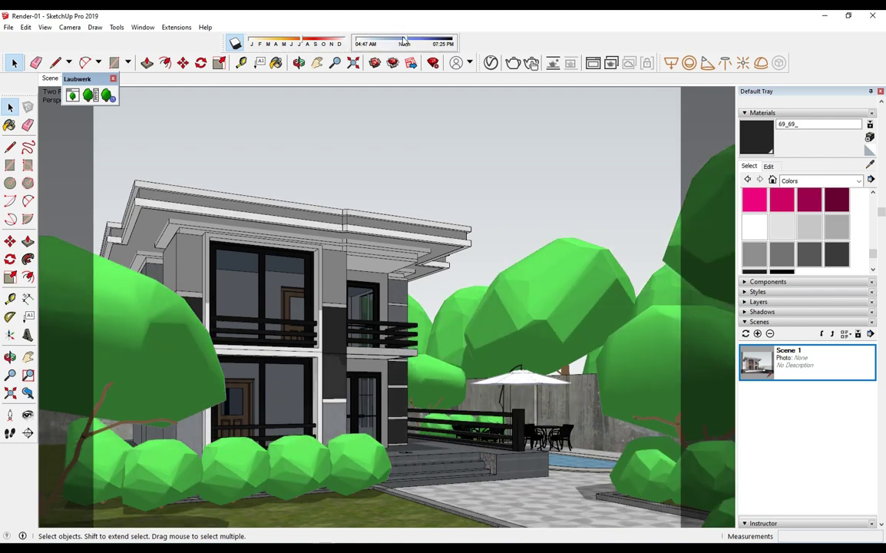
click(290, 44)
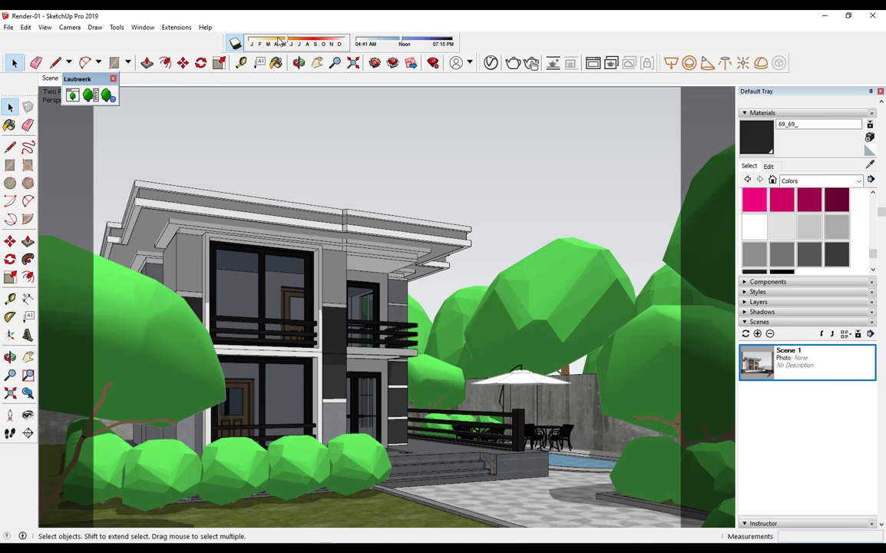
drag(290, 45, 272, 40)
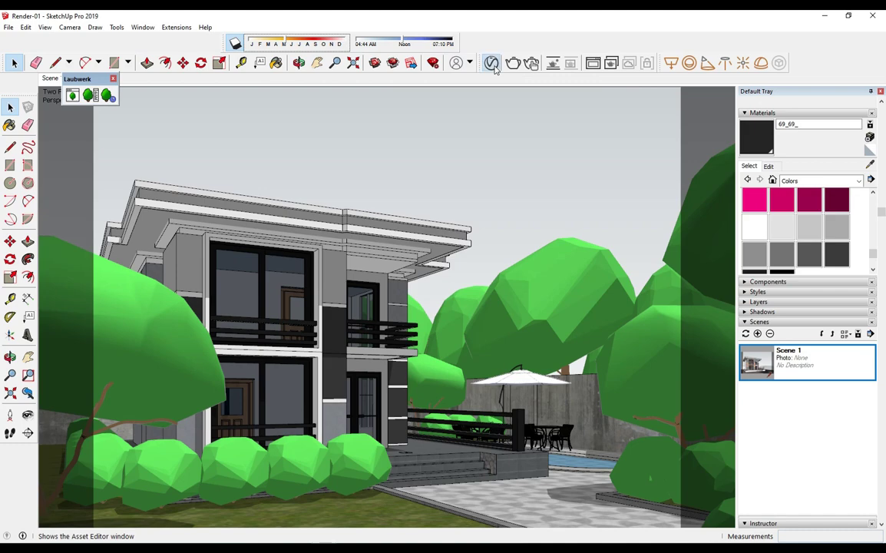
Set the SunLight intensity and size multipliers to 0.3 and start a new V-Ray render.
click(491, 63)
click(399, 313)
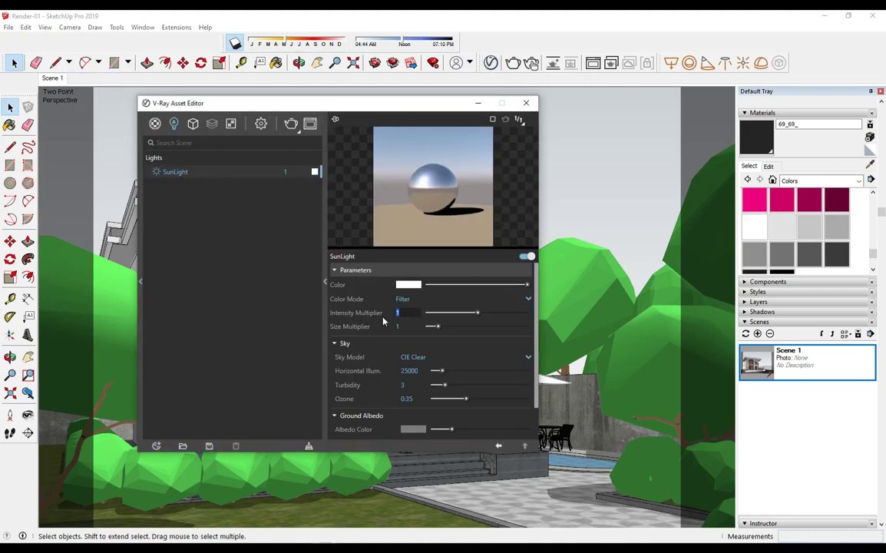
text(0.)
text(3)
key(Tab)
text(0.3)
key(Return)
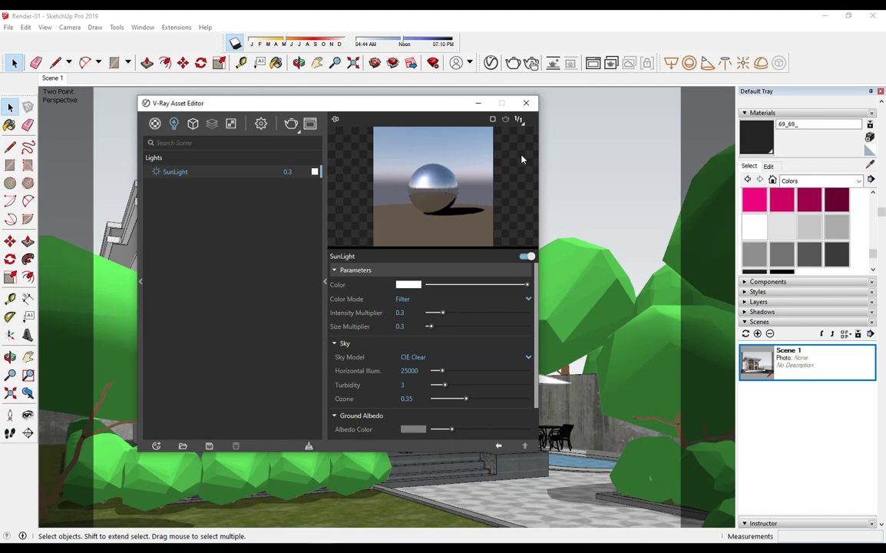
click(526, 103)
click(509, 62)
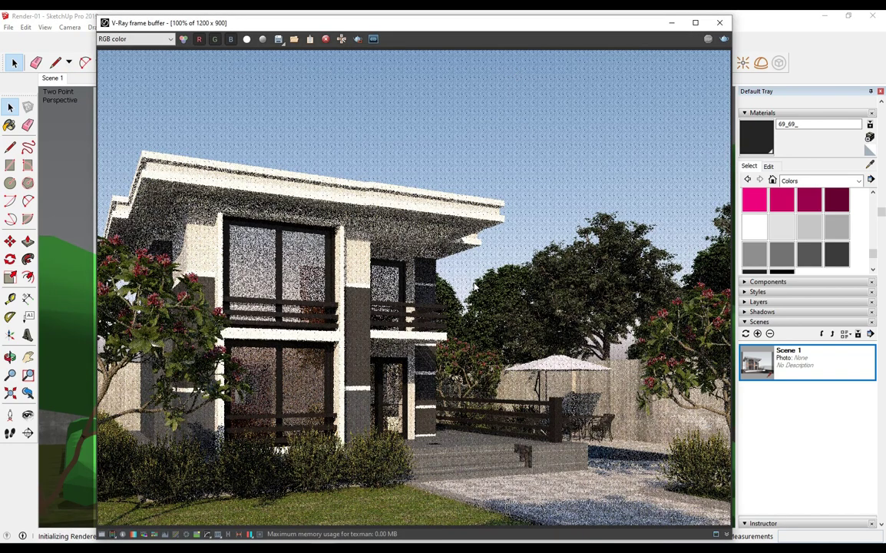
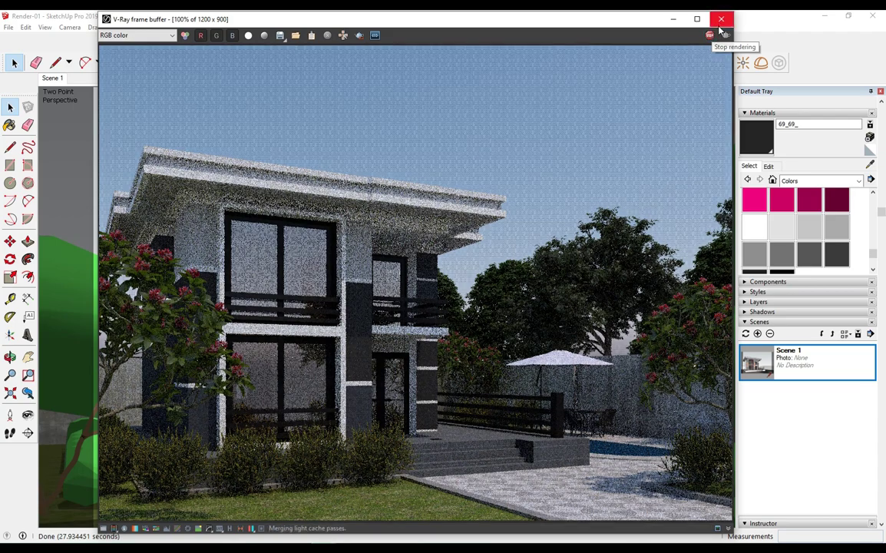
Close the render preview and save the current view as a new Scene 2.
click(720, 18)
drag(89, 79, 183, 124)
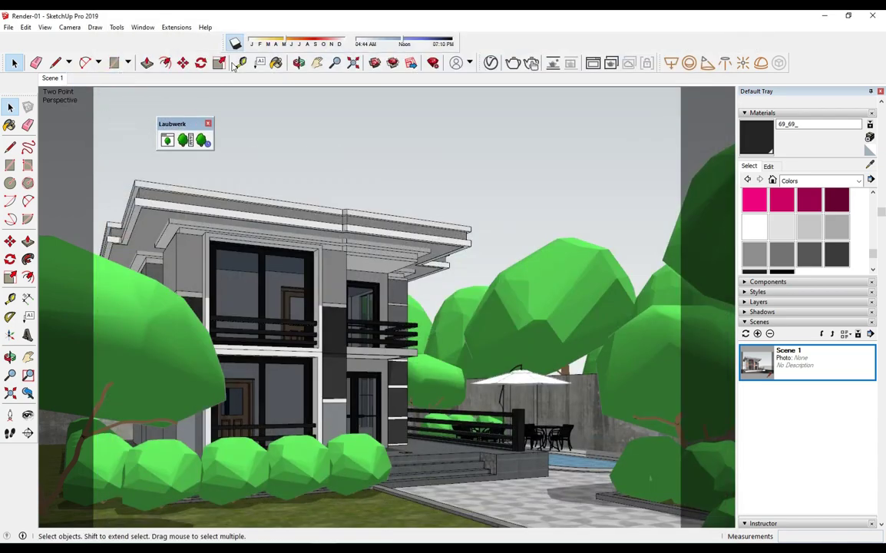
click(235, 43)
right_click(60, 79)
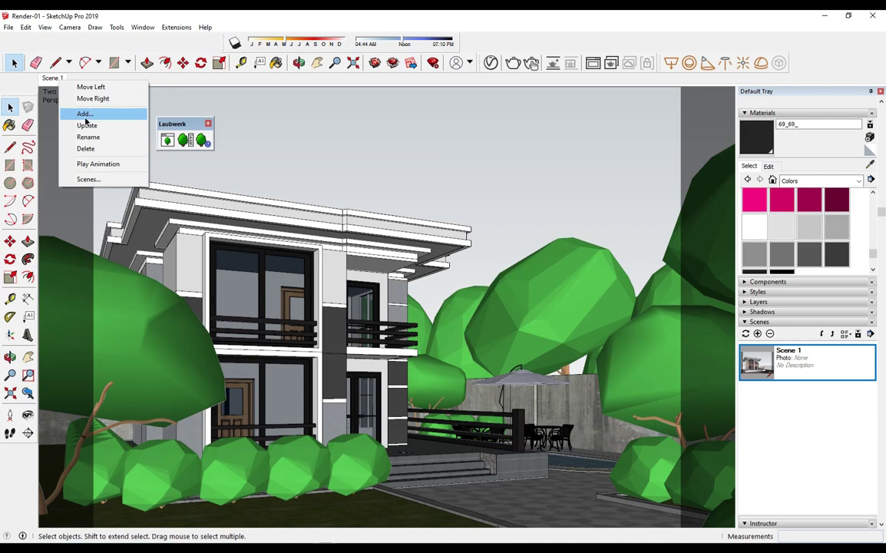
click(83, 114)
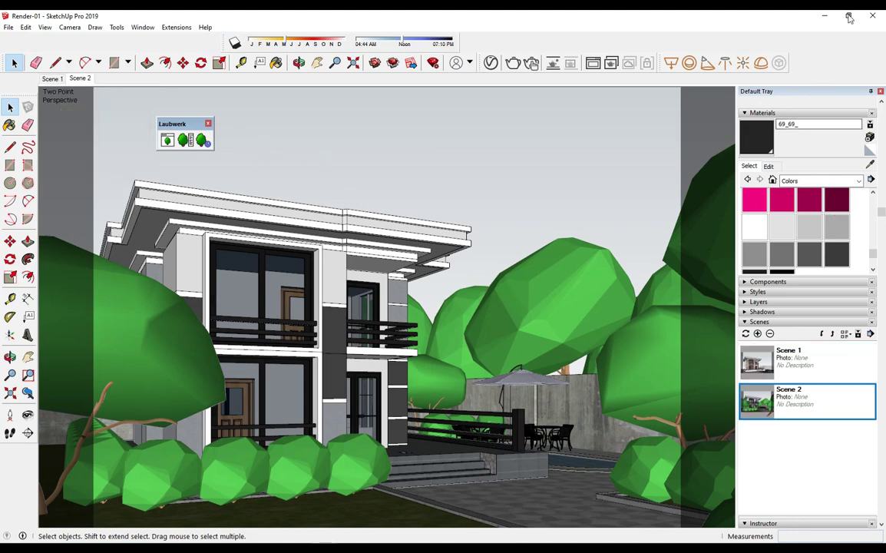
Sample the window's Gray Glass5 material and show its settings in the V-Ray Asset Editor.
click(835, 203)
click(870, 165)
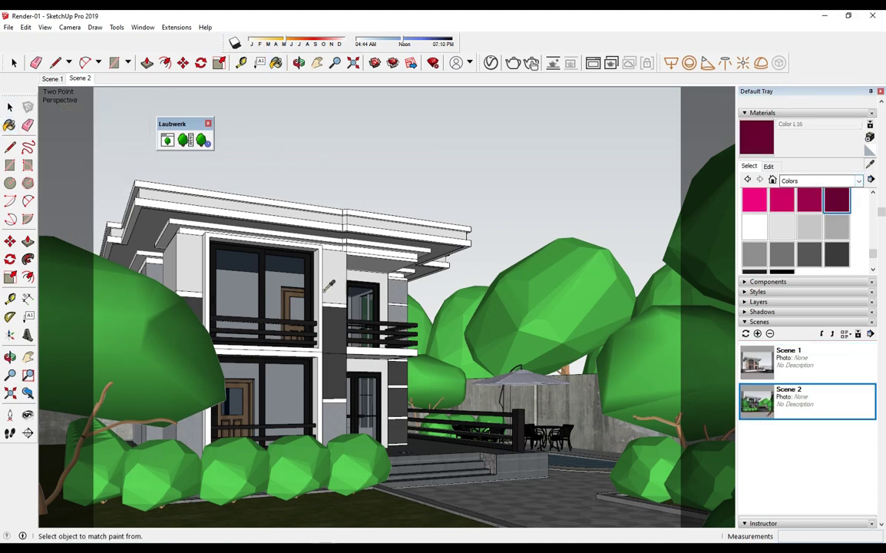
click(297, 255)
click(495, 63)
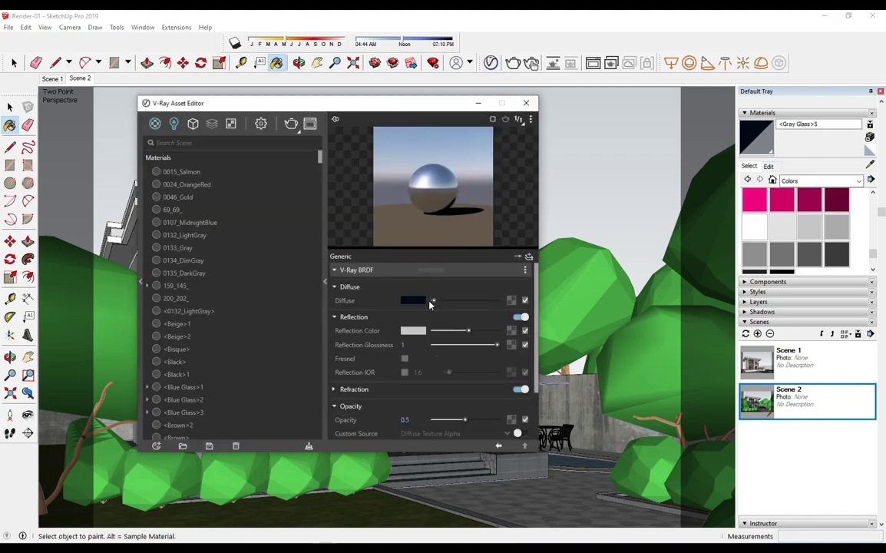
Give Gray Glass5 a greyer reflection colour and opacity 0.4, then close the editor.
drag(465, 335, 448, 336)
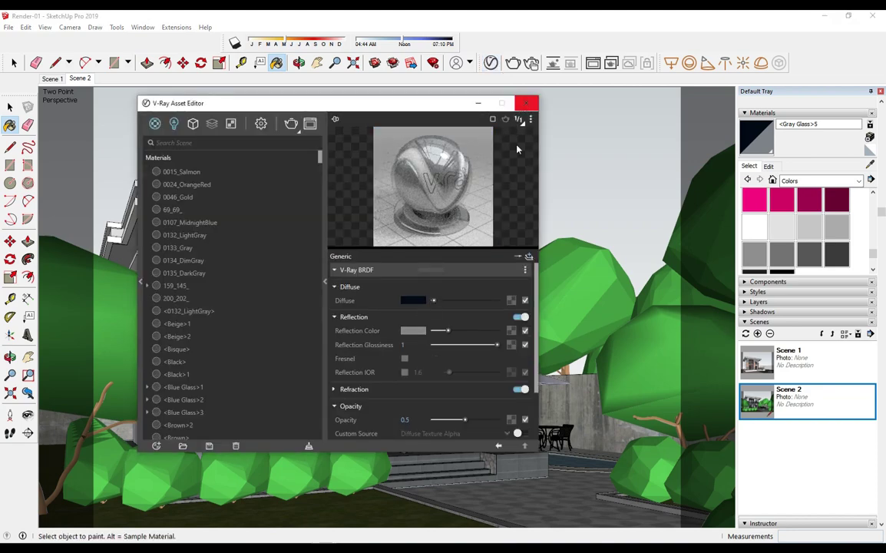
scroll(376, 330, down, 3)
drag(415, 354, 367, 357)
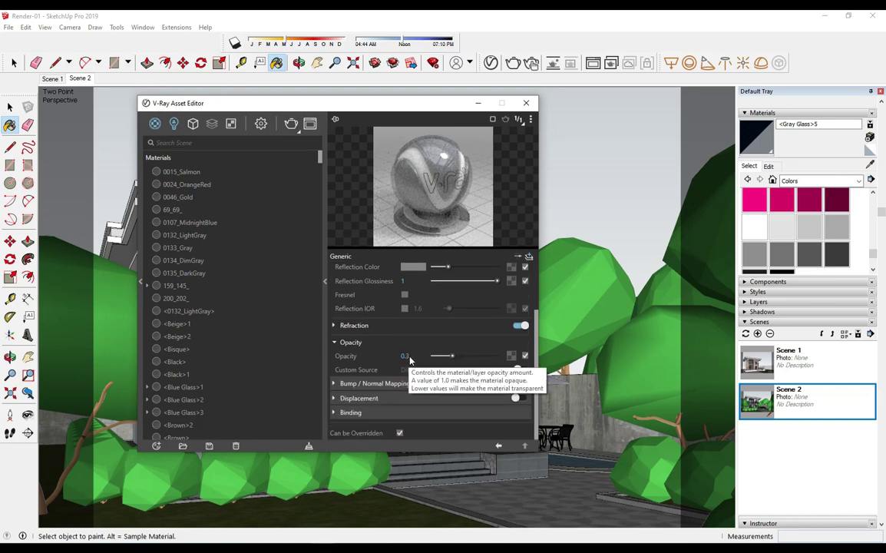
text(0.4)
key(Return)
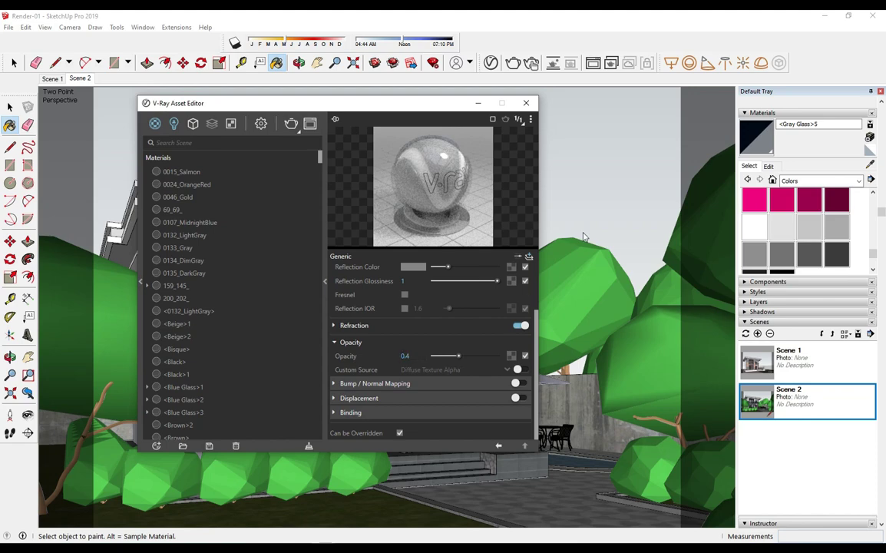
click(526, 103)
Orbit and zoom out to an overview of the whole site.
mouse_move(461, 330)
middle_down()
mouse_move(481, 368)
mouse_move(472, 430)
middle_up()
scroll(481, 368, down, 5)
key(space)
scroll(471, 430, up, 3)
scroll(471, 443, up, 2)
scroll(471, 443, up, 2)
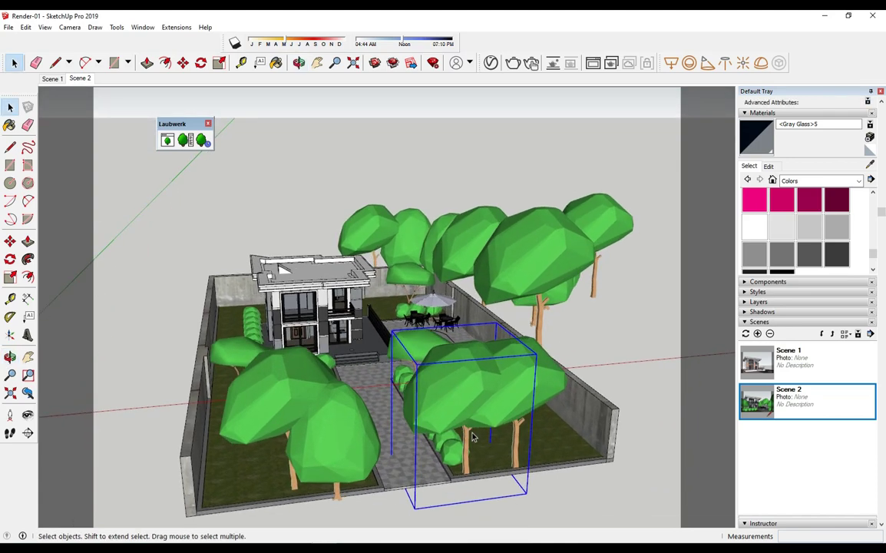
Shift the garden tree group to the right and check it with a test render.
key(m)
drag(474, 422, 534, 404)
key(space)
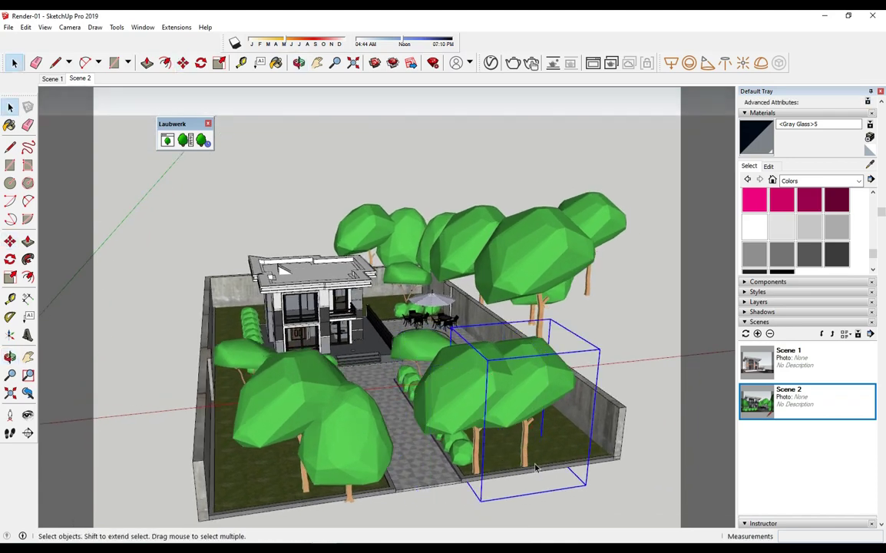
key(m)
drag(533, 517, 559, 505)
key(space)
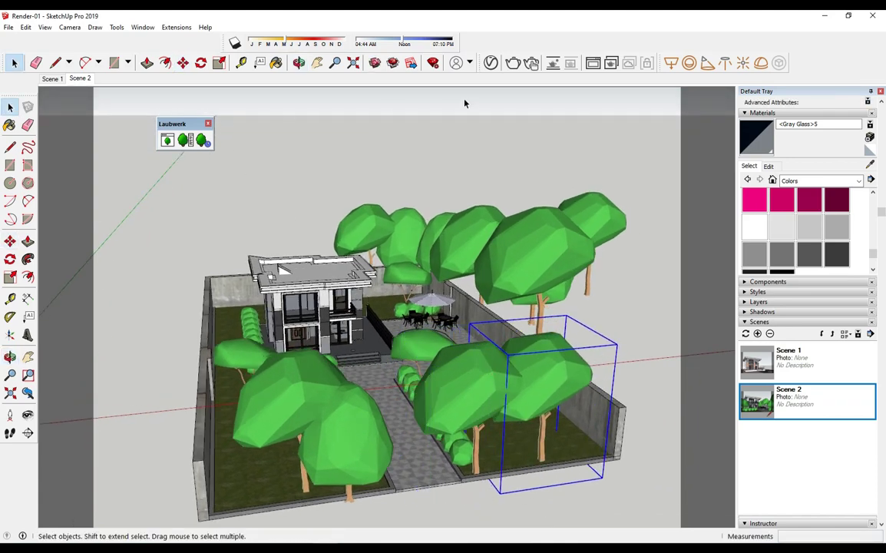
click(433, 63)
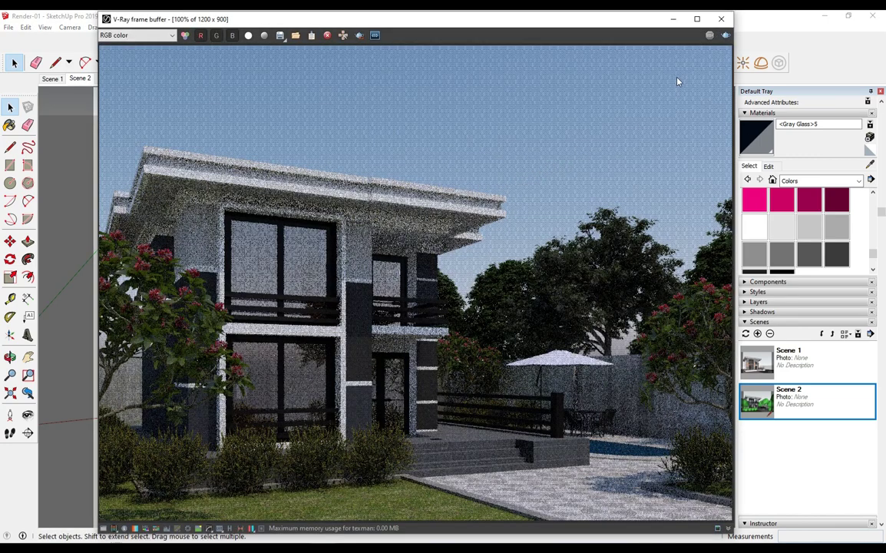
click(721, 20)
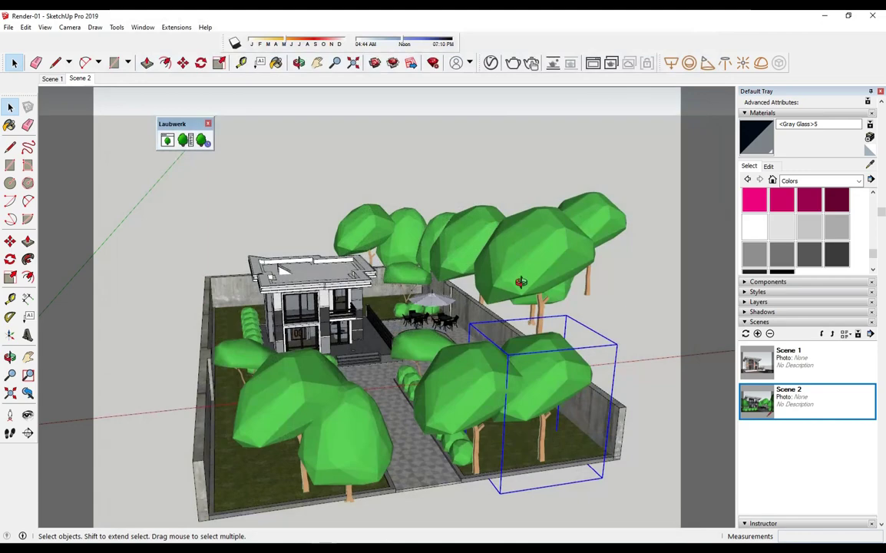
Place a copy of the tree group nearer the front of the path.
key(m)
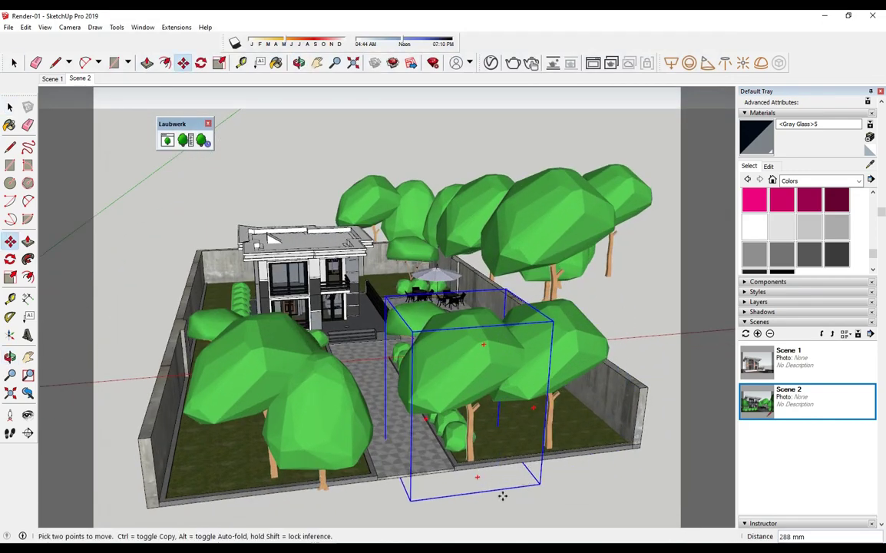
key(ctrl)
click(479, 396)
click(448, 482)
Return to the Scene 2 camera and reopen the V-Ray Asset Editor.
click(14, 62)
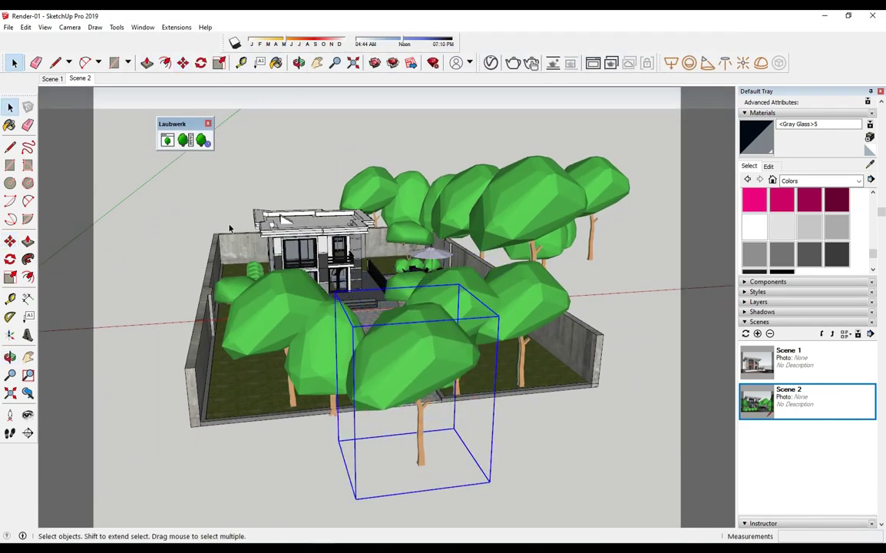
click(80, 79)
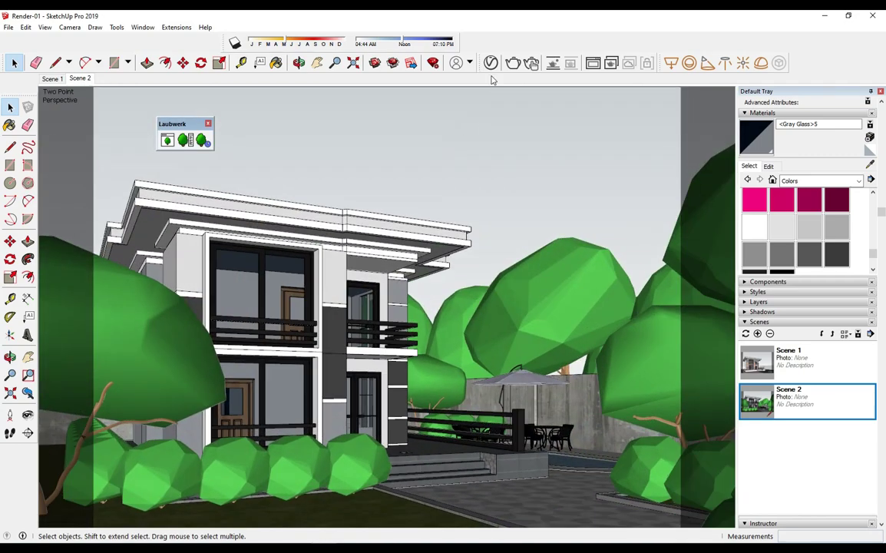
click(490, 62)
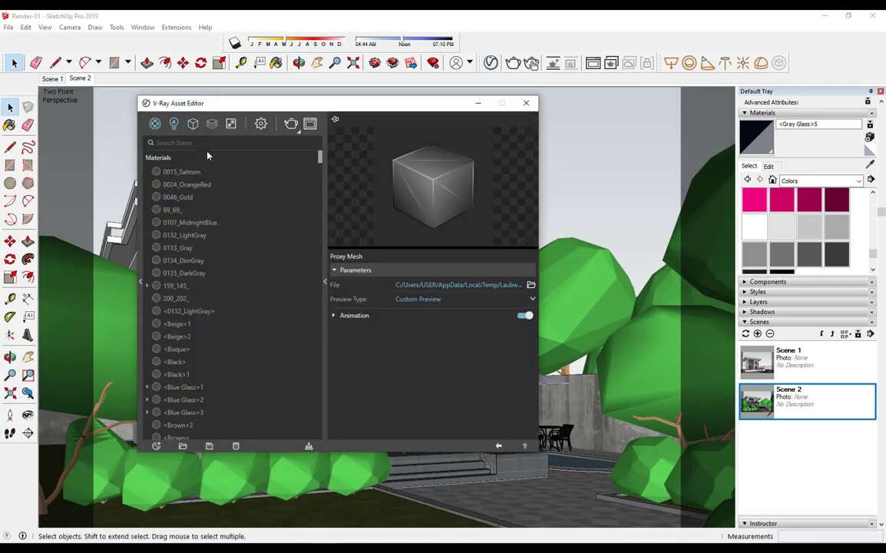
Set the render output image width to 1700.
click(260, 123)
click(192, 173)
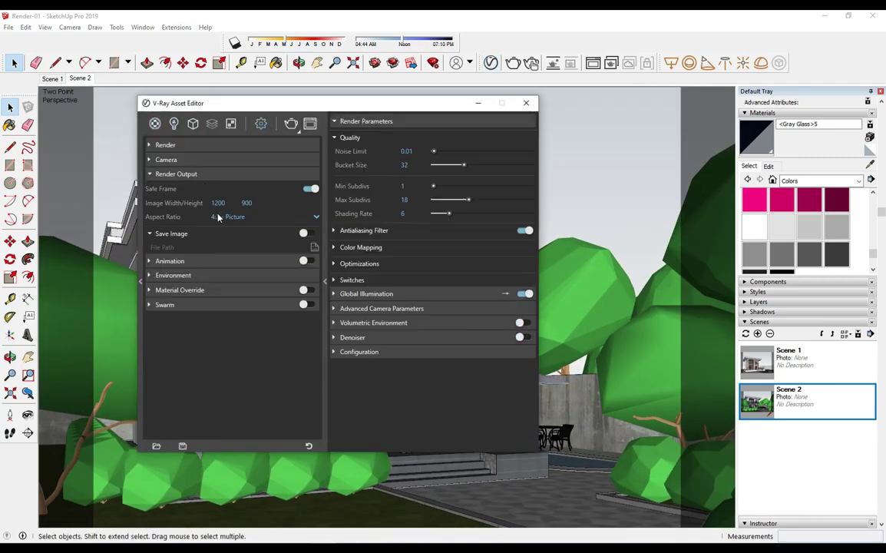
click(218, 202)
text(1700)
click(198, 175)
Set the Global Illumination Light Cache subdivisions to 1000.
click(176, 159)
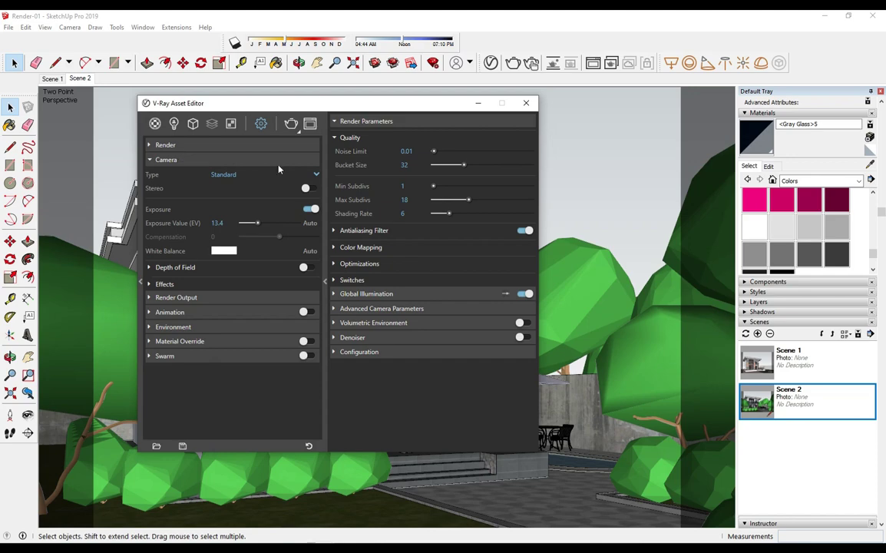
click(192, 158)
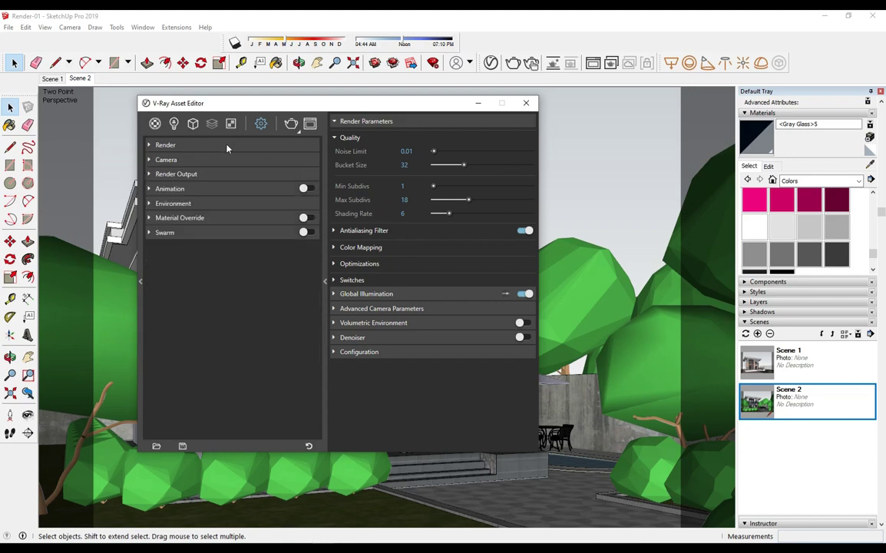
click(227, 146)
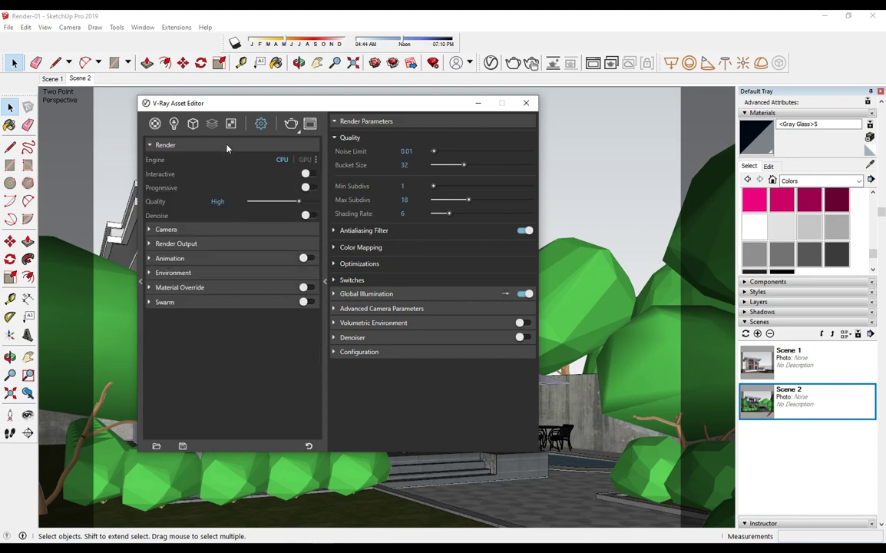
click(372, 123)
click(388, 136)
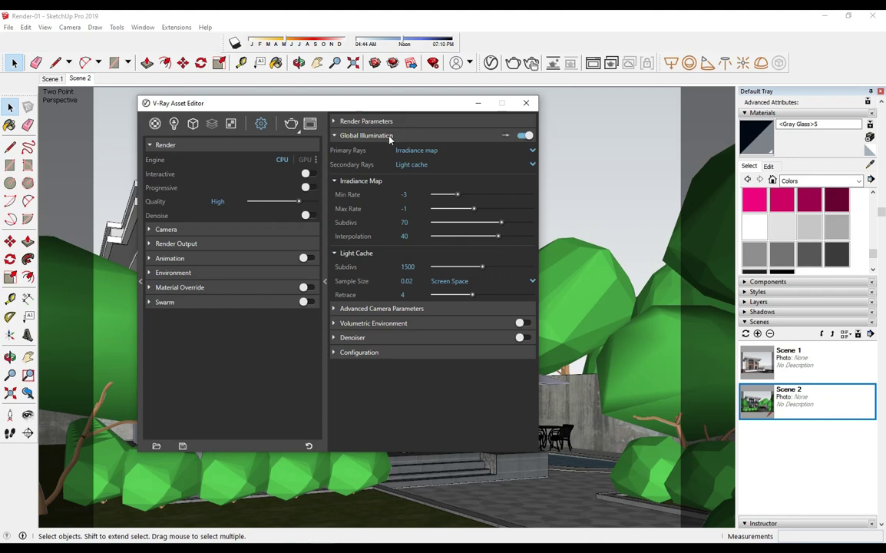
click(389, 137)
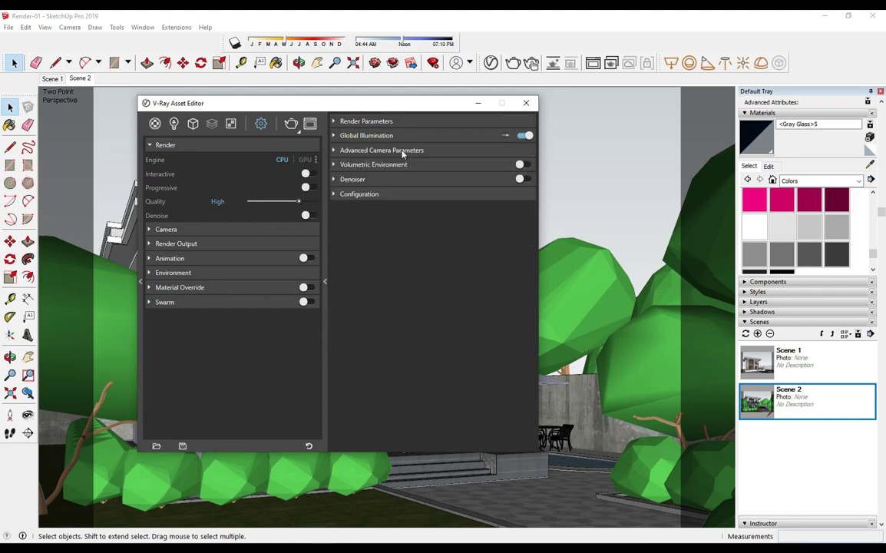
click(366, 136)
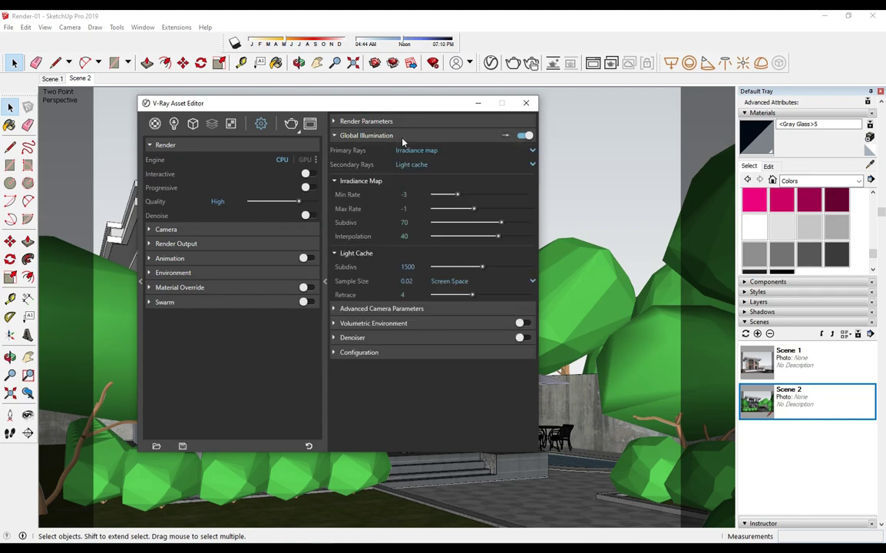
click(407, 267)
text(1000)
key(Return)
click(440, 138)
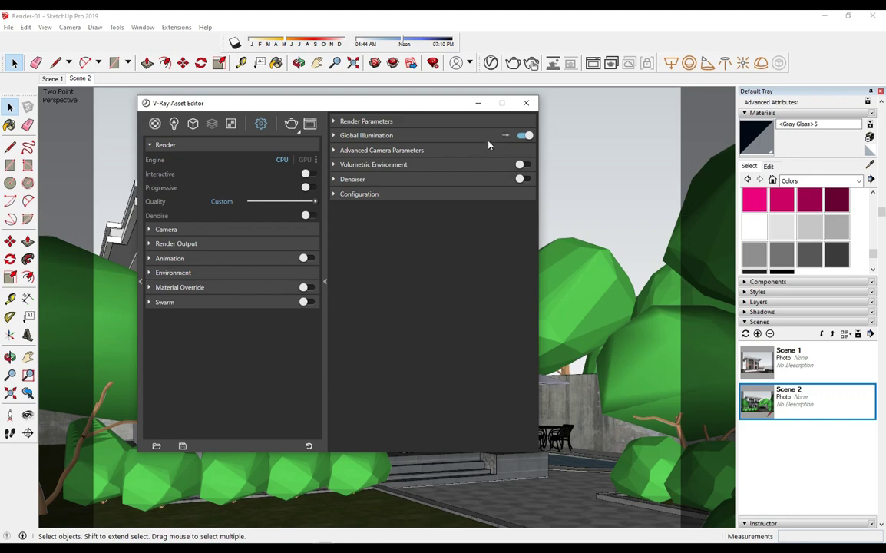
click(498, 136)
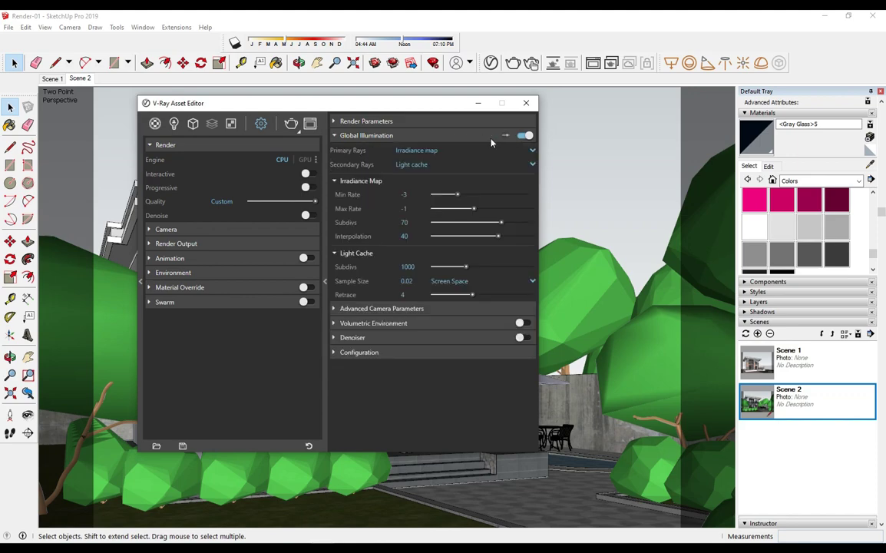
click(445, 135)
Turn the denoiser on and collapse the render settings groups.
click(394, 151)
click(387, 152)
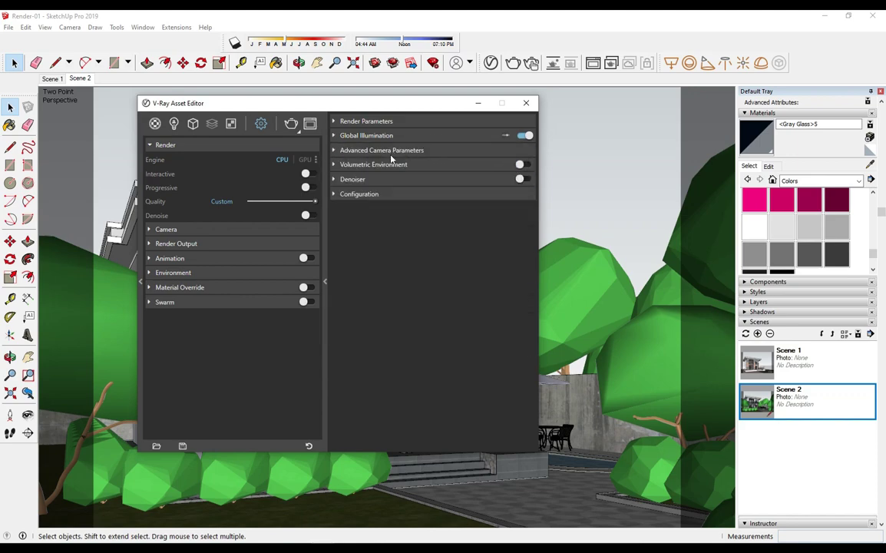
click(382, 180)
click(520, 179)
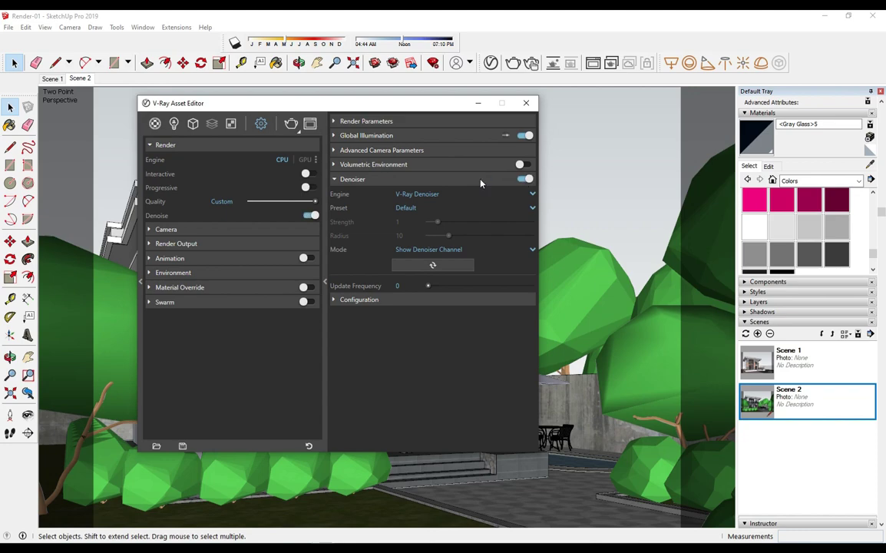
click(407, 179)
click(227, 145)
click(226, 159)
click(229, 160)
click(220, 189)
click(220, 192)
Close the V-Ray Asset Editor and save the Render-01 model.
click(526, 102)
click(8, 27)
click(23, 79)
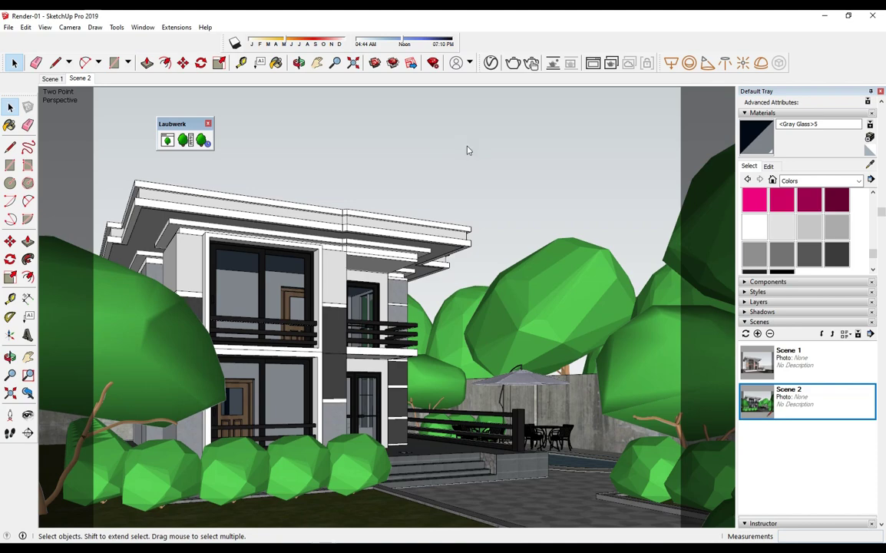
Render the current scene, move the frame buffer aside and show its colour corrections panel.
drag(174, 121, 125, 94)
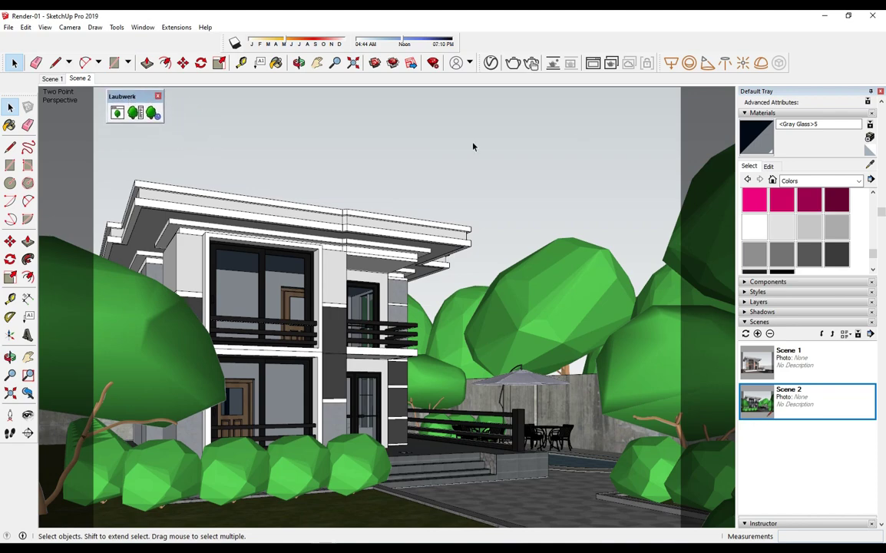
click(513, 62)
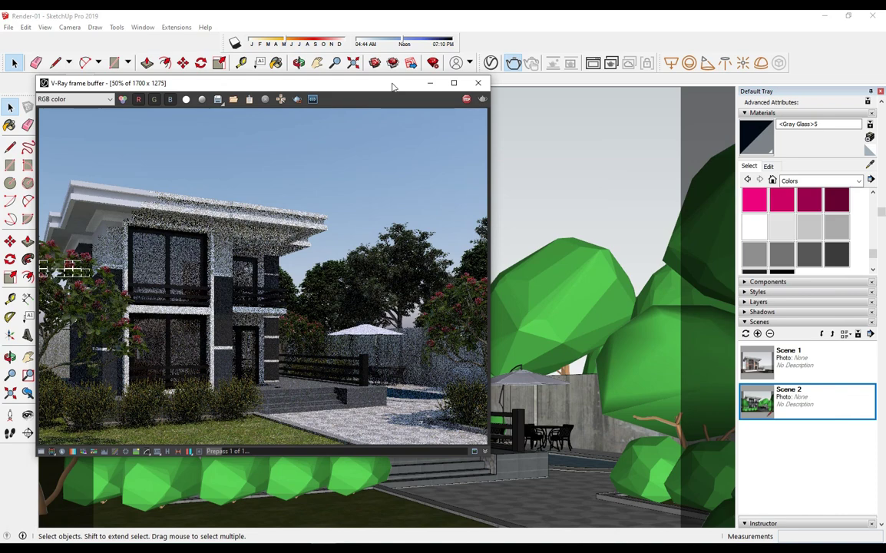
drag(391, 86, 691, 73)
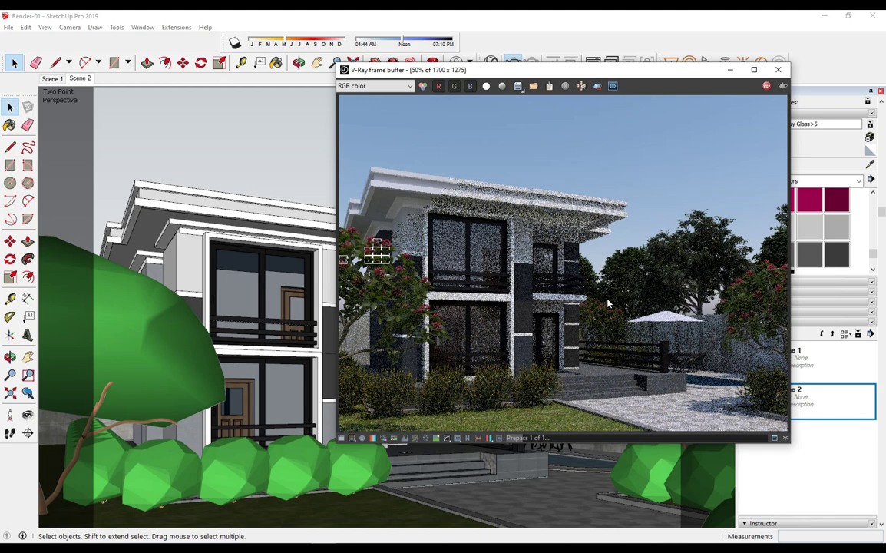
click(478, 438)
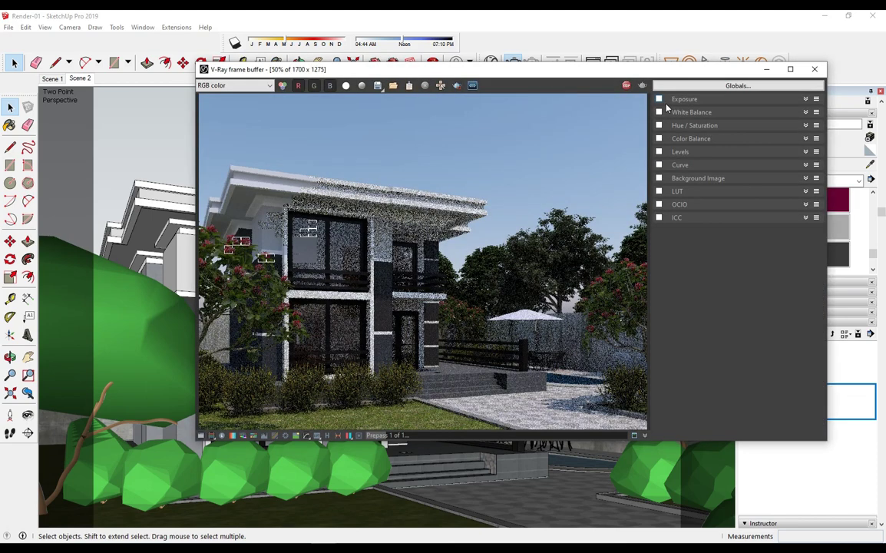
Enable the Exposure correction and tune its exposure and contrast on the render.
click(659, 99)
click(805, 99)
drag(728, 121, 729, 122)
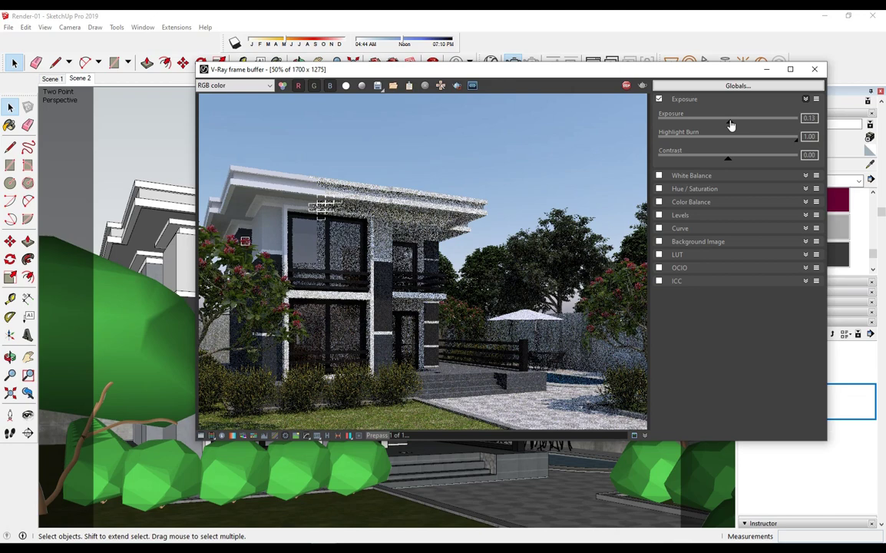
click(728, 158)
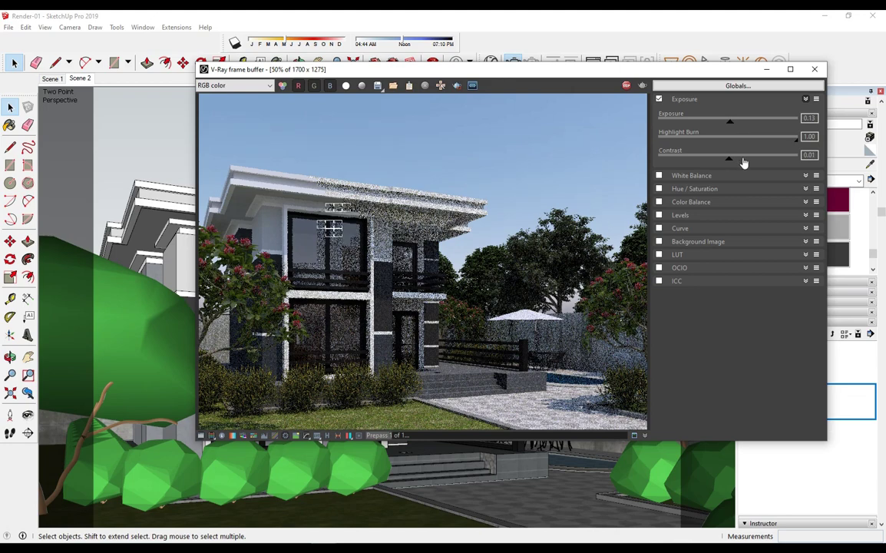
click(731, 158)
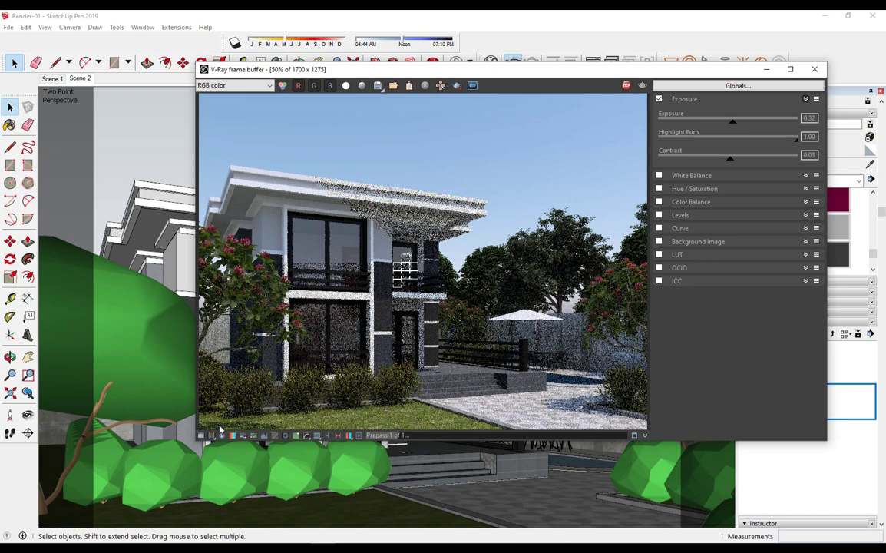
click(220, 433)
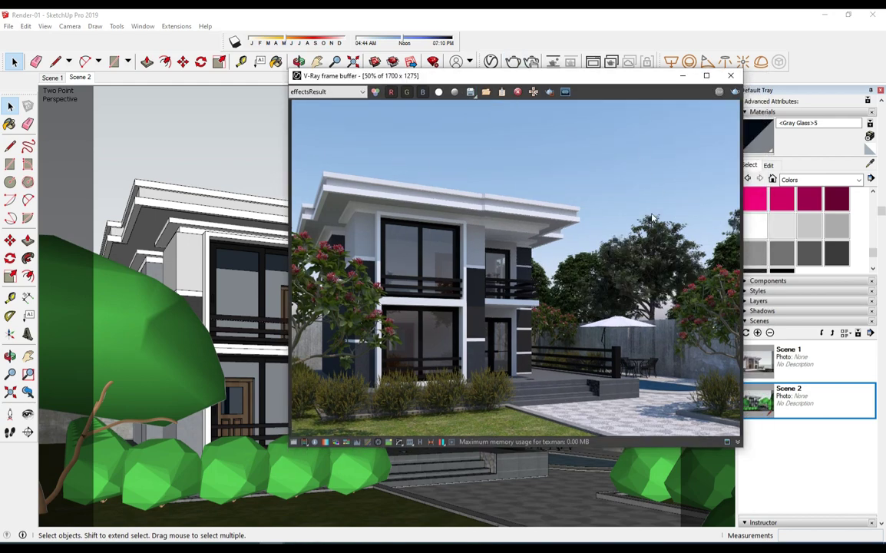
View the finished render at 100% and set the contrast to 0.02.
double_click(579, 270)
scroll(579, 270, down, 1)
click(293, 441)
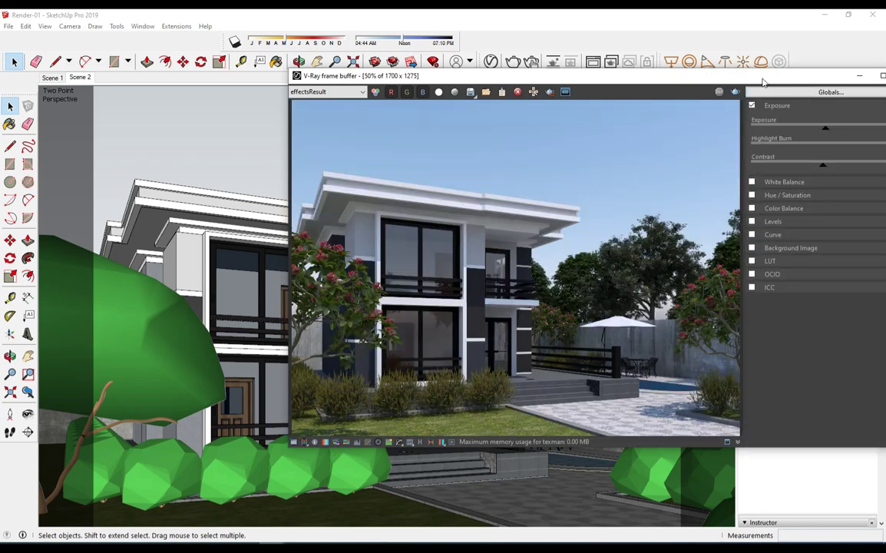
drag(689, 75, 509, 70)
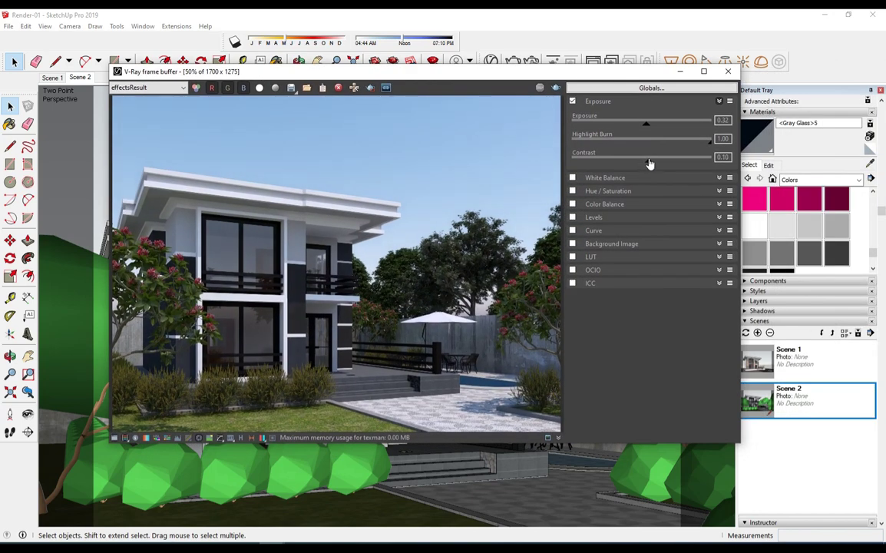
drag(645, 165, 643, 162)
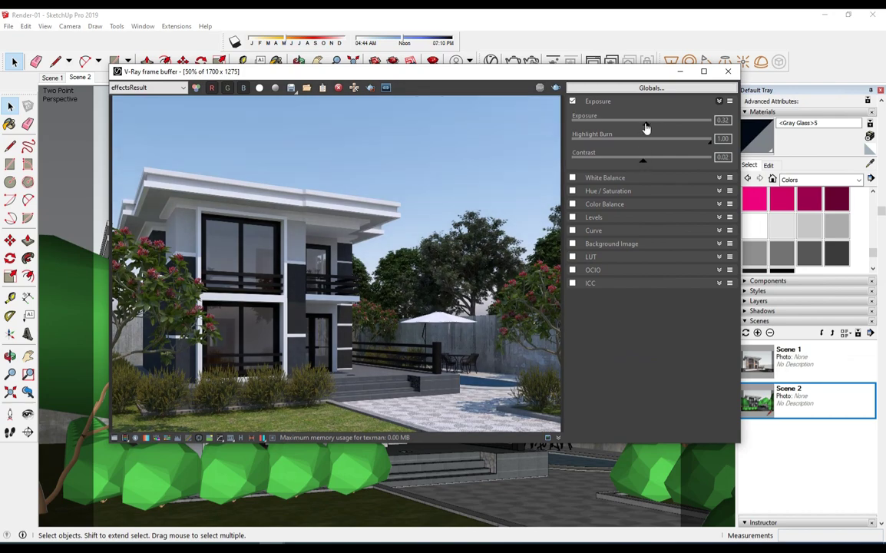